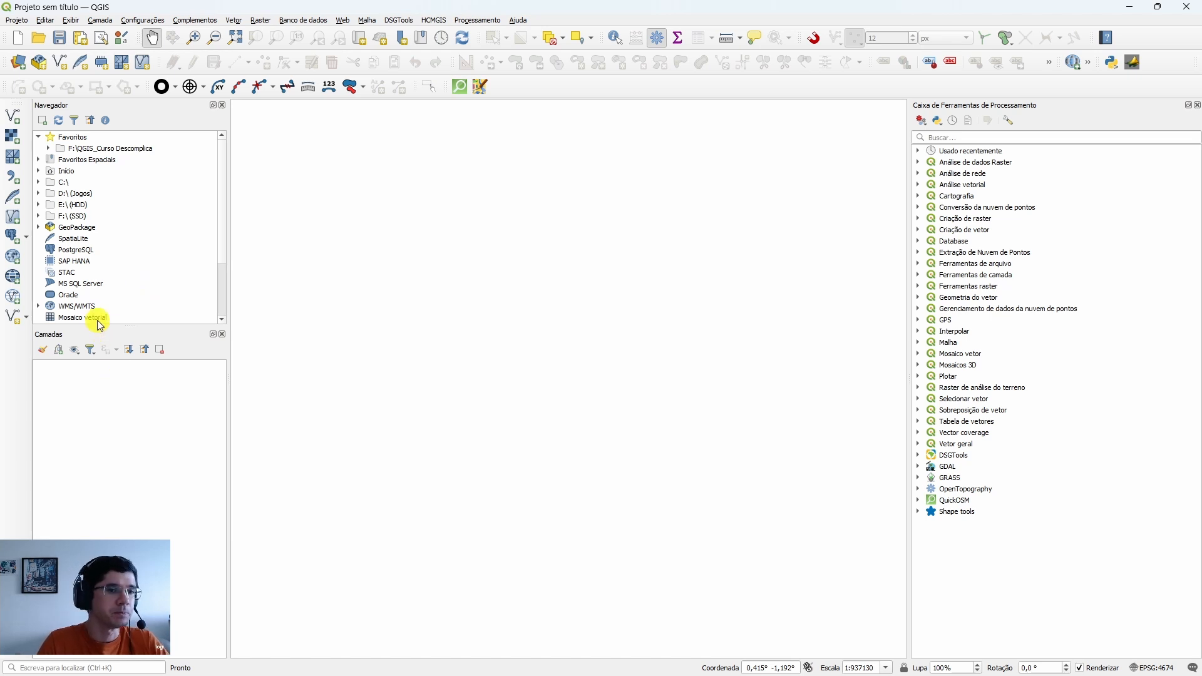
pyautogui.moveTo(97, 326); pyautogui.dragTo(97, 299)
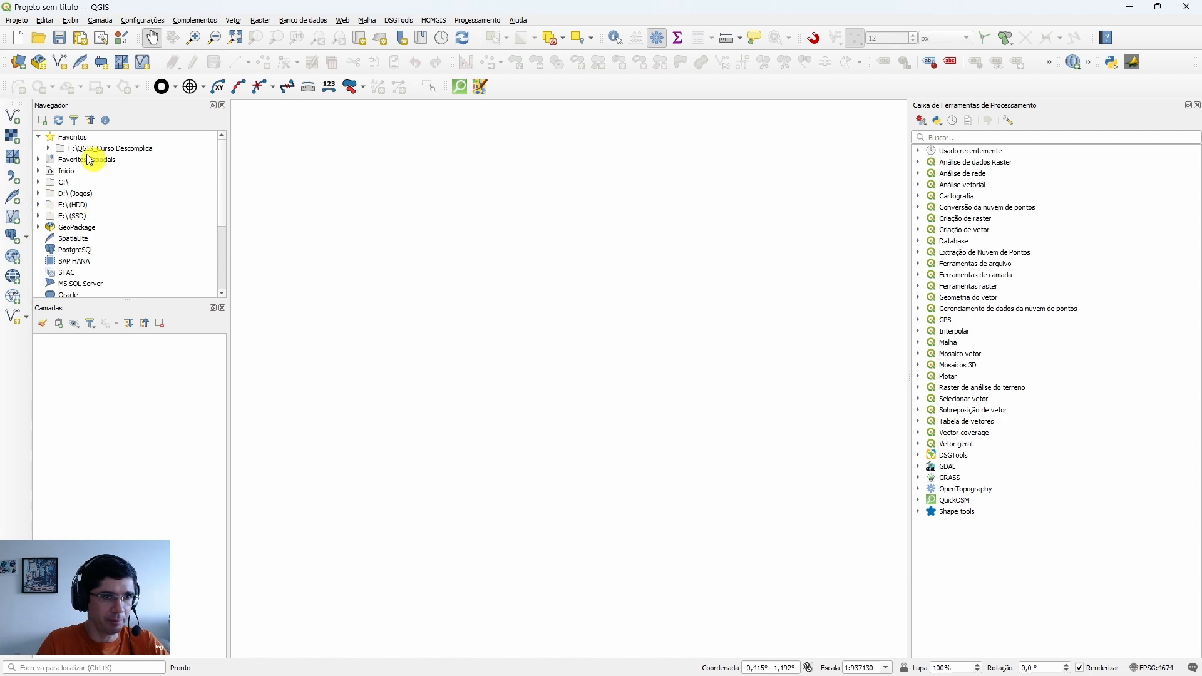
pyautogui.click(566, 88)
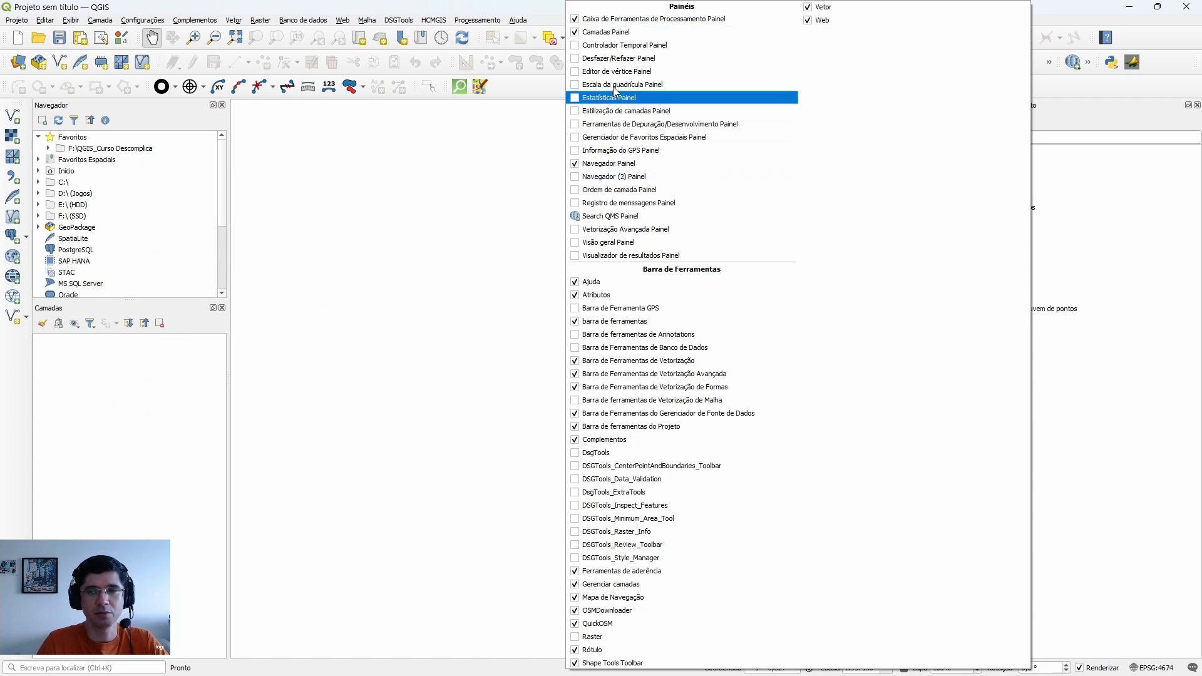
pyautogui.click(201, 365)
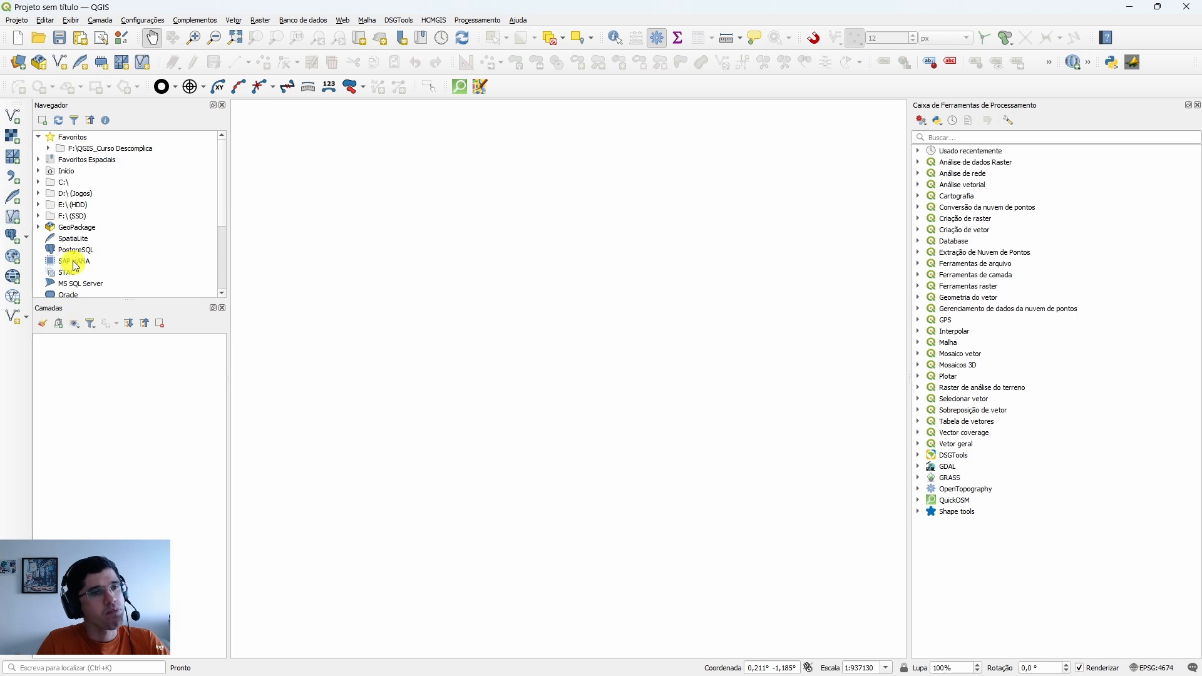
# Add the raster 33_785.ecw to the project from F:\IFES_COLATINA\PÓS-GRADUAÇÃO BARU CIDADES\4_ATIVIDADES\Semana 5.
pyautogui.click(39, 216)
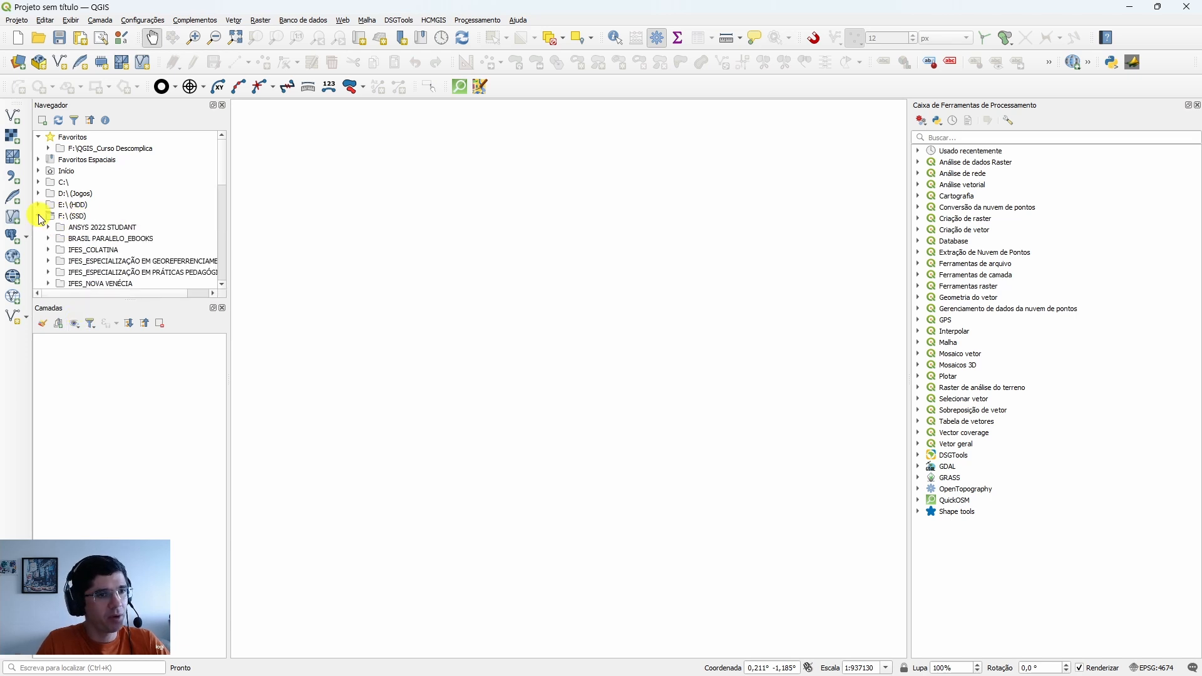
pyautogui.click(48, 250)
pyautogui.scroll(-3, 51, 260)
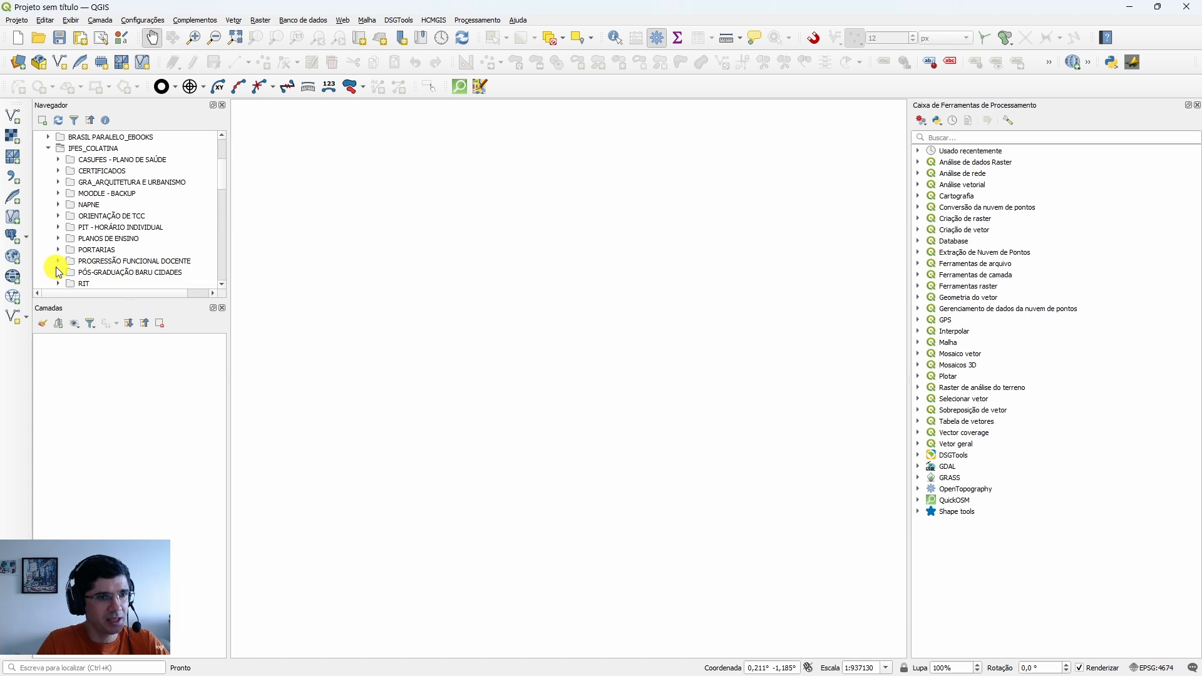
pyautogui.click(58, 272)
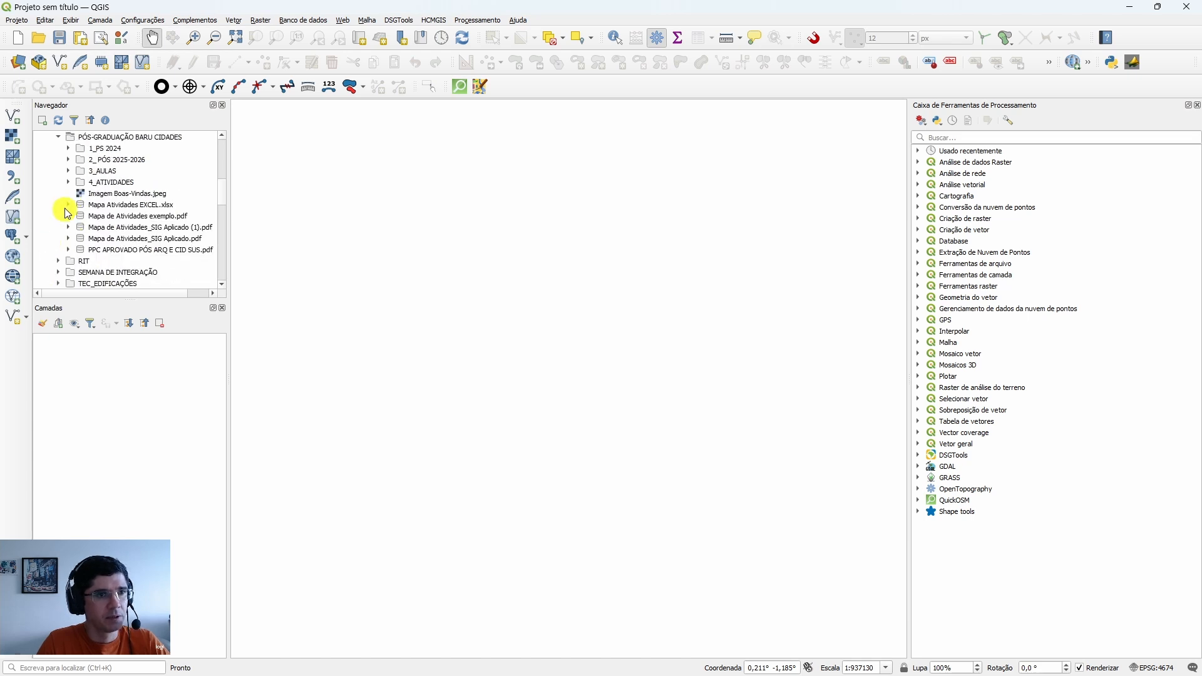
pyautogui.click(67, 182)
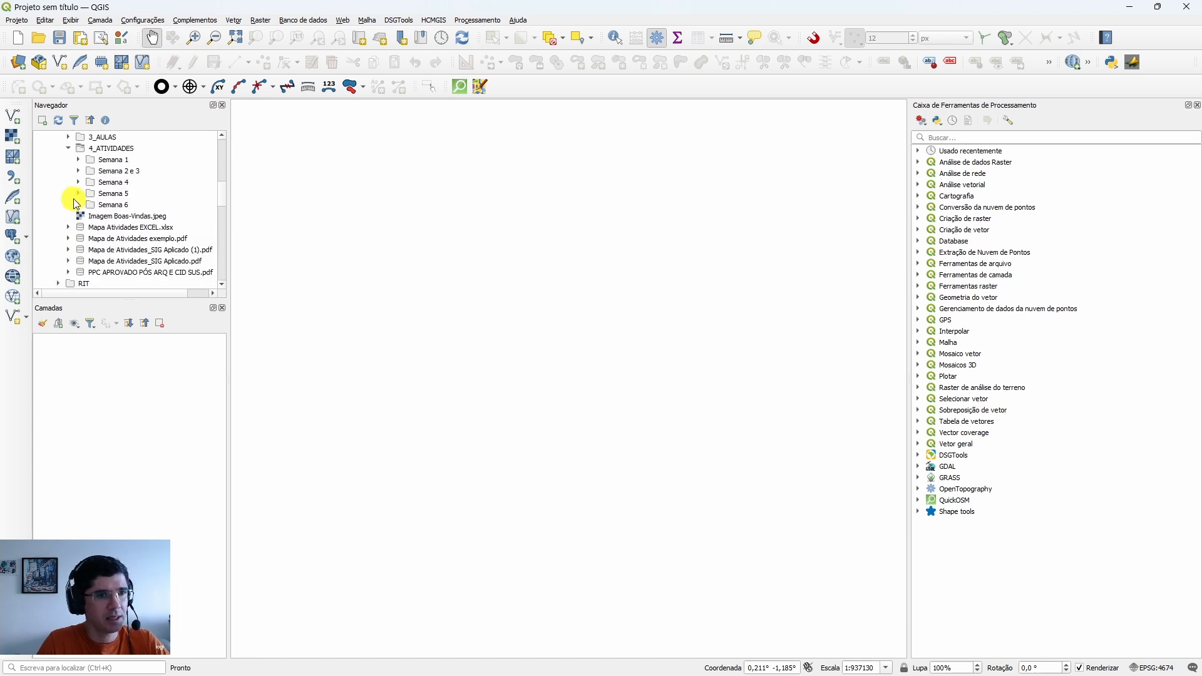
pyautogui.click(73, 196)
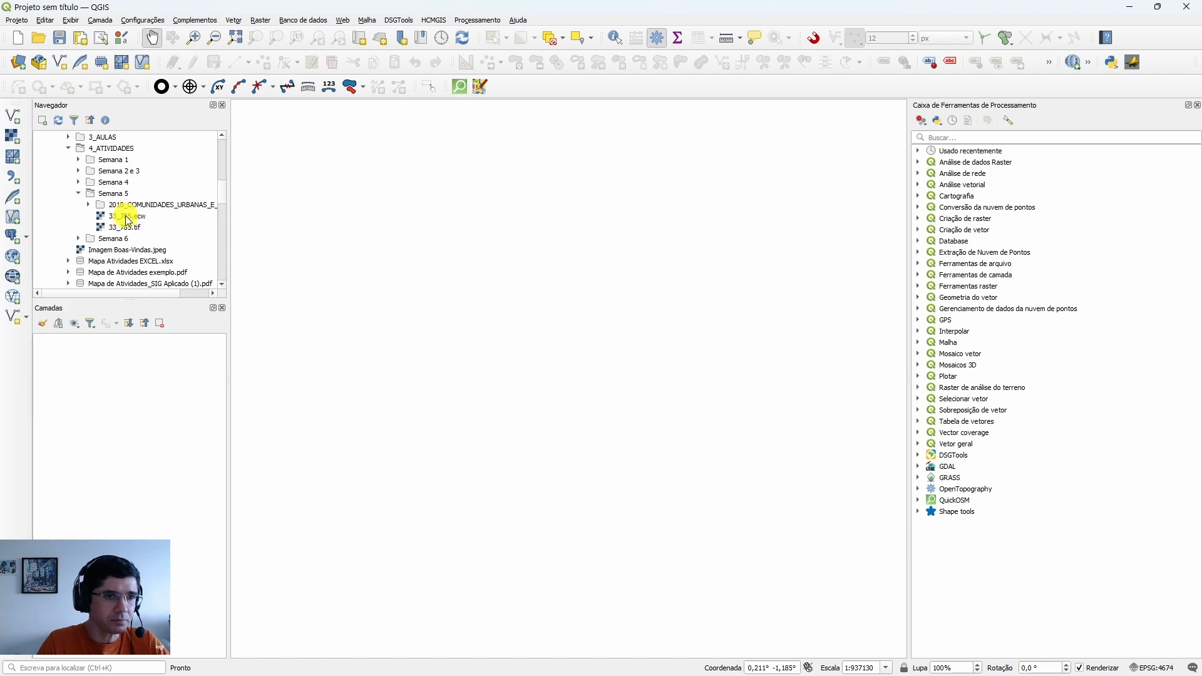
pyautogui.moveTo(123, 216); pyautogui.dragTo(117, 398)
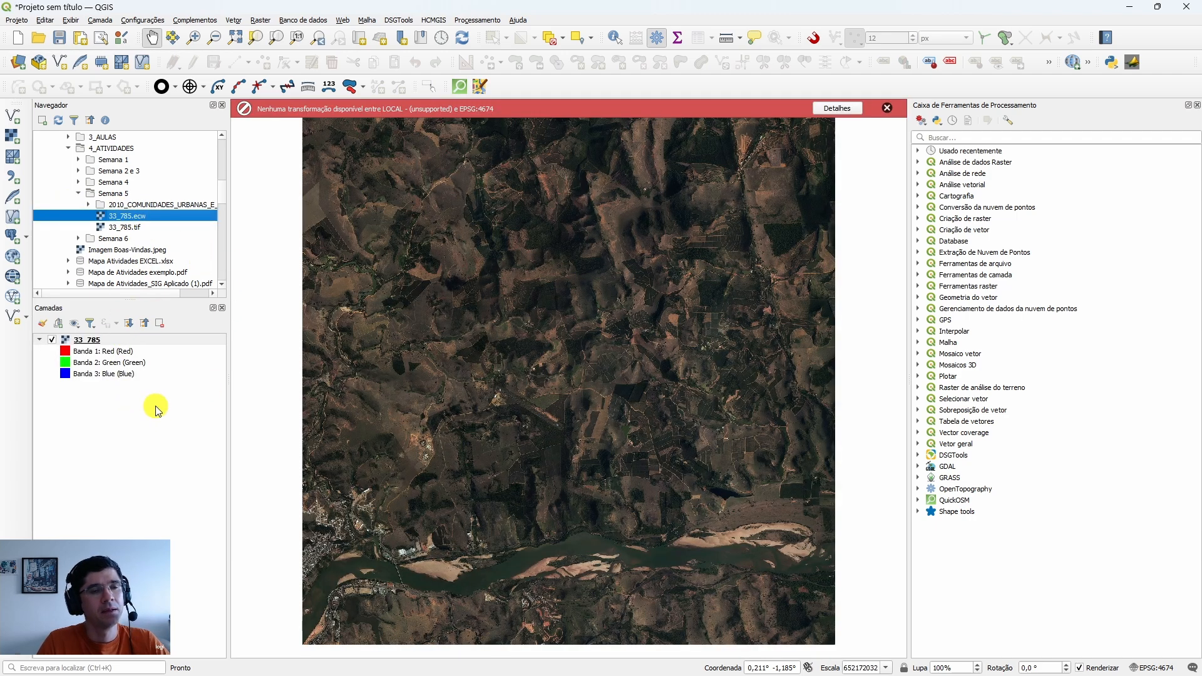
# Add the 2016_07_26_Comunidades_Urbanas vector layer from the 2010_COMUNIDADES_URBANAS folder and collapse the 33_785 band legend.
pyautogui.click(89, 206)
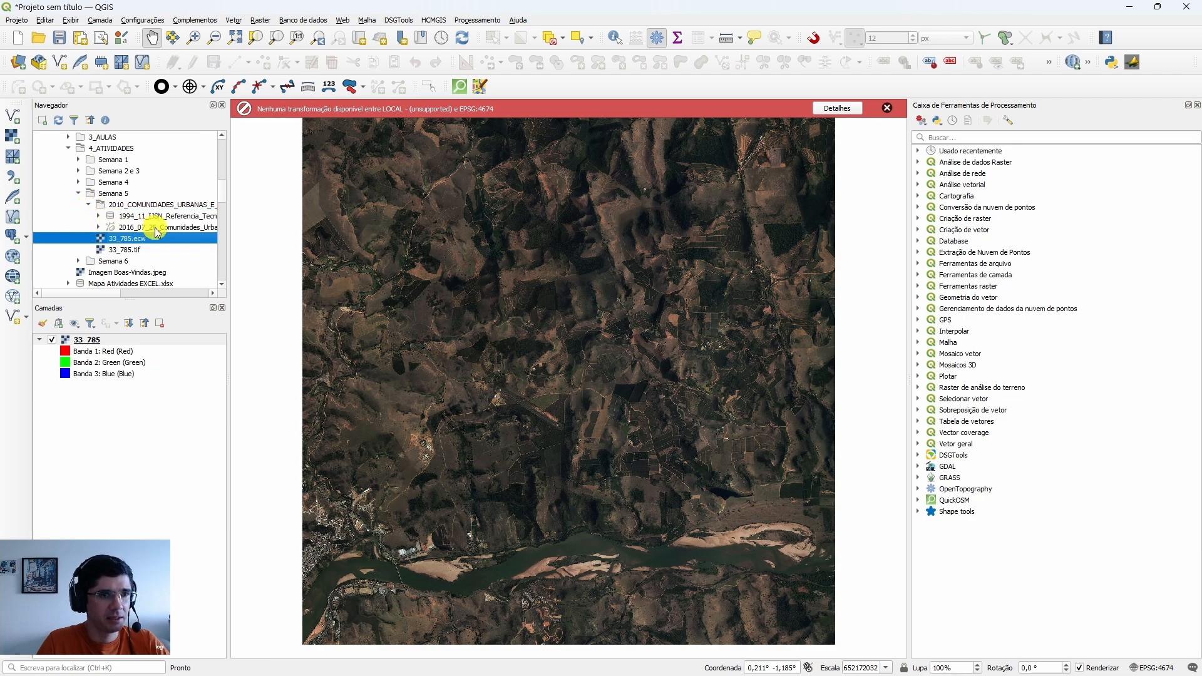
pyautogui.moveTo(152, 227); pyautogui.dragTo(128, 464)
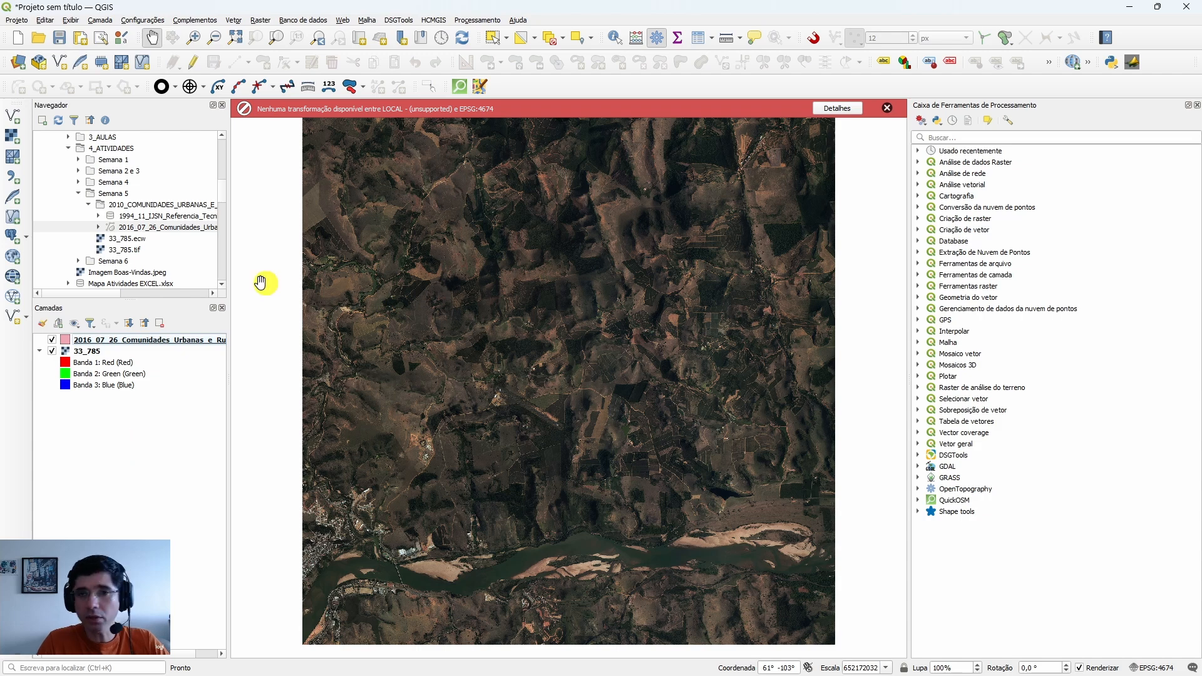
pyautogui.click(39, 352)
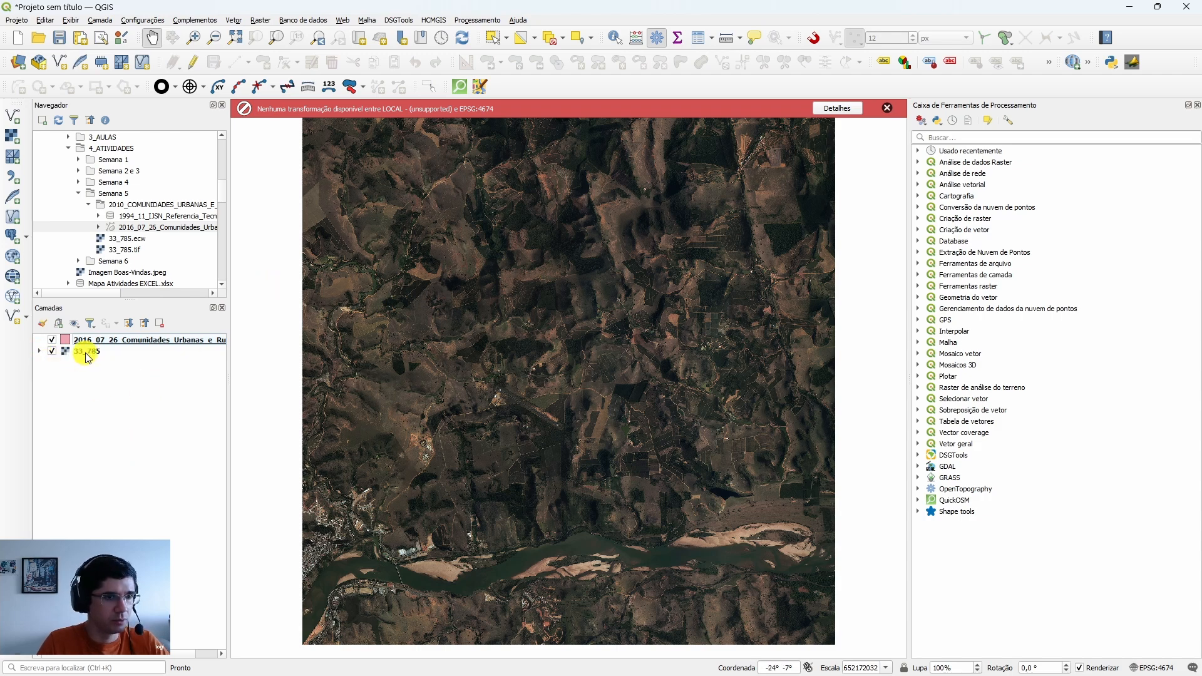
# Check the coordinate reference system in the 33_785 raster's layer information.
pyautogui.click(94, 354)
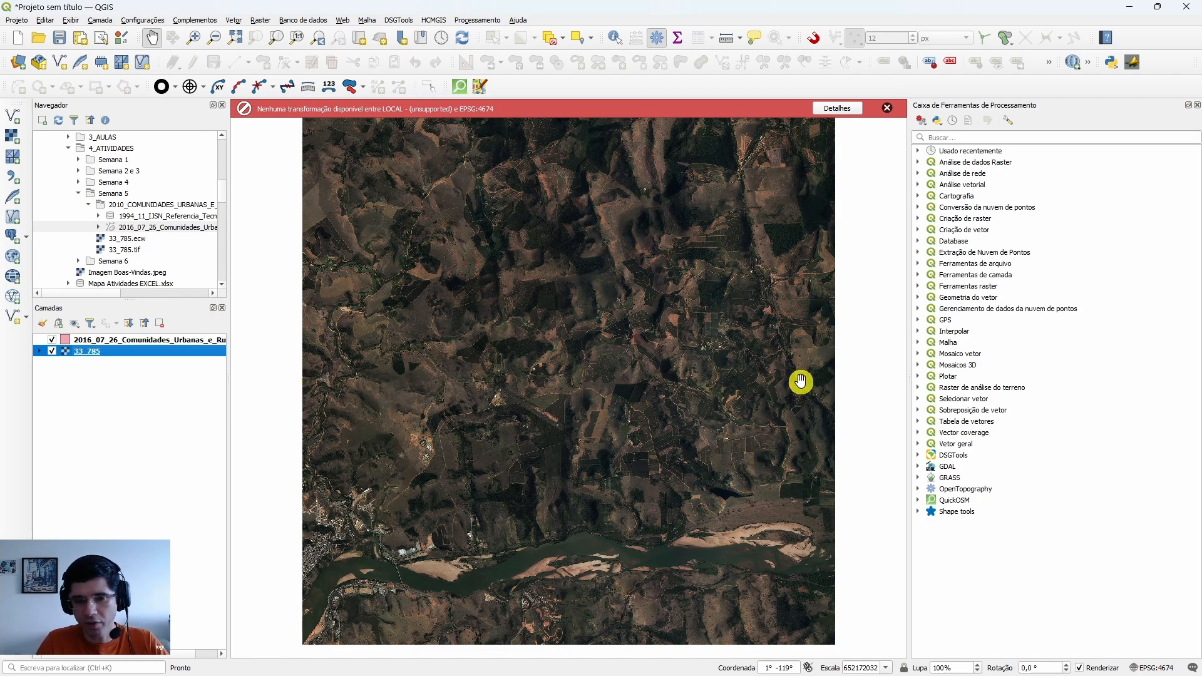
pyautogui.rightClick(94, 351)
pyautogui.click(144, 573)
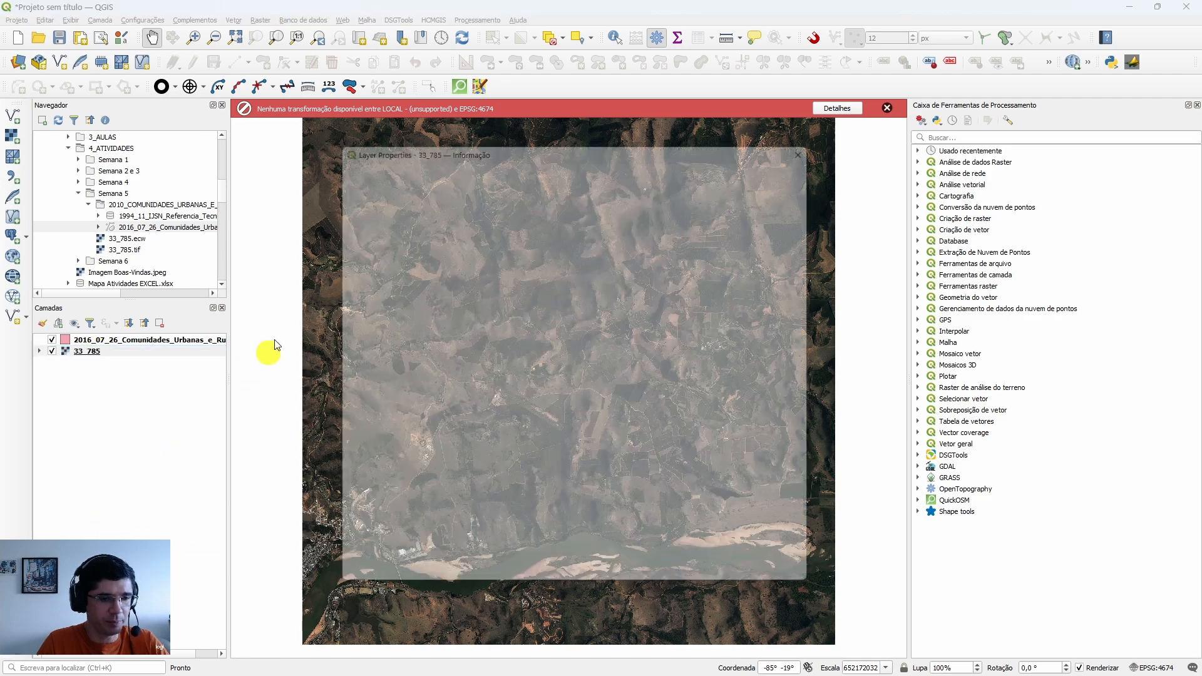
pyautogui.scroll(-15, 643, 263)
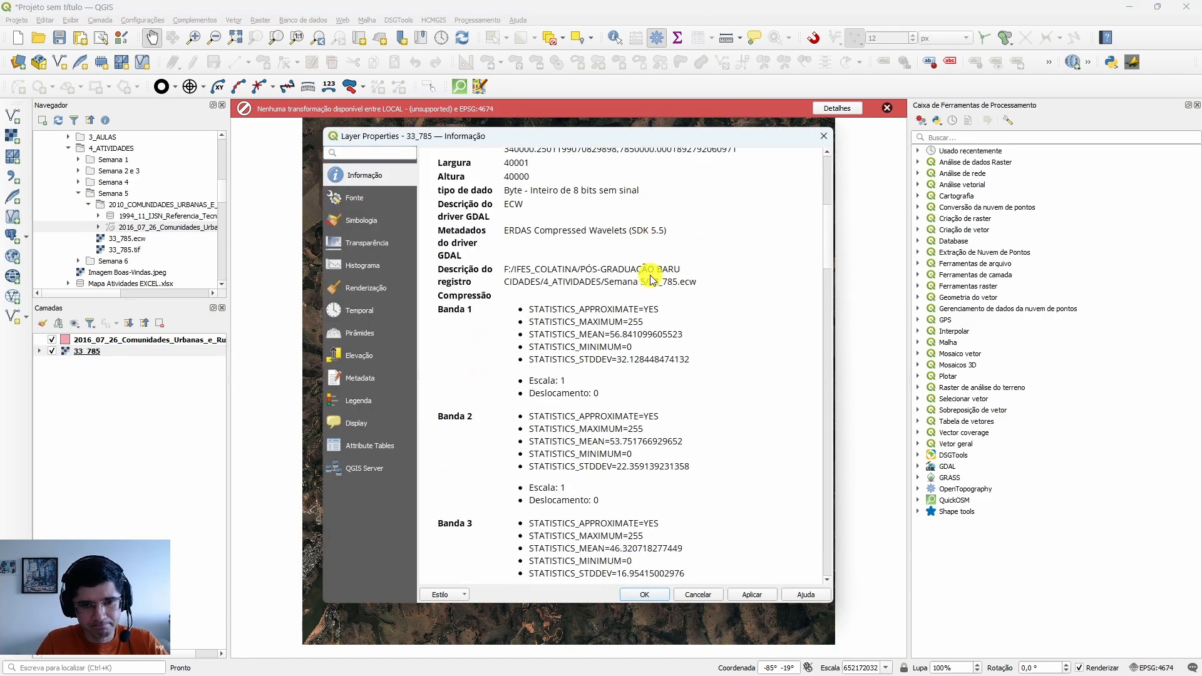
pyautogui.scroll(-2, 645, 282)
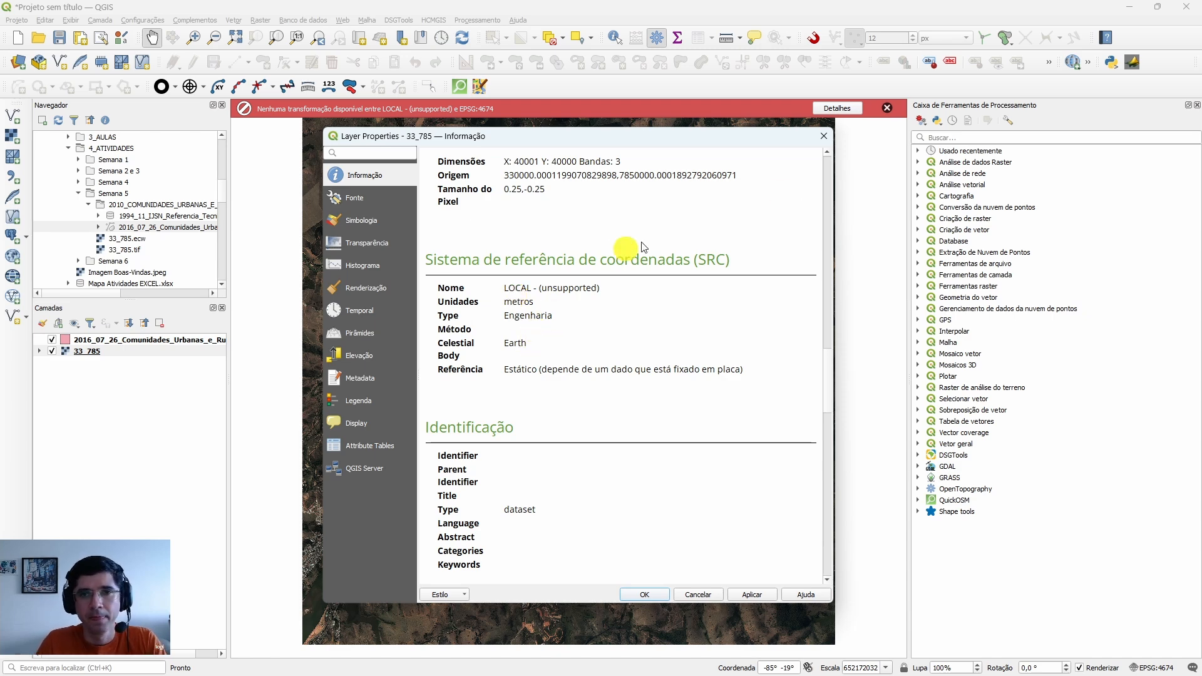
pyautogui.click(820, 136)
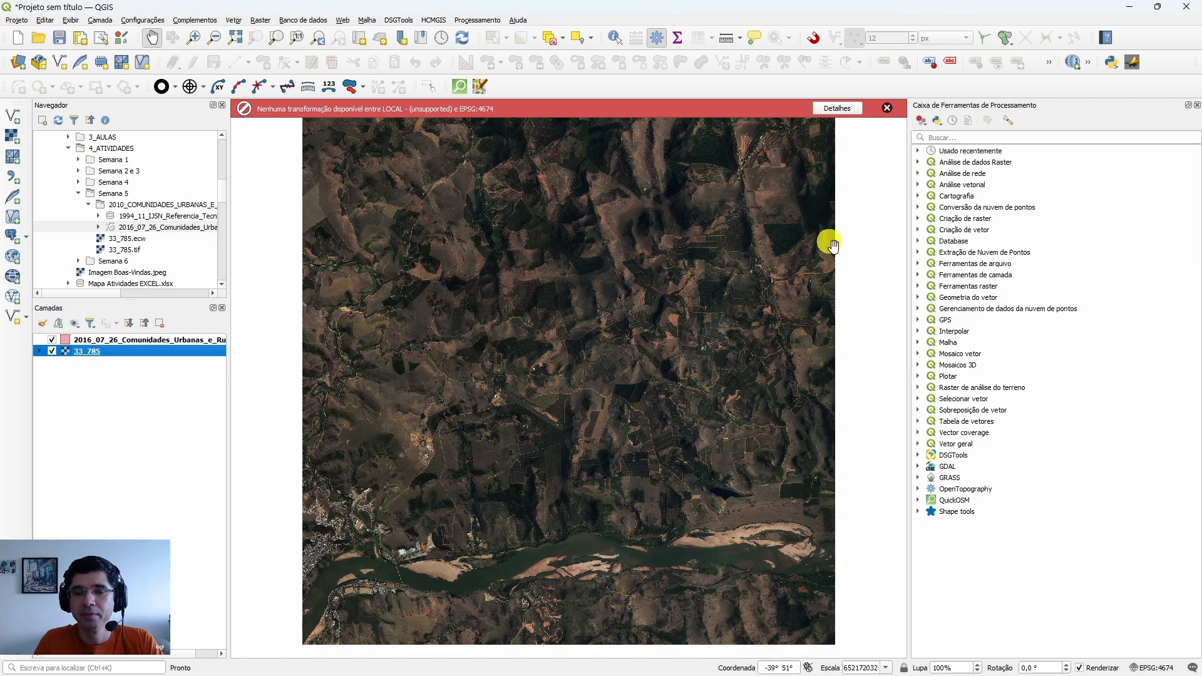
# Set the project coordinate reference system to EPSG:31984 - SIRGAS 2000 / UTM zone 24S.
pyautogui.click(1160, 669)
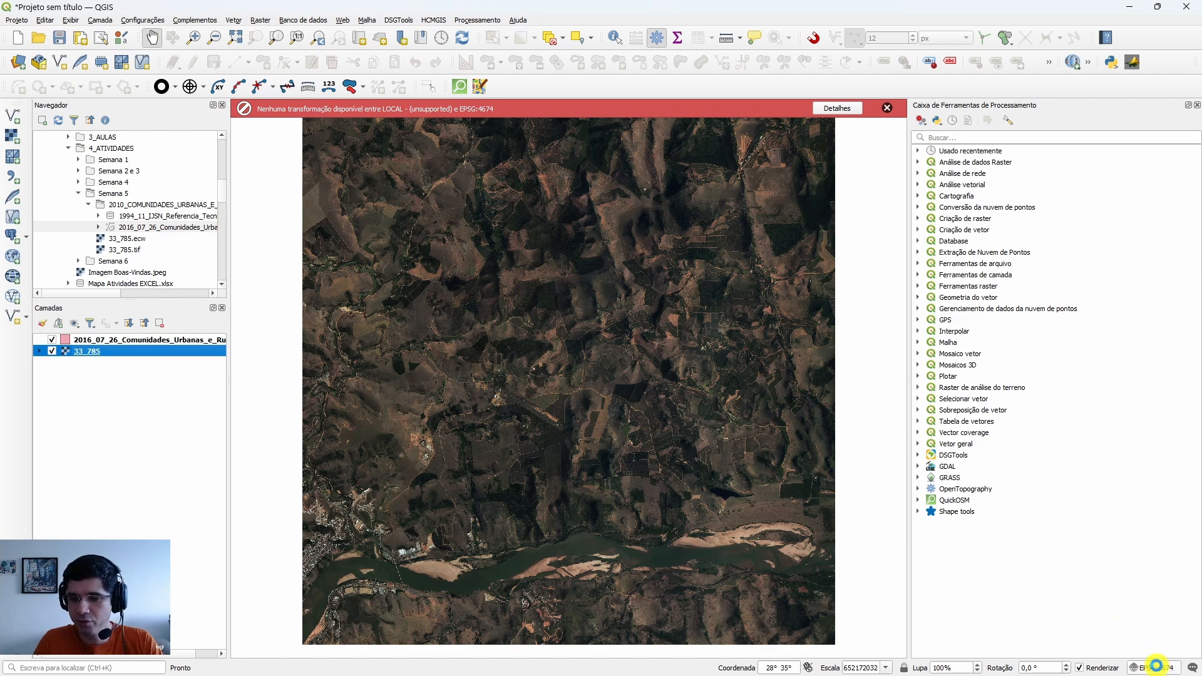
pyautogui.click(497, 65)
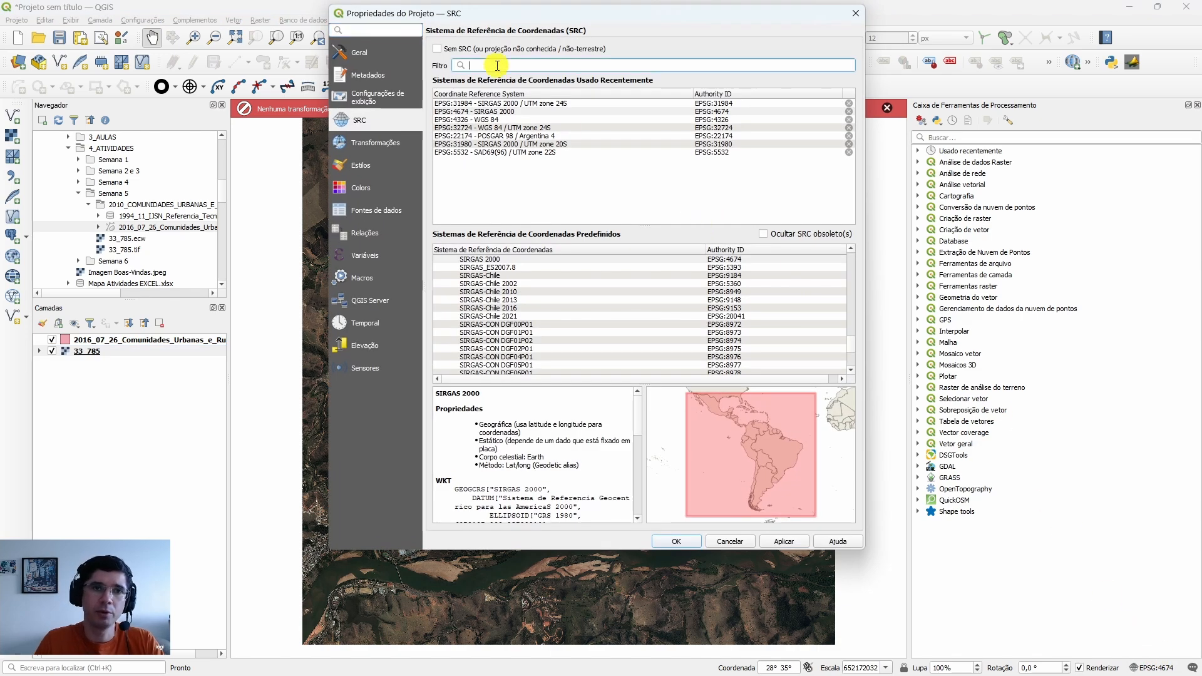
pyautogui.write('3184')
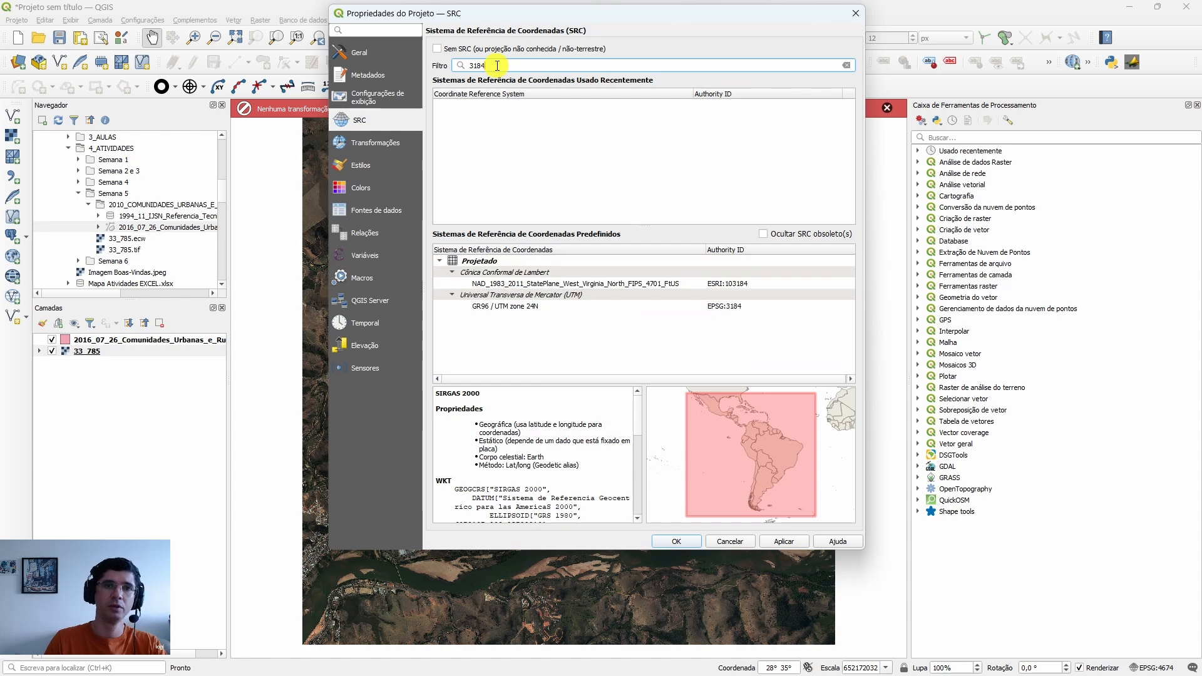
pyautogui.press('BackSpace')
pyautogui.press('BackSpace')
pyautogui.write('984')
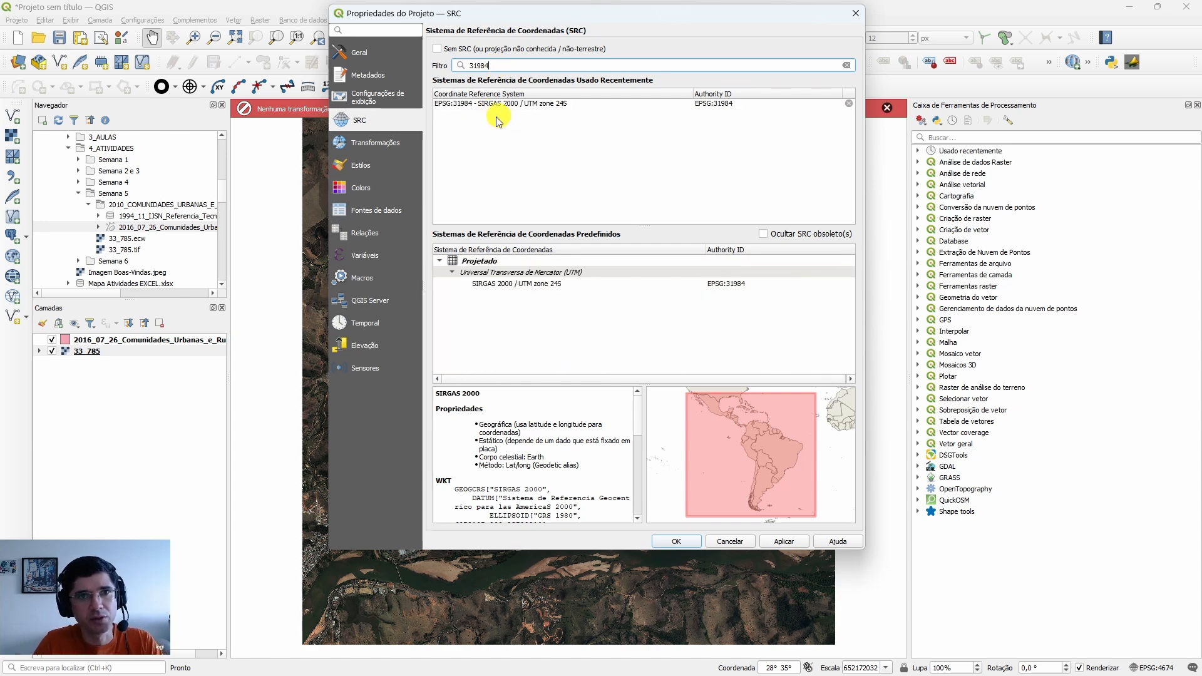
pyautogui.click(535, 104)
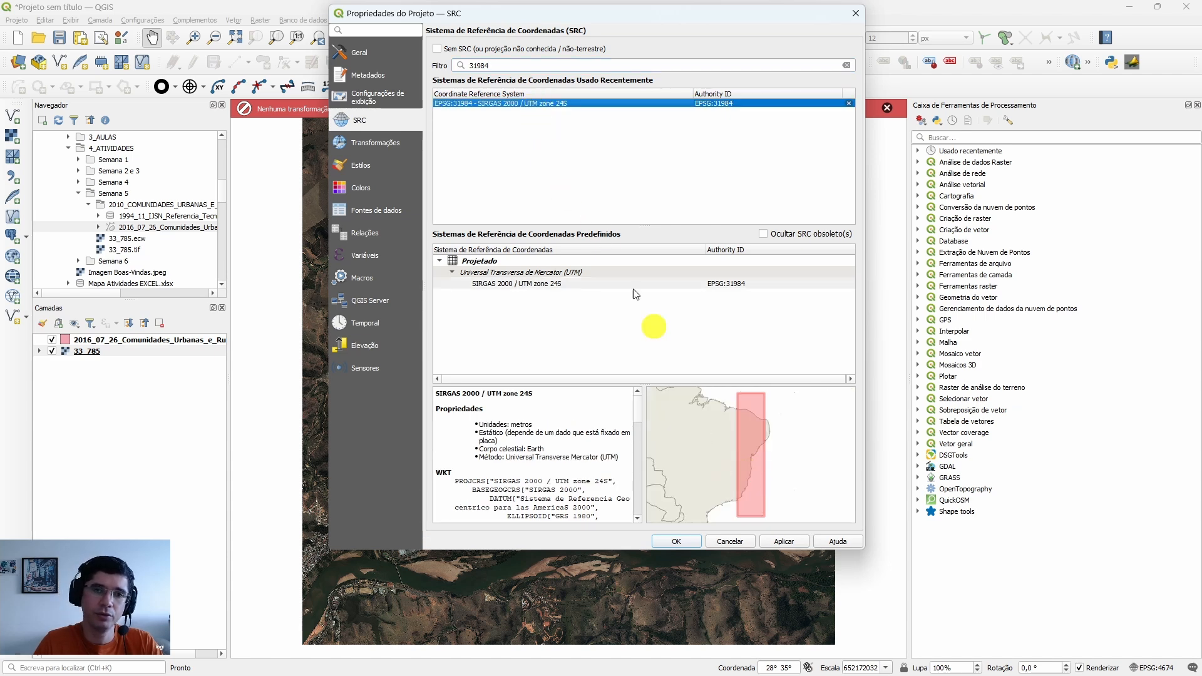
pyautogui.click(786, 542)
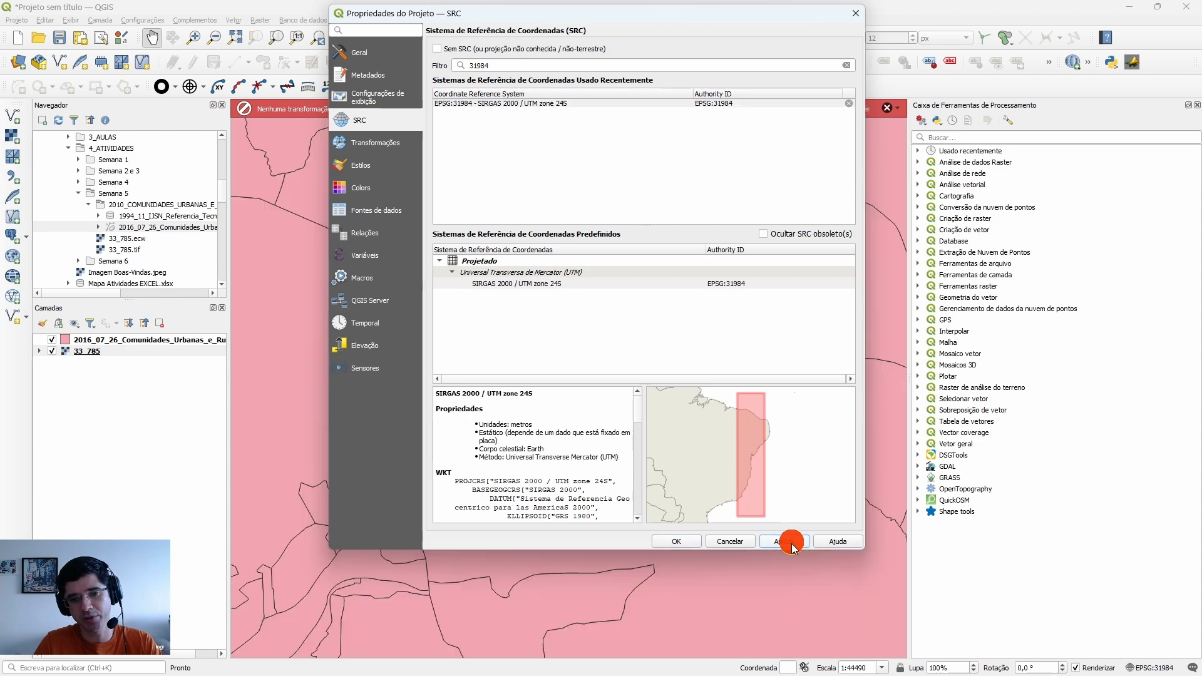
pyautogui.click(672, 542)
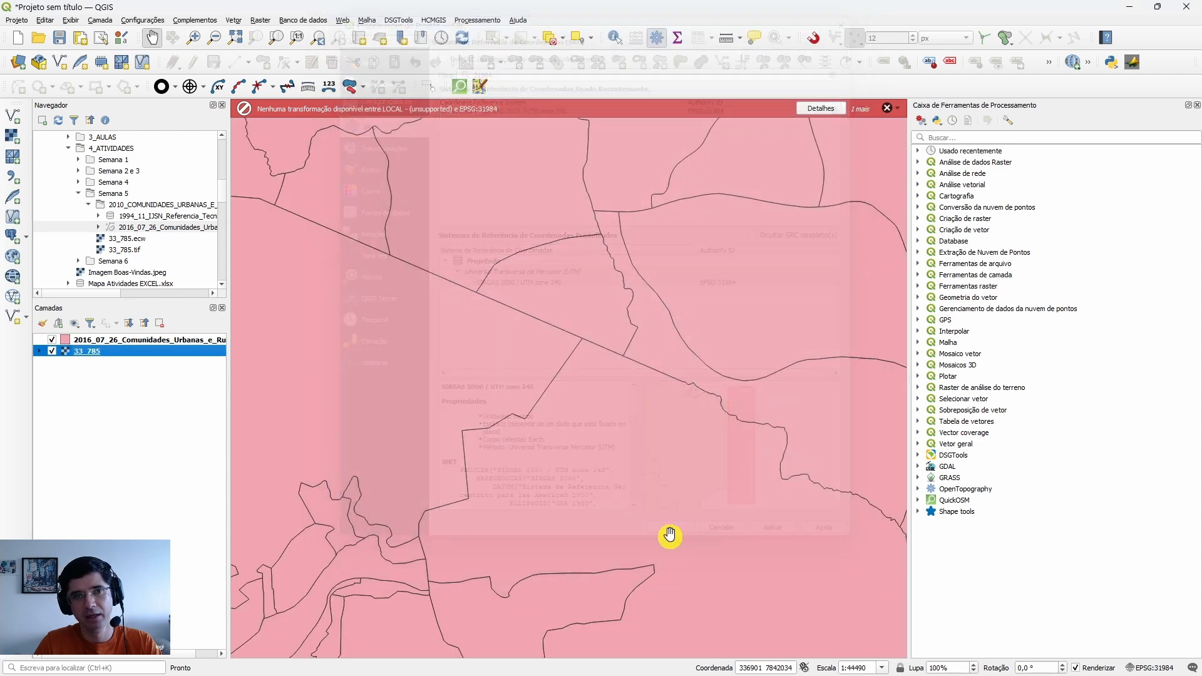
# Assign EPSG:31984 as the coordinate reference system of the 33_785 raster layer and dismiss the transformation warnings.
pyautogui.rightClick(78, 356)
pyautogui.moveTo(135, 530)
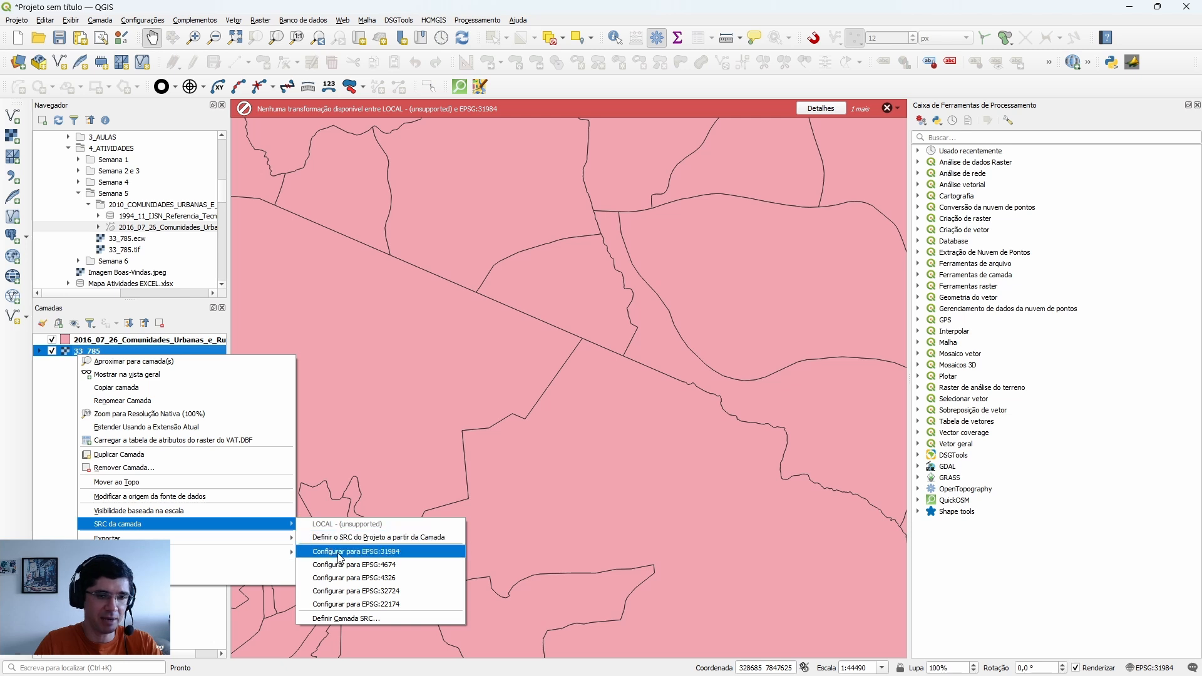
pyautogui.click(388, 552)
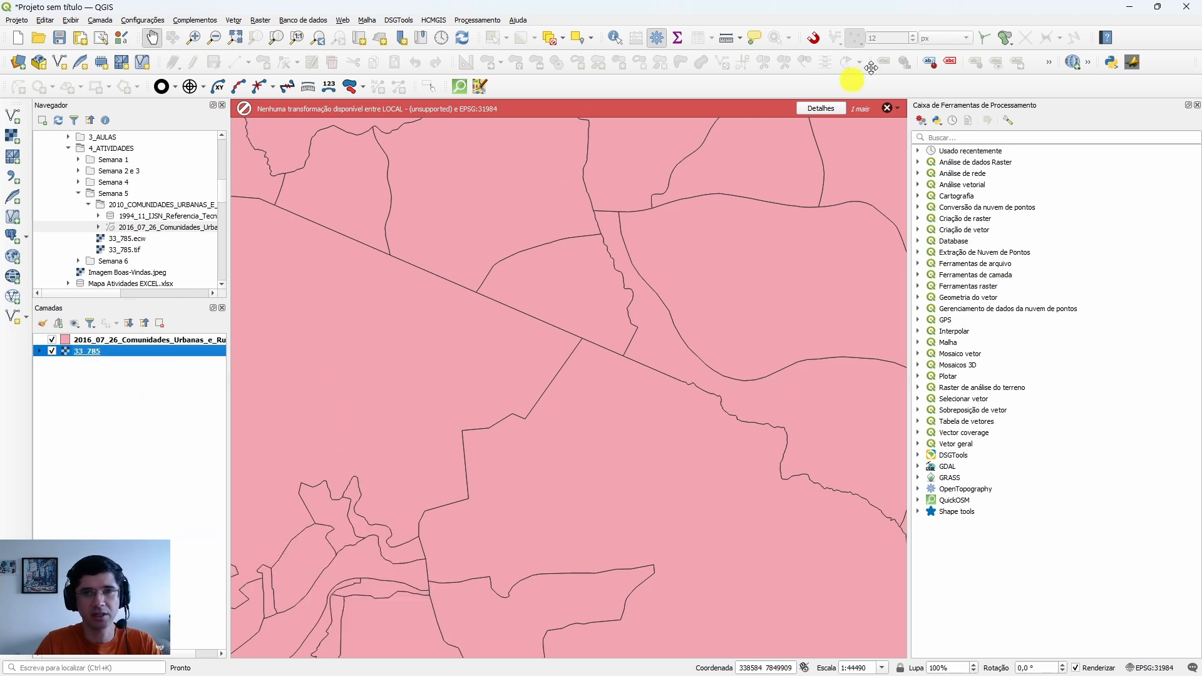
pyautogui.click(888, 108)
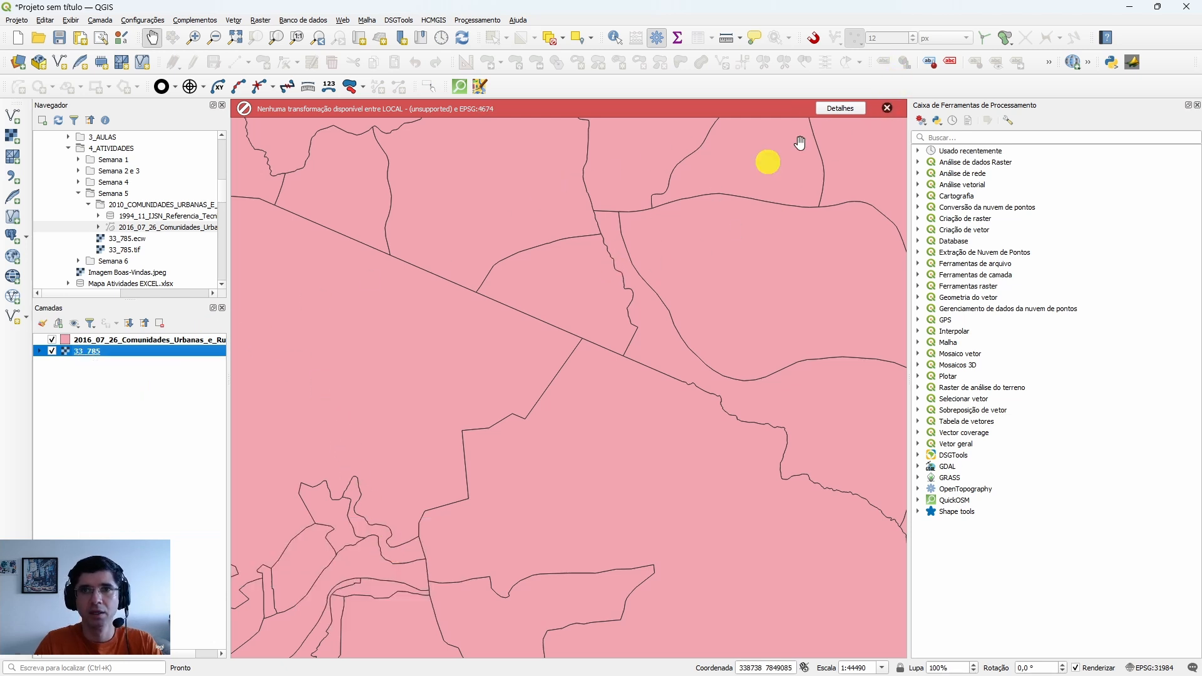
pyautogui.click(888, 109)
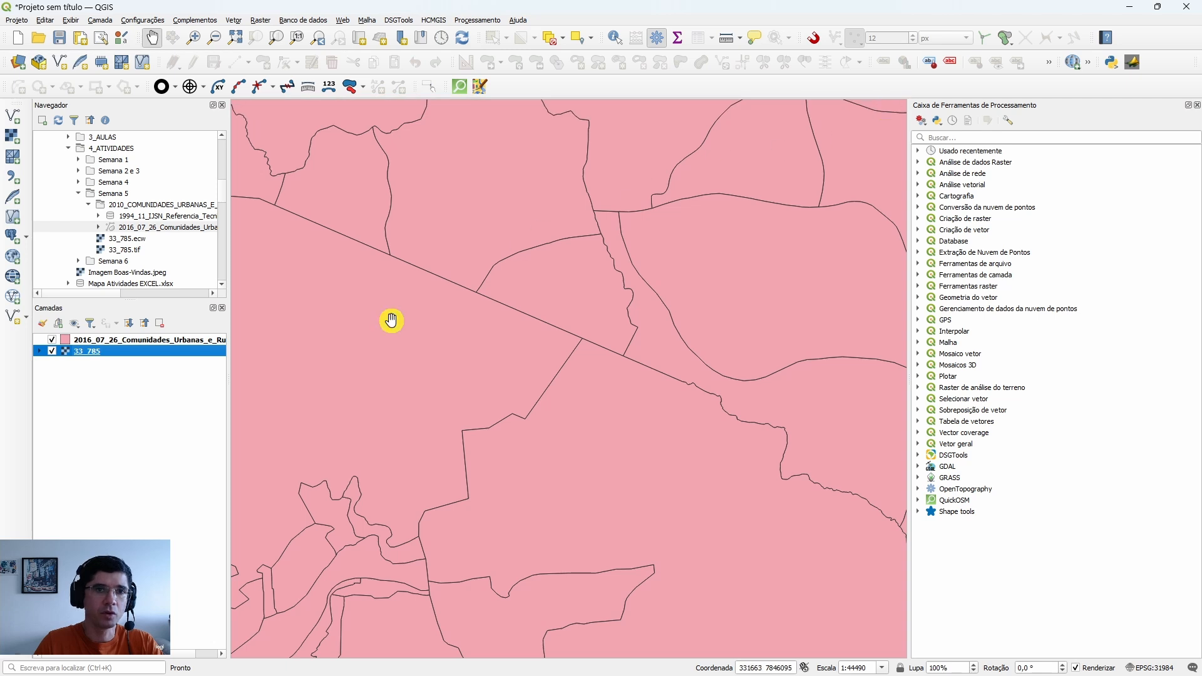
pyautogui.click(130, 410)
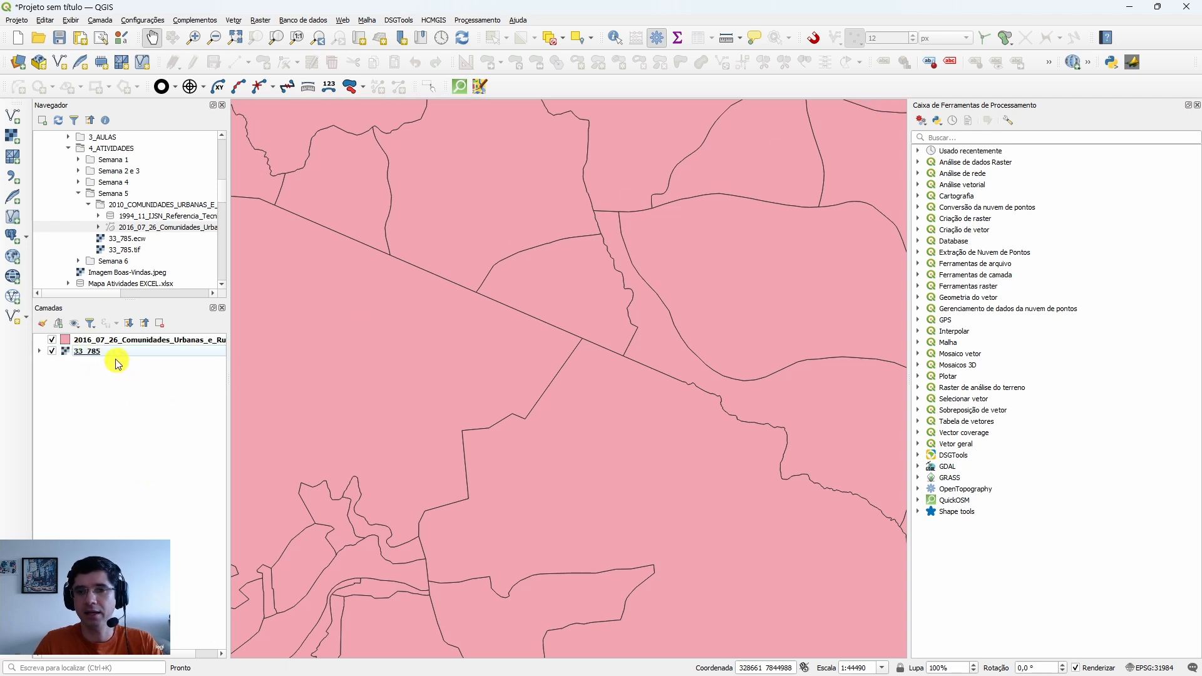
# Verify the coordinate reference system assigned to the 33_785 raster in its layer information.
pyautogui.rightClick(89, 359)
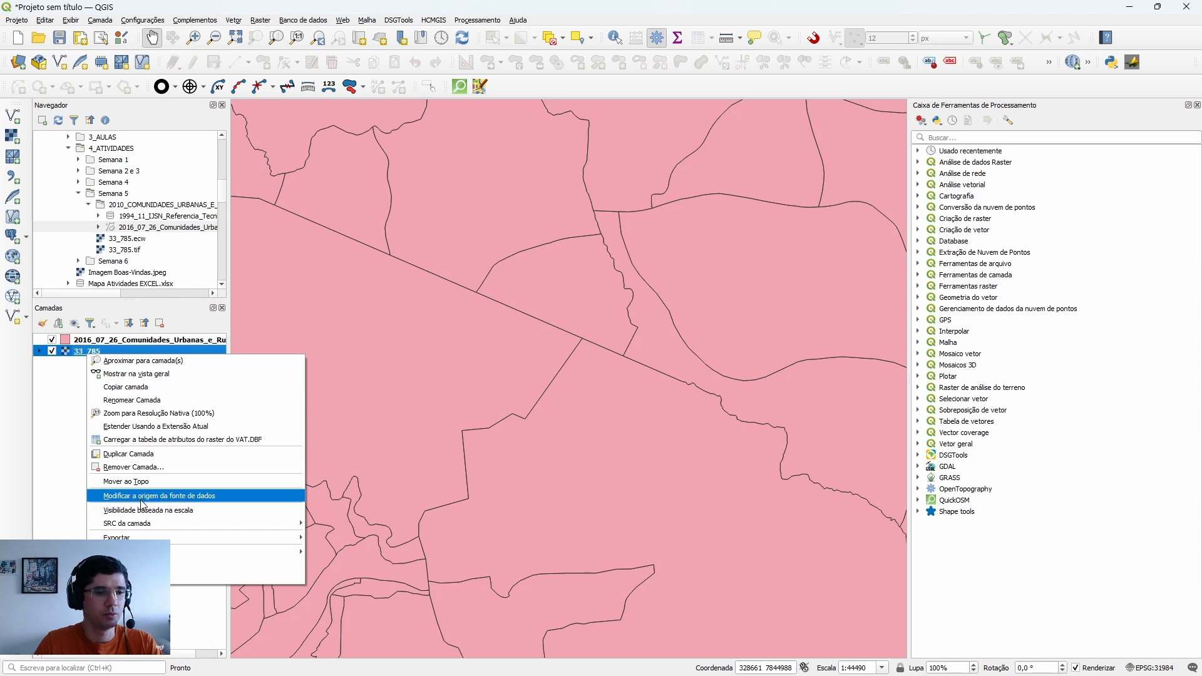
pyautogui.click(194, 571)
pyautogui.scroll(-15, 580, 354)
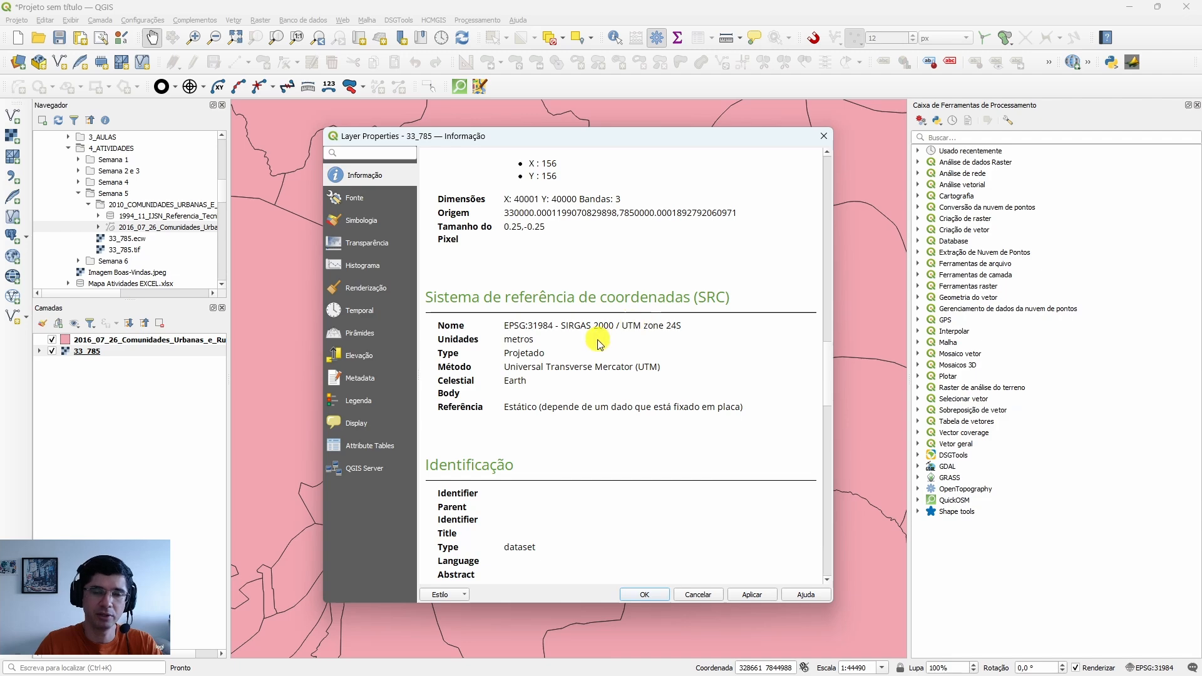
pyautogui.click(824, 136)
pyautogui.click(160, 395)
# Examine the full extent of the 2016_07_26_Comunidades_Urbanas layer on the map and make it the active layer.
pyautogui.scroll(-5, 567, 291)
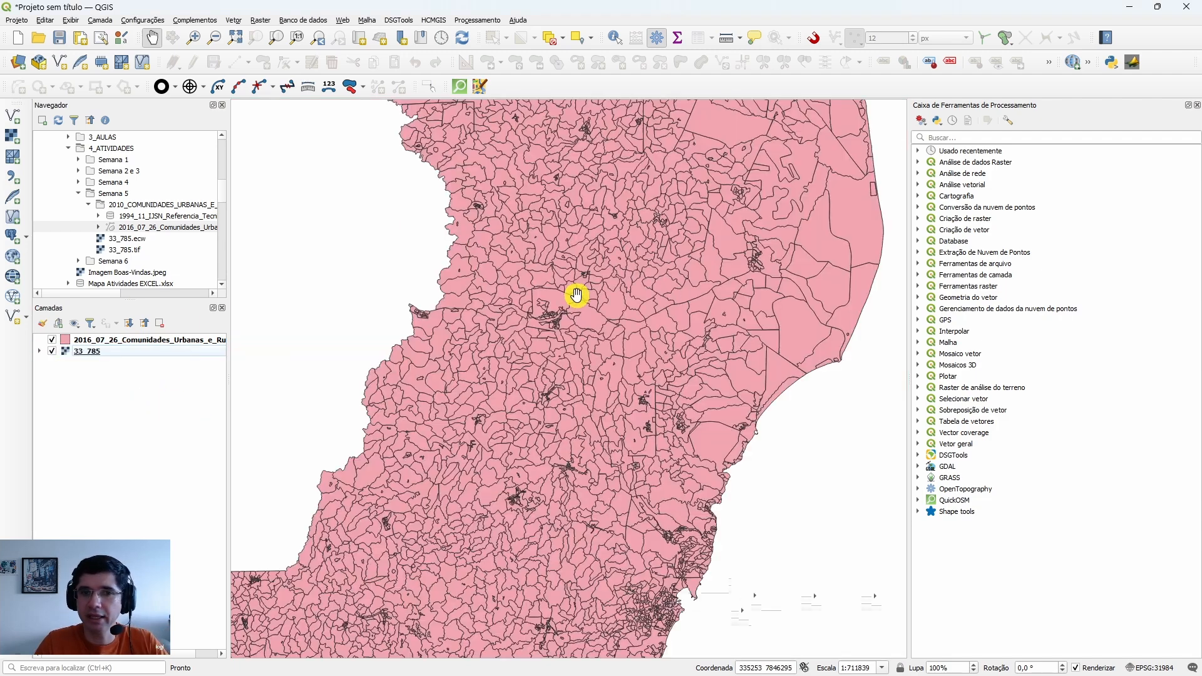
pyautogui.scroll(-2, 553, 285)
pyautogui.scroll(2, 520, 268)
pyautogui.scroll(-1, 494, 280)
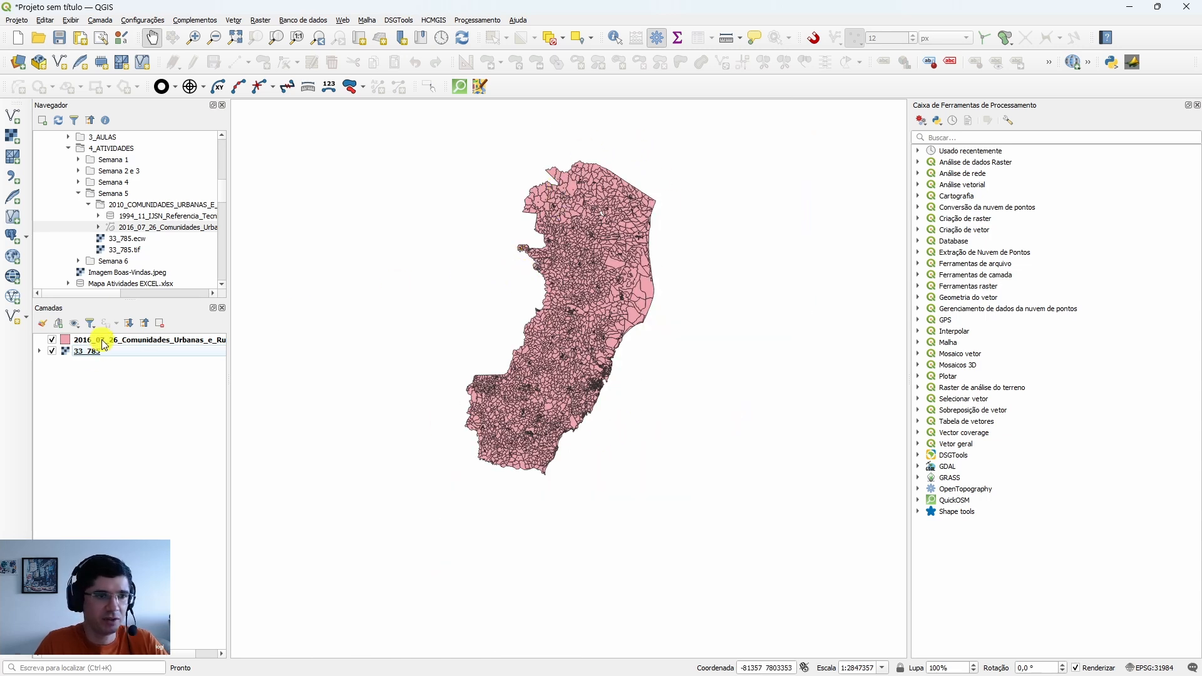
pyautogui.click(139, 342)
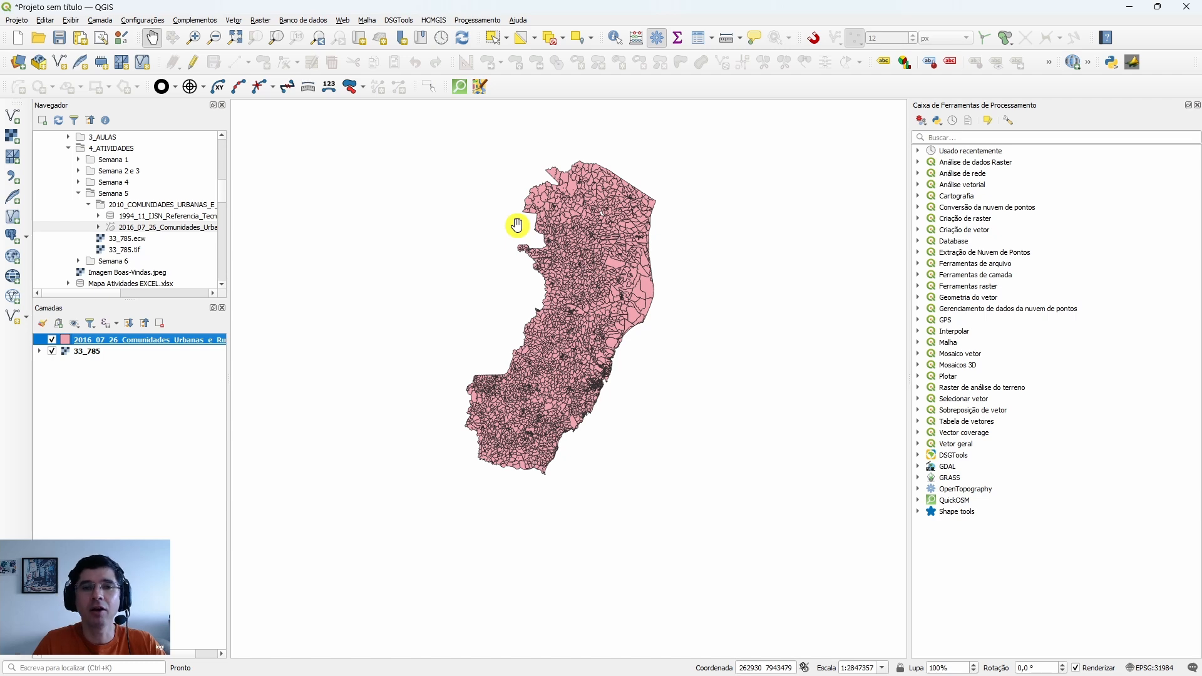
pyautogui.scroll(1, 516, 226)
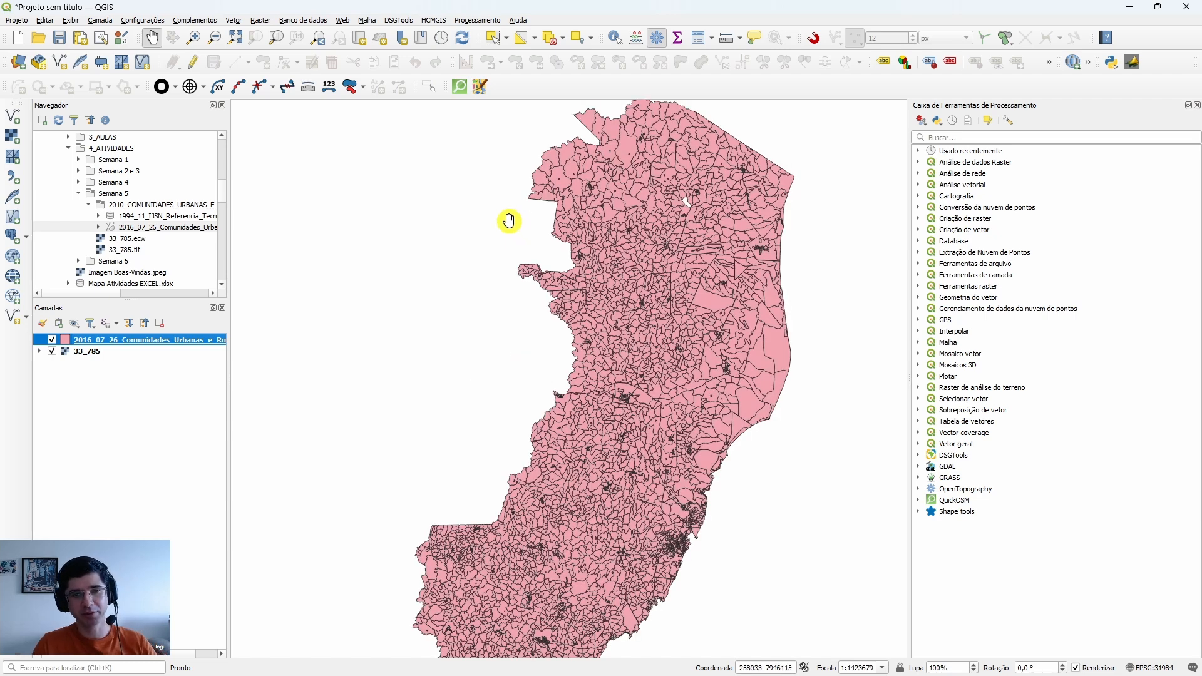
# Open the attribute table of the 2016_07_26_Comunidades_Urbanas_e_Rurais_ES layer and enlarge its view of the community records.
pyautogui.rightClick(145, 348)
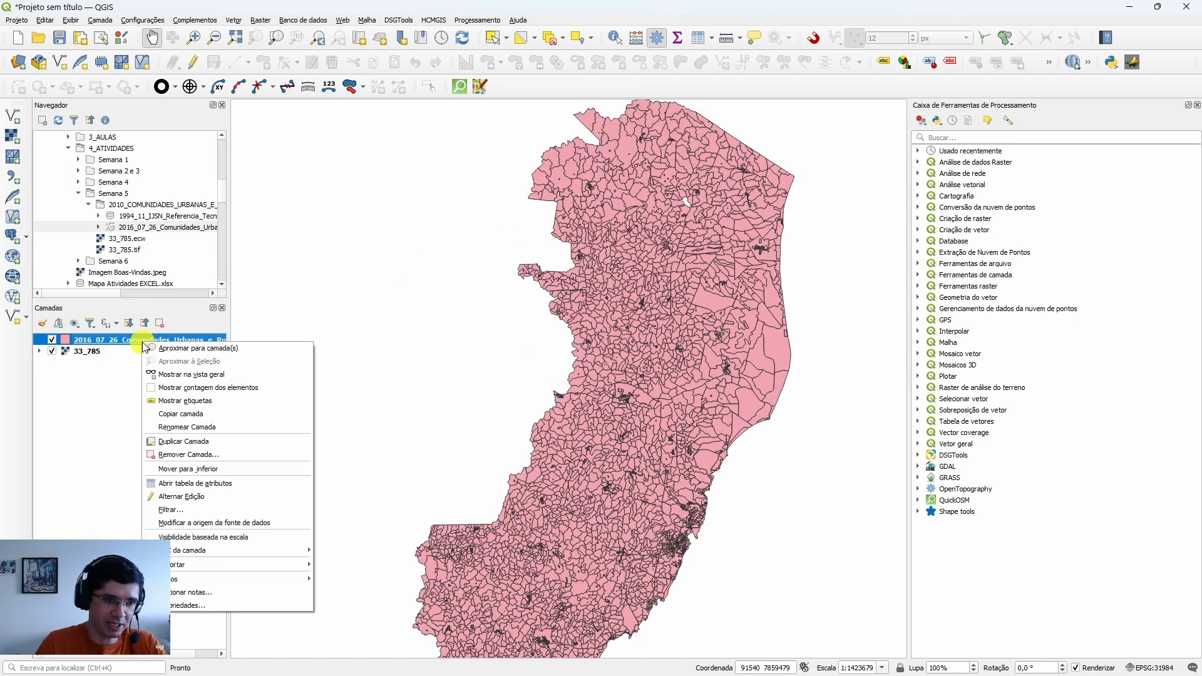
pyautogui.click(187, 483)
pyautogui.moveTo(382, 248); pyautogui.dragTo(396, 53)
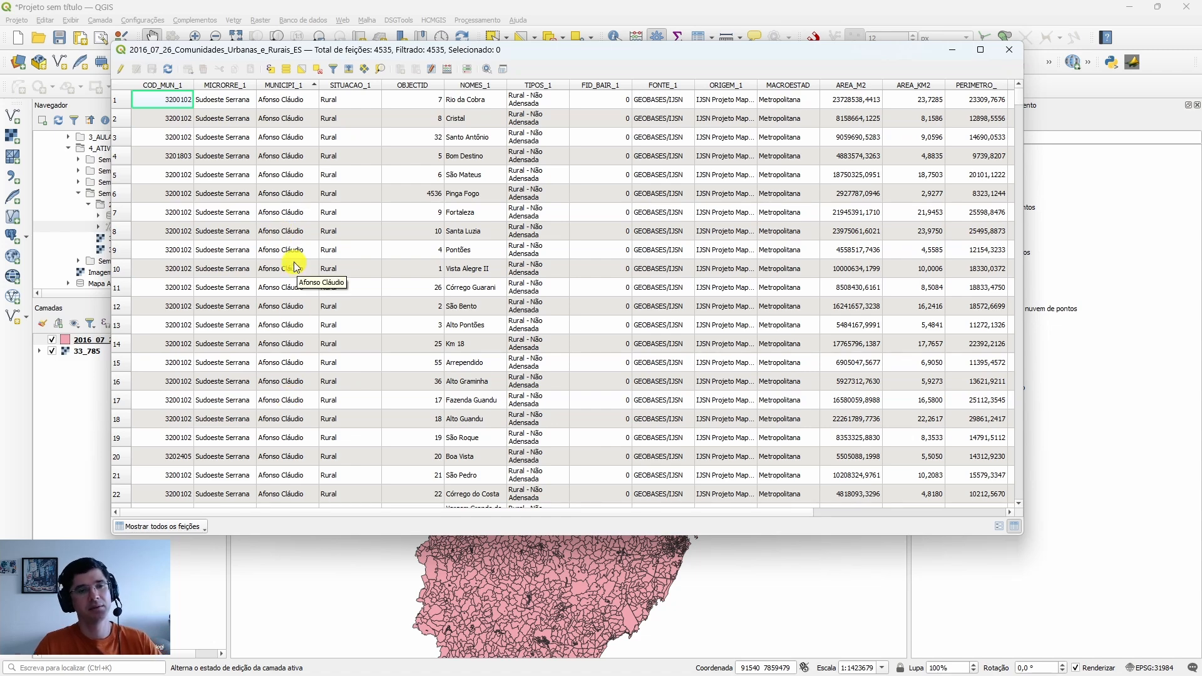
# Select all consecutive records whose municipality is Colatina in the communities attribute table.
pyautogui.scroll(-20, 295, 266)
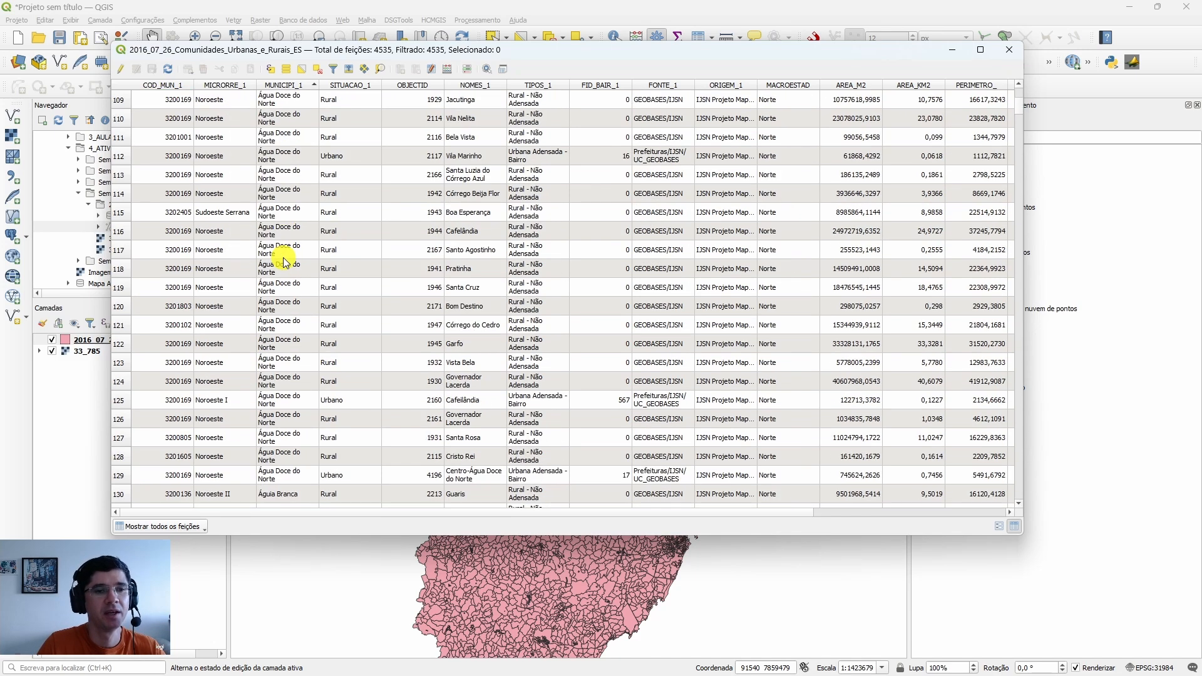
pyautogui.scroll(-20, 285, 262)
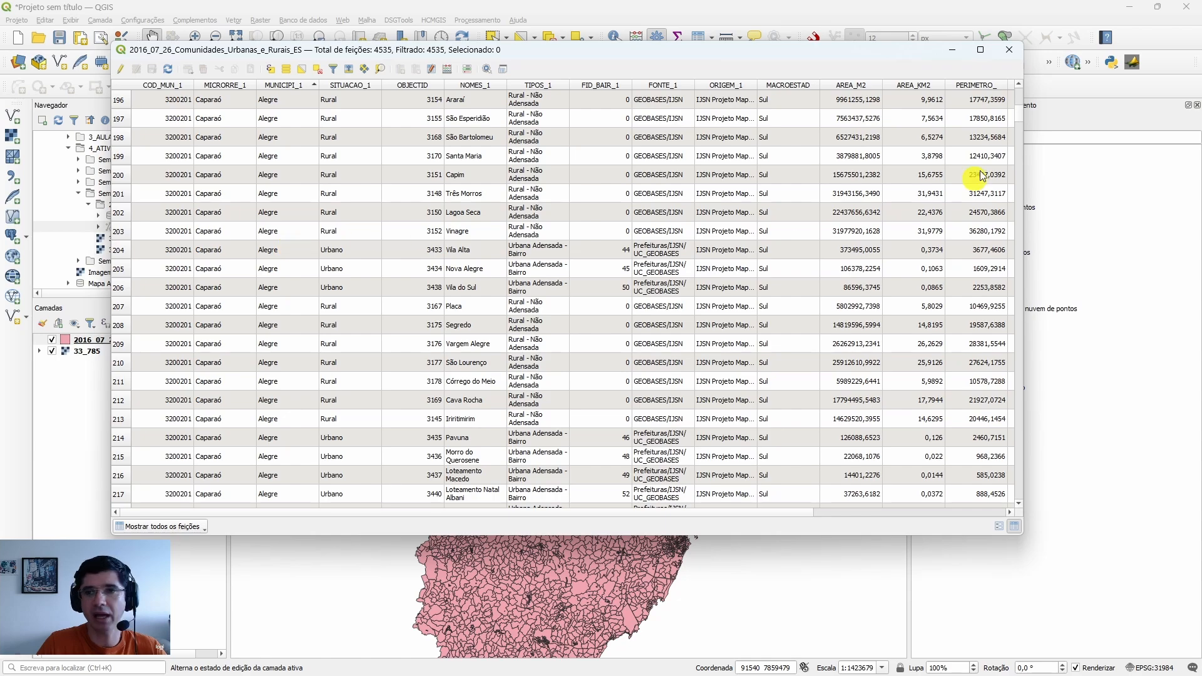
pyautogui.moveTo(1020, 116); pyautogui.dragTo(1007, 182)
pyautogui.scroll(-20, 295, 395)
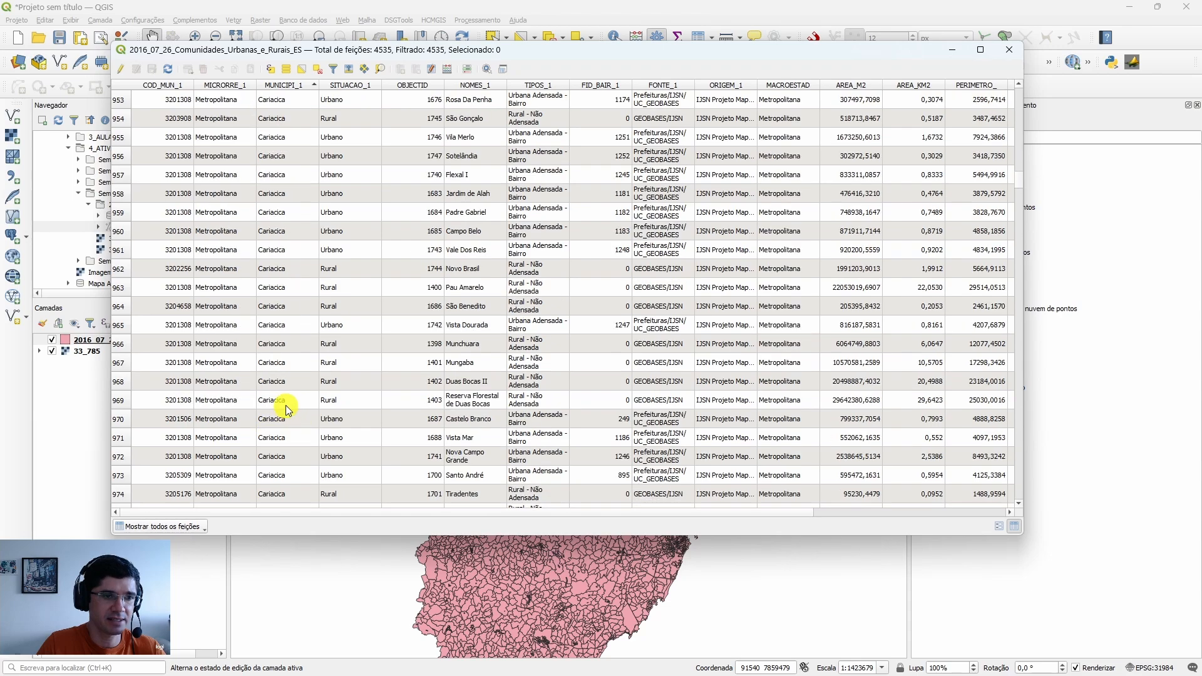
pyautogui.scroll(-20, 285, 355)
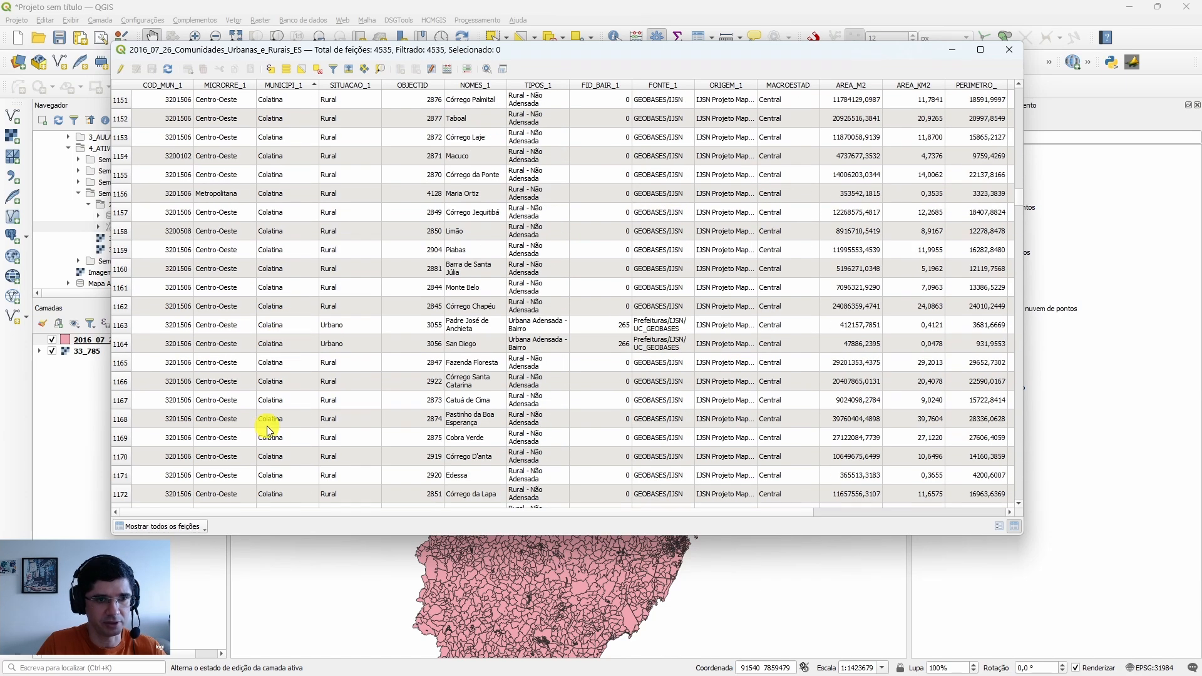
pyautogui.scroll(4, 276, 344)
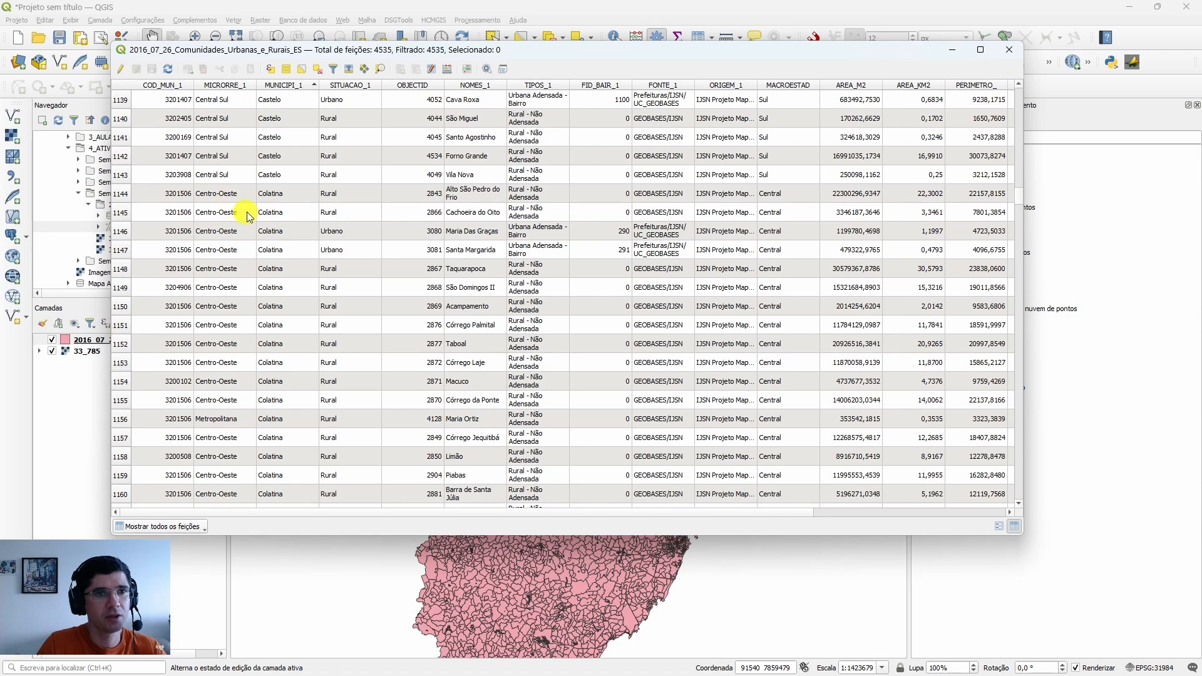
pyautogui.click(121, 193)
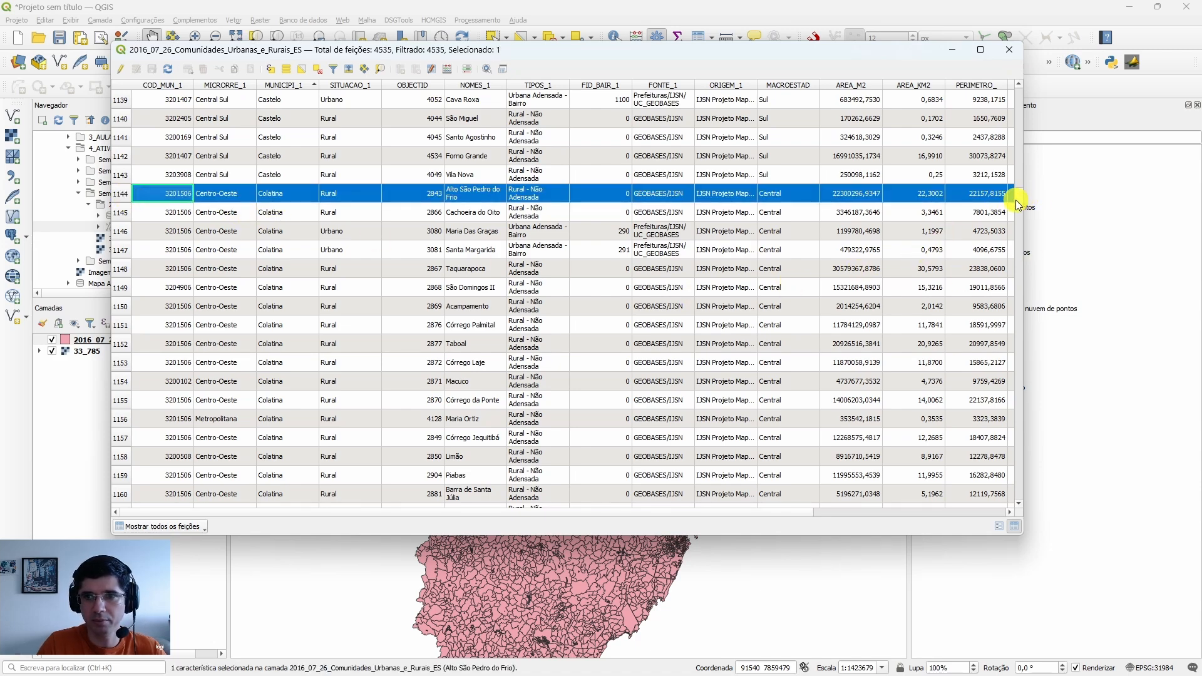
pyautogui.moveTo(1017, 201); pyautogui.dragTo(1013, 212)
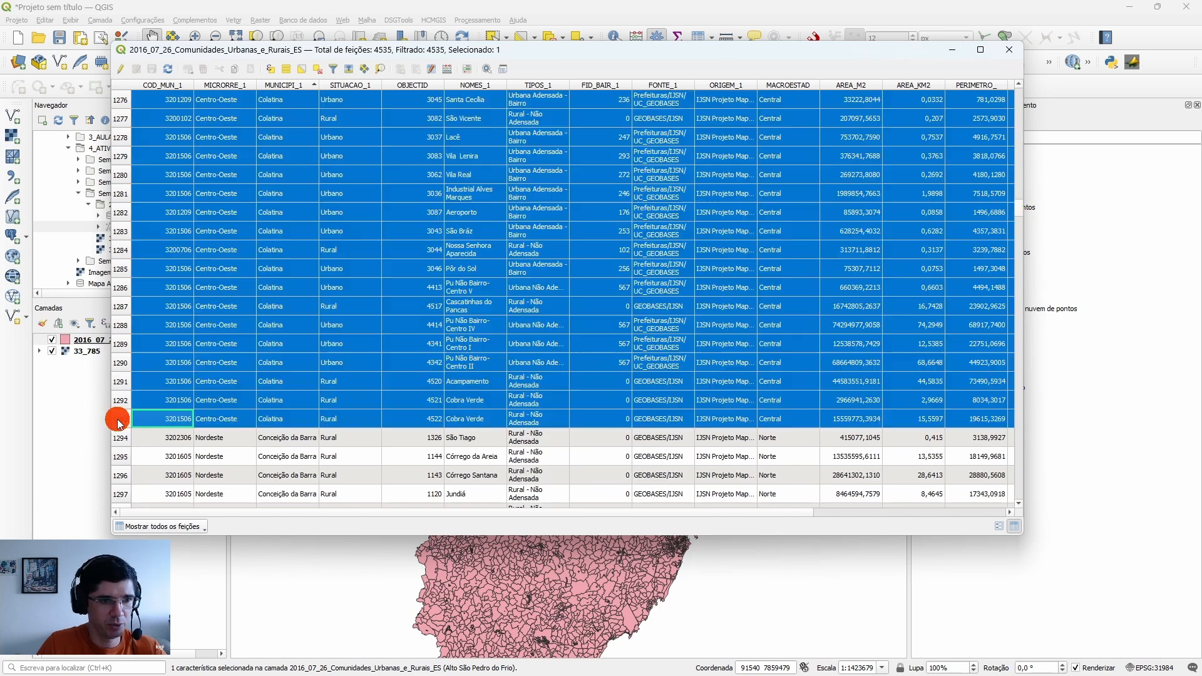
pyautogui.keyDown('shift'); pyautogui.click(120, 418); pyautogui.keyUp('shift')
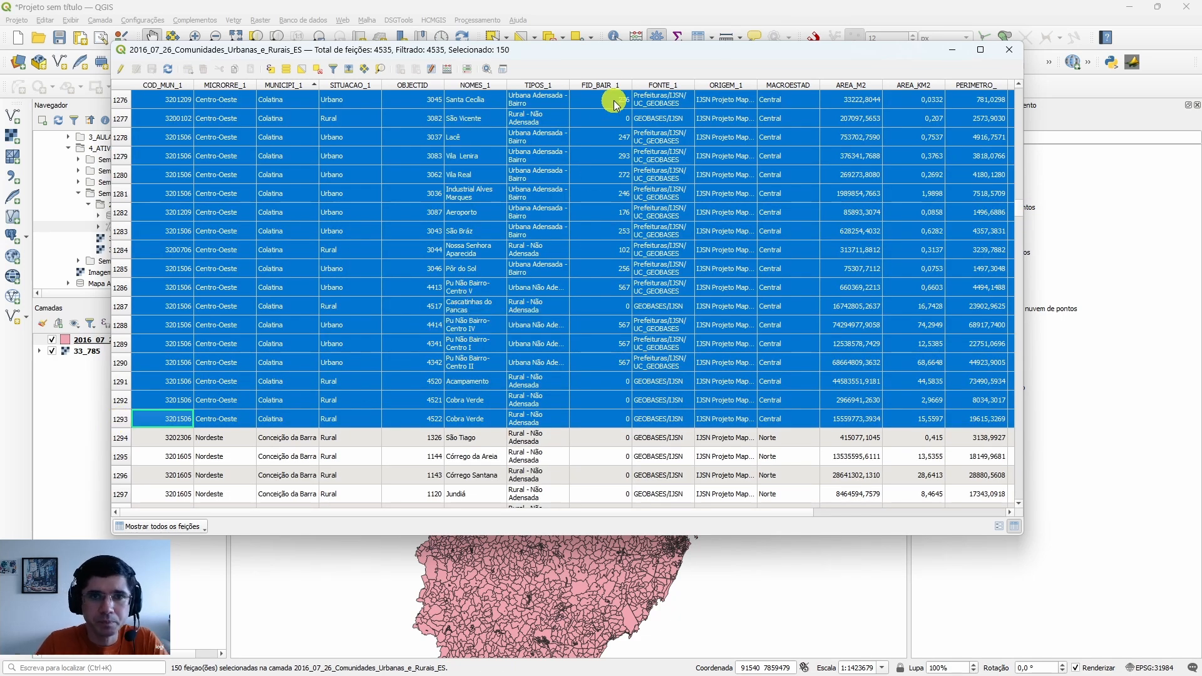
# Examine the selected Colatina communities on the map, including the small urban polygons around the city.
pyautogui.moveTo(607, 50); pyautogui.dragTo(669, 482)
pyautogui.scroll(2, 632, 432)
pyautogui.scroll(2, 624, 390)
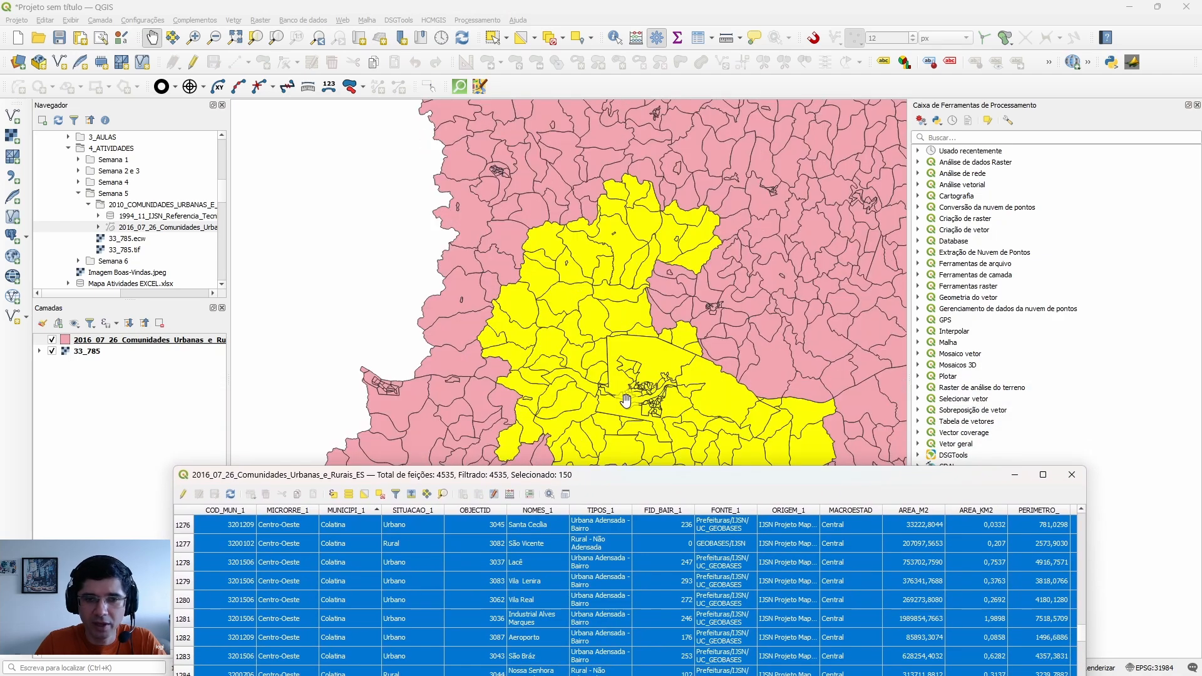
pyautogui.scroll(-2, 604, 347)
pyautogui.scroll(2, 602, 323)
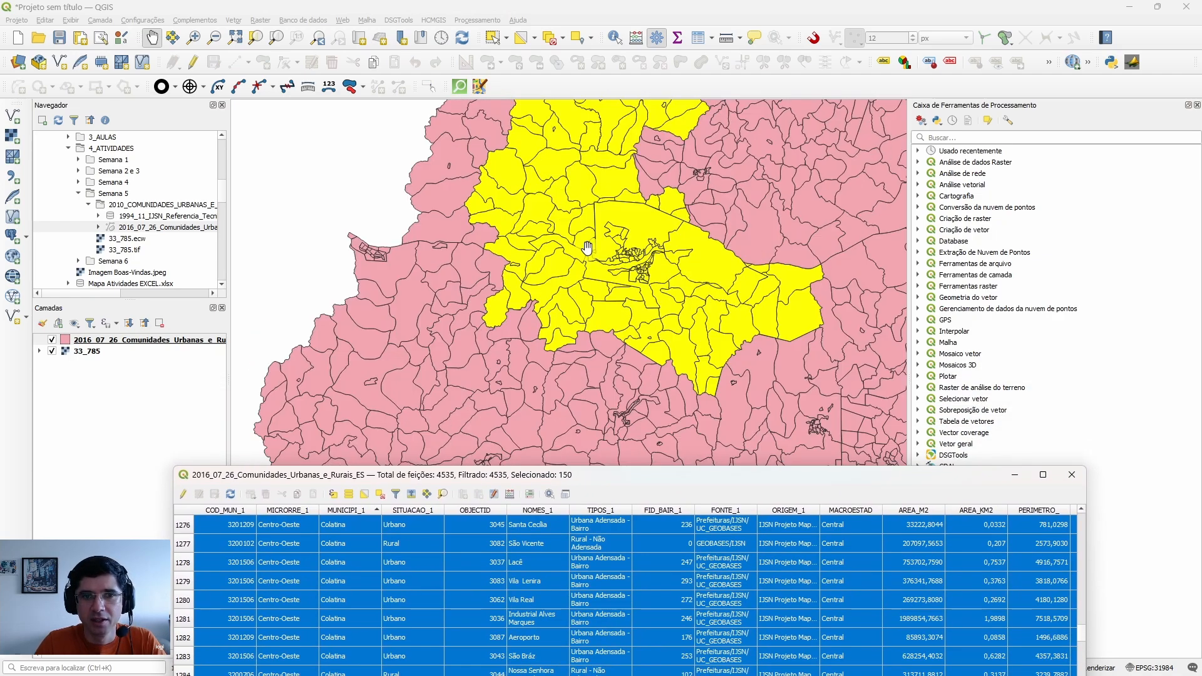
pyautogui.scroll(-2, 582, 251)
pyautogui.scroll(2, 576, 176)
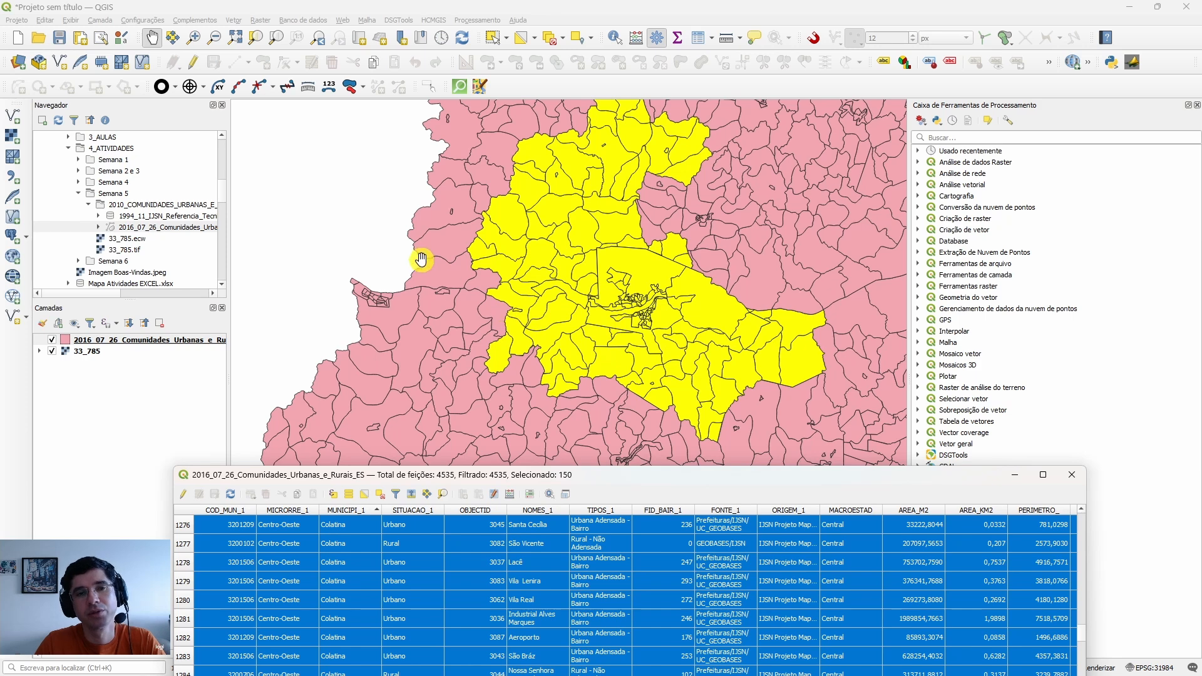
pyautogui.moveTo(616, 479); pyautogui.dragTo(654, 463)
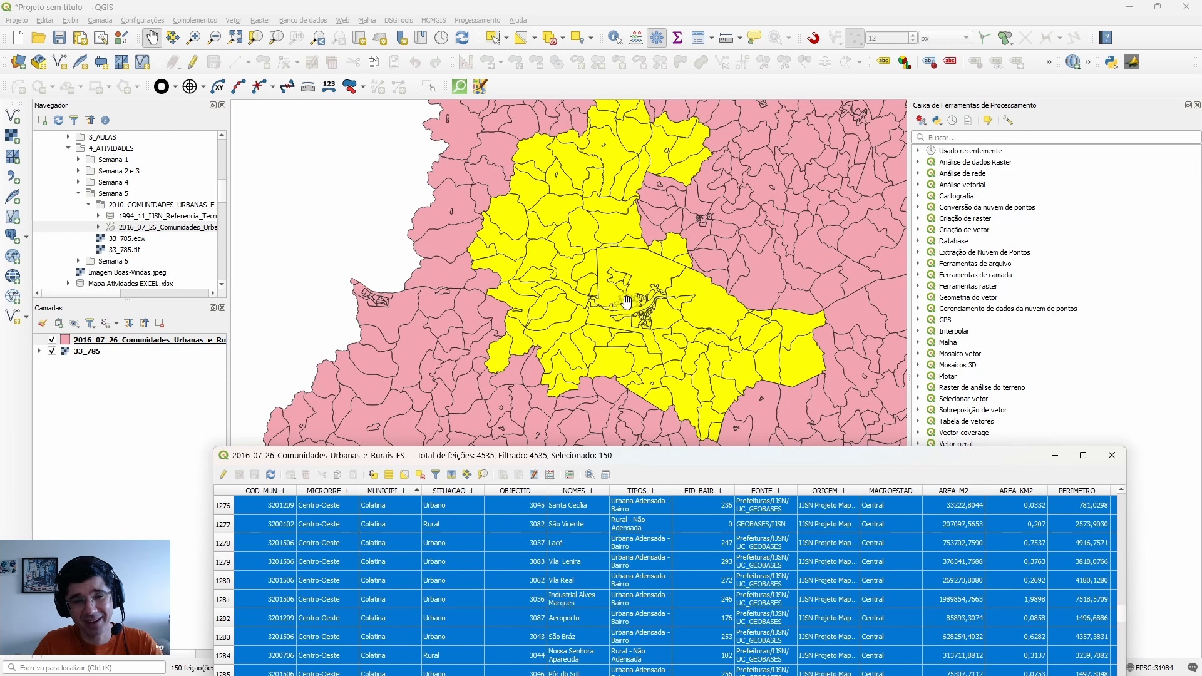
pyautogui.scroll(3, 642, 305)
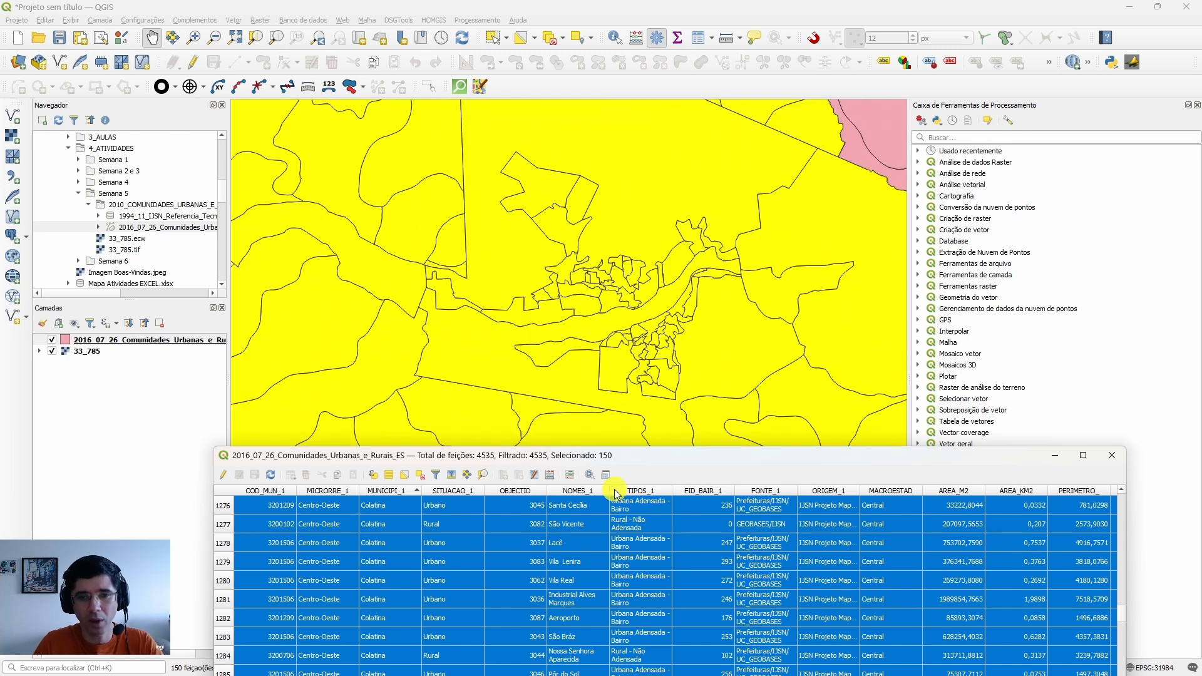
# Clear the selection of the Colatina communities and close the attribute table.
pyautogui.moveTo(612, 455); pyautogui.dragTo(549, 292)
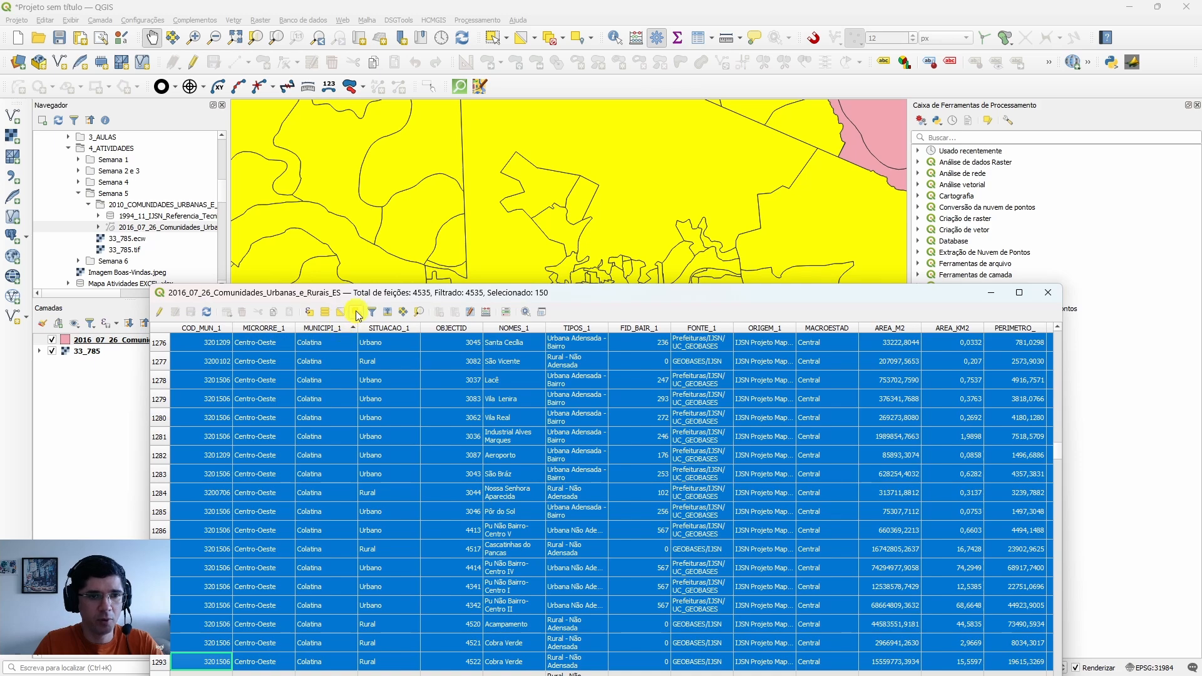
pyautogui.click(357, 313)
pyautogui.click(1048, 292)
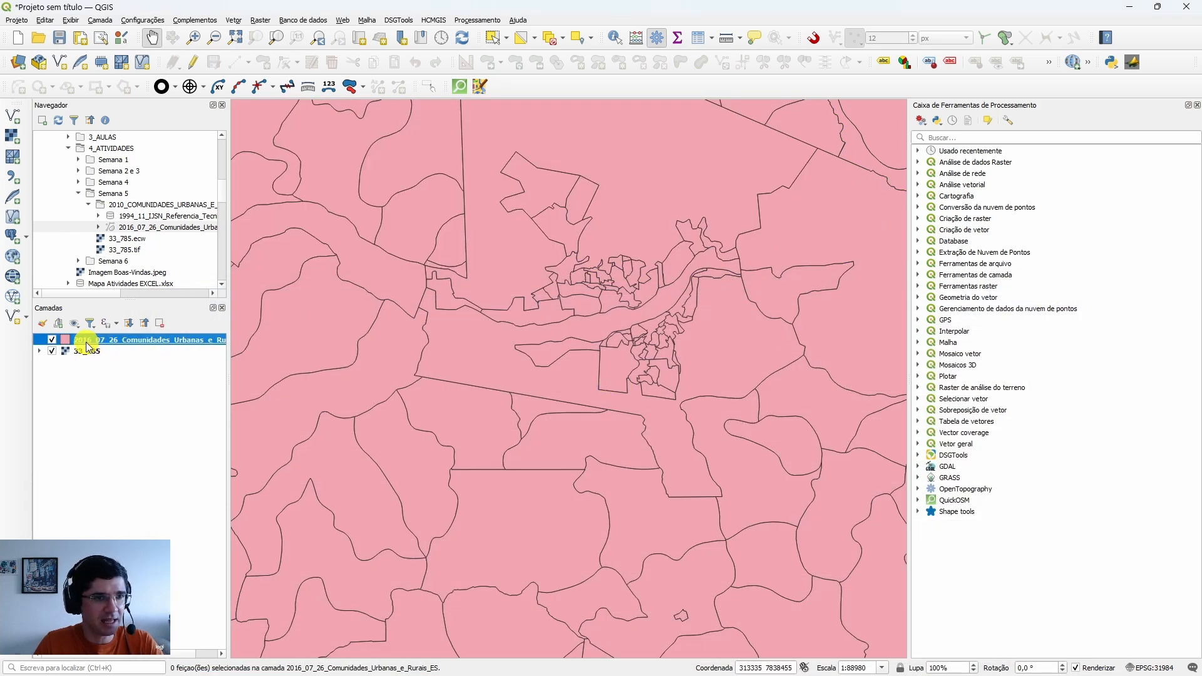
# Place the communities layer below the 33_785 raster and inspect the building complex beside the river in the image.
pyautogui.moveTo(87, 343); pyautogui.dragTo(91, 383)
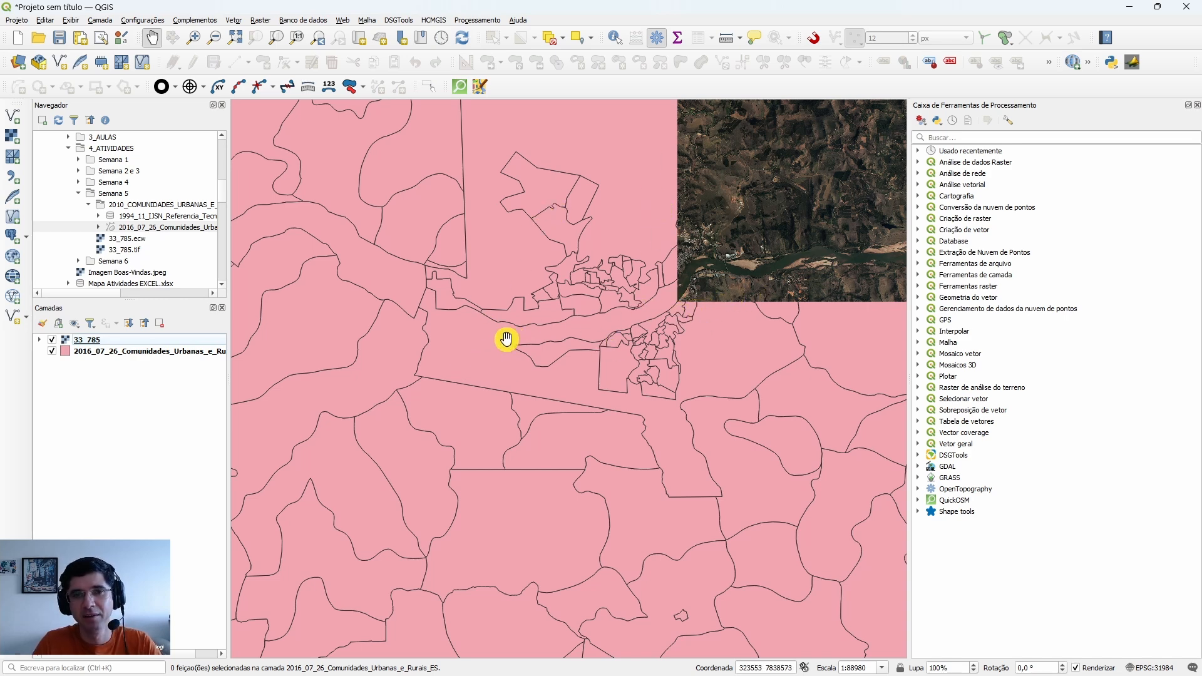
pyautogui.scroll(-1, 505, 334)
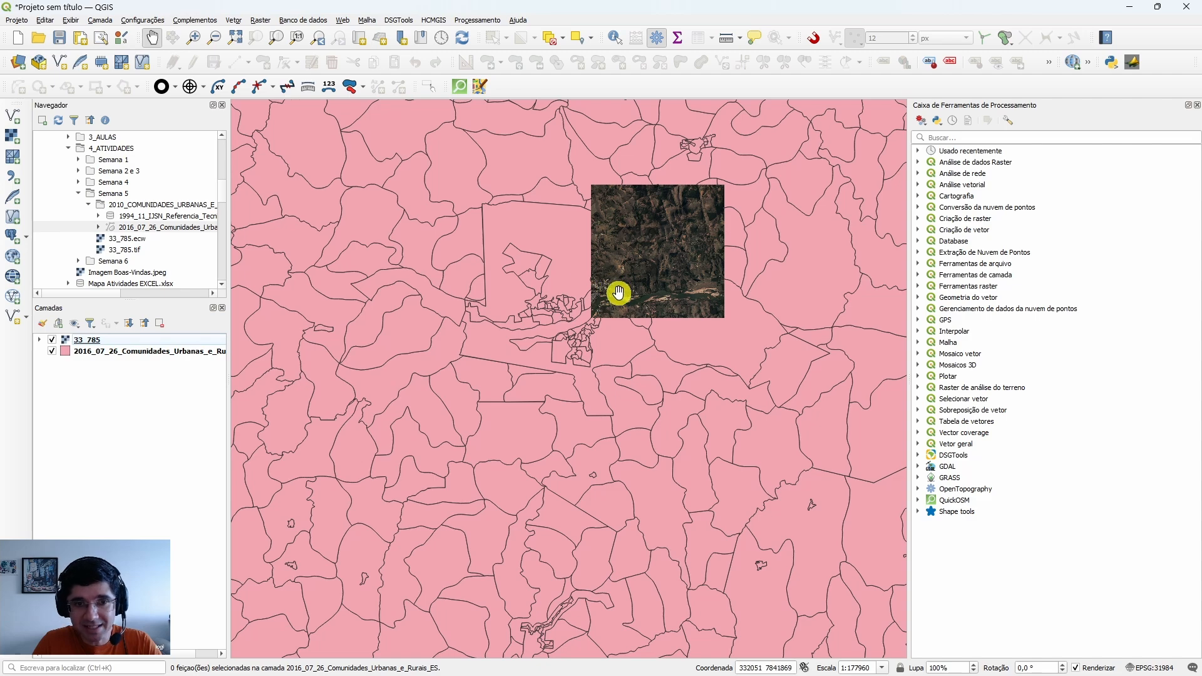
pyautogui.scroll(1, 599, 293)
pyautogui.scroll(3, 598, 306)
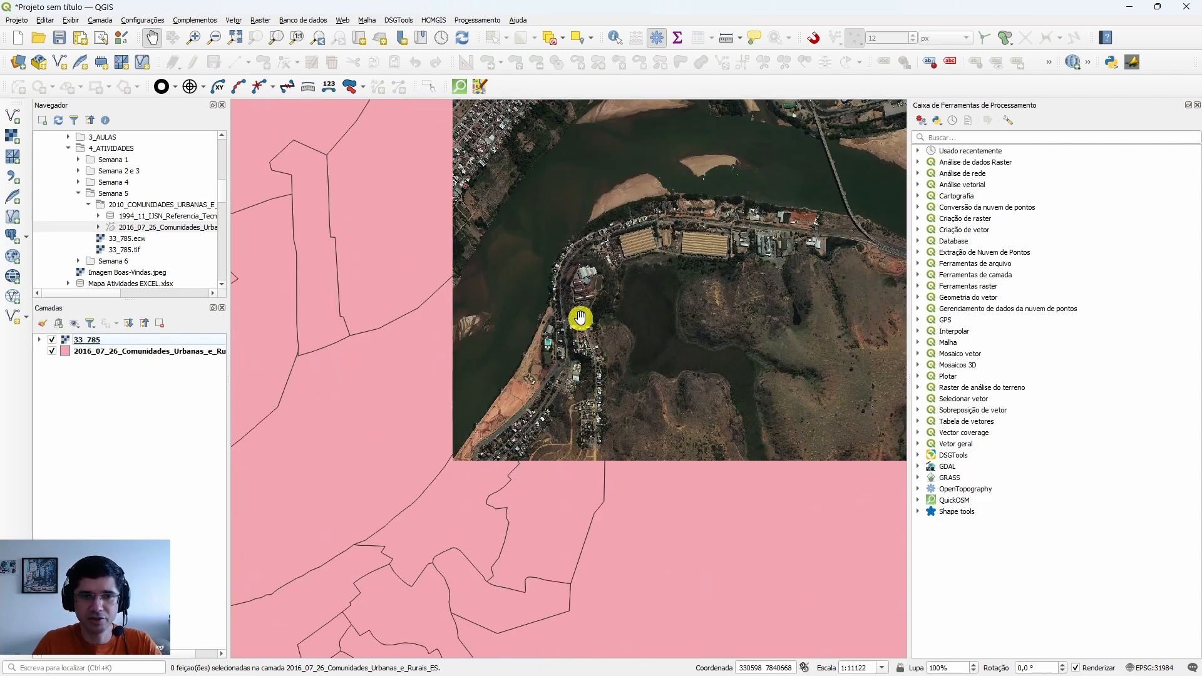
pyautogui.scroll(2, 576, 286)
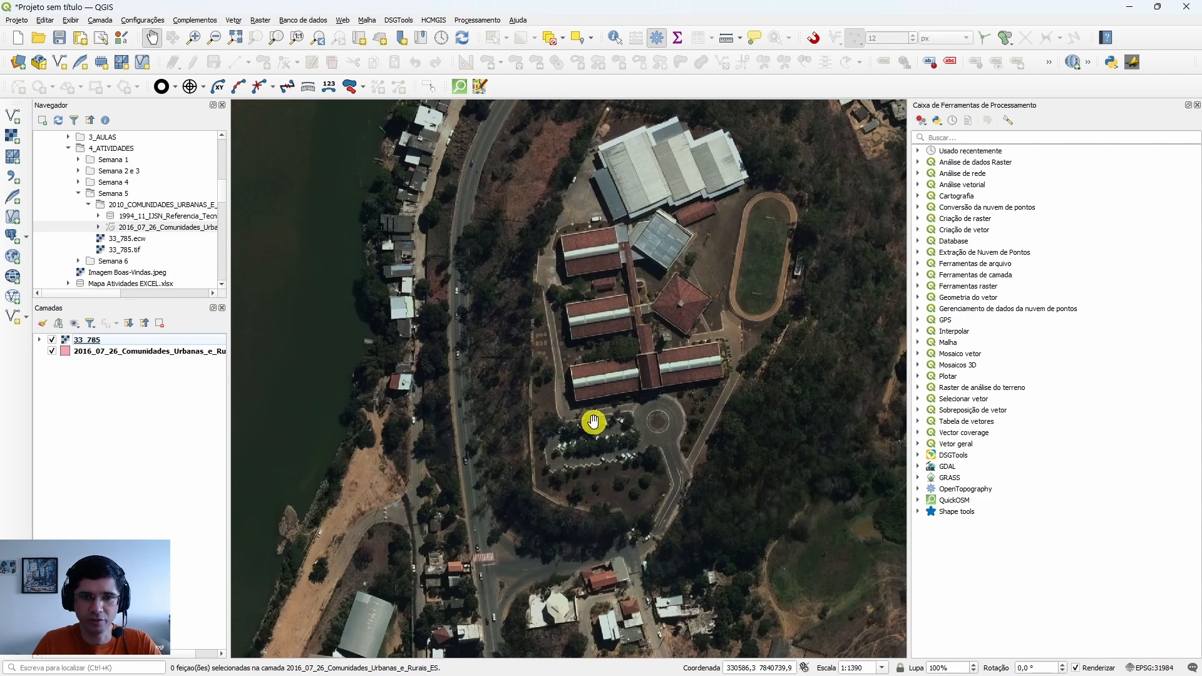
pyautogui.scroll(-3, 595, 431)
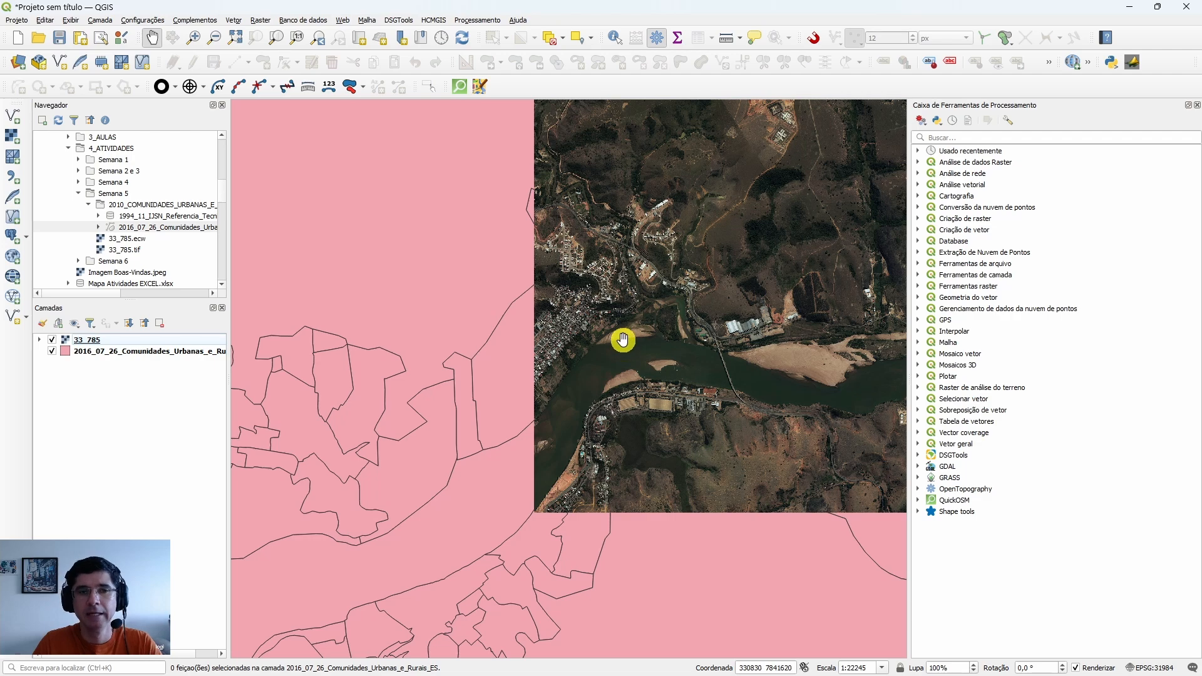
# Examine the 33_785 image's coverage of the riverside neighbourhoods against the surrounding community boundaries.
pyautogui.scroll(-1, 620, 344)
pyautogui.scroll(-1, 646, 344)
pyautogui.scroll(1, 543, 431)
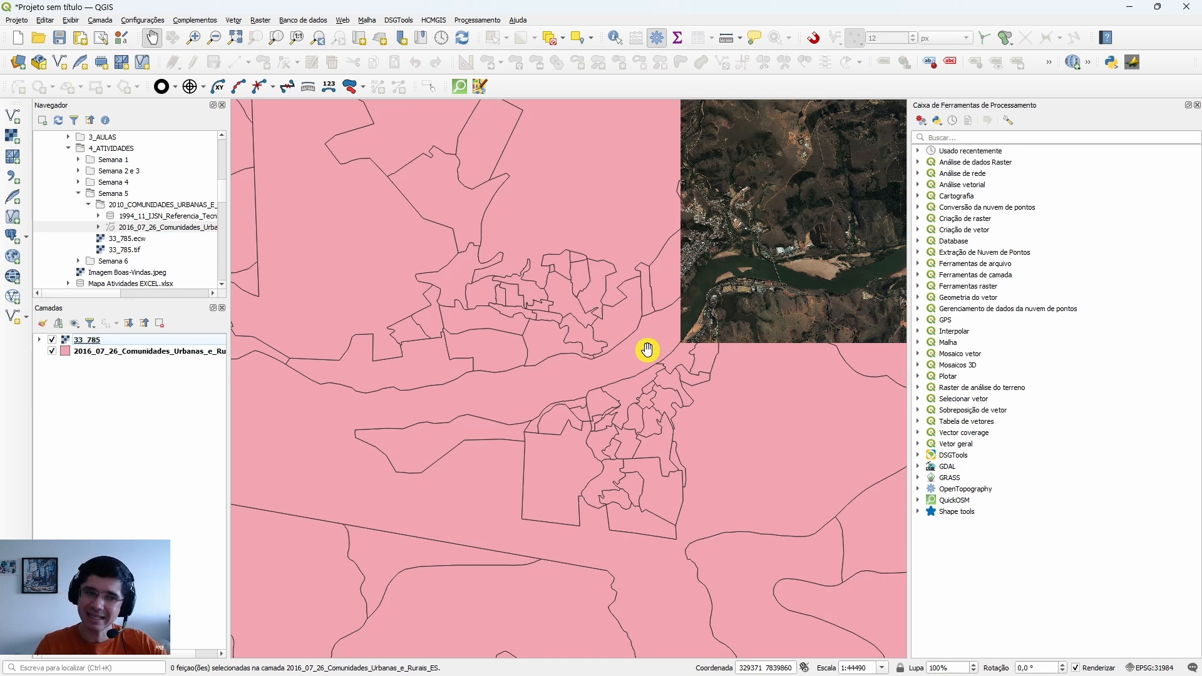
pyautogui.scroll(1, 767, 201)
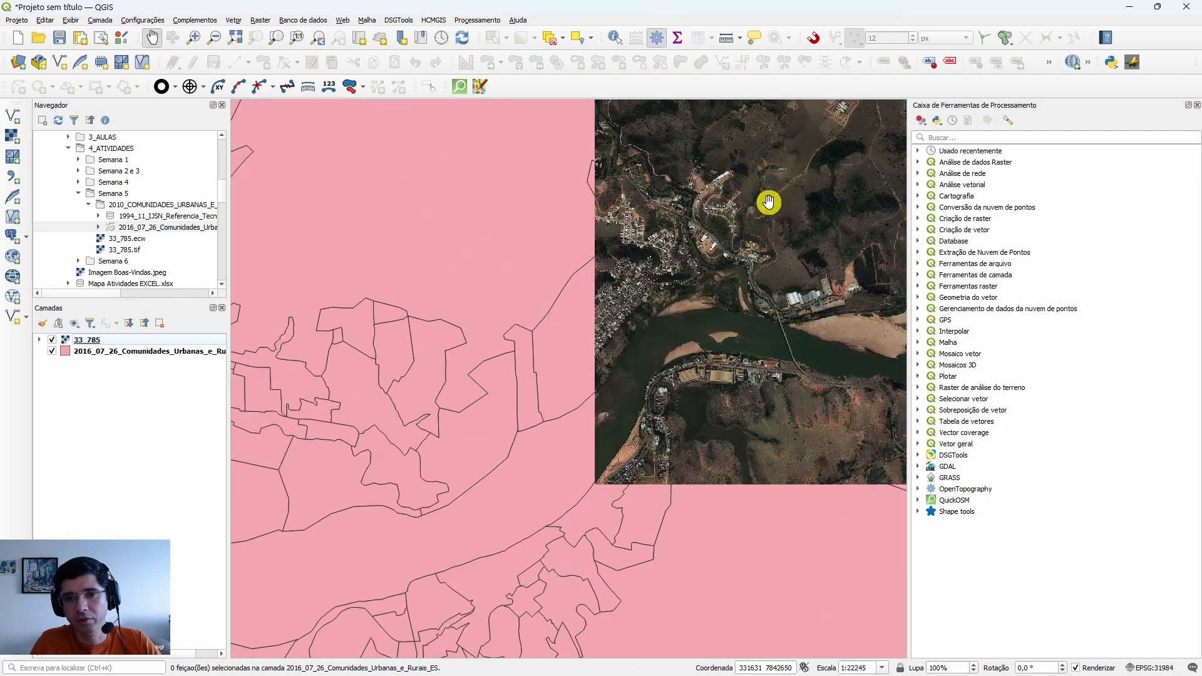
pyautogui.scroll(-1, 464, 255)
pyautogui.scroll(1, 590, 233)
pyautogui.scroll(1, 530, 346)
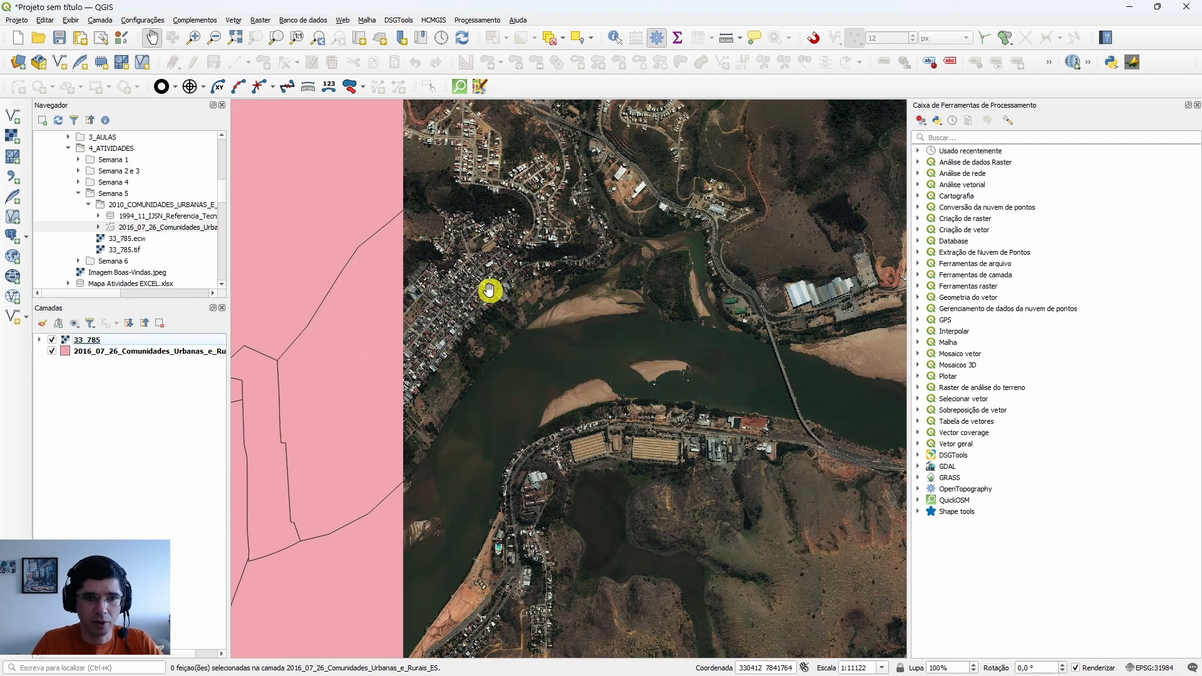
pyautogui.scroll(1, 476, 295)
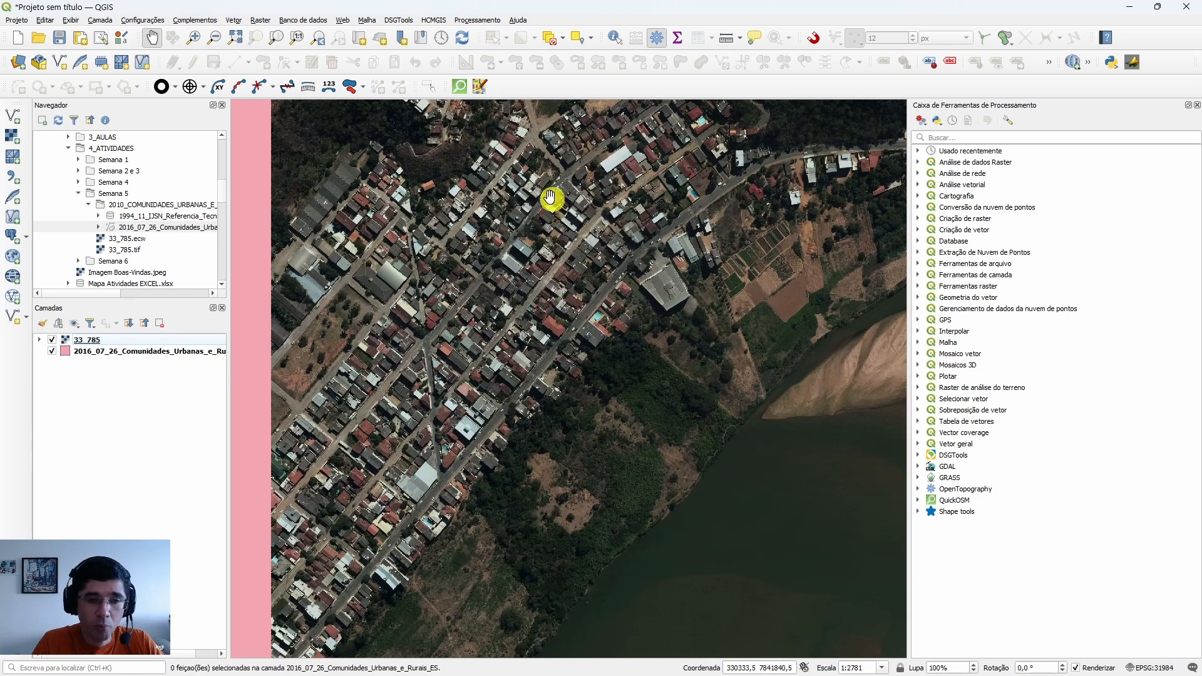
pyautogui.scroll(-3, 518, 301)
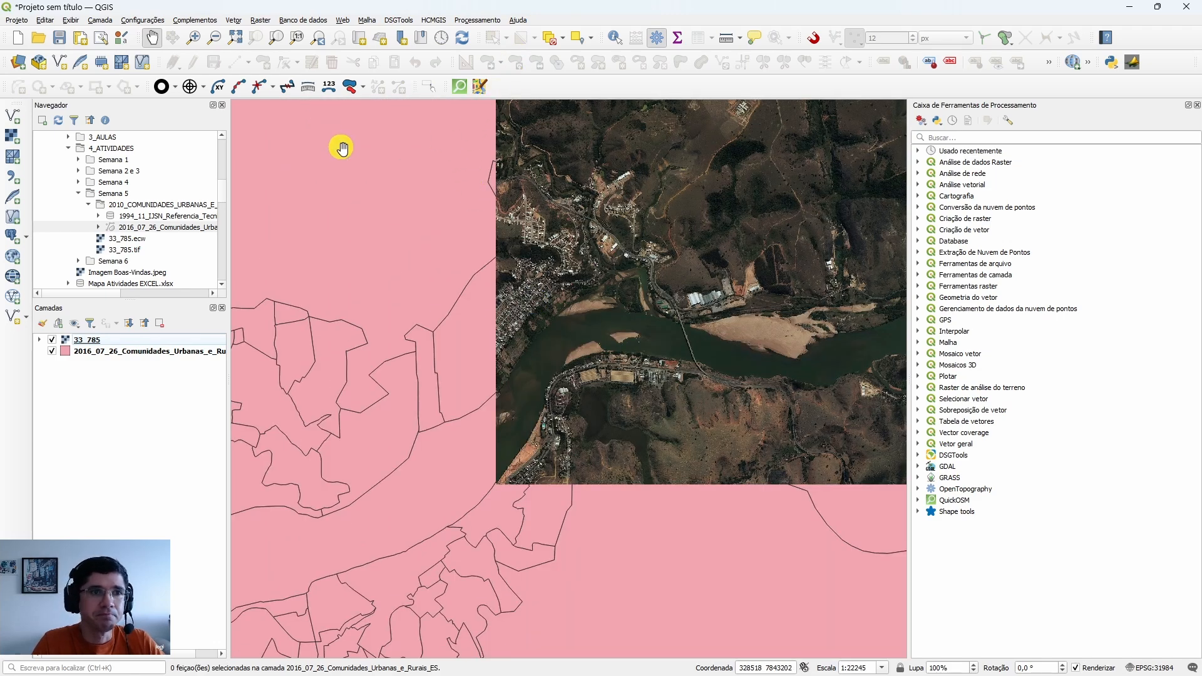
# Select the Maria Das Graças polygon of the communities layer at the western edge of the 33_785 image.
pyautogui.click(109, 352)
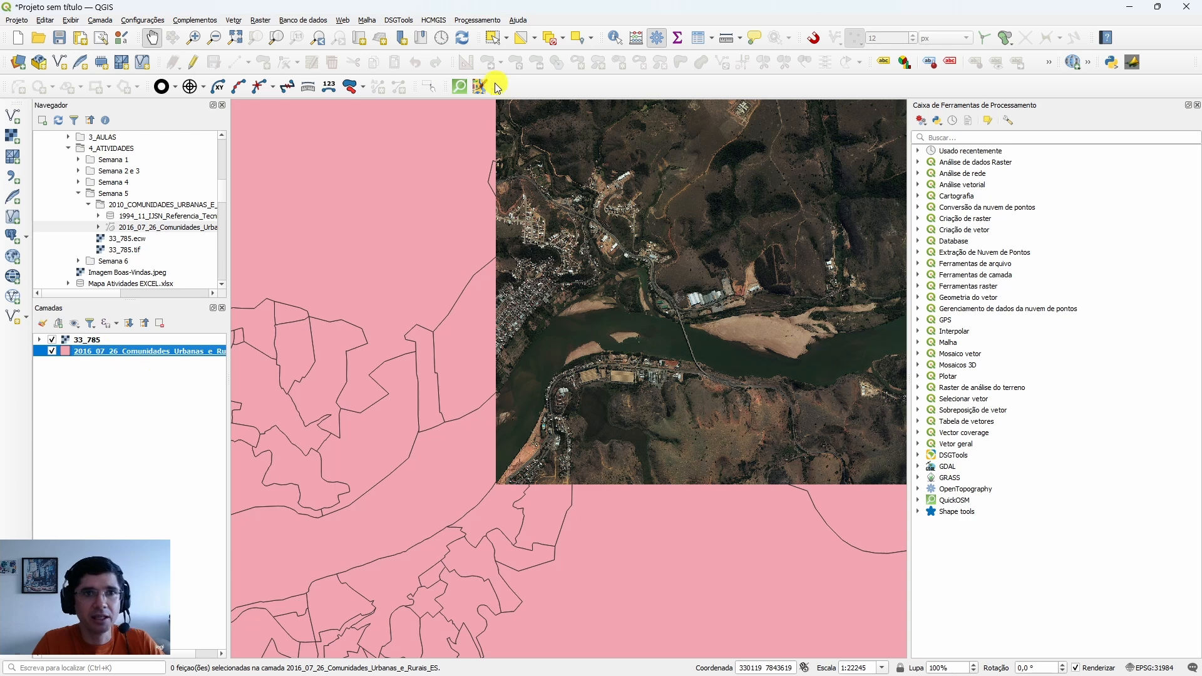
pyautogui.click(492, 37)
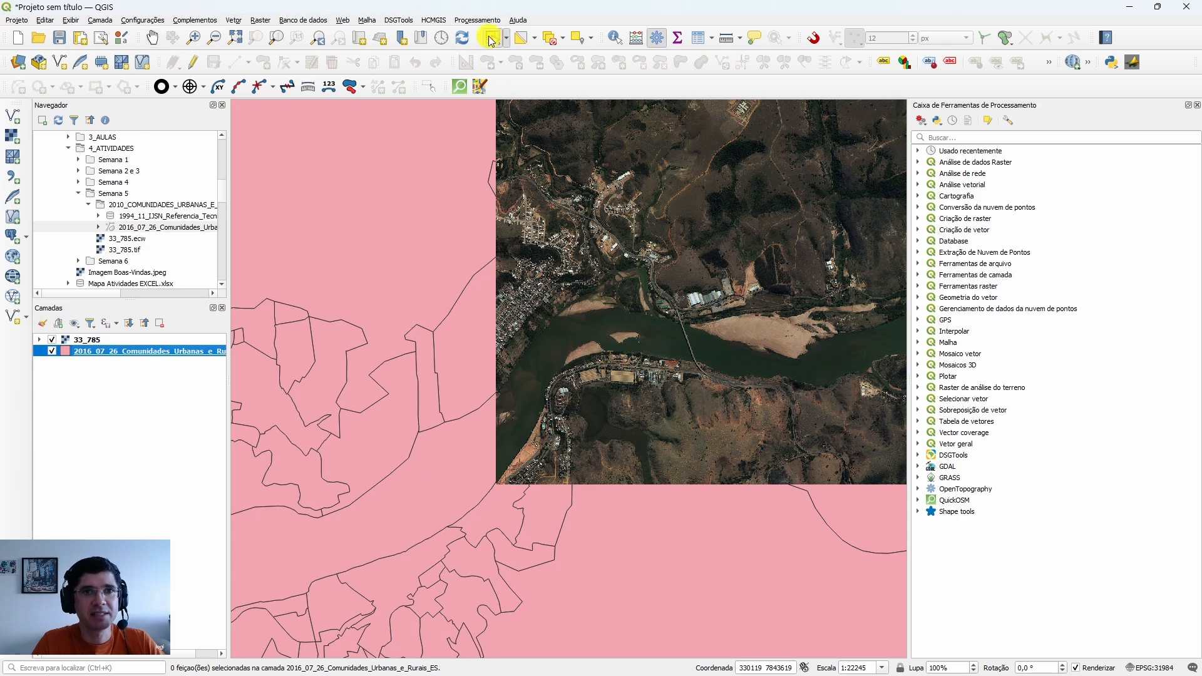
pyautogui.click(464, 357)
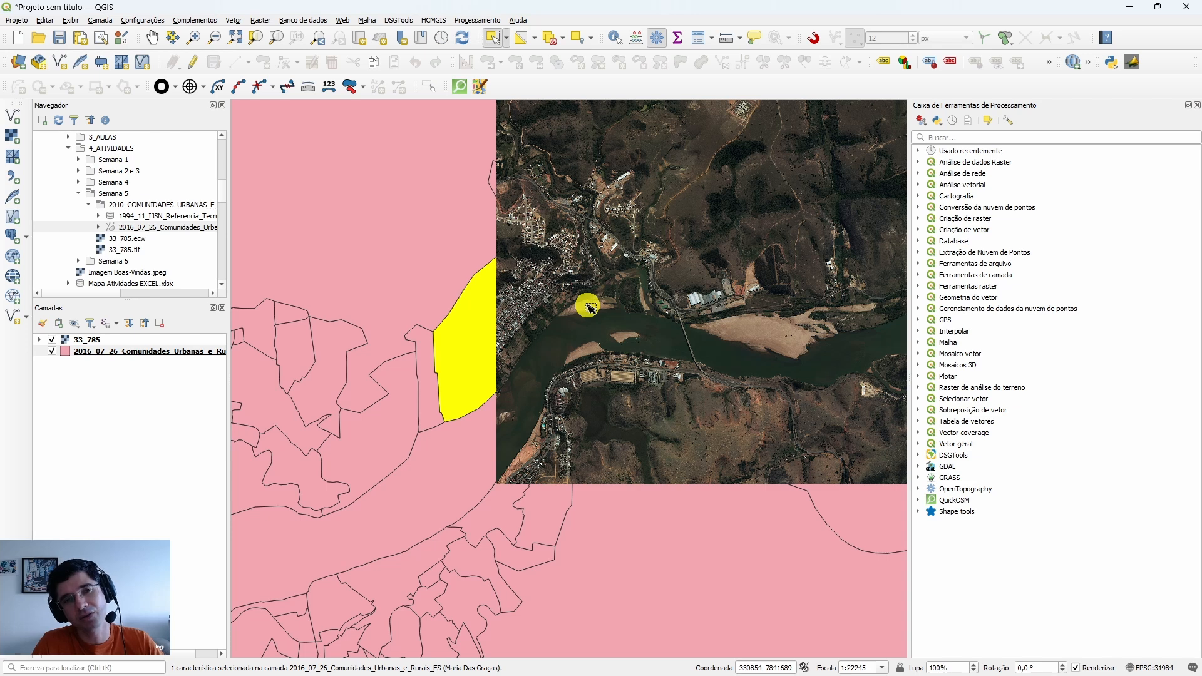
# Hide and restore the 33_785 raster to compare the full selected polygon with the neighbourhood in the image.
pyautogui.click(53, 341)
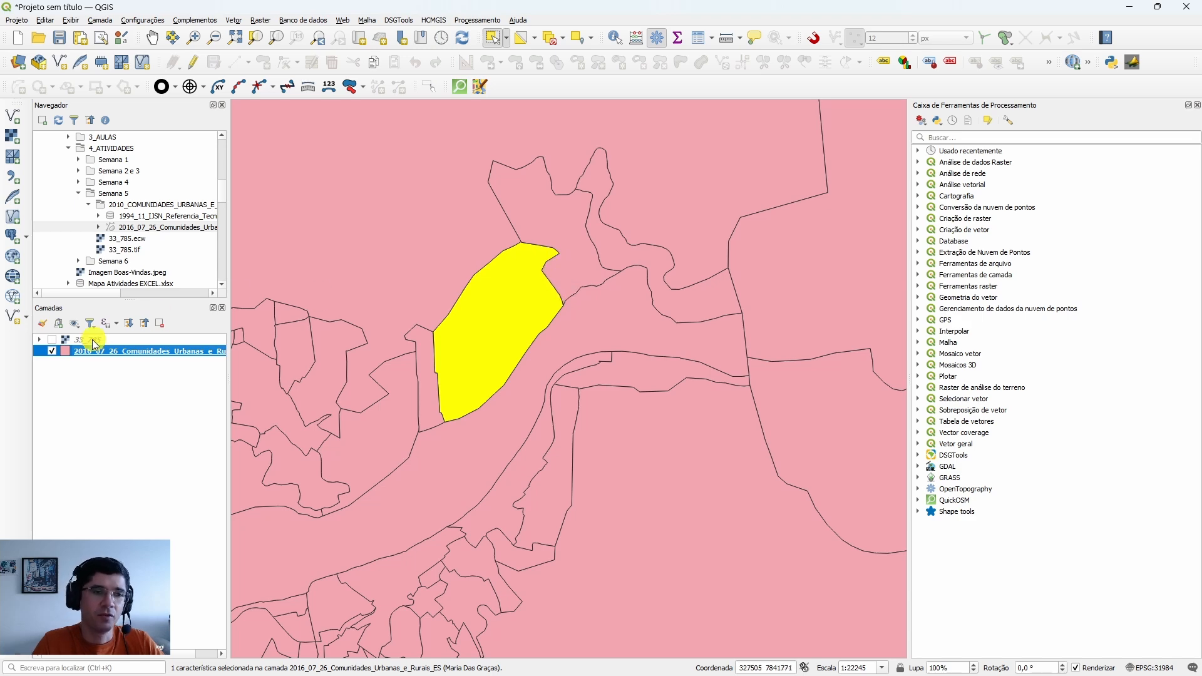
pyautogui.click(52, 339)
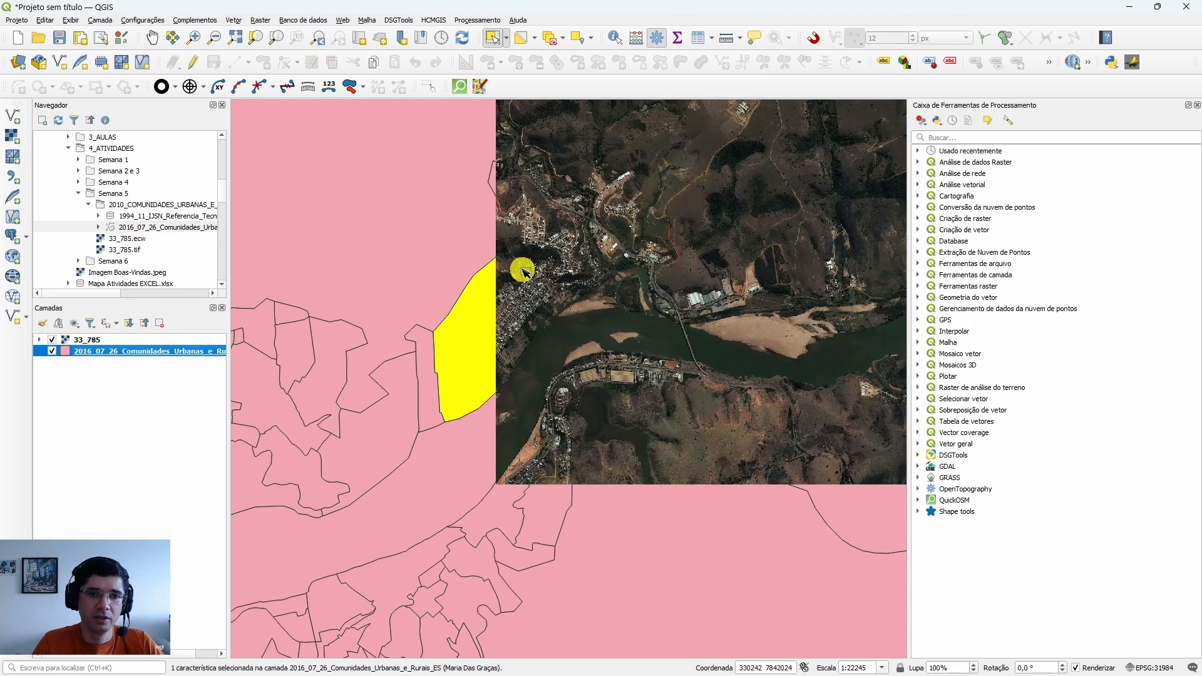
pyautogui.scroll(2, 519, 263)
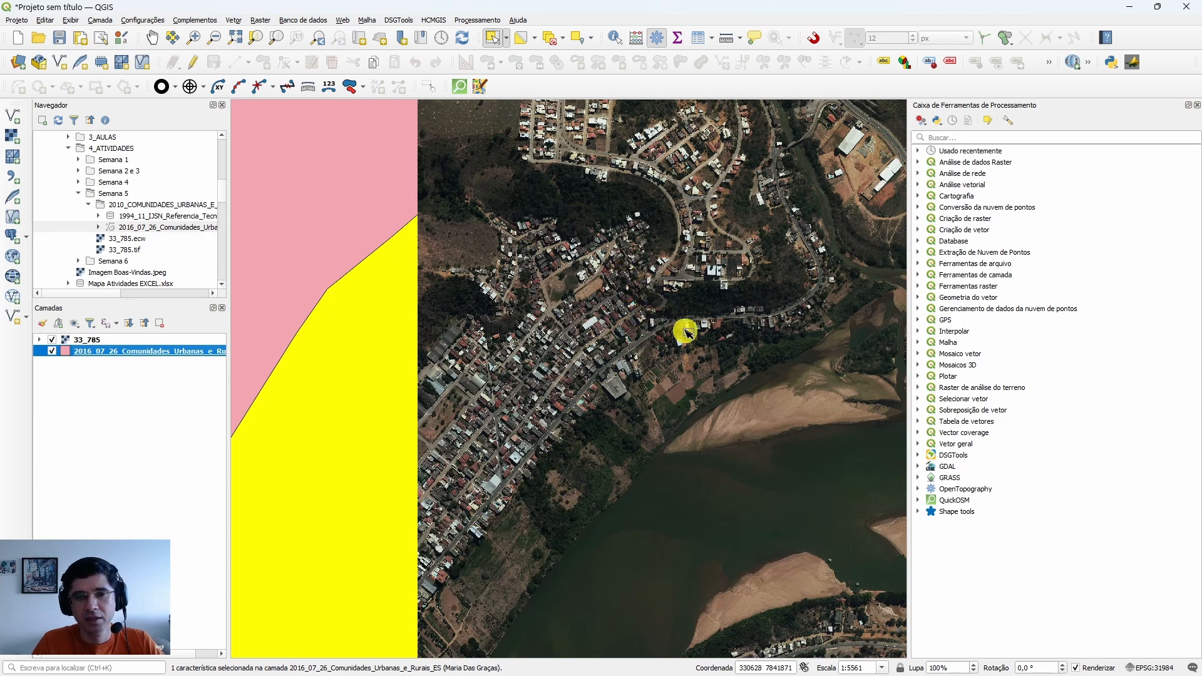
pyautogui.scroll(1, 492, 459)
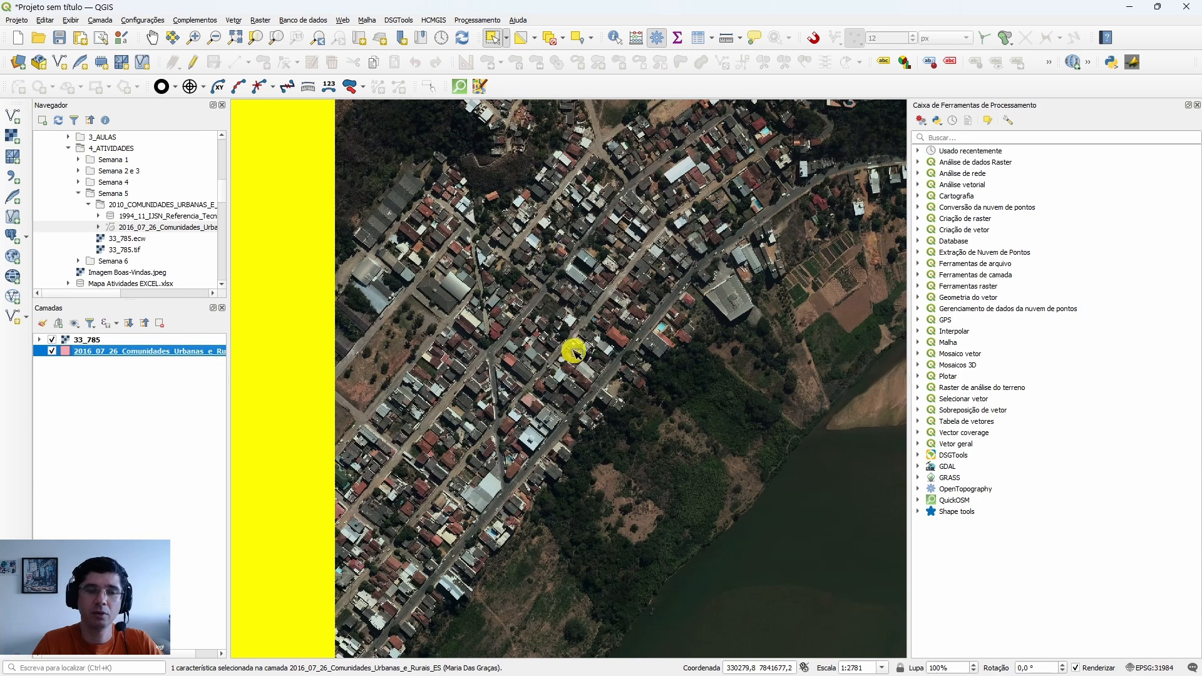
pyautogui.scroll(-1, 529, 404)
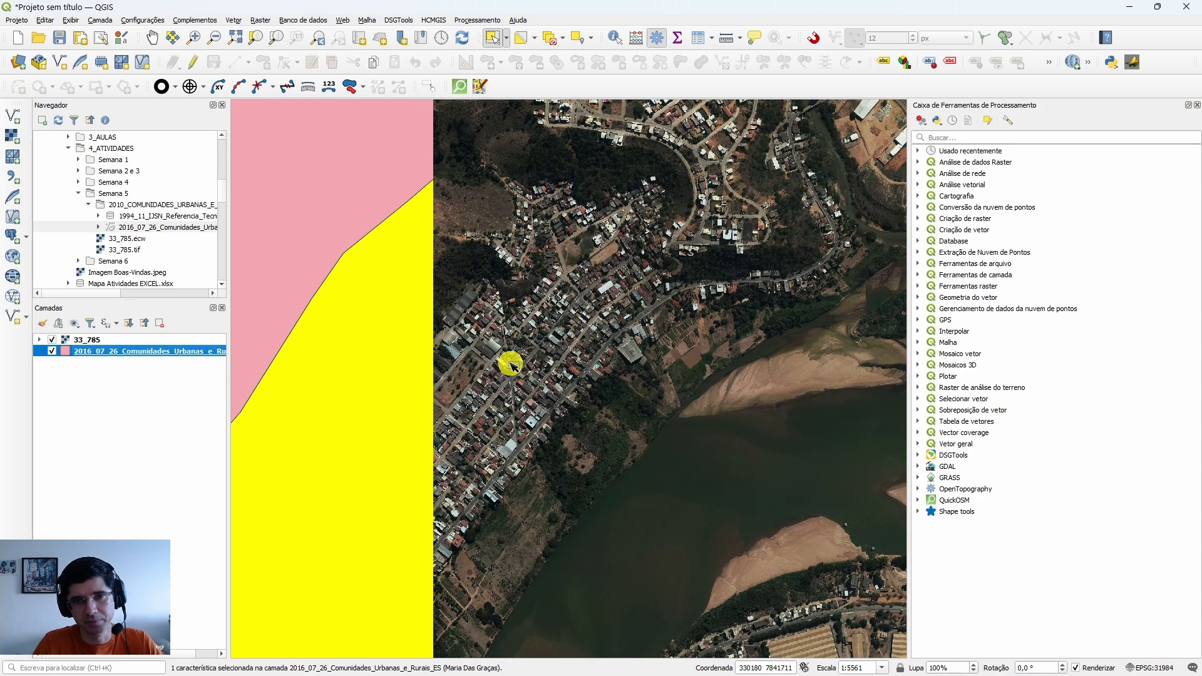
# Compare the extent of the Maria Das Graças polygon with the surrounding image by temporarily hiding the 33_785 raster at a wider view.
pyautogui.scroll(-1, 510, 360)
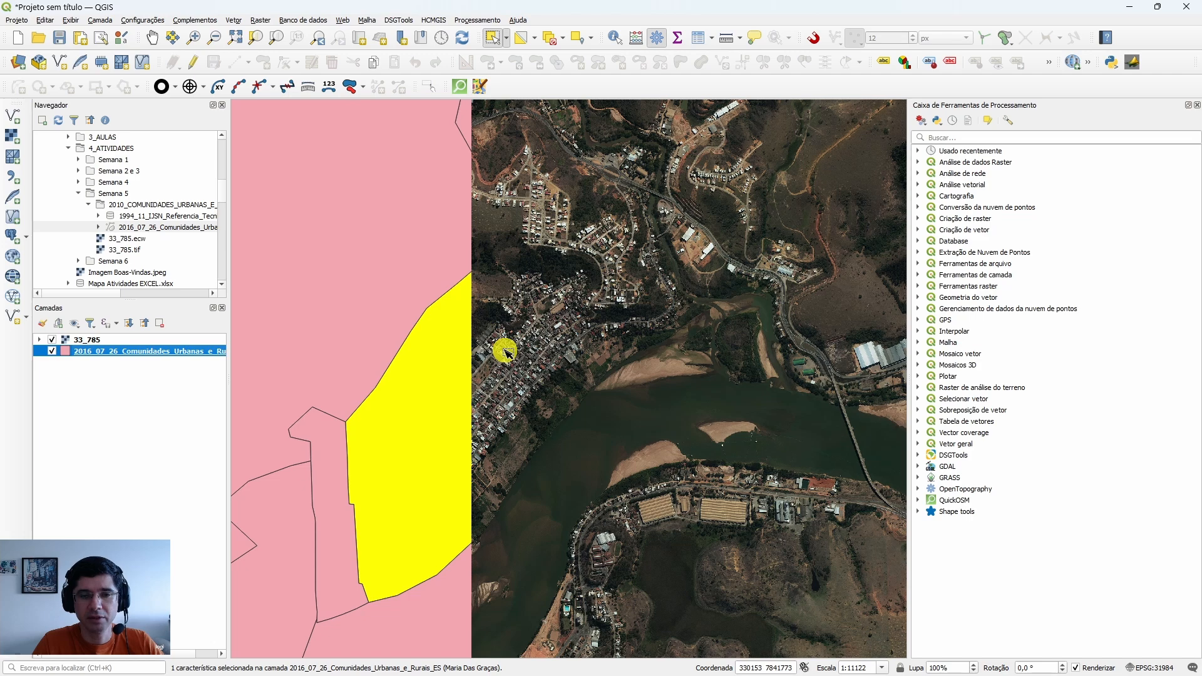
pyautogui.scroll(-1, 505, 351)
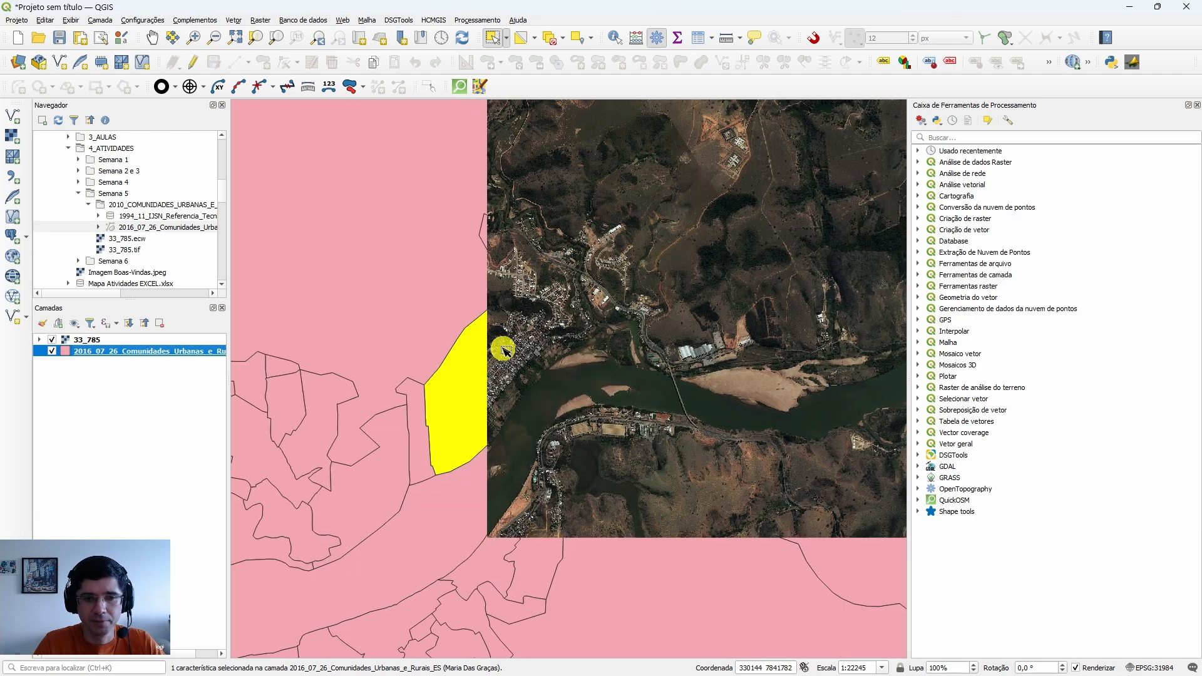
pyautogui.click(53, 340)
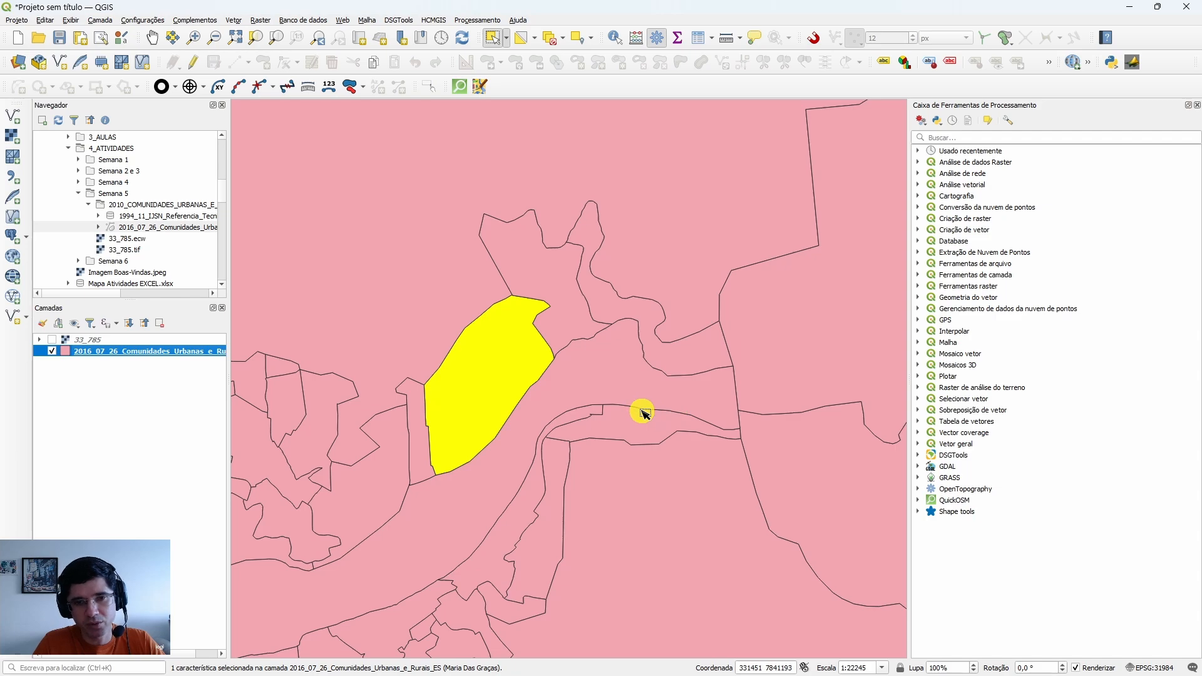
pyautogui.click(53, 339)
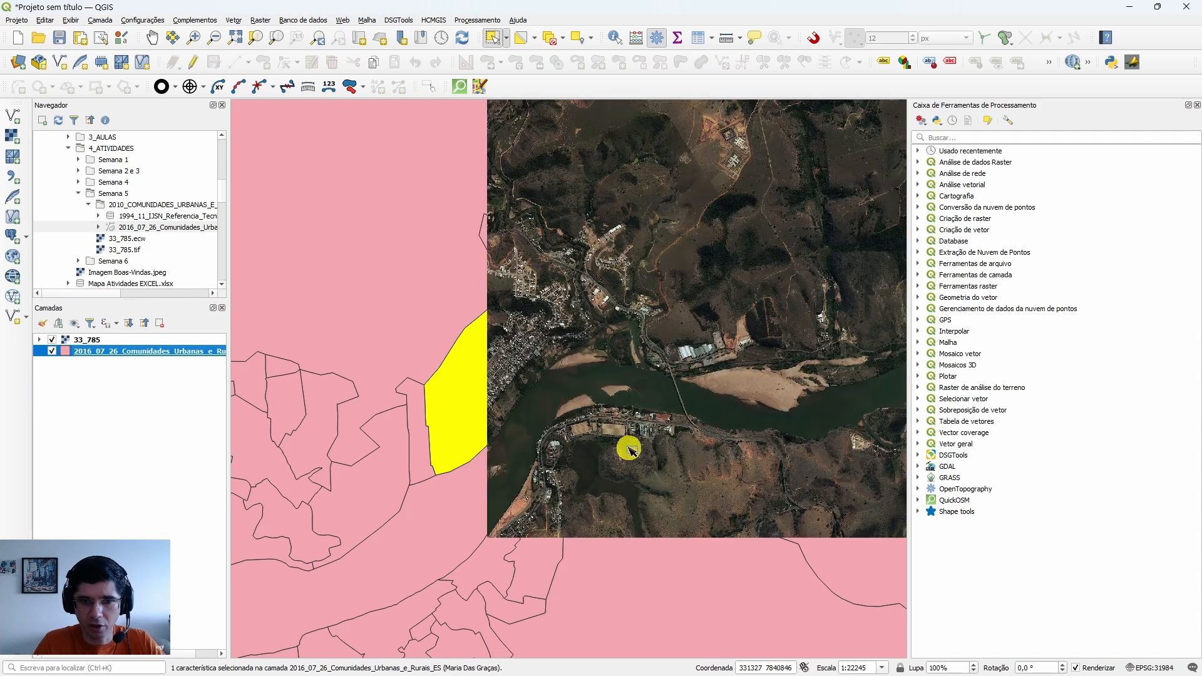
pyautogui.scroll(2, 604, 454)
pyautogui.scroll(-1, 470, 467)
pyautogui.scroll(1, 483, 449)
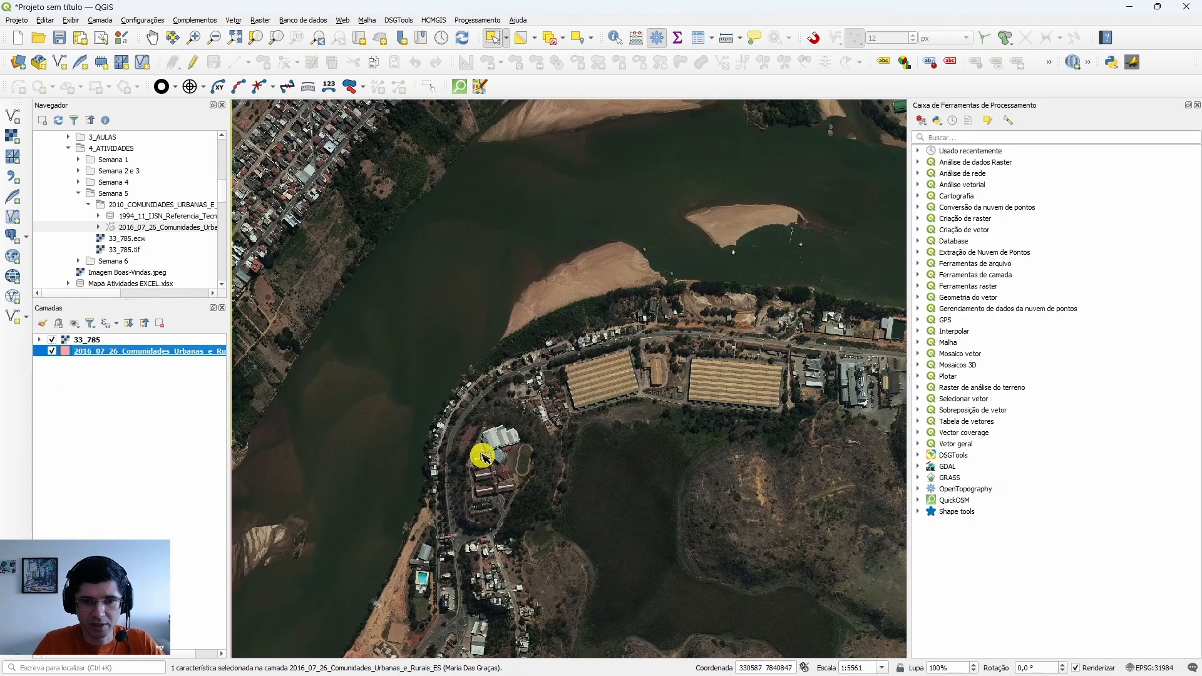
pyautogui.scroll(-1, 489, 391)
pyautogui.scroll(1, 489, 391)
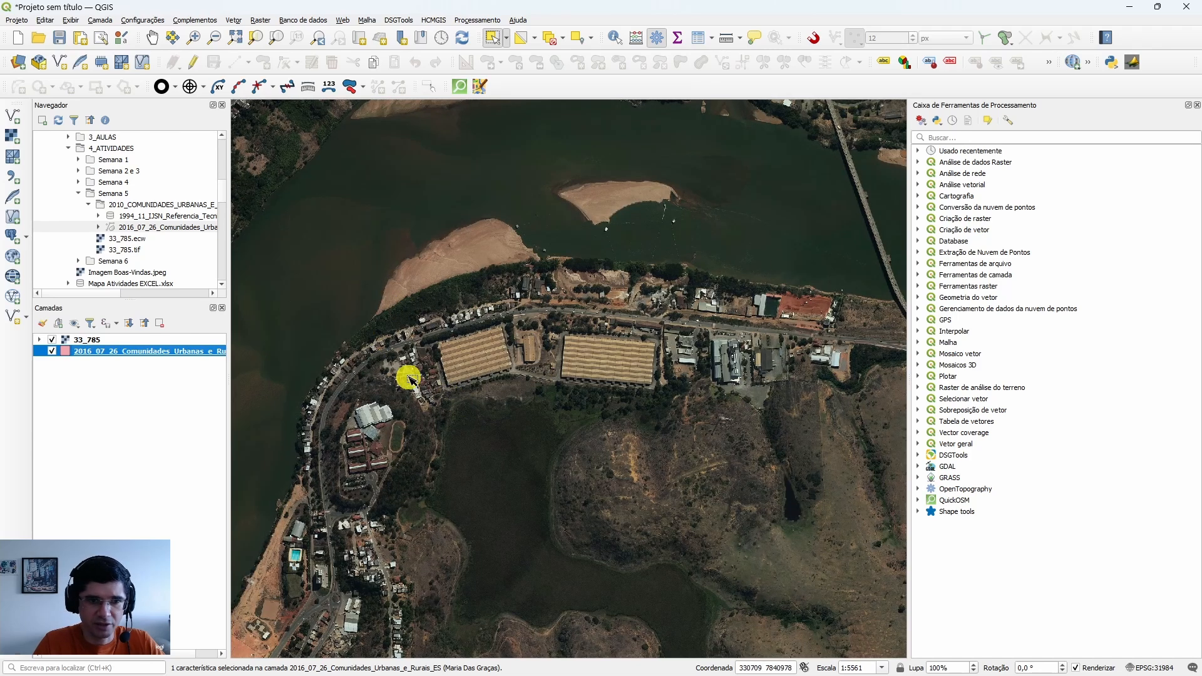
pyautogui.click(52, 340)
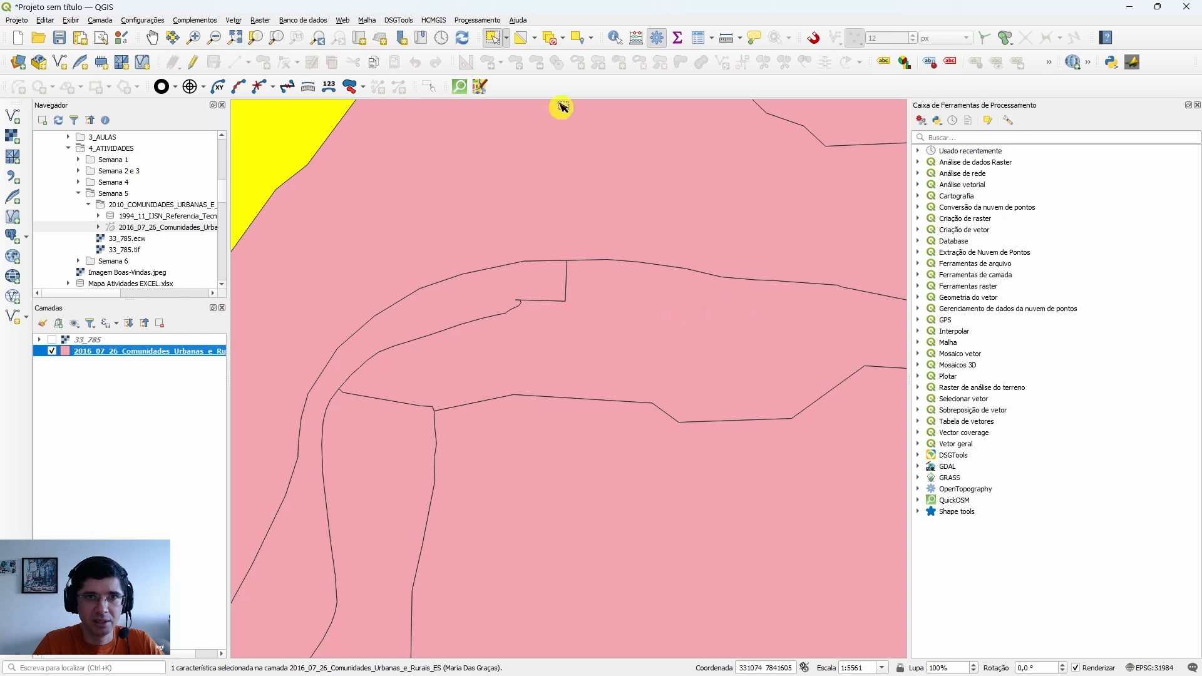
pyautogui.click(551, 38)
pyautogui.click(596, 354)
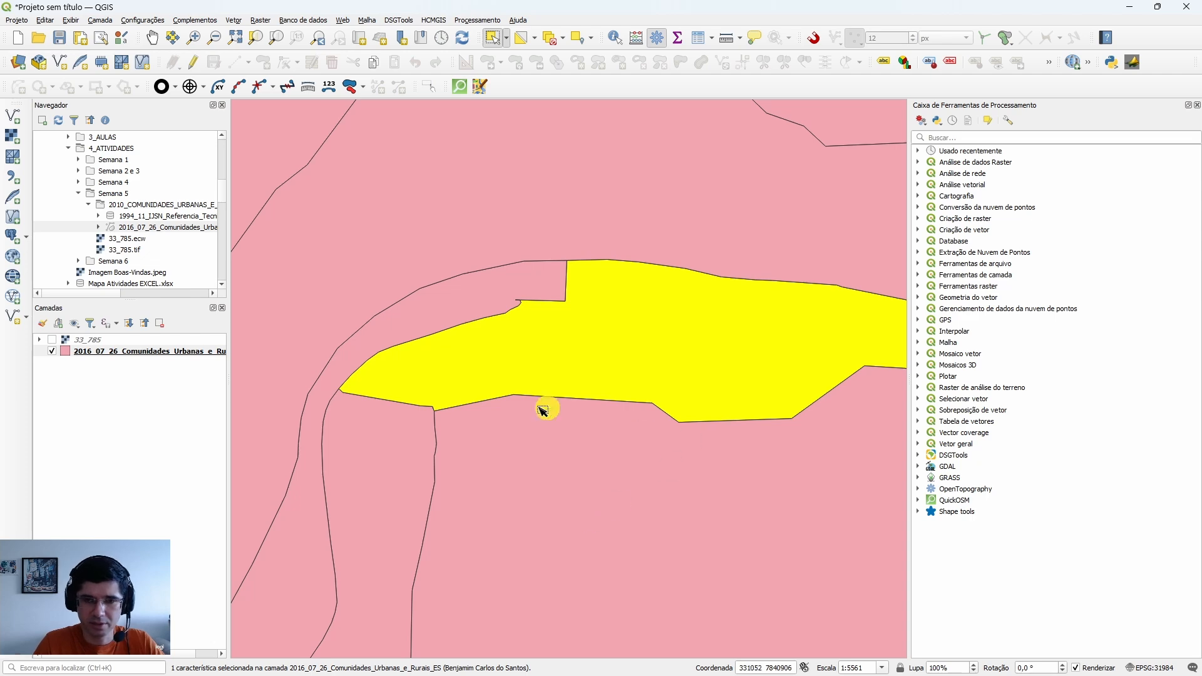
pyautogui.click(52, 340)
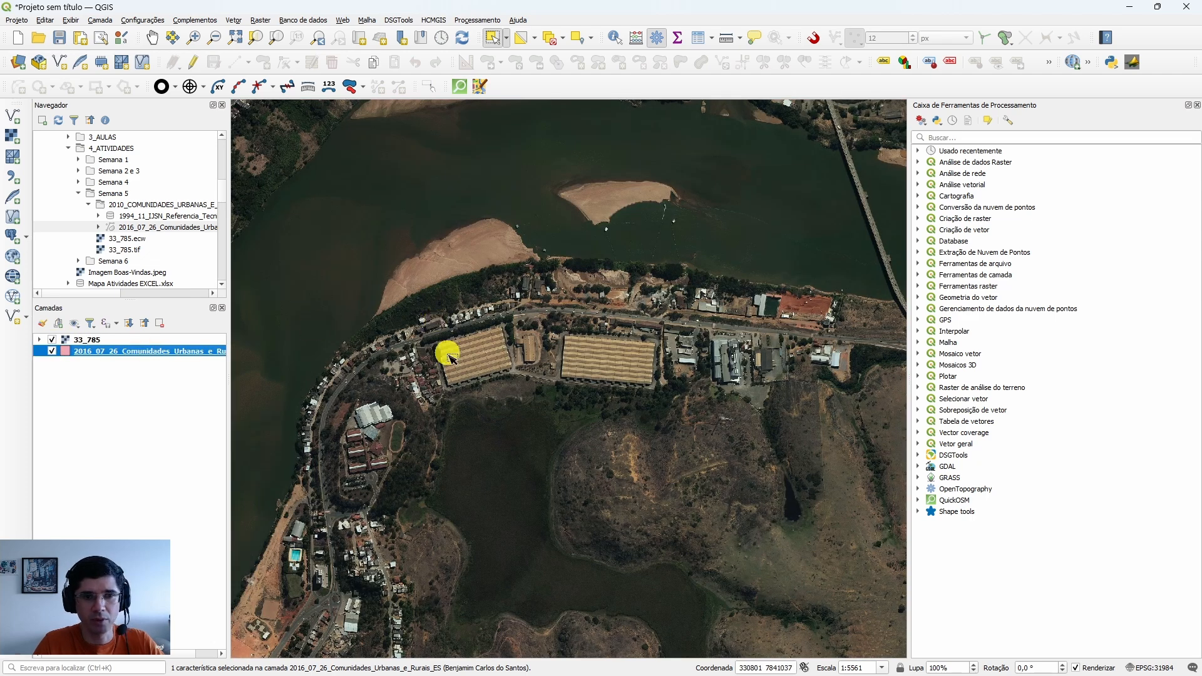
# Inspect the warehouses and built-up strip of the selected neighbourhood south of the river in the 33_785 image.
pyautogui.scroll(1, 739, 344)
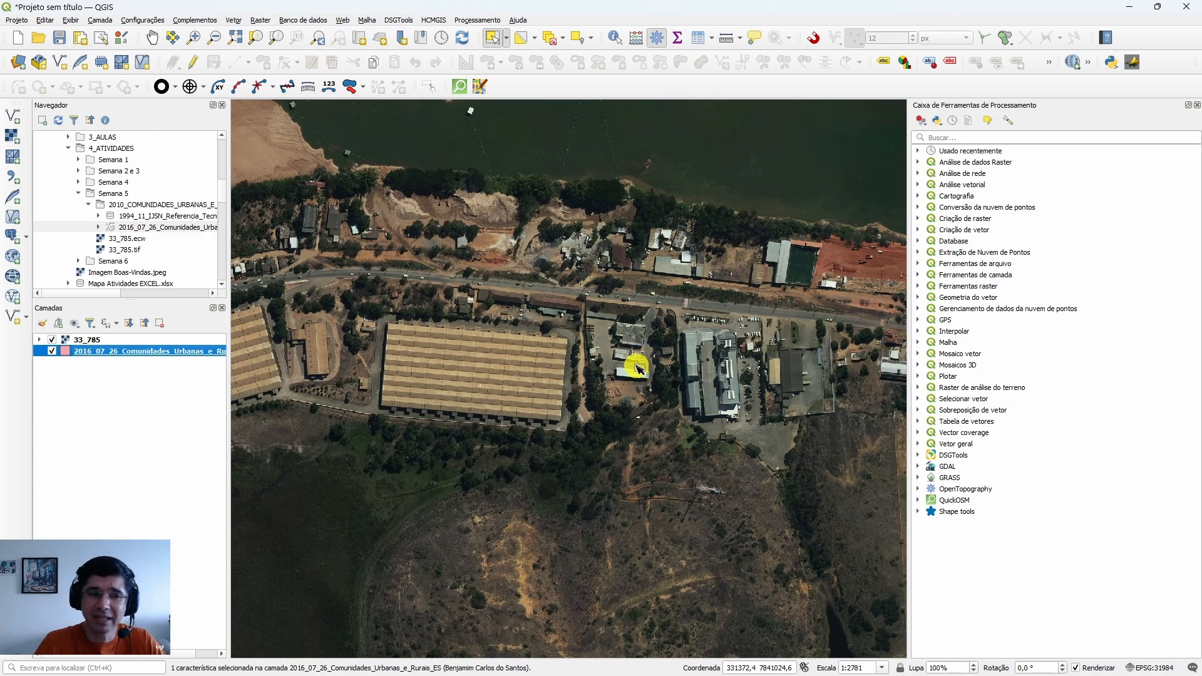
pyautogui.scroll(-1, 639, 357)
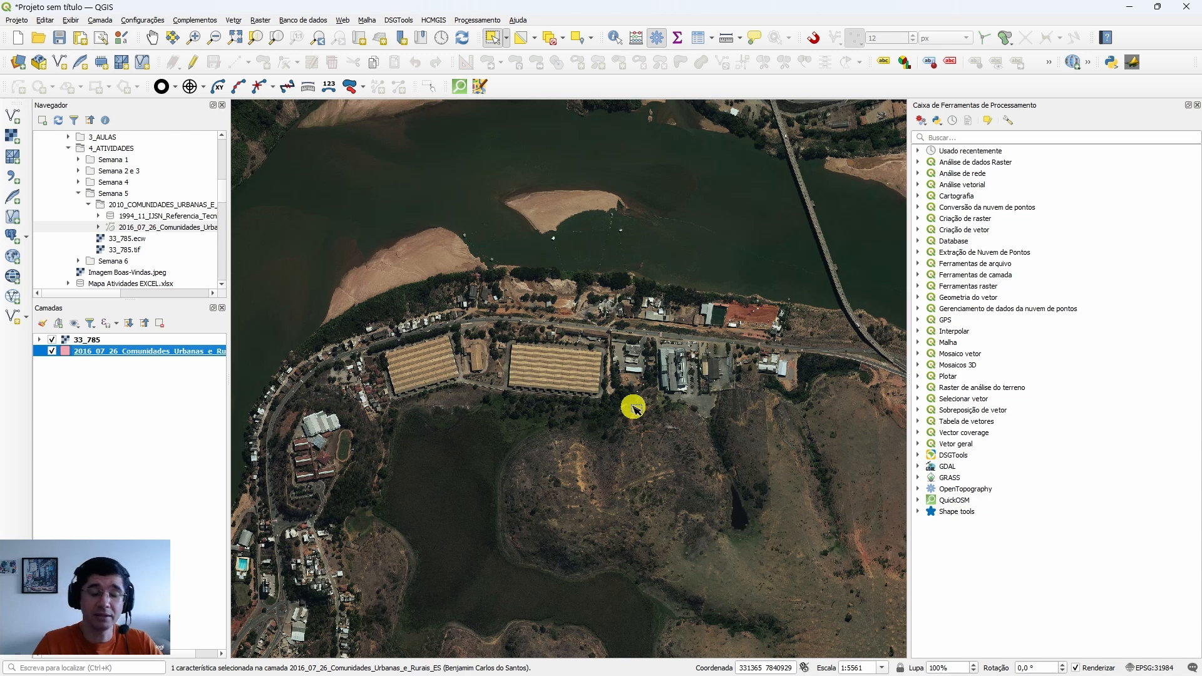
pyautogui.scroll(-1, 560, 422)
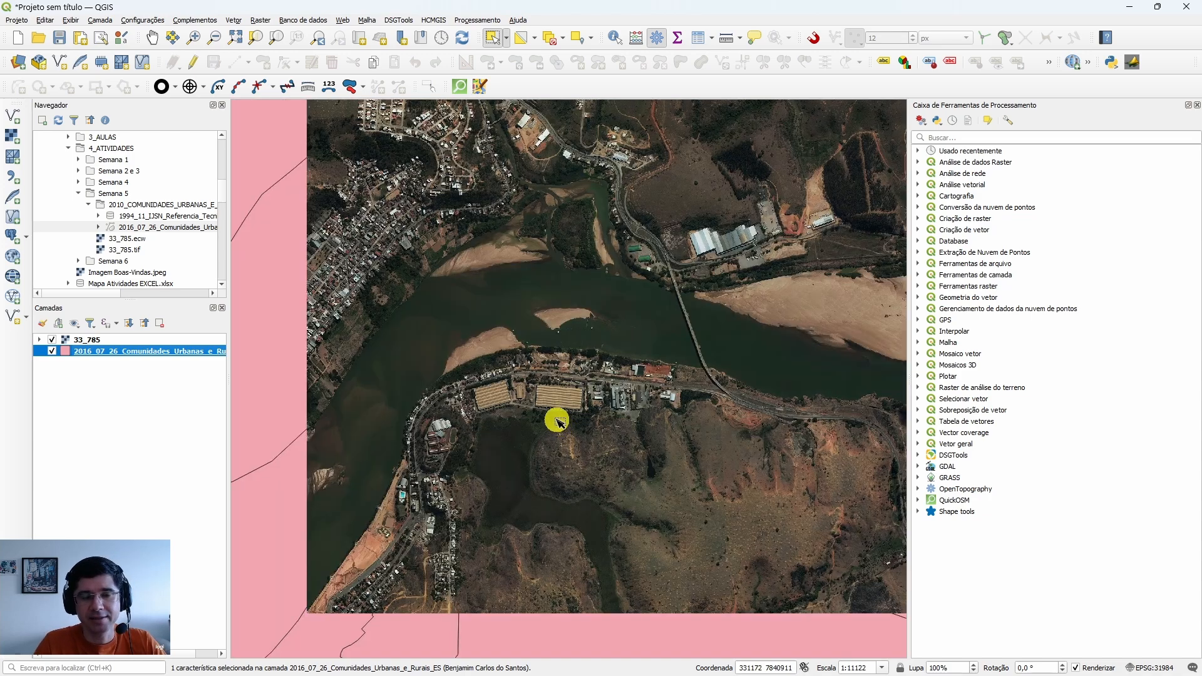
pyautogui.scroll(-1, 558, 422)
pyautogui.scroll(1, 531, 253)
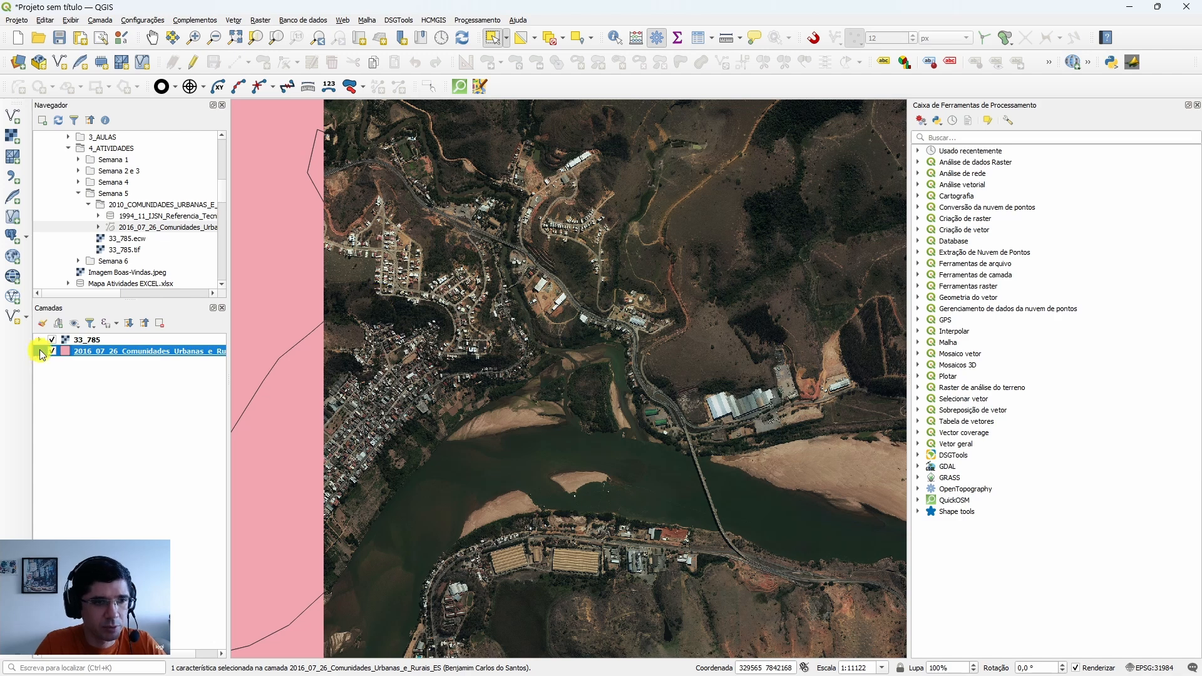
pyautogui.click(52, 340)
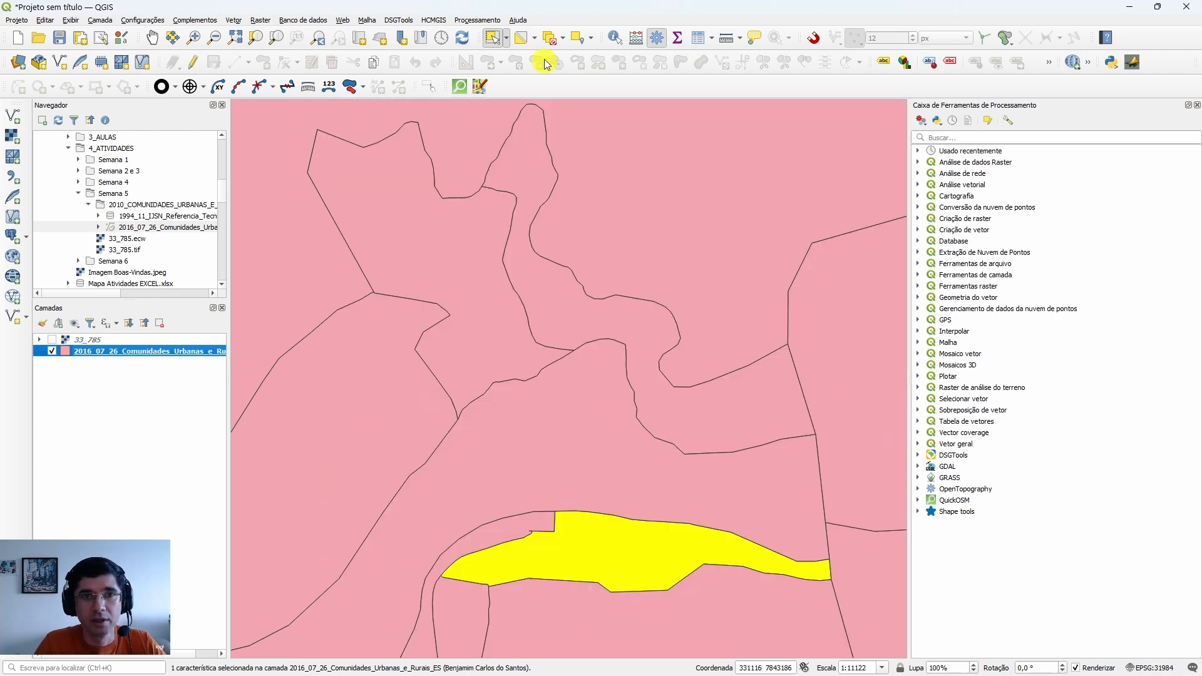
pyautogui.click(551, 39)
pyautogui.click(645, 357)
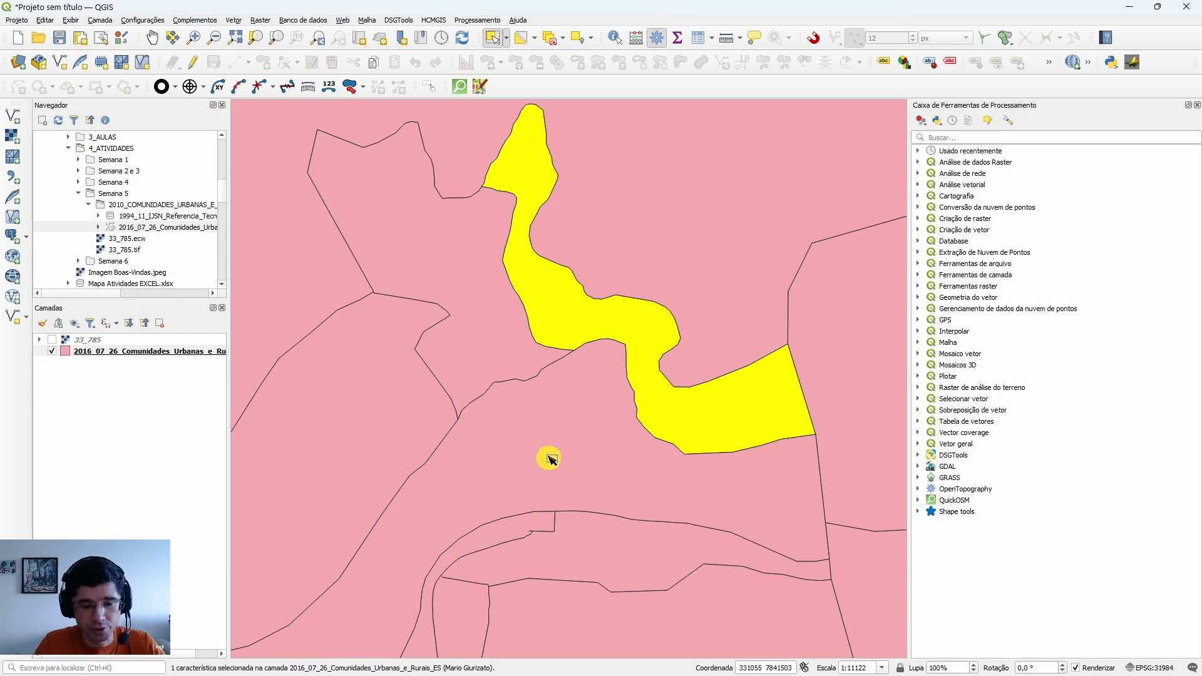
pyautogui.click(55, 342)
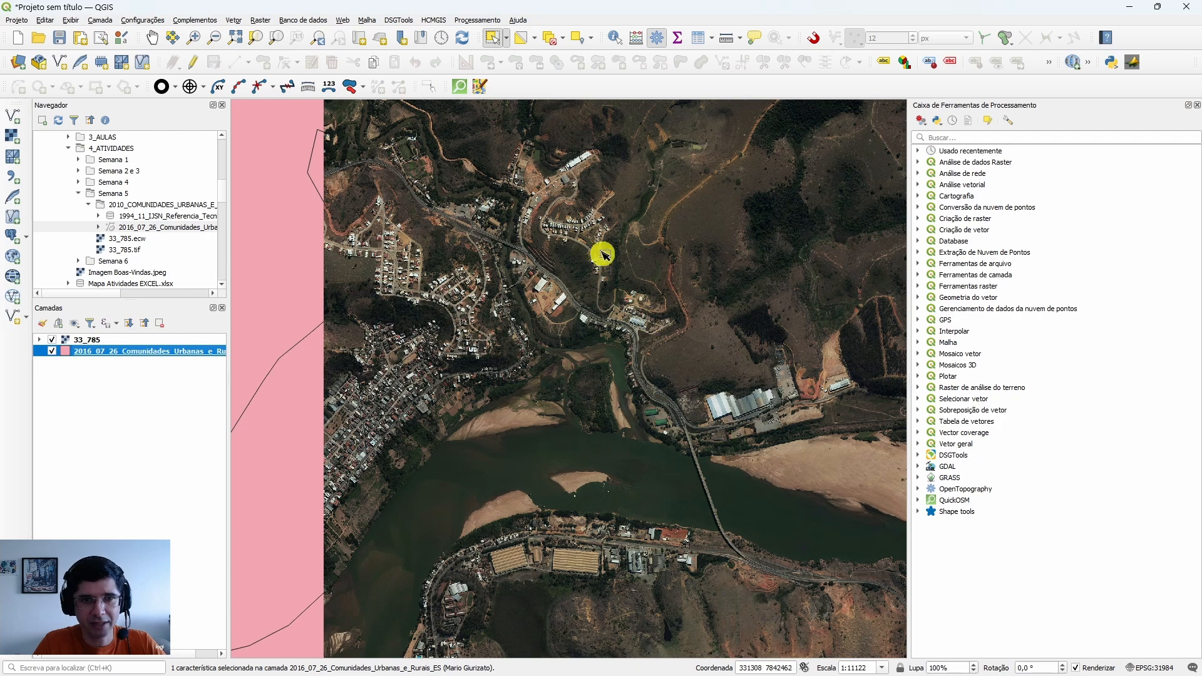
# Inspect the roads, industrial sheds and housing in and around the Mario Giurizato area of the 33_785 image.
pyautogui.scroll(1, 768, 435)
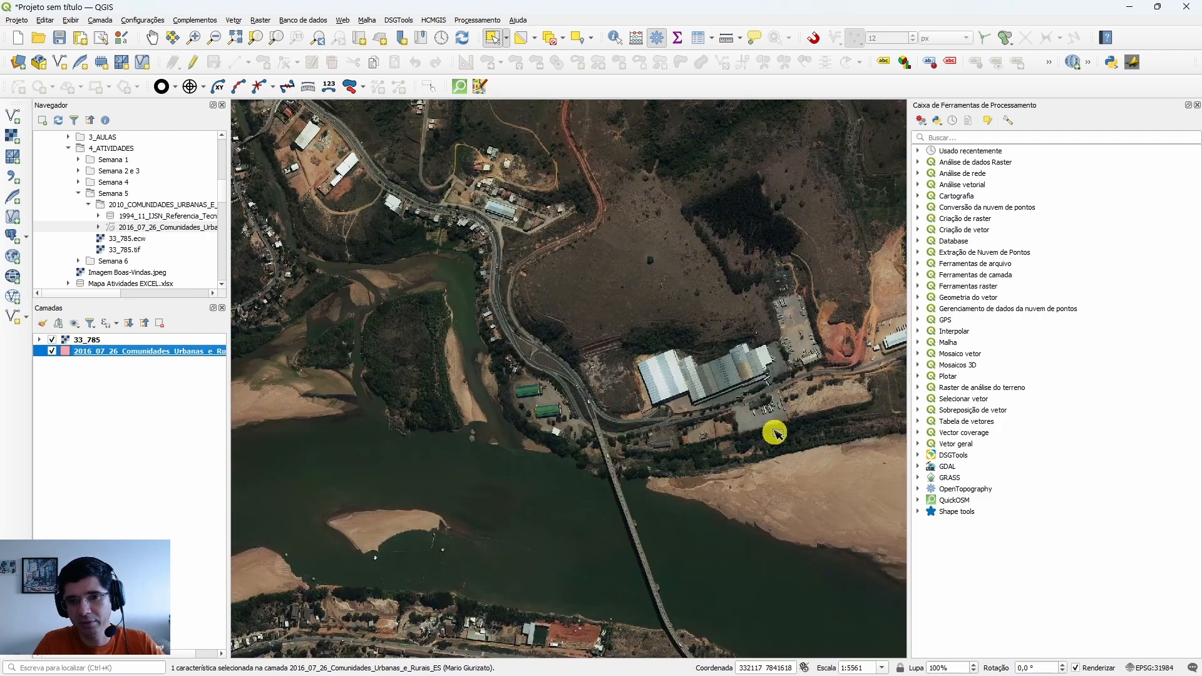
pyautogui.scroll(-1, 681, 423)
pyautogui.scroll(2, 570, 326)
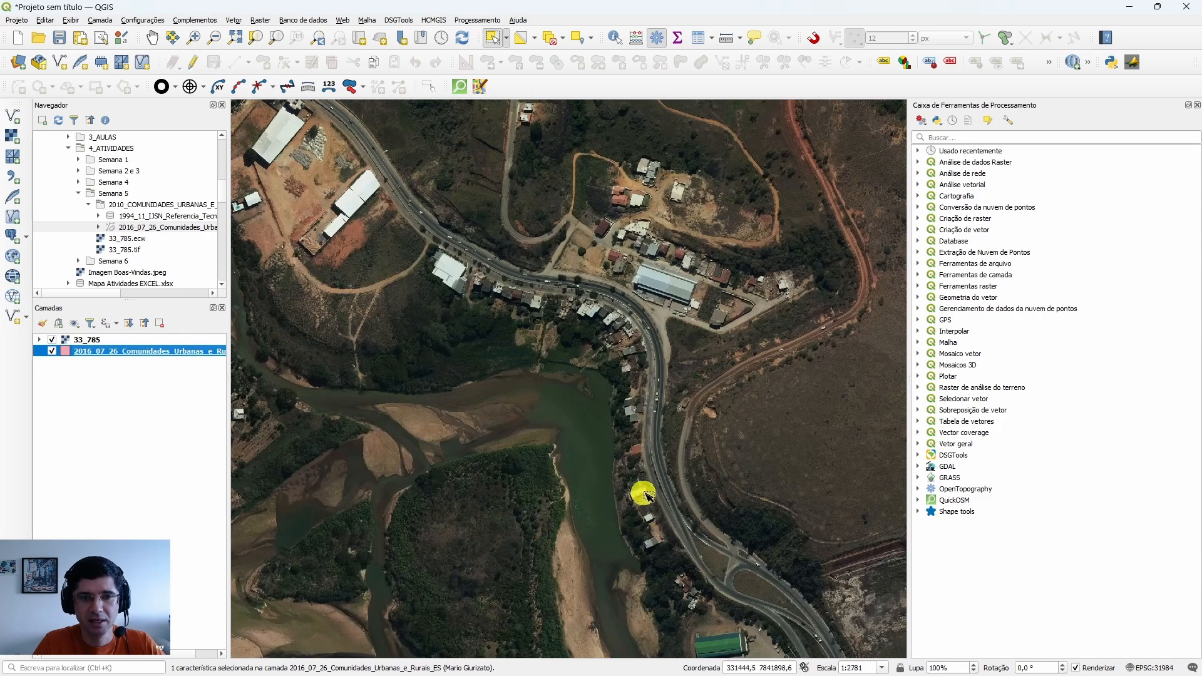
pyautogui.scroll(-2, 513, 293)
pyautogui.scroll(1, 464, 186)
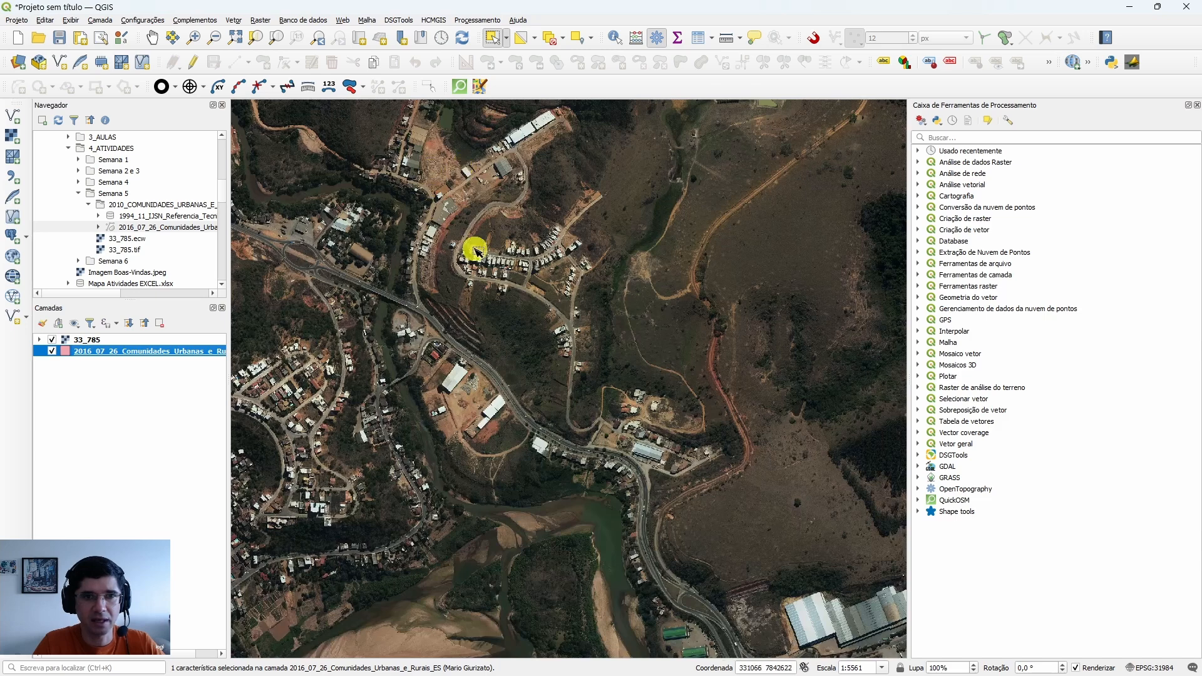
pyautogui.scroll(-1, 471, 328)
pyautogui.scroll(-1, 515, 275)
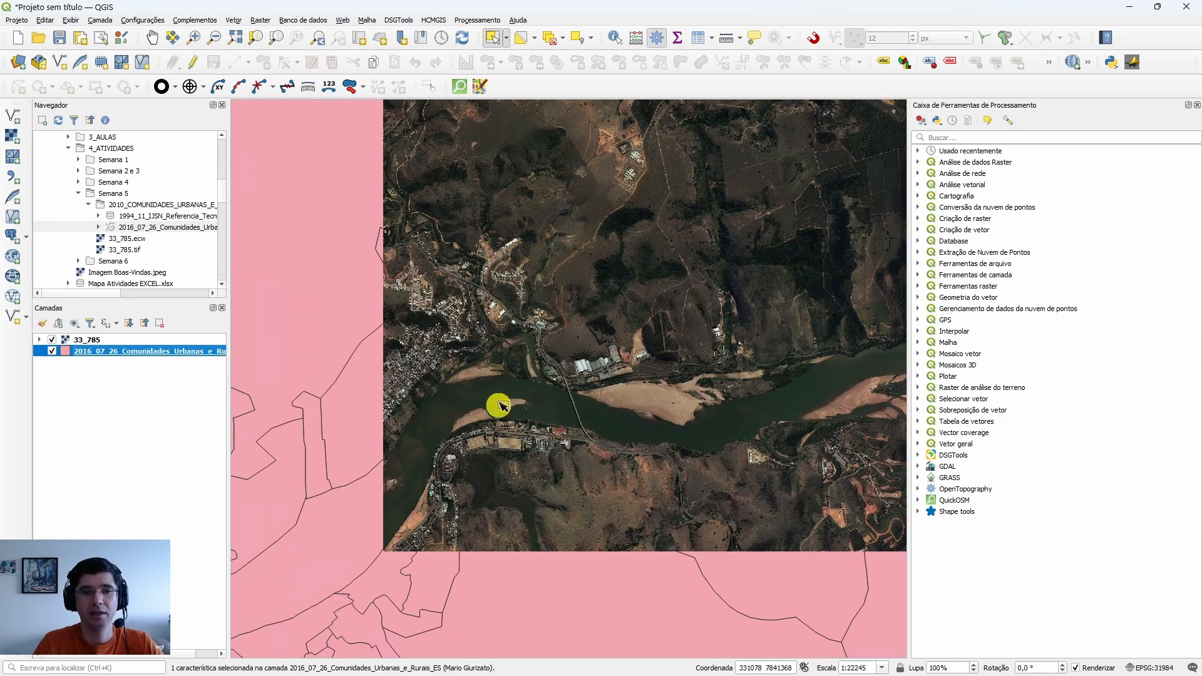
# Check the whole 33_785 image footprint against the community boundaries, hiding and restoring the raster to see the selected polygon.
pyautogui.scroll(1, 504, 389)
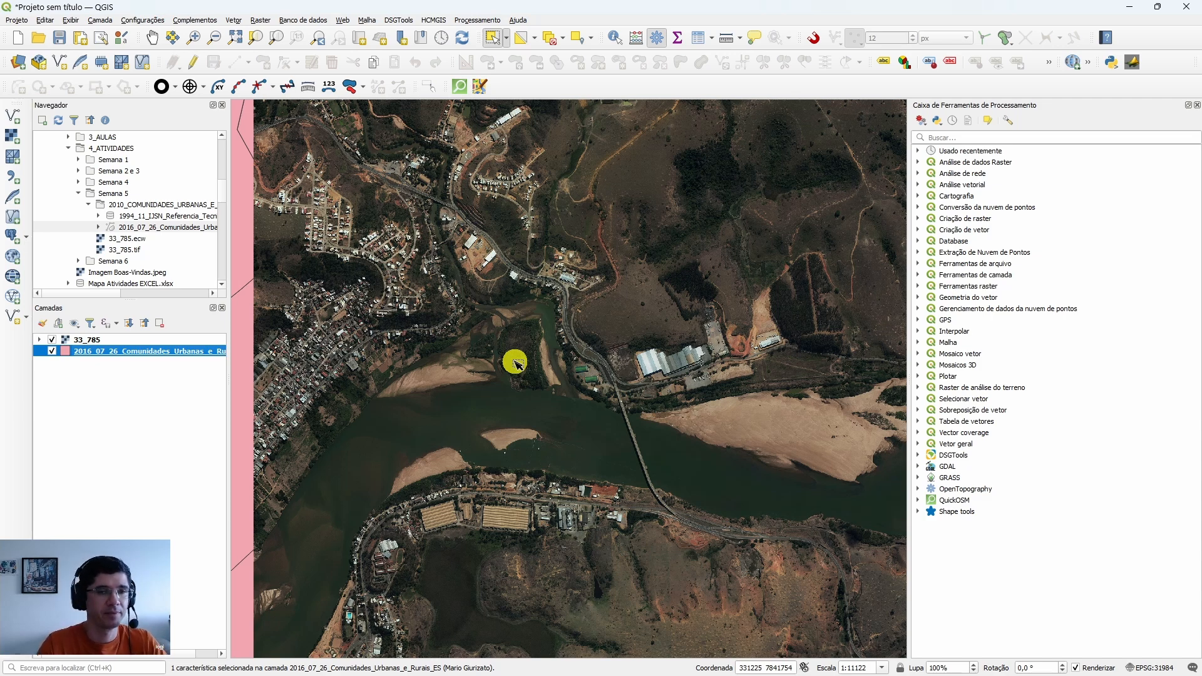
pyautogui.scroll(-1, 545, 406)
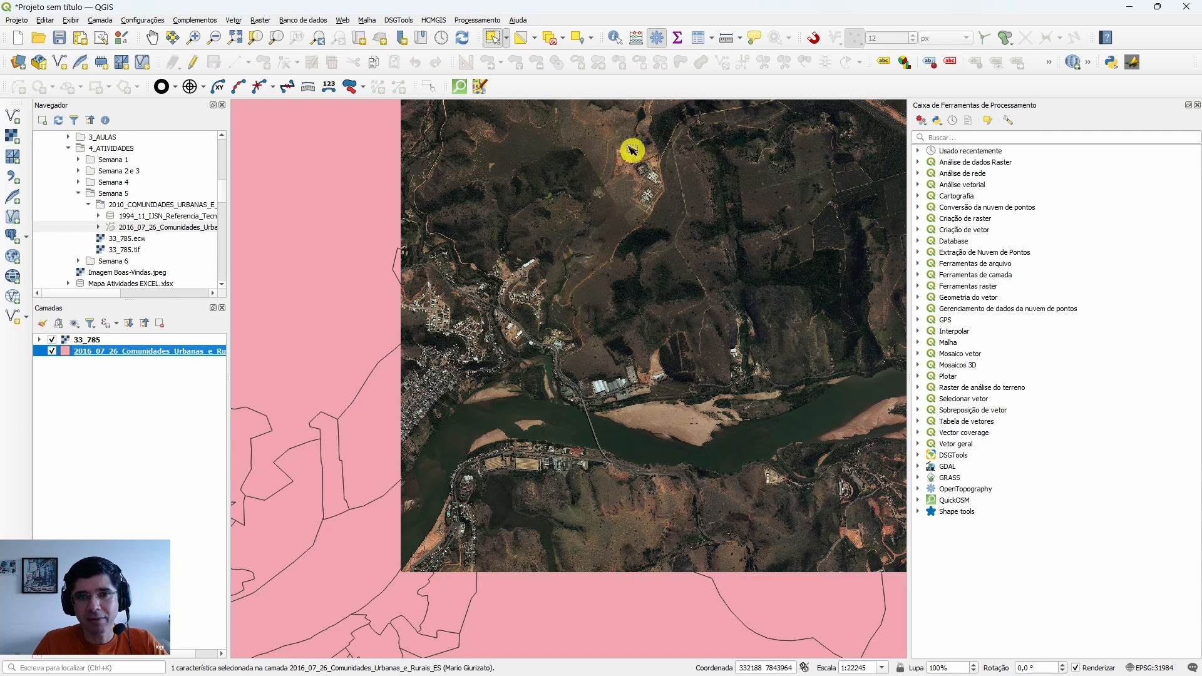
pyautogui.scroll(-3, 579, 383)
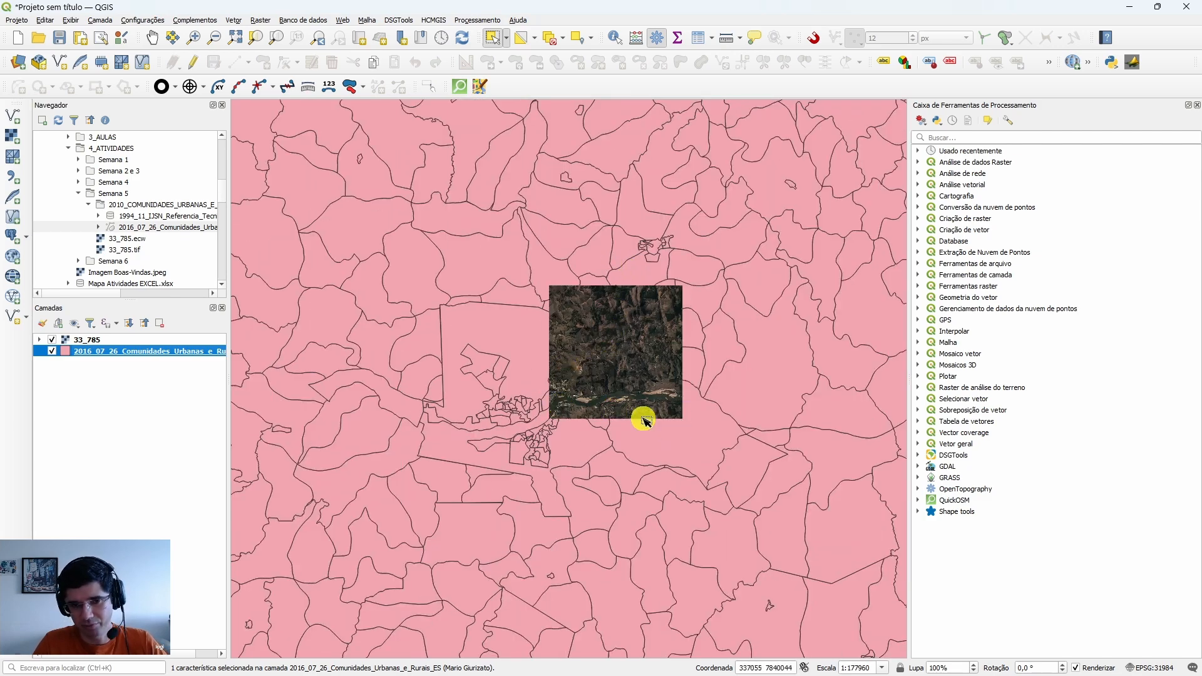
pyautogui.scroll(4, 587, 413)
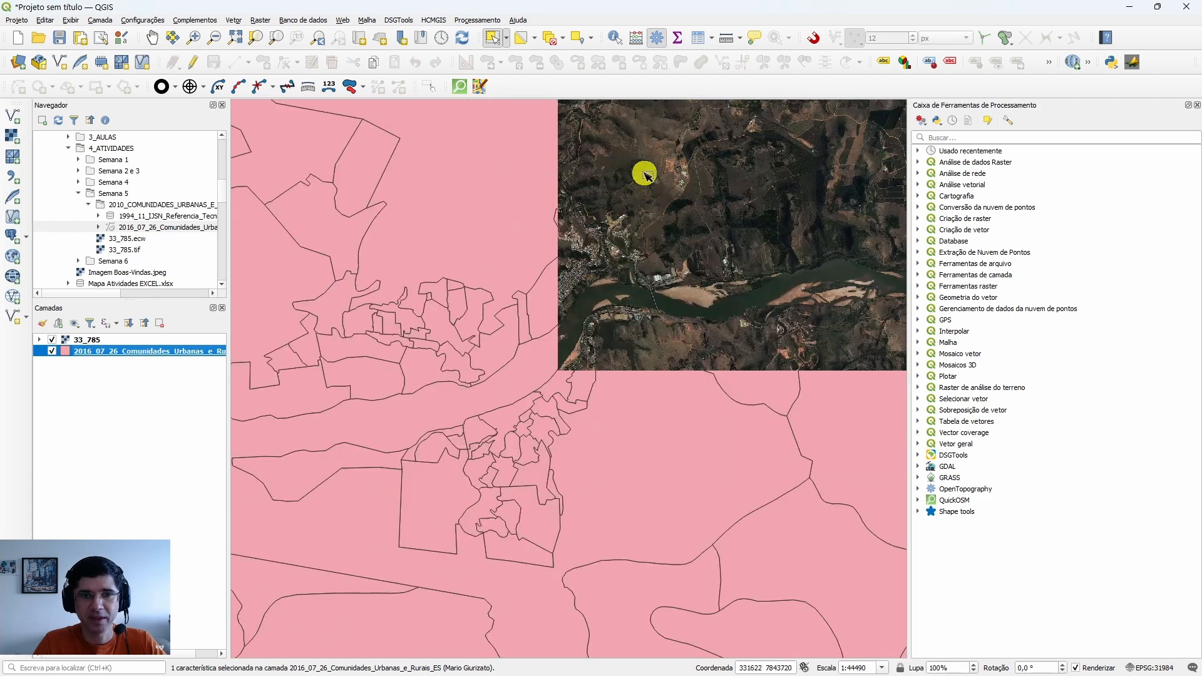
pyautogui.scroll(-1, 595, 278)
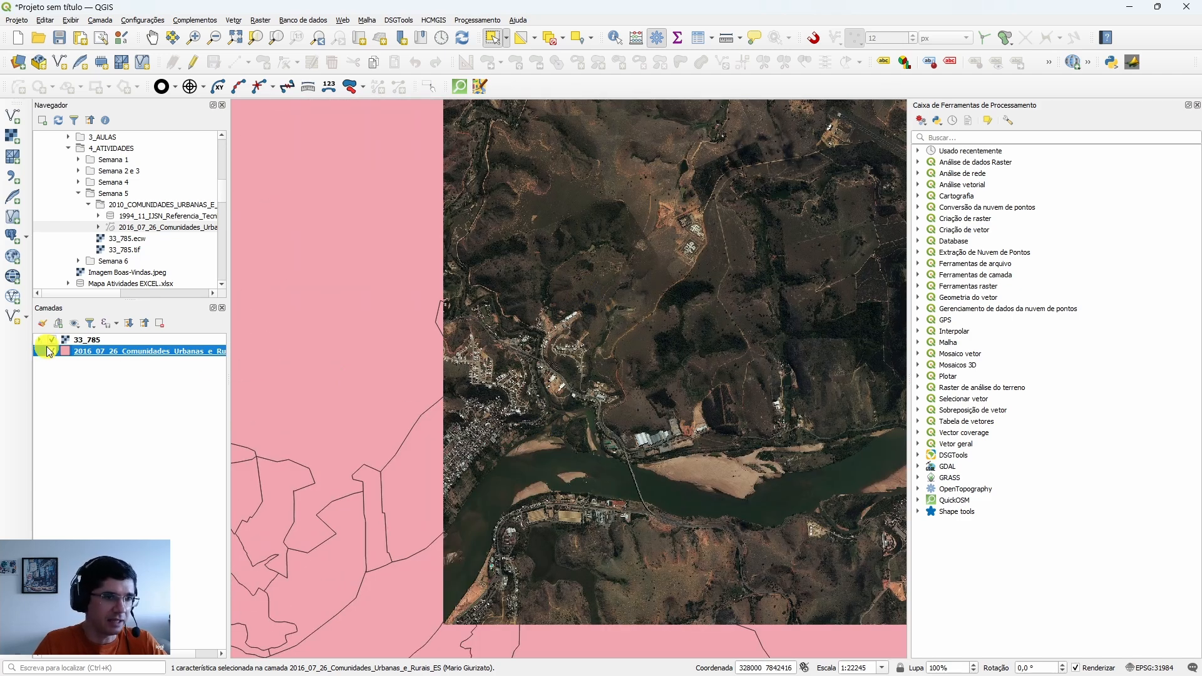
pyautogui.click(52, 341)
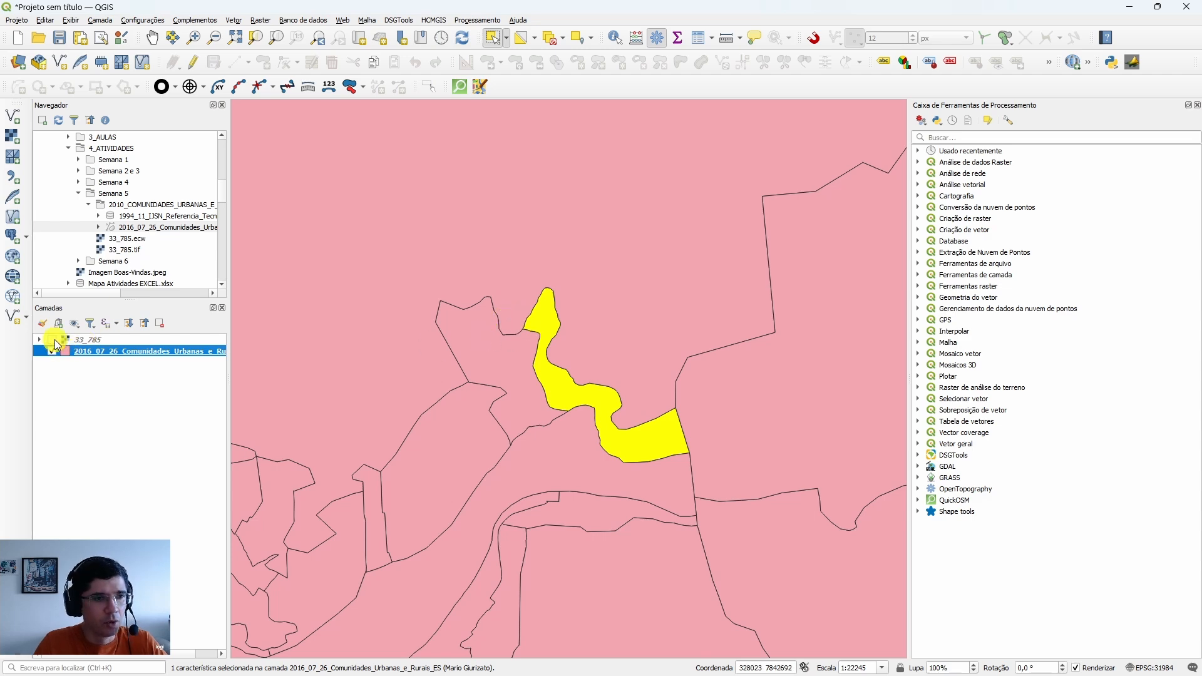
pyautogui.click(52, 340)
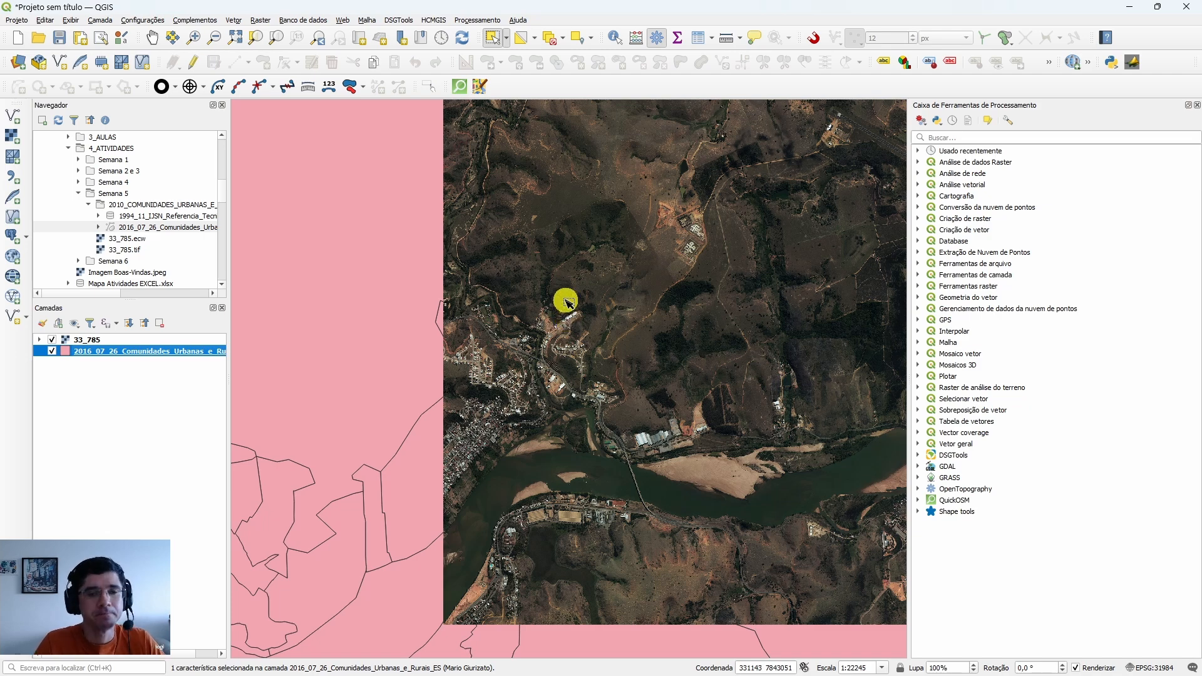
# Open the clip raster by mask layer tool with the 33_785 raster as the input layer.
pyautogui.press('Up')
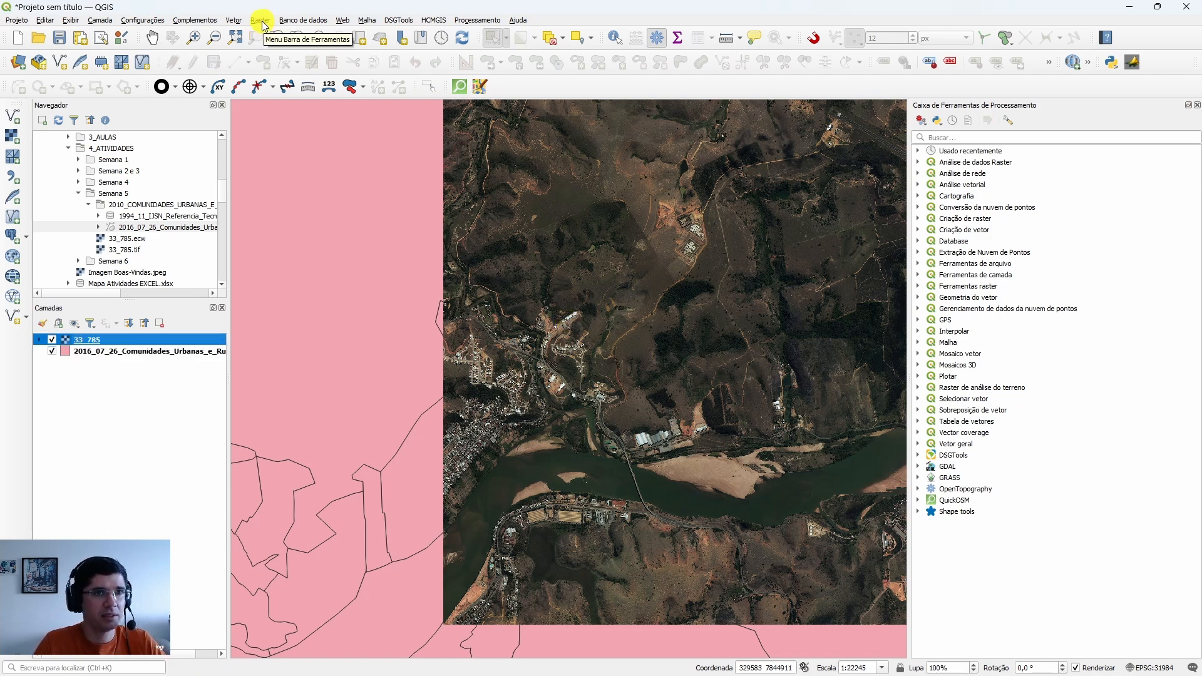
pyautogui.click(261, 20)
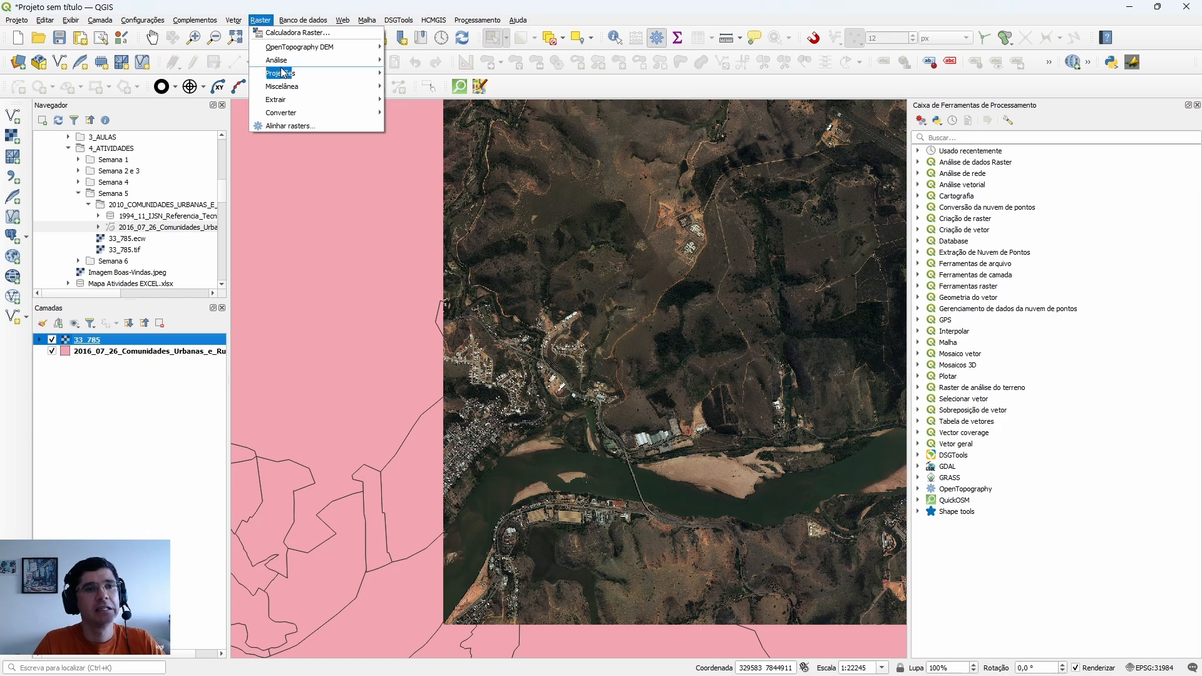
pyautogui.moveTo(298, 103)
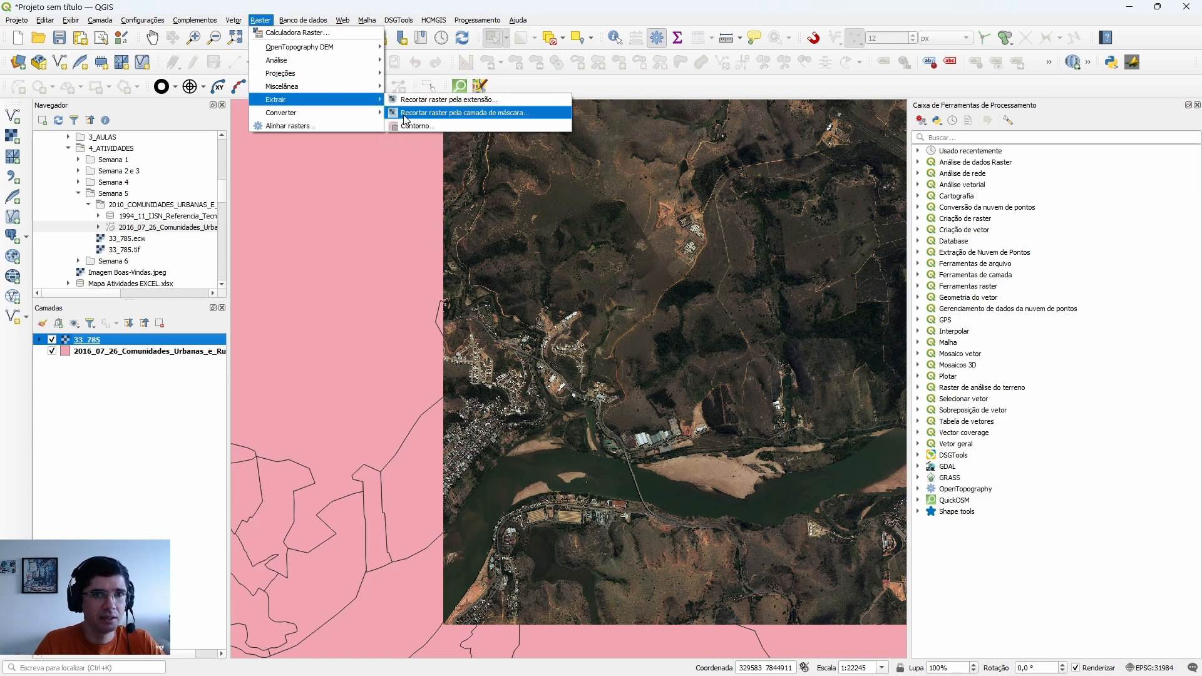
pyautogui.click(456, 115)
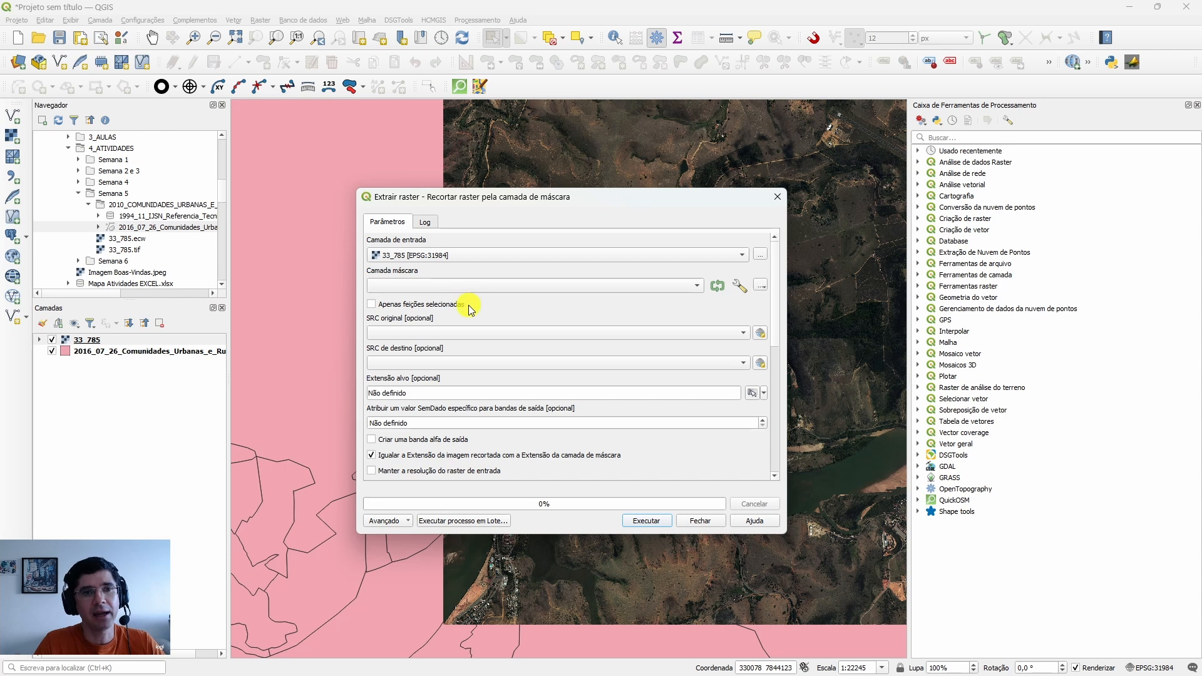
pyautogui.click(493, 292)
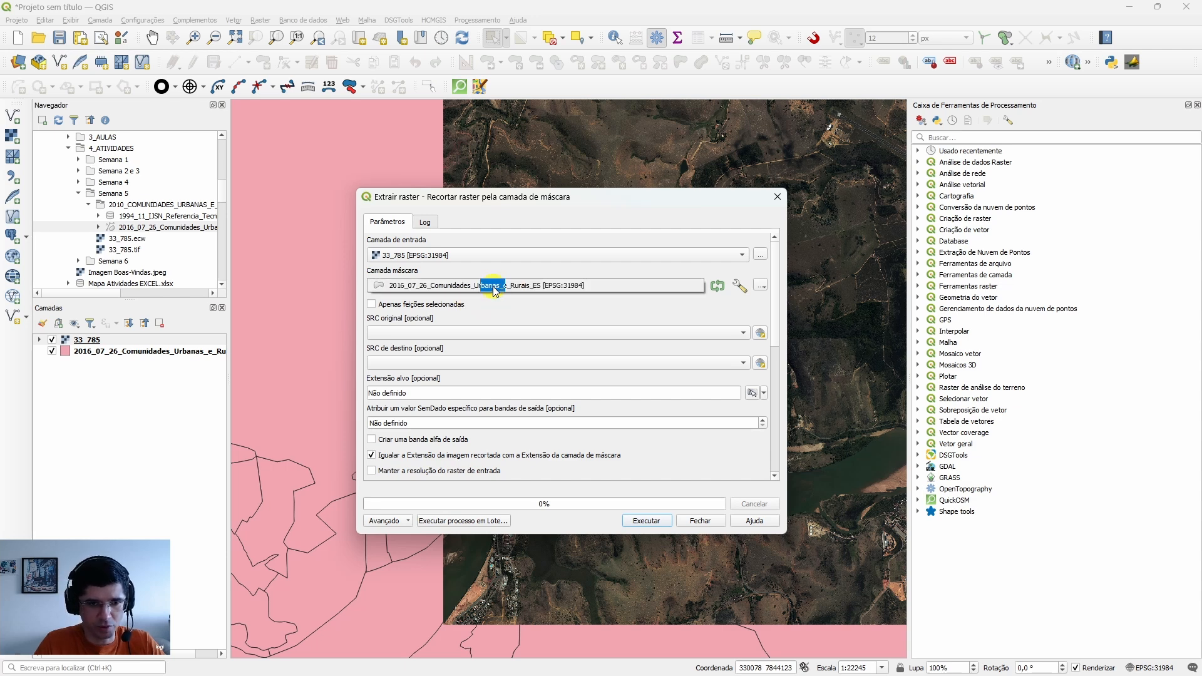
pyautogui.click(433, 290)
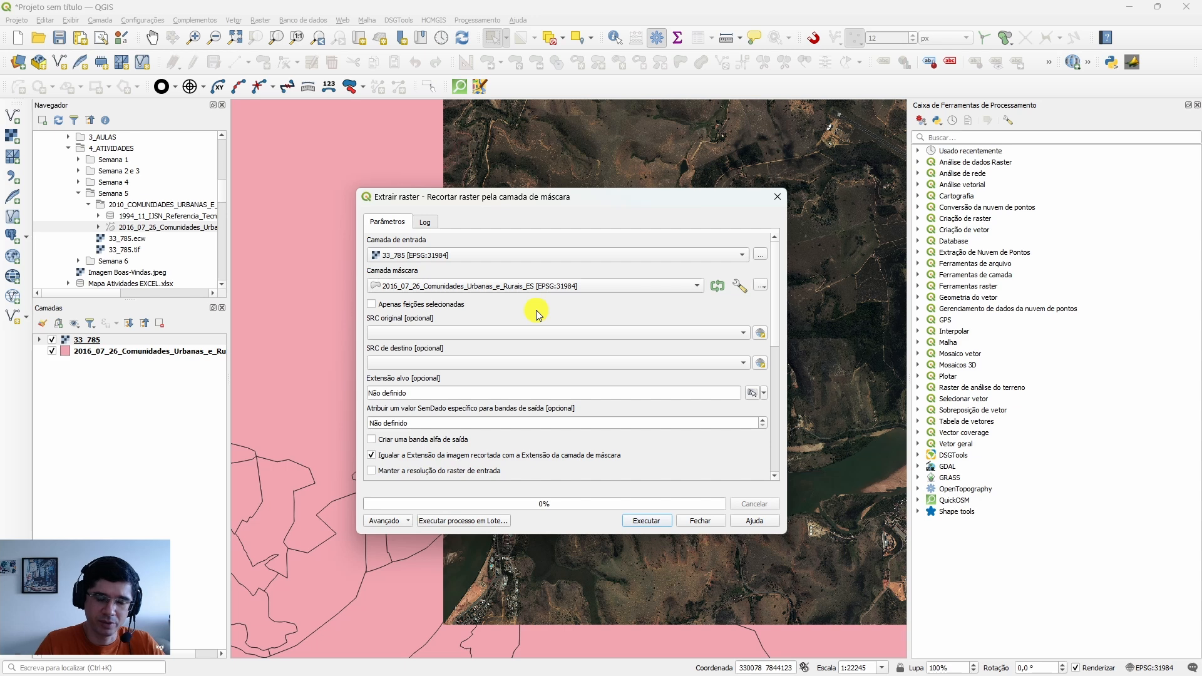
pyautogui.click(373, 310)
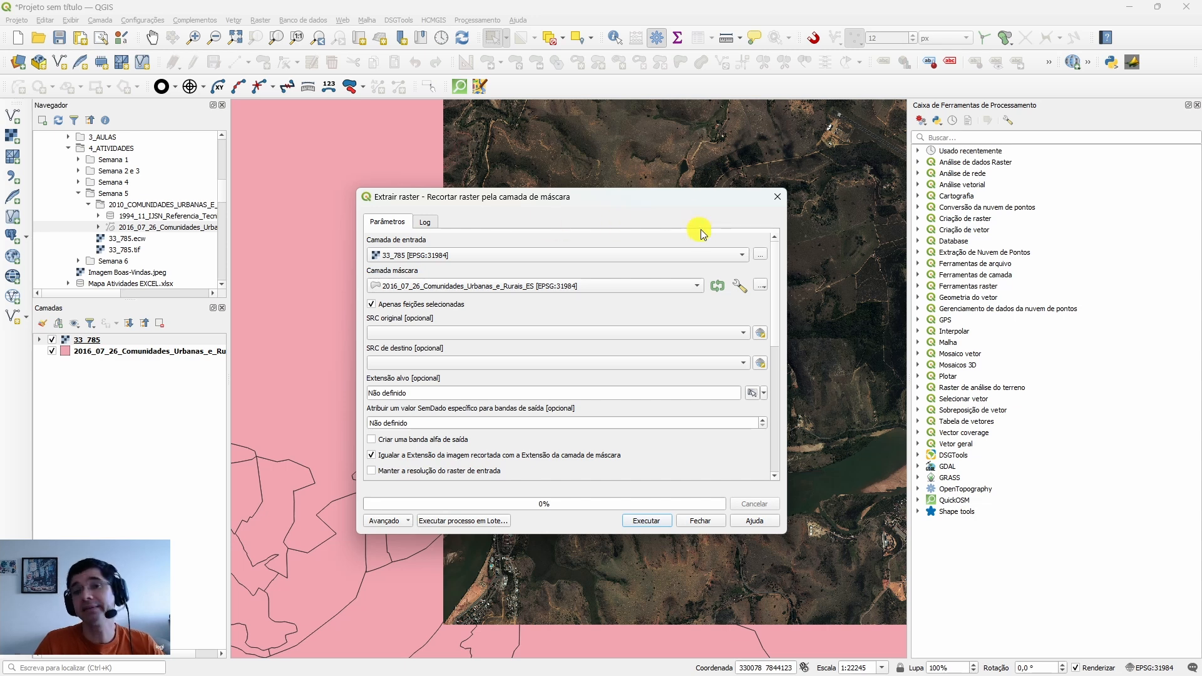
pyautogui.click(416, 427)
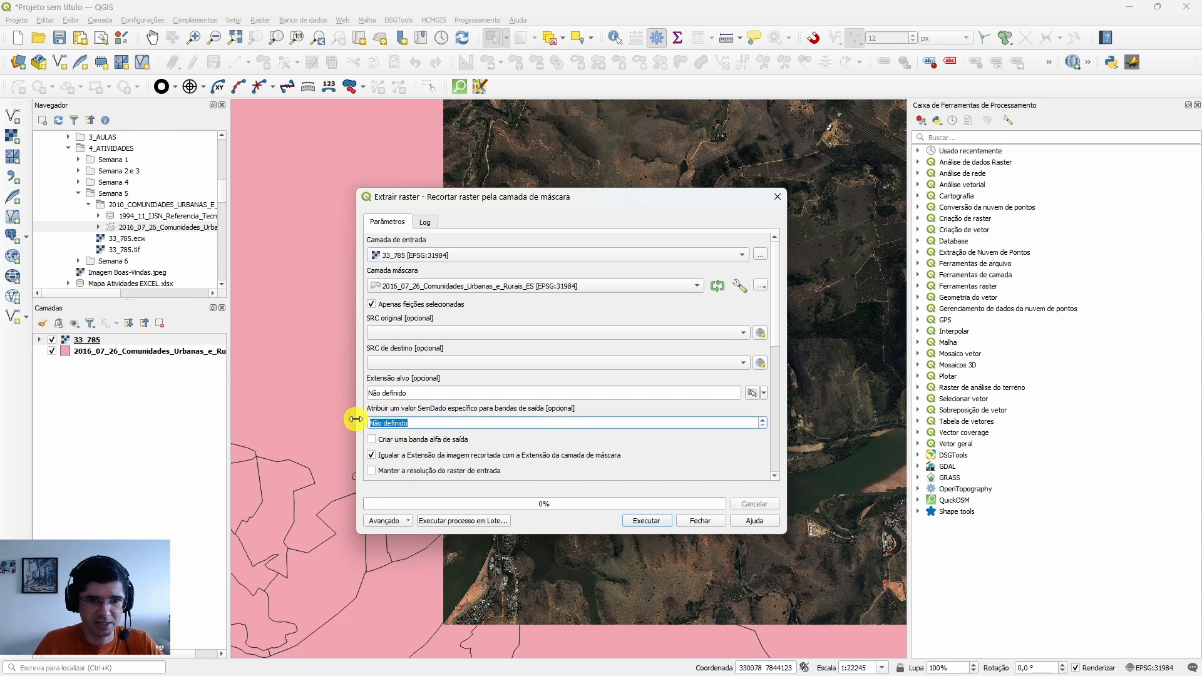
pyautogui.write('0')
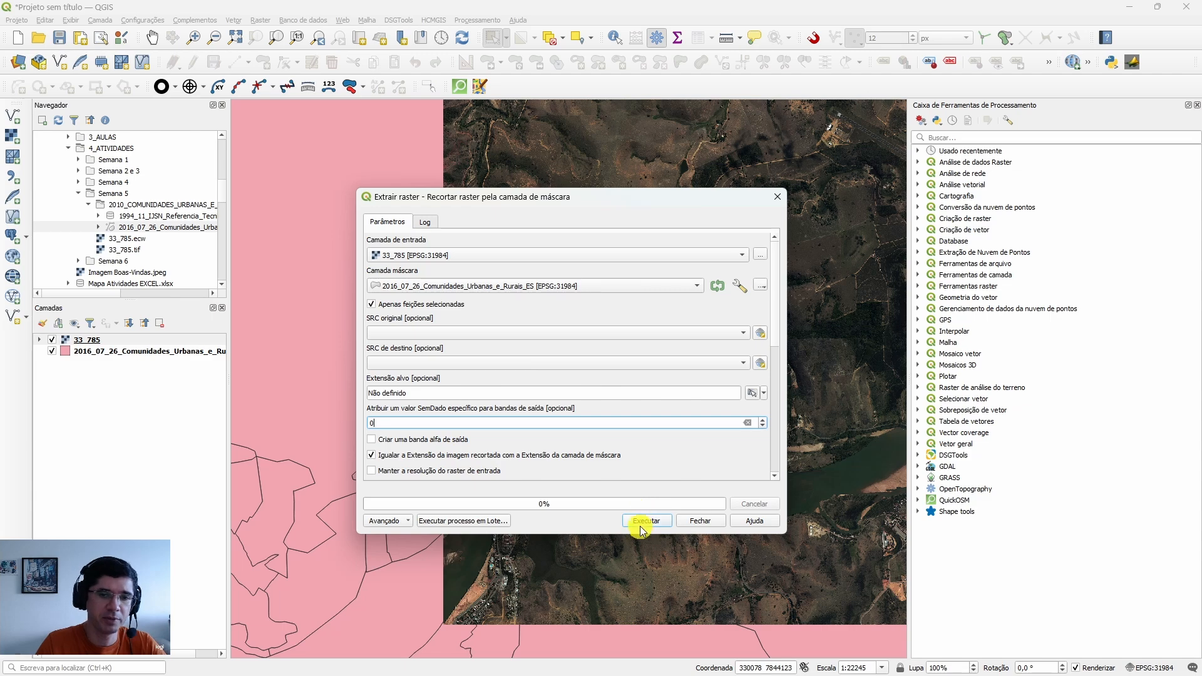
pyautogui.click(777, 197)
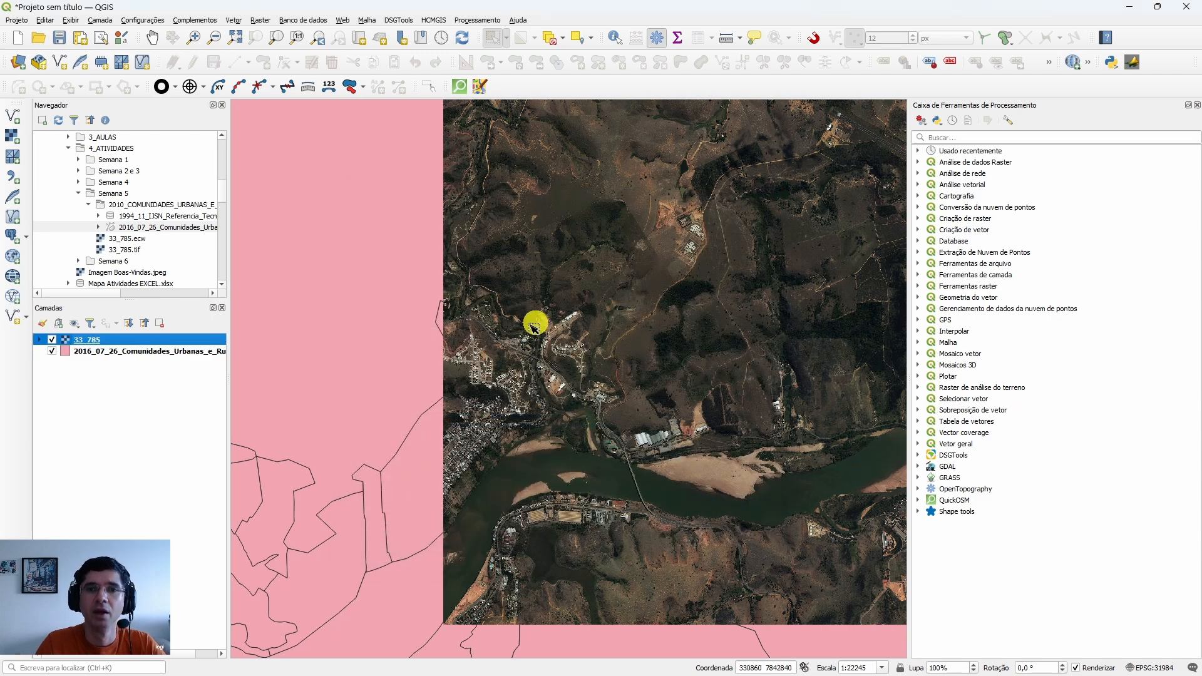
# Hide the 33_785 raster and open the export of only the selected features of the communities layer.
pyautogui.click(53, 340)
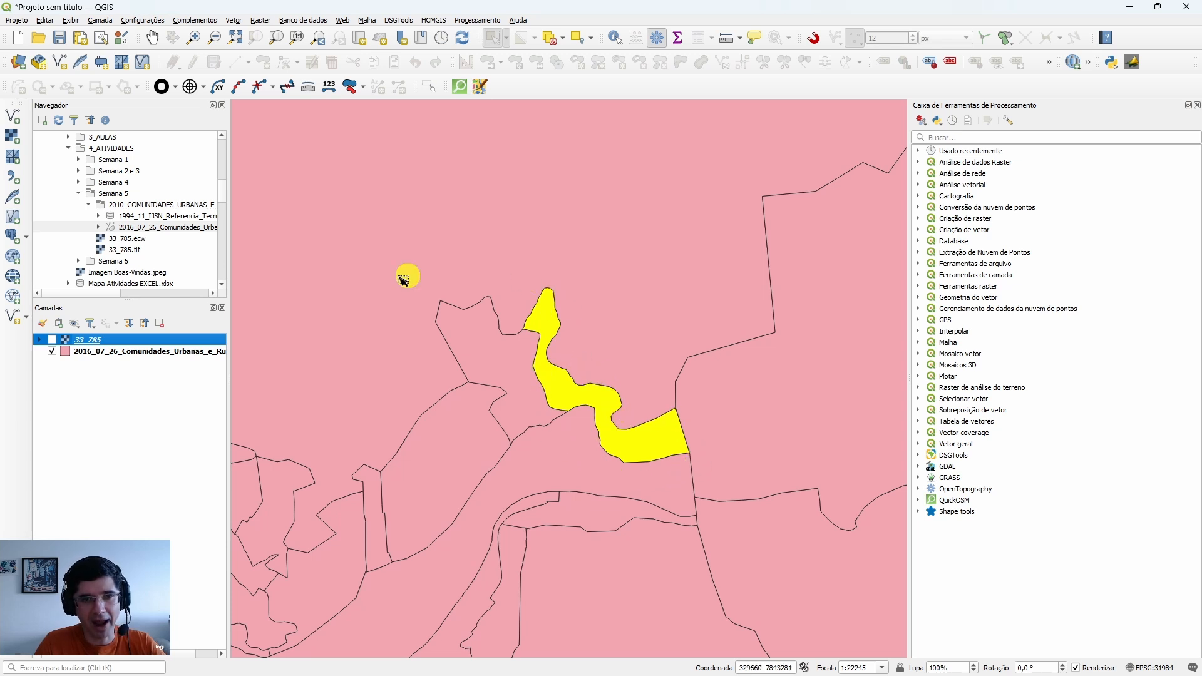
pyautogui.click(106, 354)
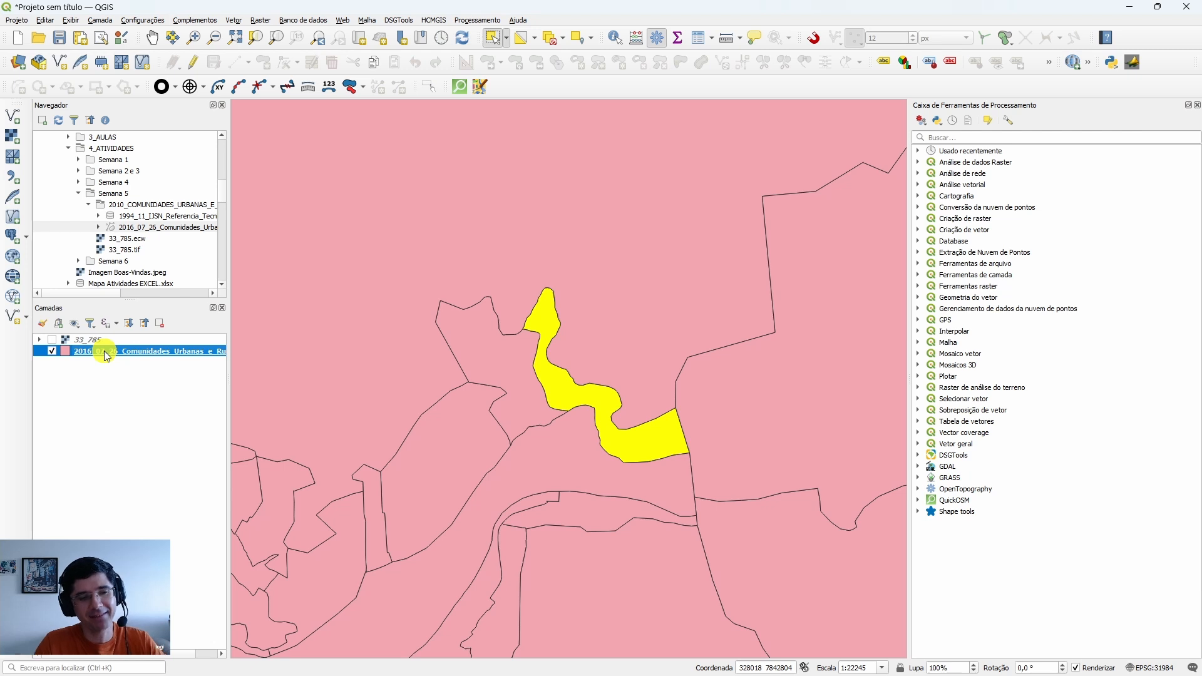
pyautogui.rightClick(106, 355)
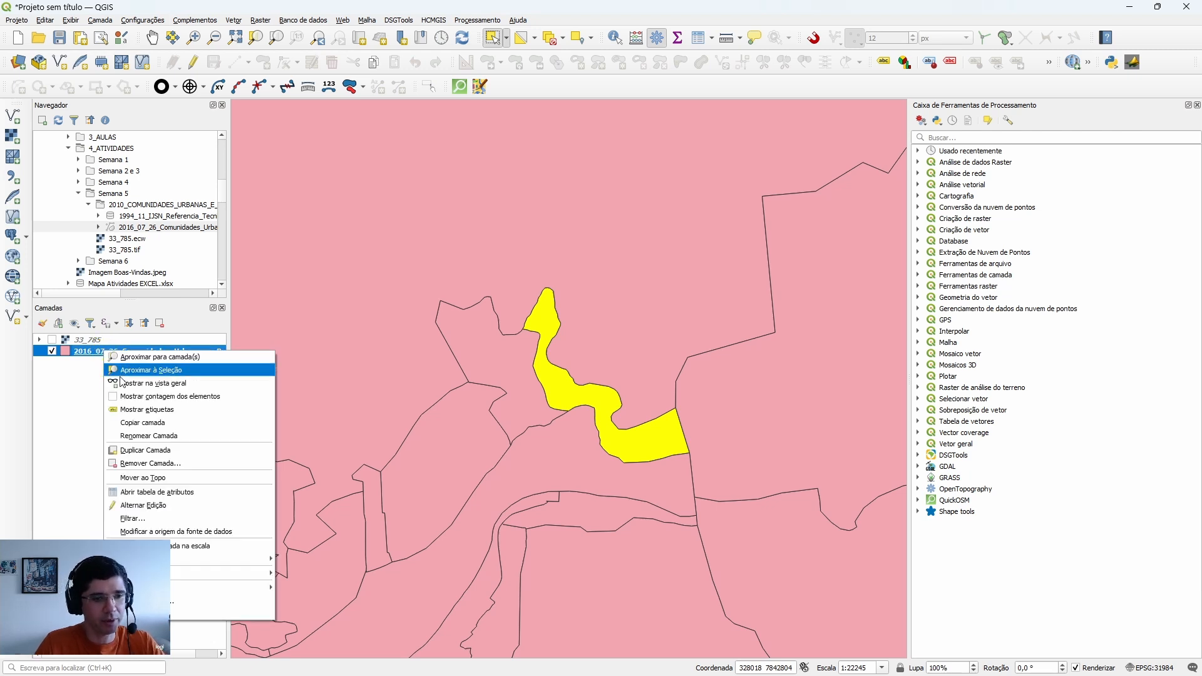
pyautogui.moveTo(261, 579)
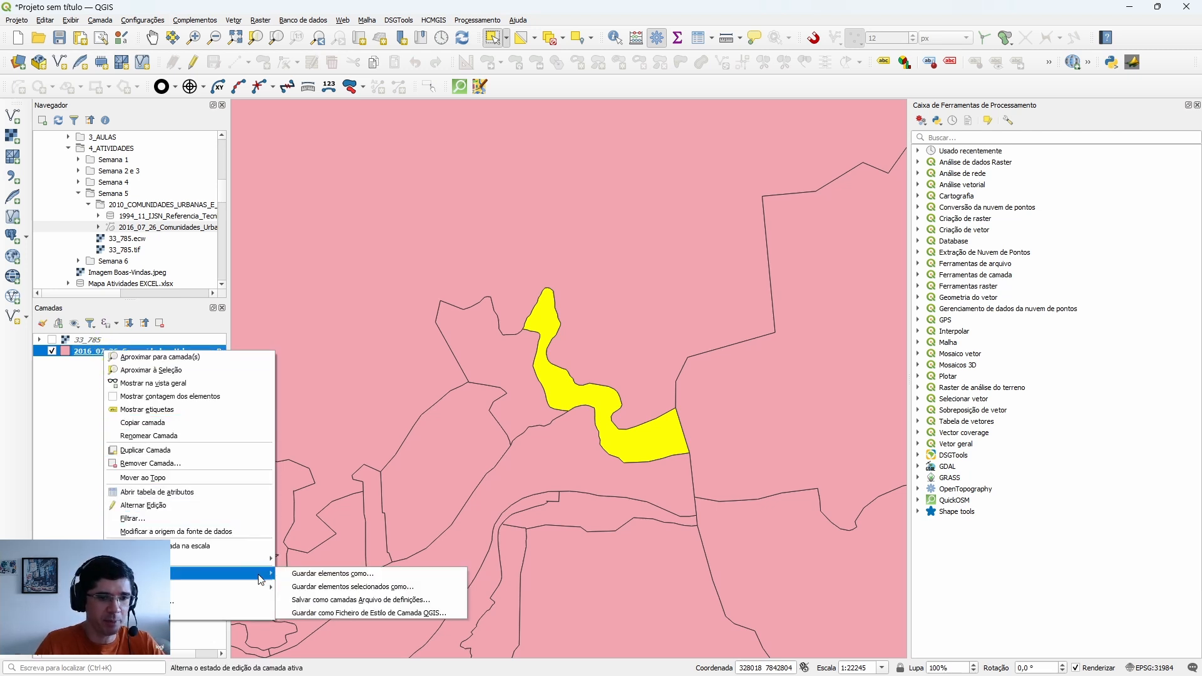
pyautogui.click(351, 588)
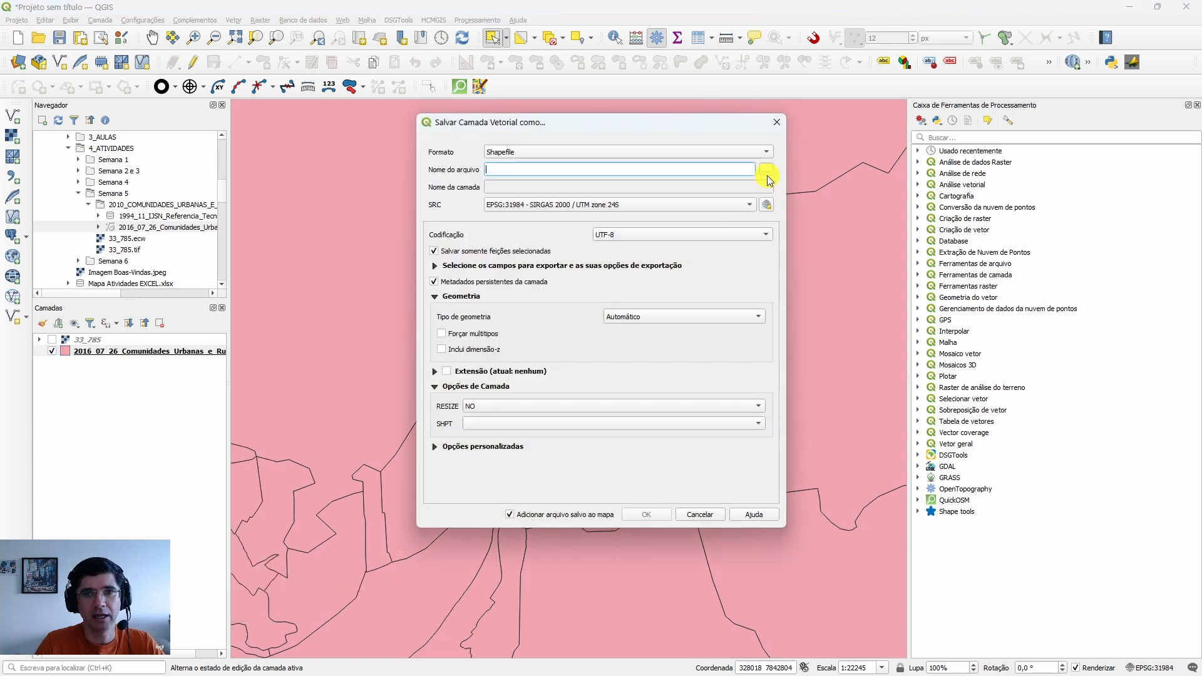
# Export the selected polygon as the shapefile "Bairro Mario Giurizato_Colatina" in the Semana 5 folder, in EPSG:31984, and add it to the map.
pyautogui.click(768, 178)
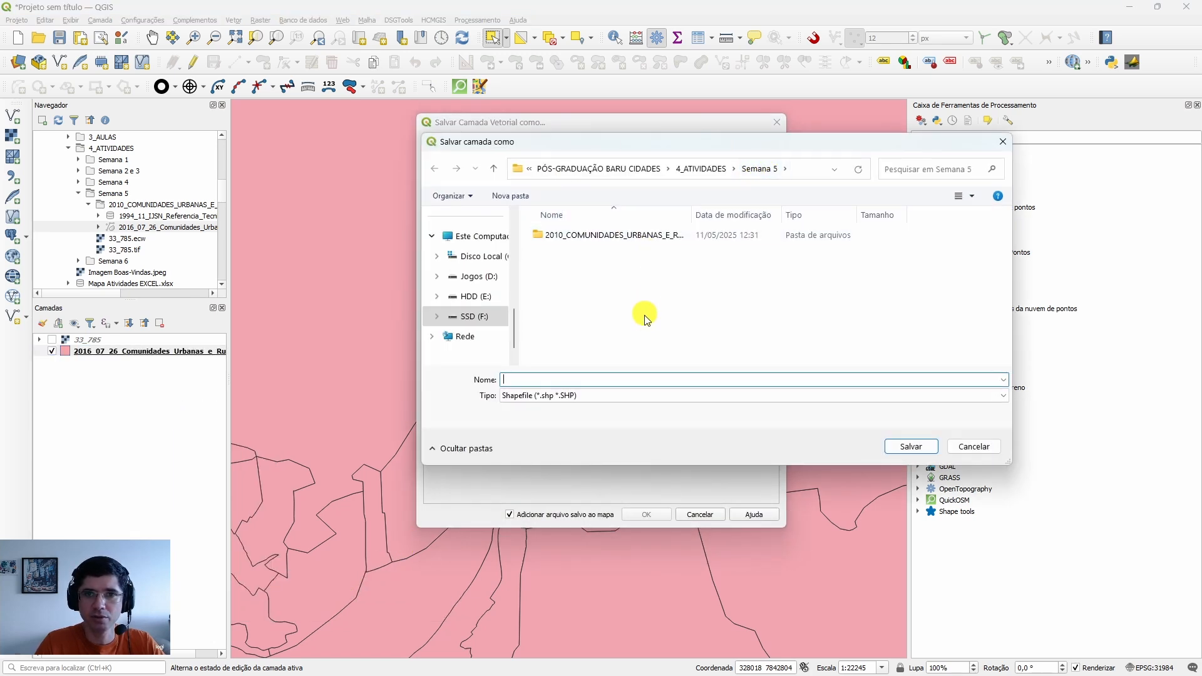
pyautogui.click(605, 377)
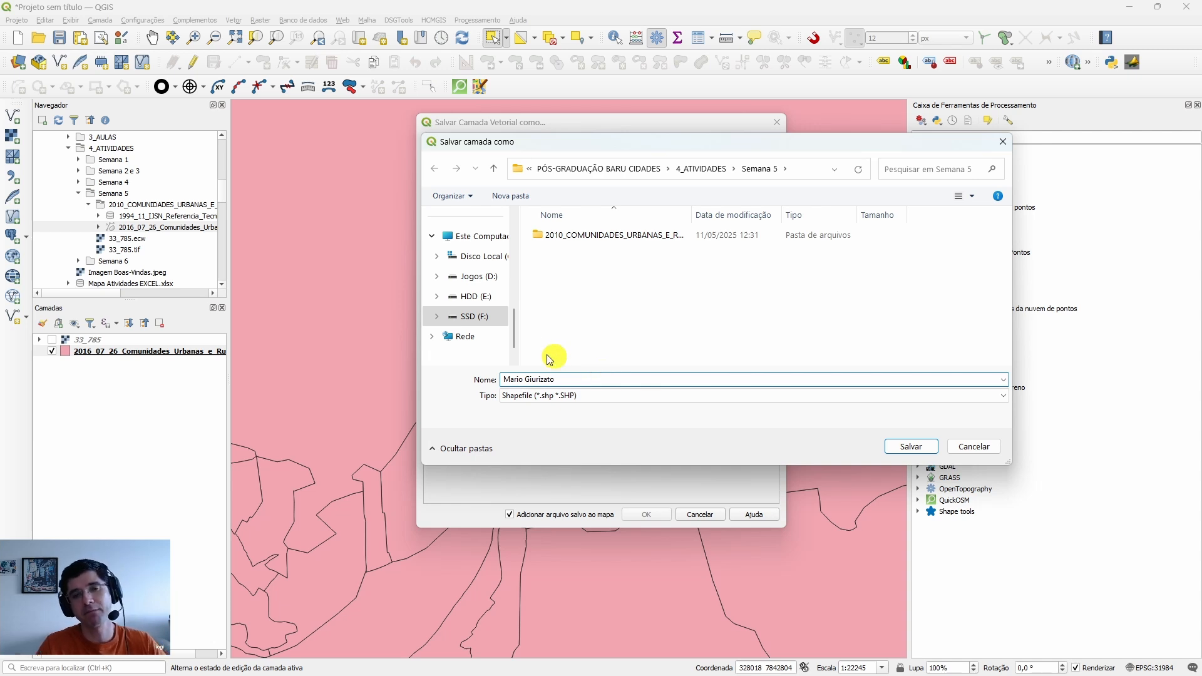
pyautogui.click(612, 338)
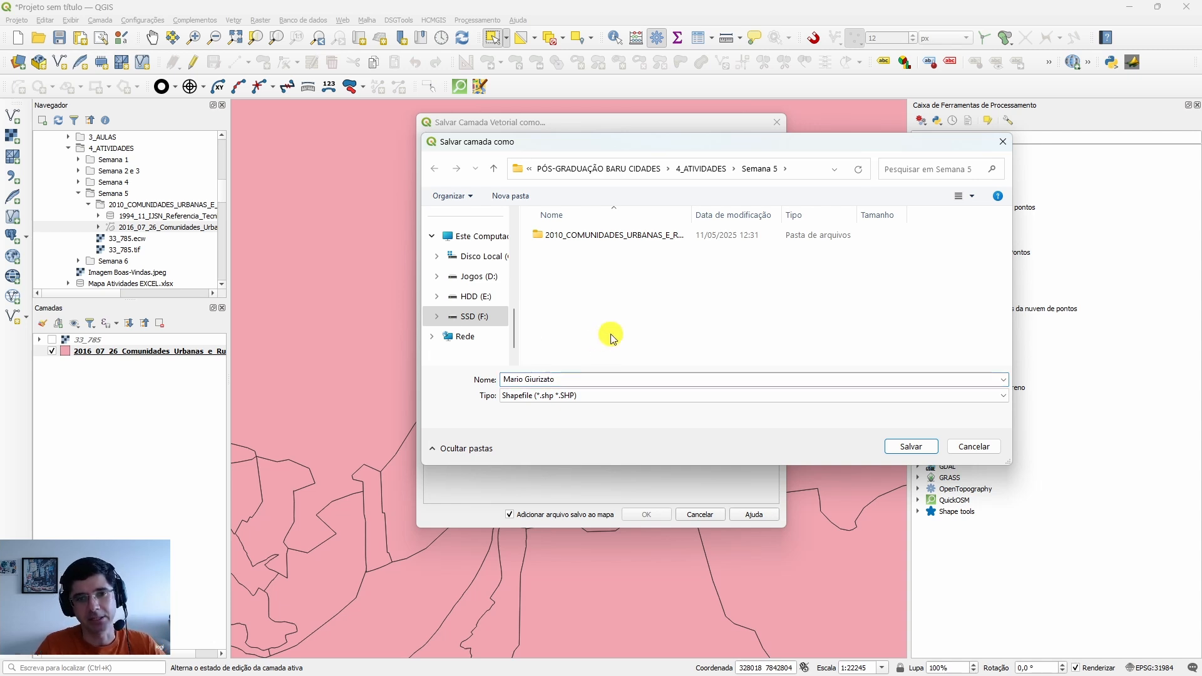
pyautogui.click(507, 380)
pyautogui.press('Home')
pyautogui.write('Ba')
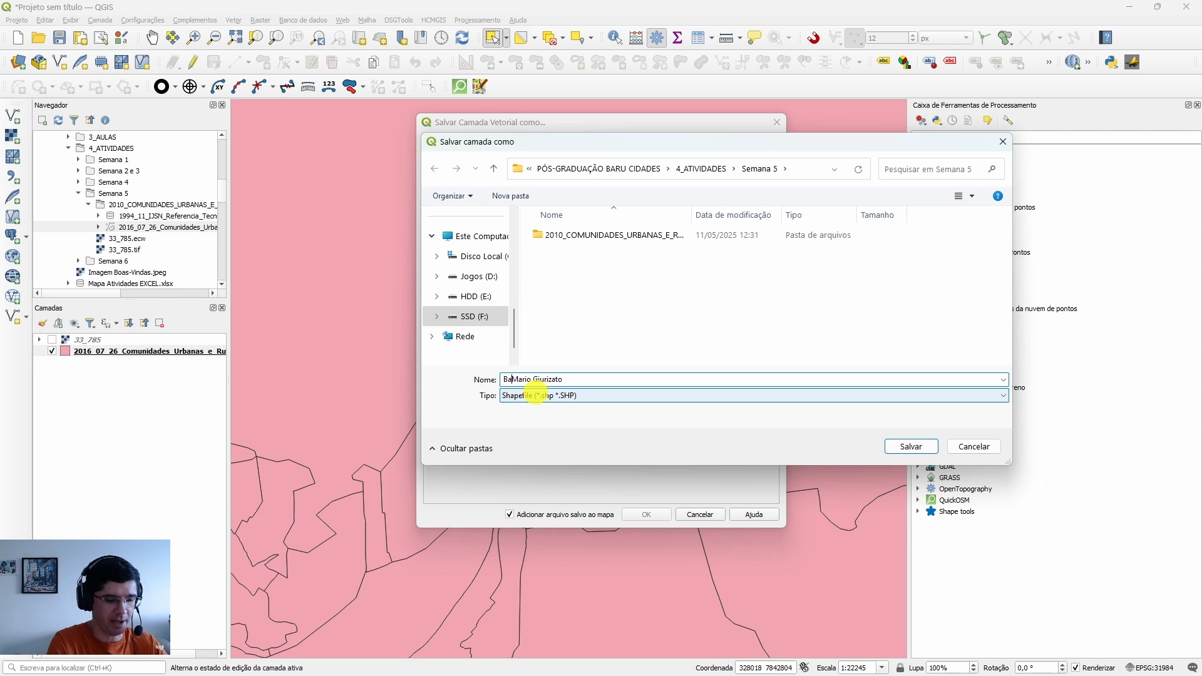
pyautogui.click(605, 379)
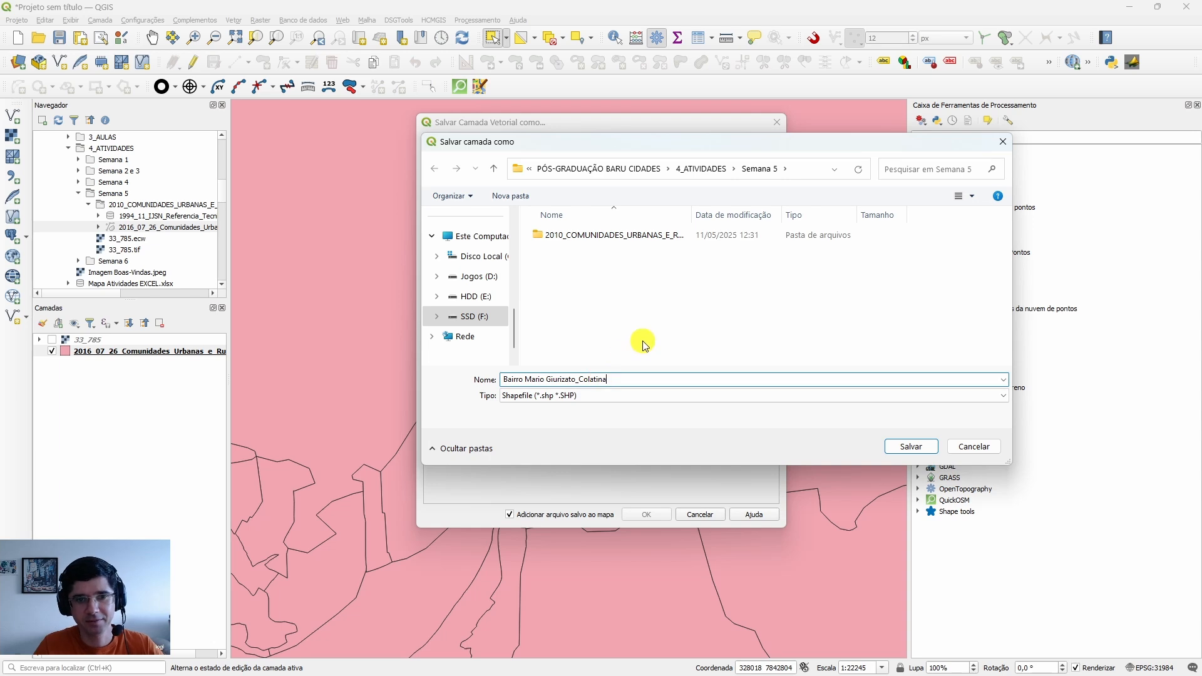
pyautogui.click(913, 449)
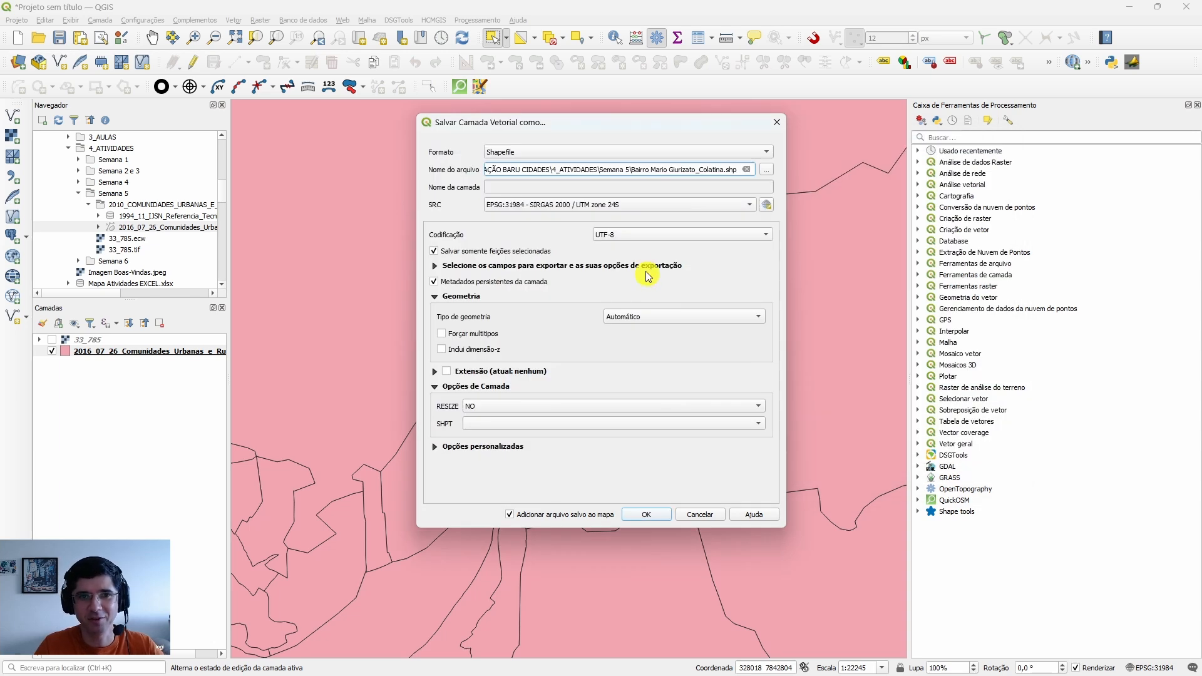
pyautogui.click(636, 502)
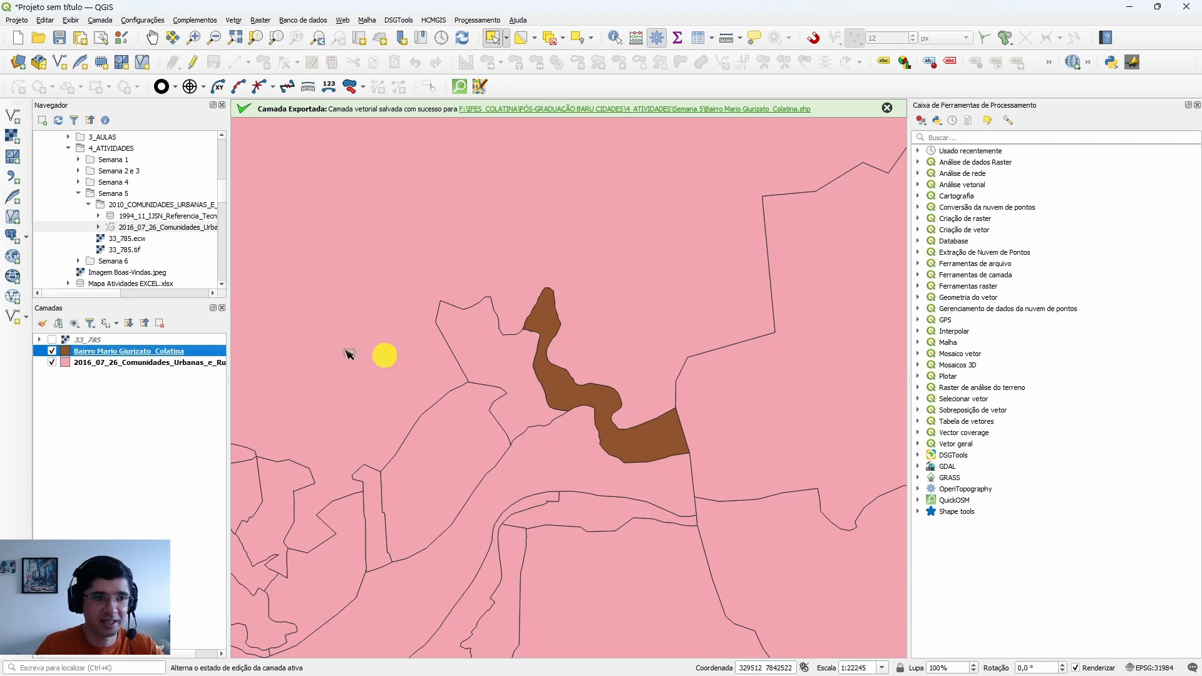
pyautogui.click(887, 108)
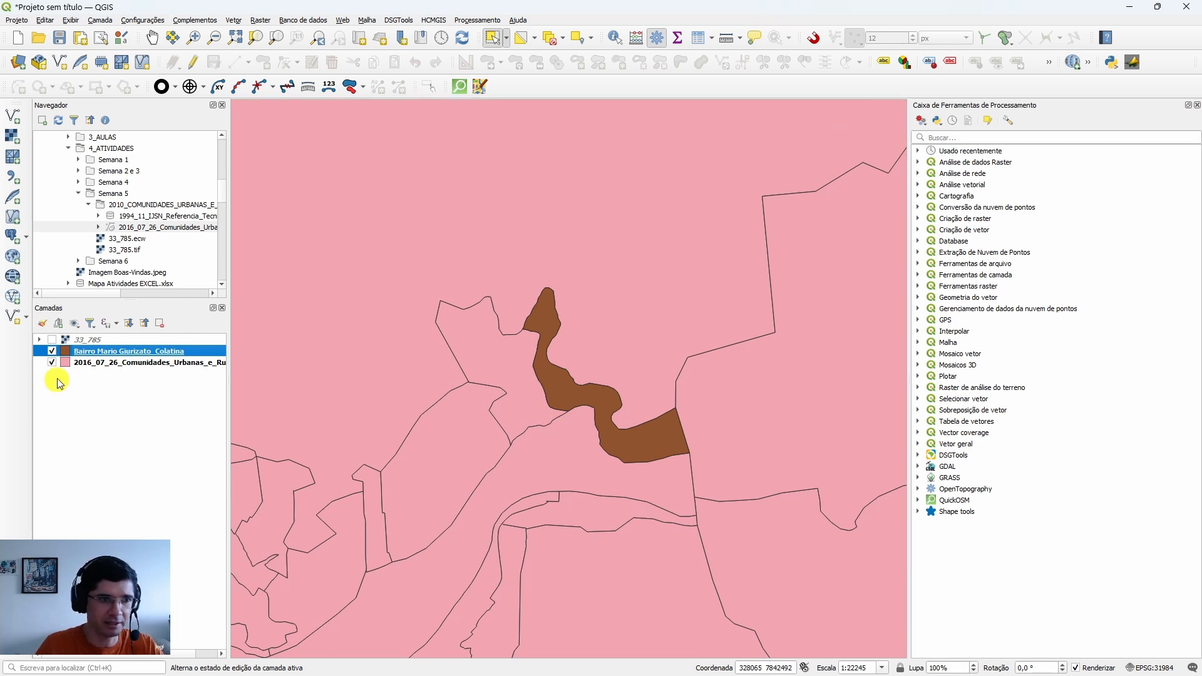
# Remove the communities layer from the project and place the Bairro Mario Giurizato_Colatina layer above the 33_785 raster, showing the raster again.
pyautogui.click(52, 363)
pyautogui.click(121, 367)
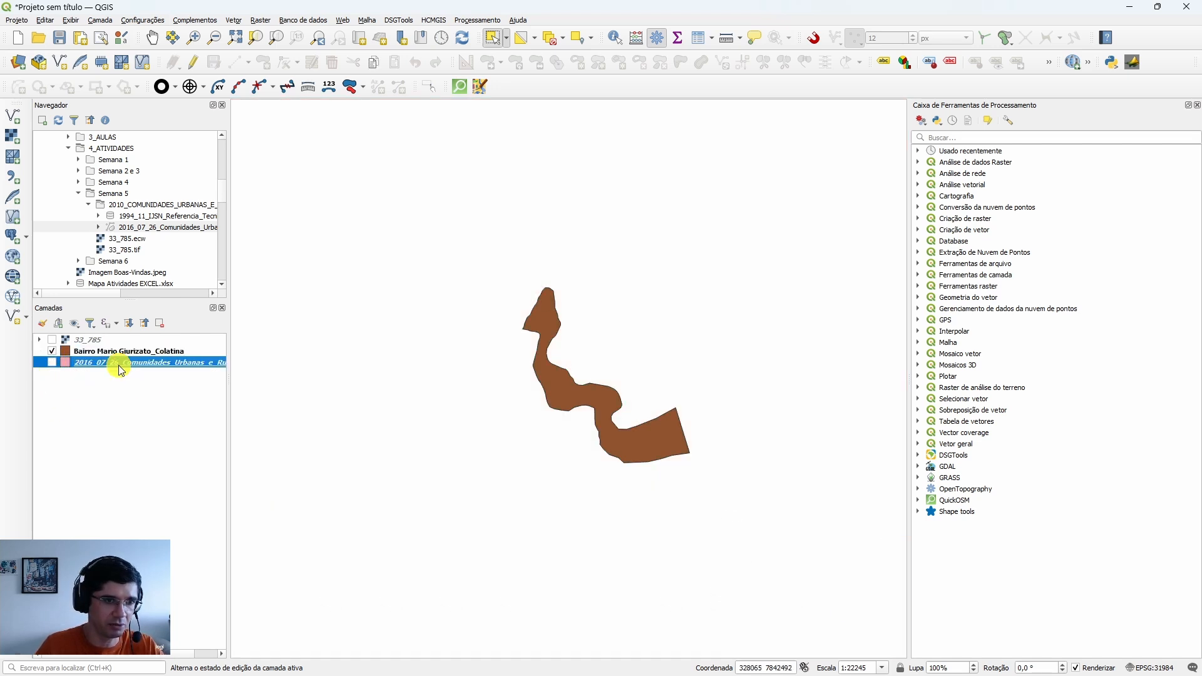
pyautogui.click(160, 323)
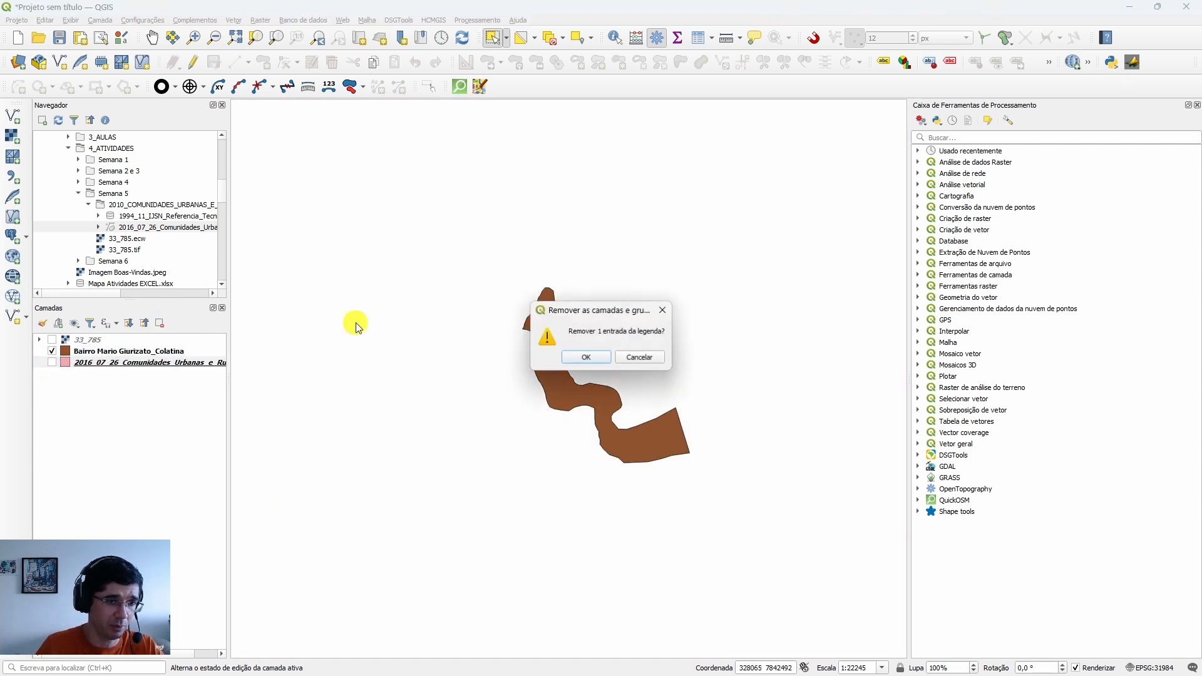
pyautogui.click(585, 360)
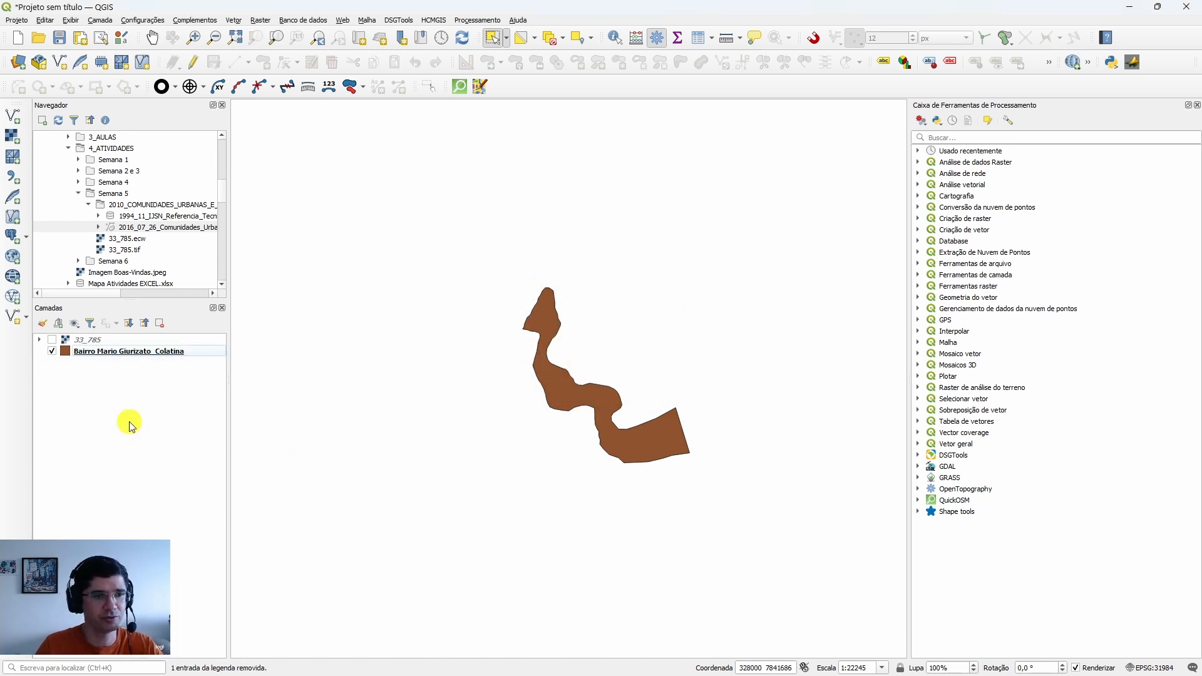
pyautogui.click(53, 341)
pyautogui.moveTo(59, 354); pyautogui.dragTo(80, 338)
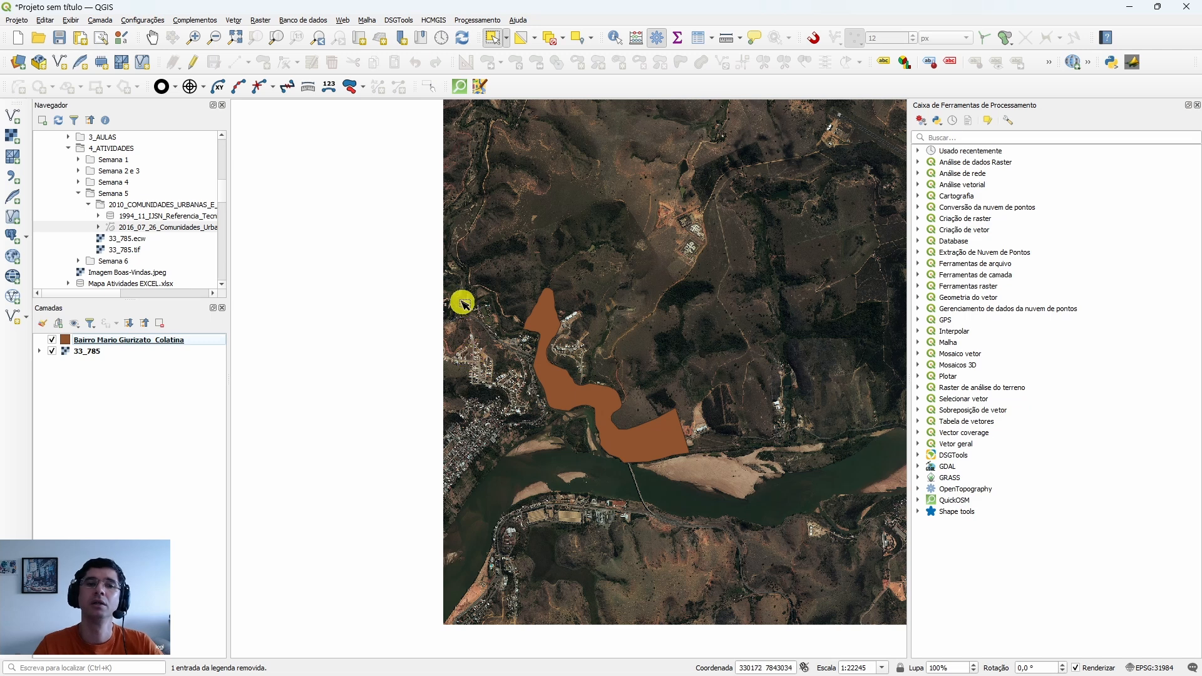
# Clip the 33_785 raster with the Bairro Mario Giurizato_Colatina layer as mask, assigning a NoData value of 0 to the output bands.
pyautogui.click(259, 20)
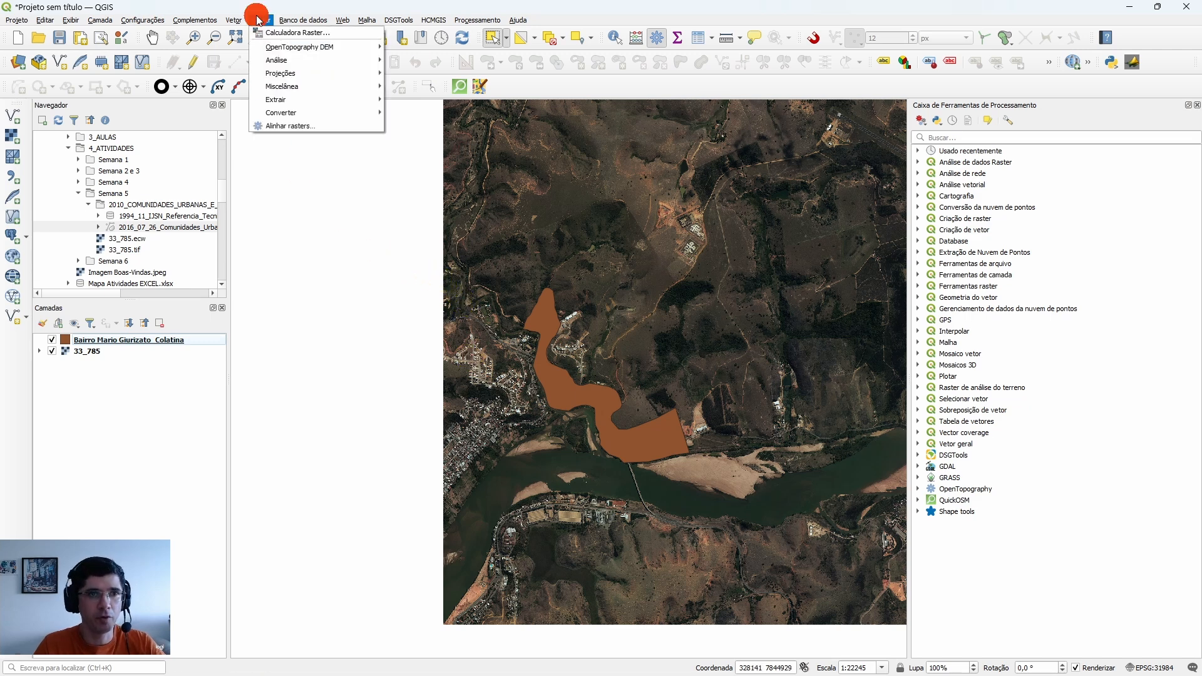
pyautogui.moveTo(294, 100)
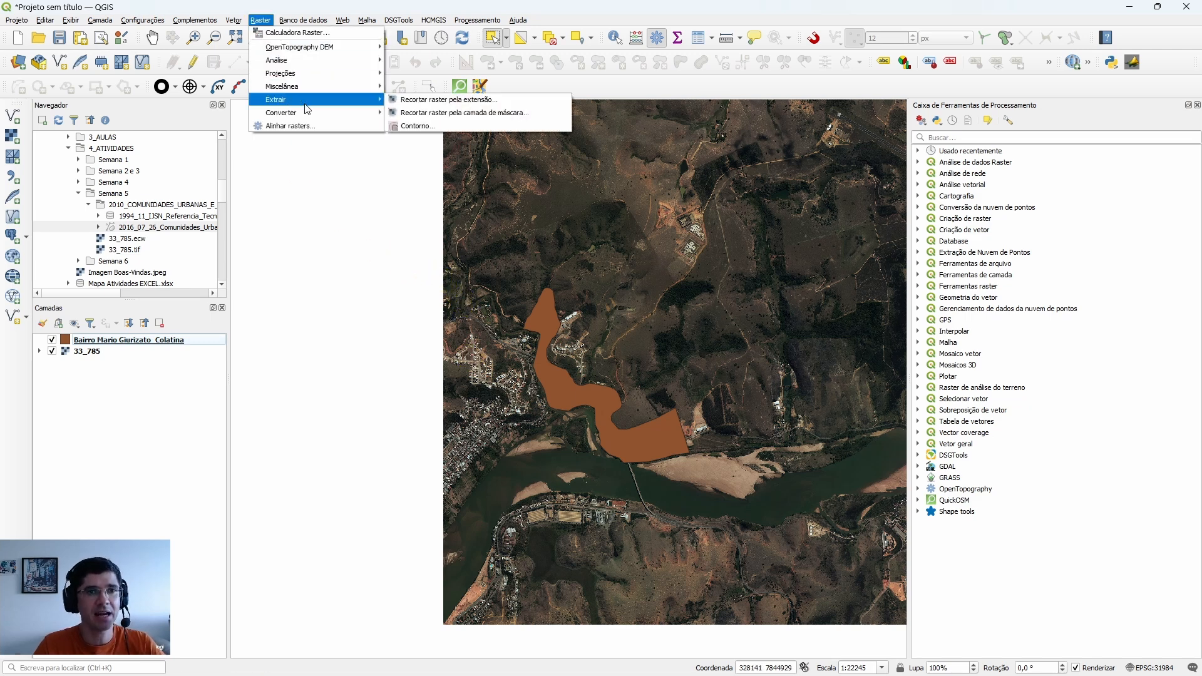
pyautogui.click(431, 113)
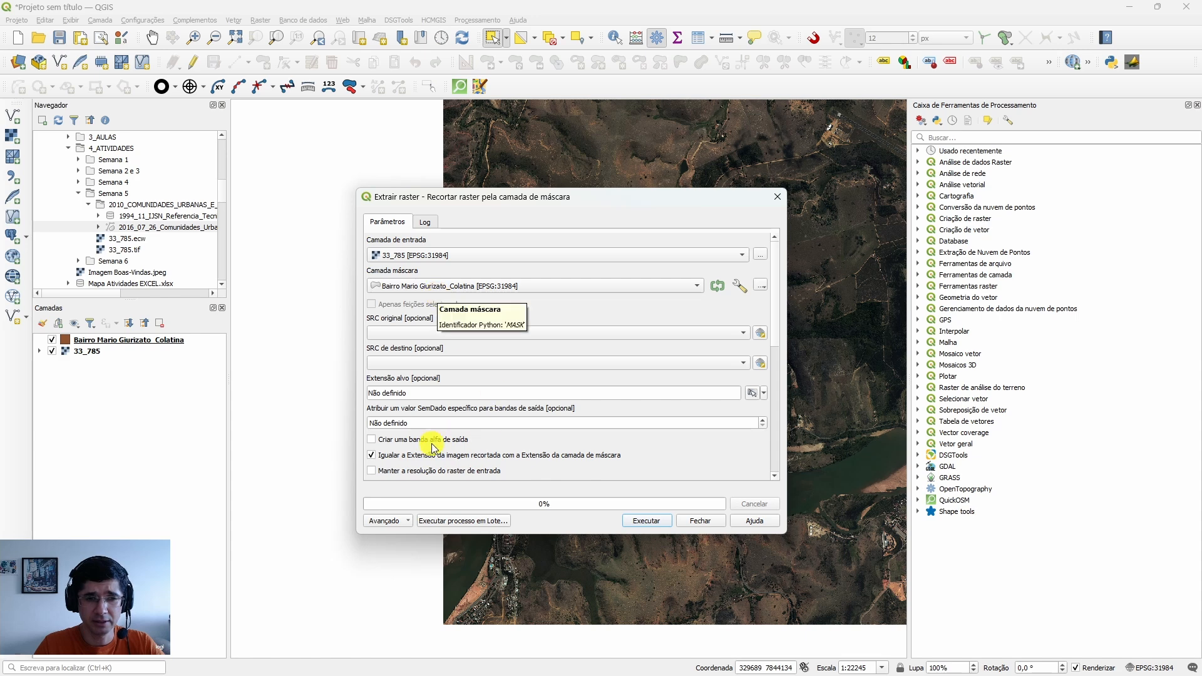
pyautogui.moveTo(421, 424); pyautogui.dragTo(359, 429)
pyautogui.write('0')
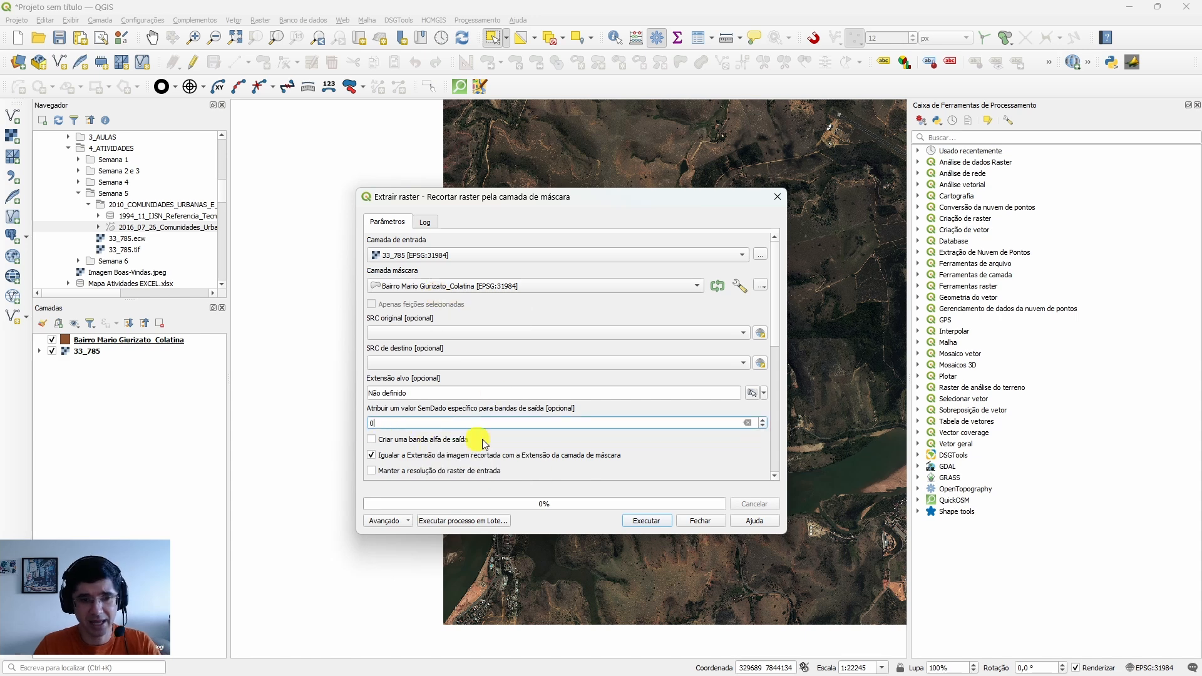
pyautogui.click(647, 522)
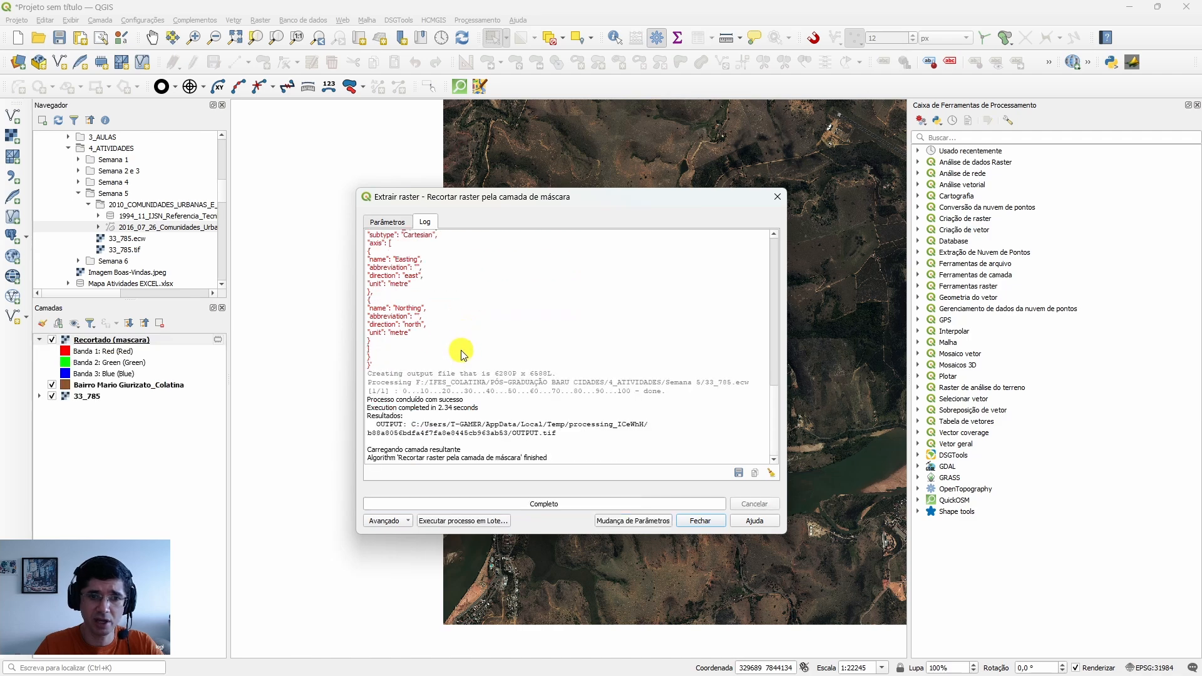
pyautogui.click(700, 521)
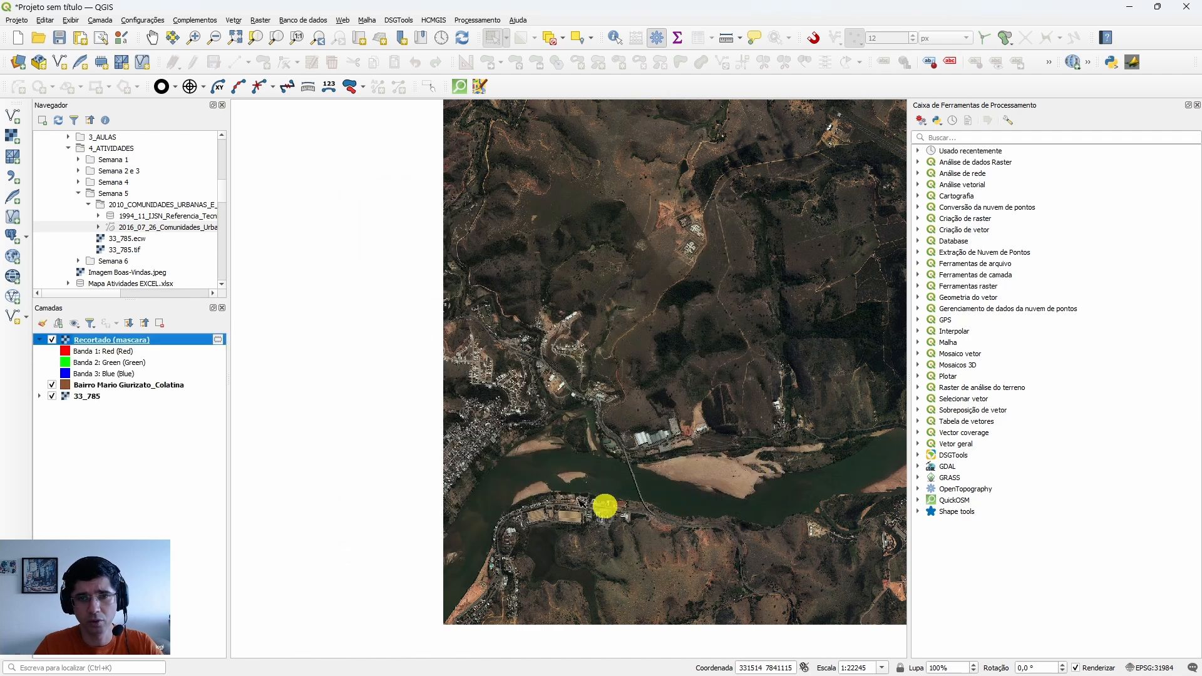
# Hide the full 33_785 raster and examine the clipped image of the neighbourhood.
pyautogui.click(52, 396)
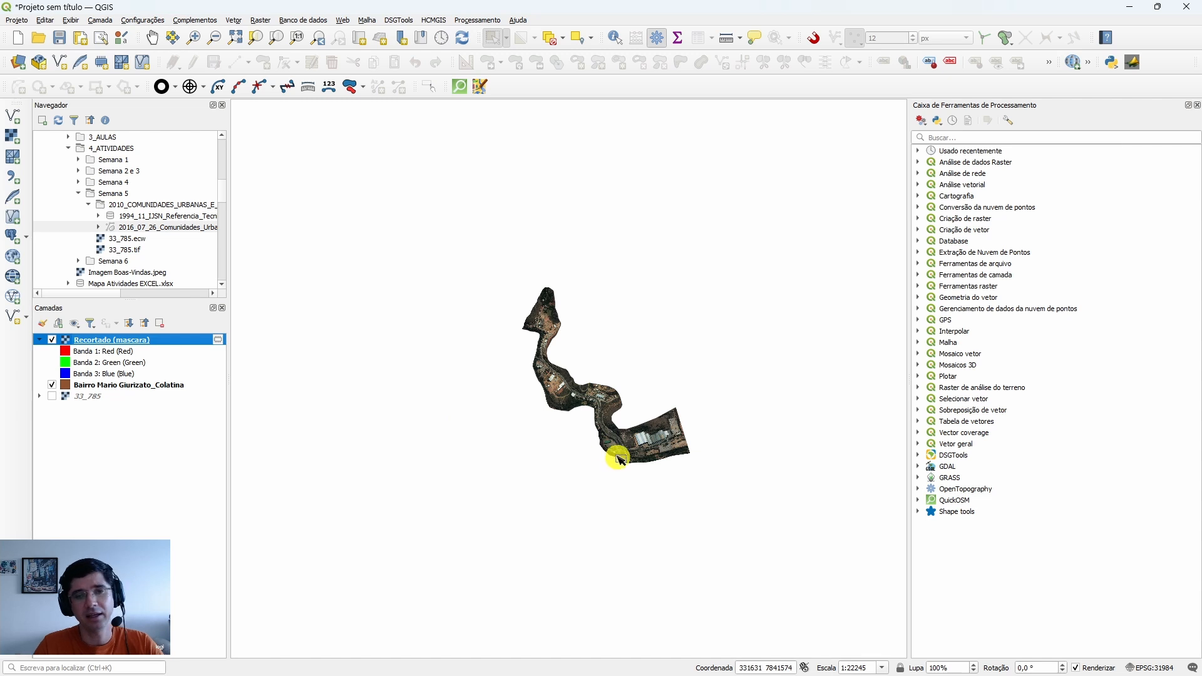
pyautogui.scroll(1, 618, 456)
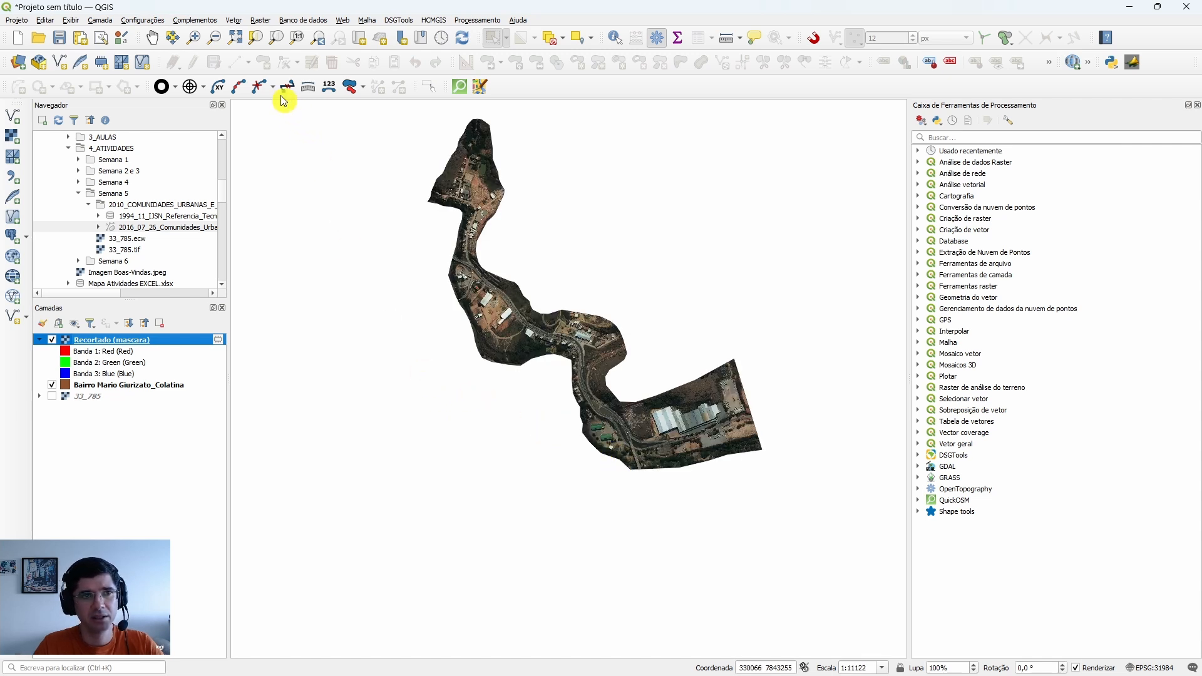
pyautogui.click(160, 40)
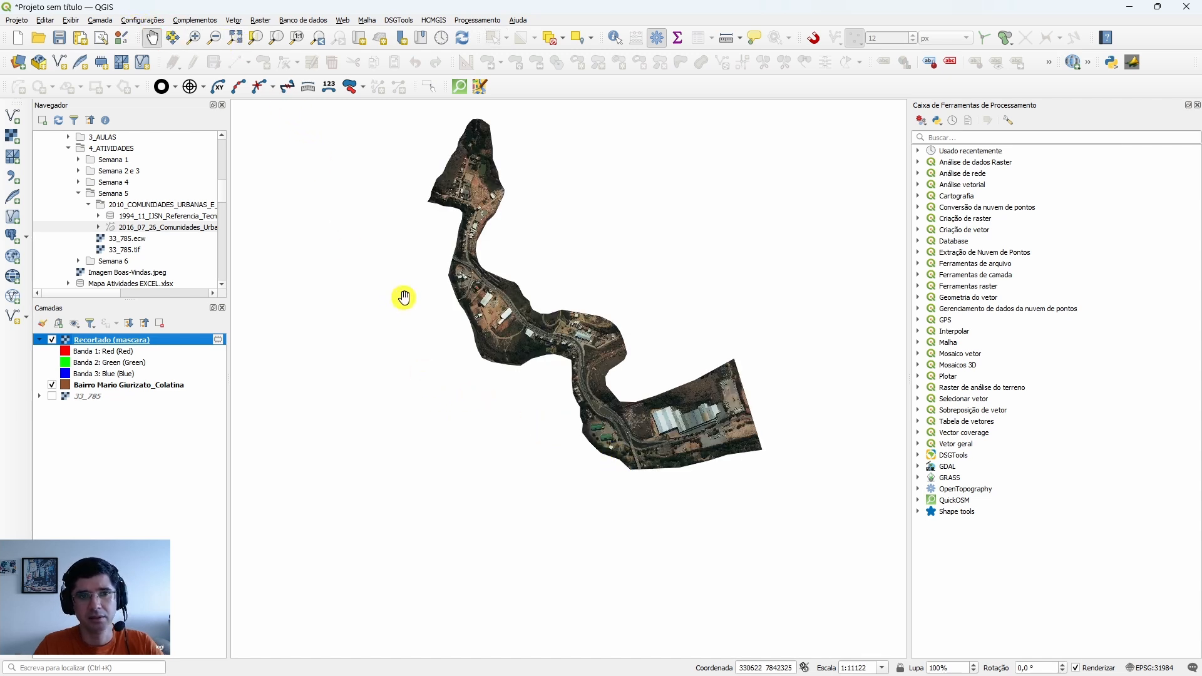
pyautogui.moveTo(400, 298); pyautogui.dragTo(387, 367)
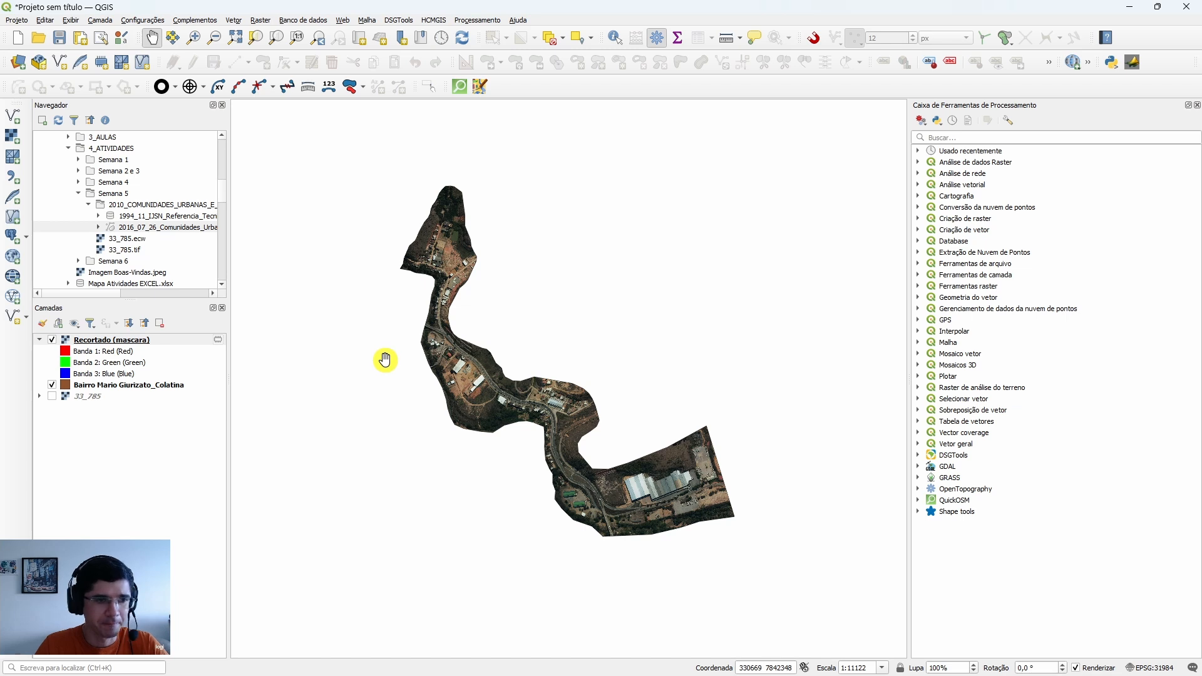
pyautogui.moveTo(352, 407); pyautogui.dragTo(374, 400)
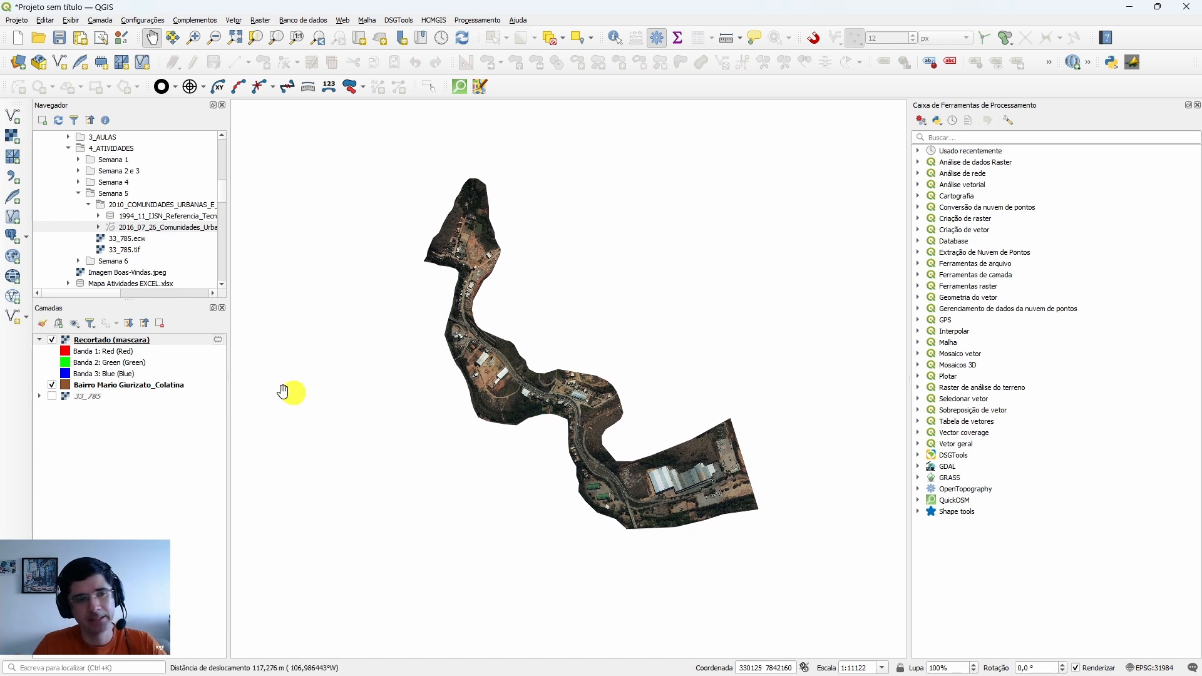
# Remove the full 33_785 raster from the project and collapse the band legend of the clipped raster layer.
pyautogui.click(51, 399)
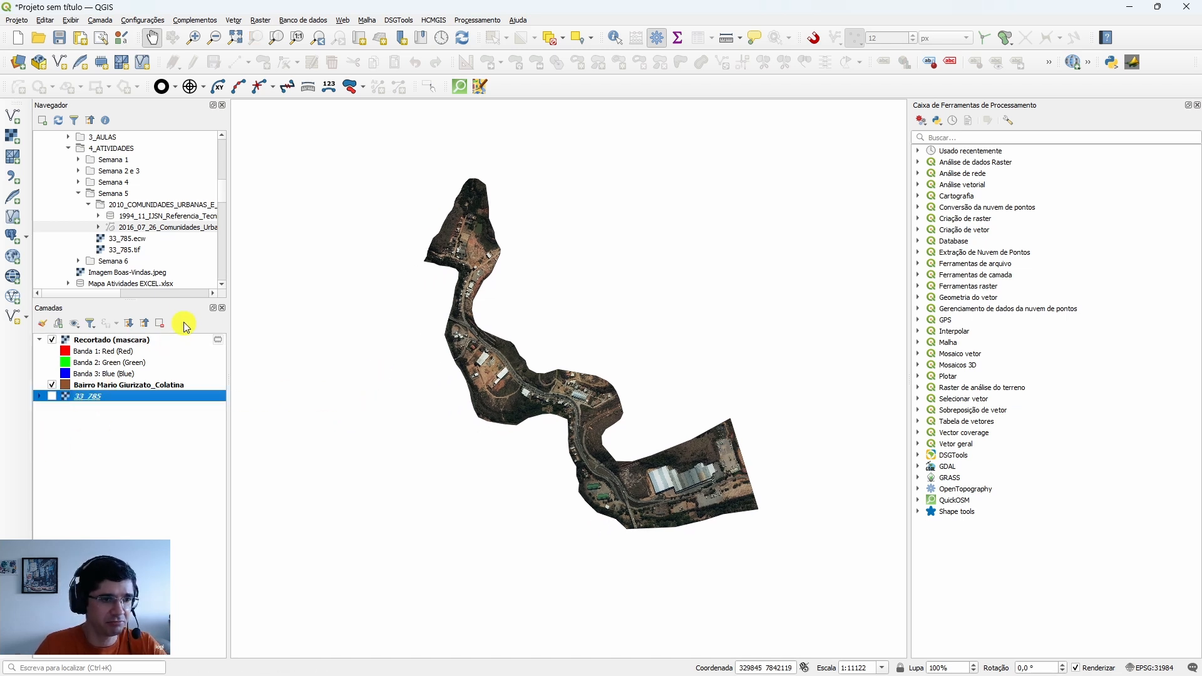
pyautogui.click(160, 323)
pyautogui.click(582, 358)
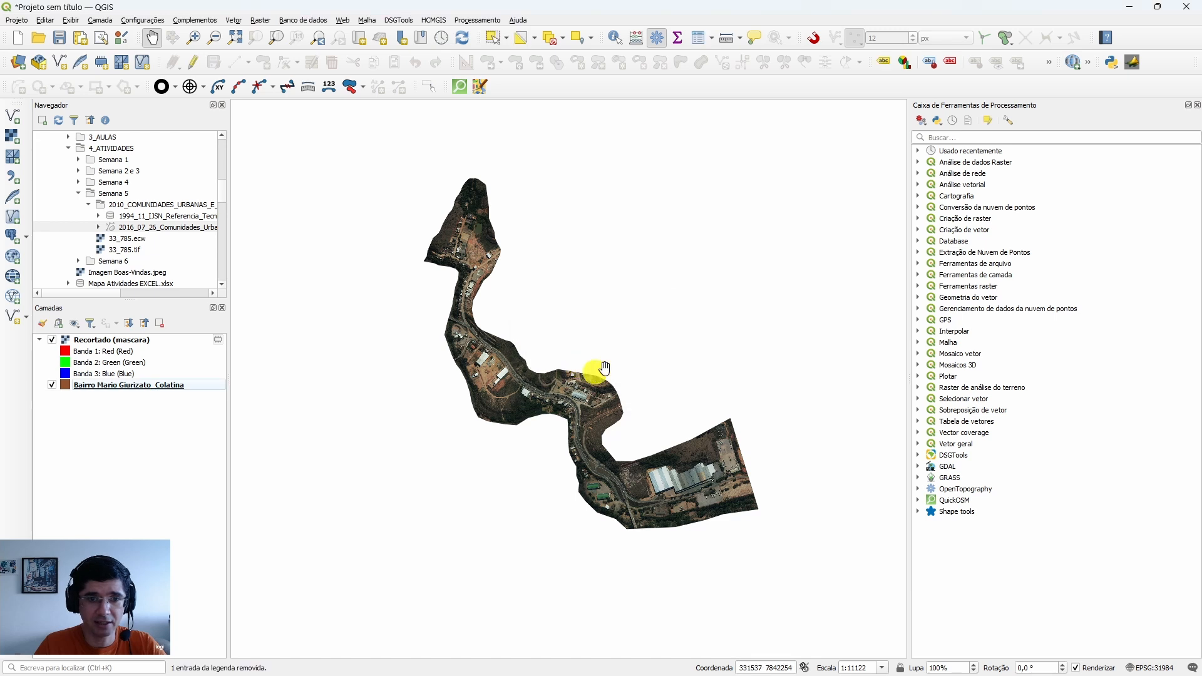
pyautogui.click(40, 339)
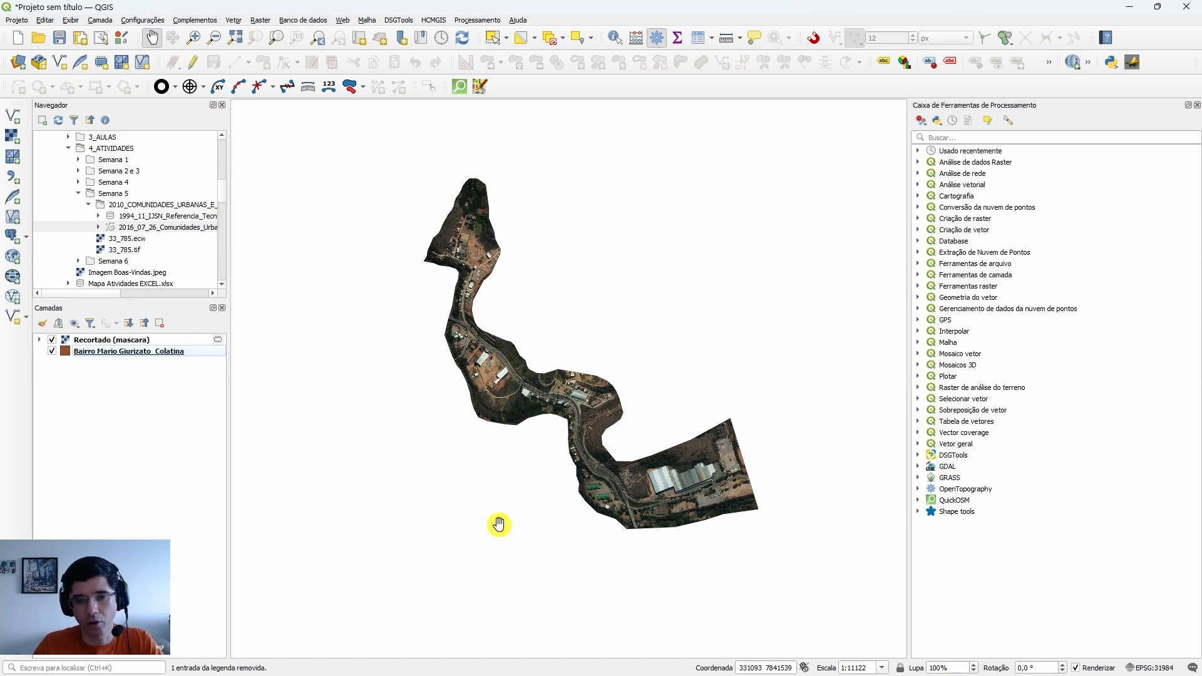
# Examine the clipped image from the large warehouses in the southeast up to the northern end of the neighbourhood.
pyautogui.scroll(1, 723, 487)
pyautogui.scroll(1, 712, 488)
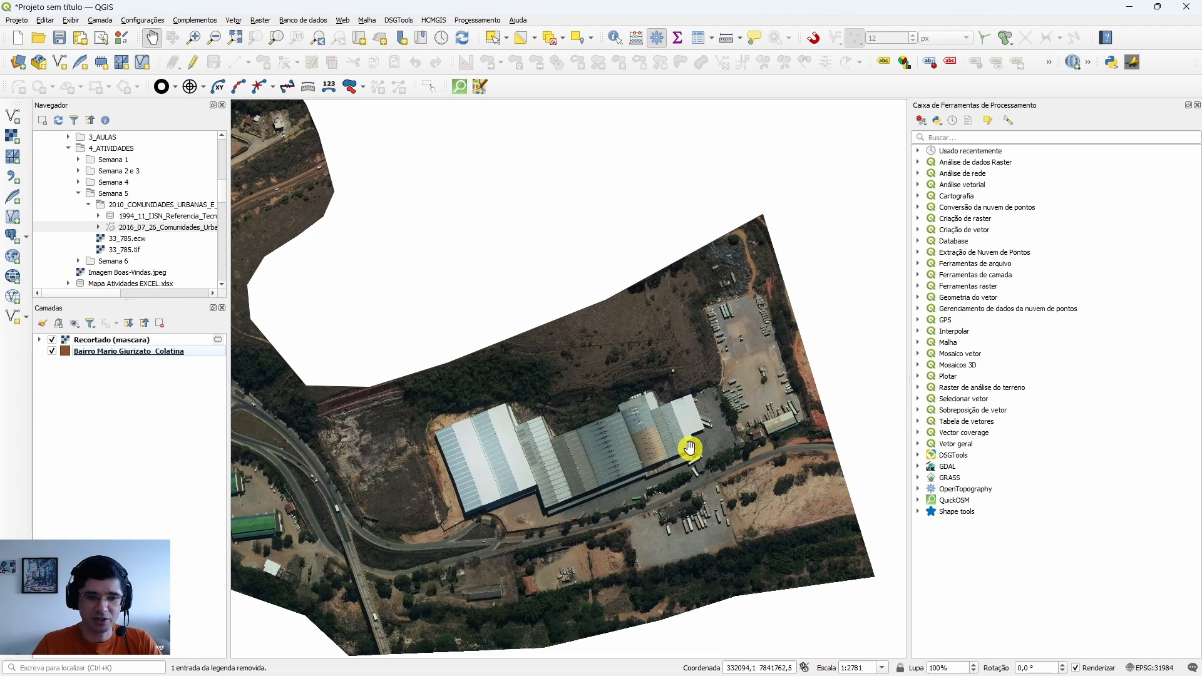
pyautogui.scroll(-1, 663, 456)
pyautogui.scroll(1, 630, 466)
pyautogui.scroll(-2, 458, 310)
pyautogui.moveTo(404, 264); pyautogui.dragTo(469, 361)
pyautogui.scroll(2, 499, 395)
pyautogui.moveTo(445, 126); pyautogui.dragTo(604, 320)
pyautogui.moveTo(282, 250); pyautogui.dragTo(482, 381)
pyautogui.moveTo(346, 238); pyautogui.dragTo(429, 426)
pyautogui.moveTo(458, 196); pyautogui.dragTo(491, 317)
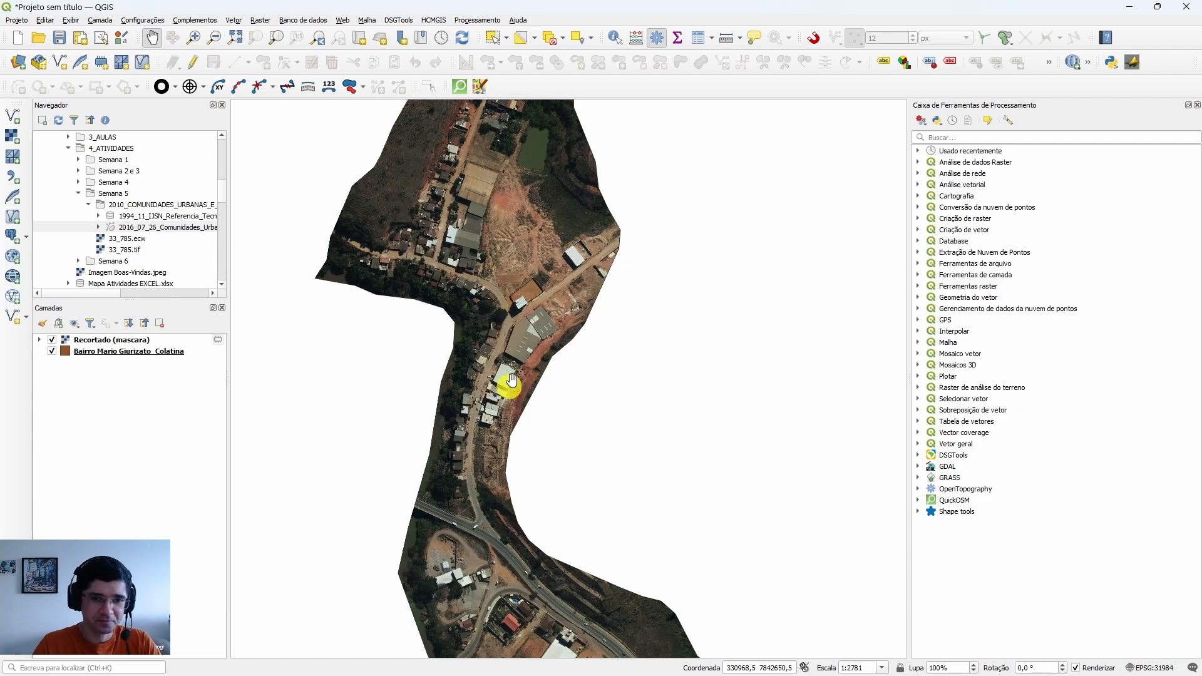
pyautogui.moveTo(476, 523); pyautogui.dragTo(475, 476)
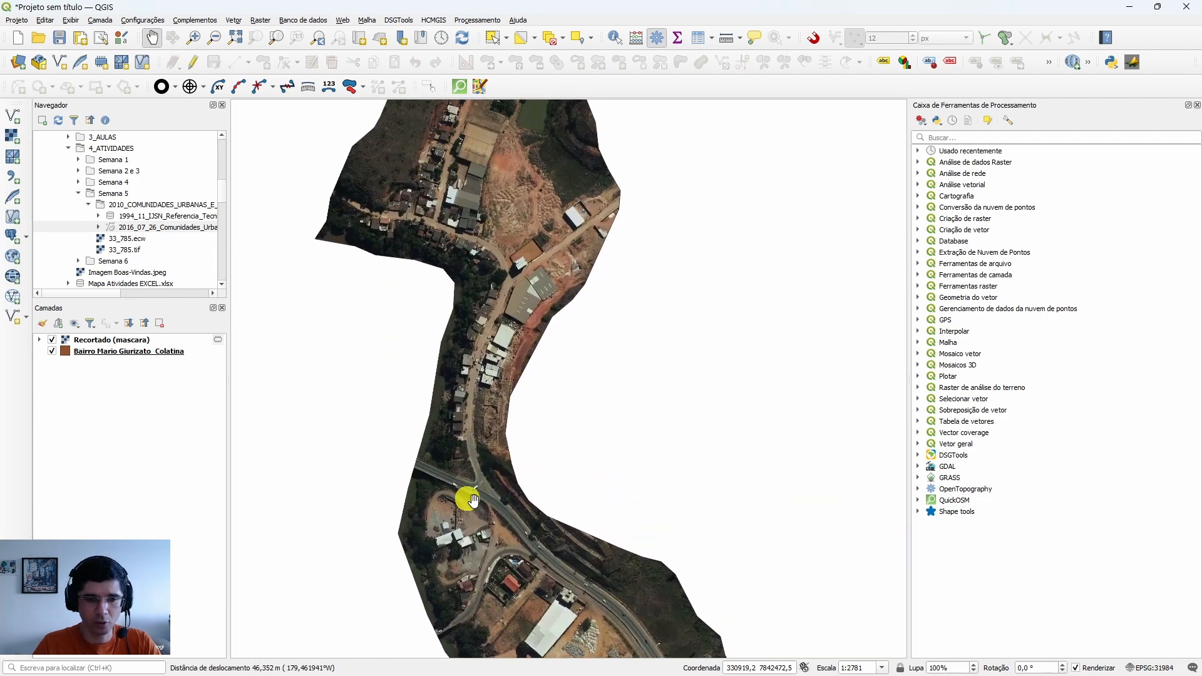
pyautogui.moveTo(501, 534); pyautogui.dragTo(432, 333)
pyautogui.scroll(-2, 432, 332)
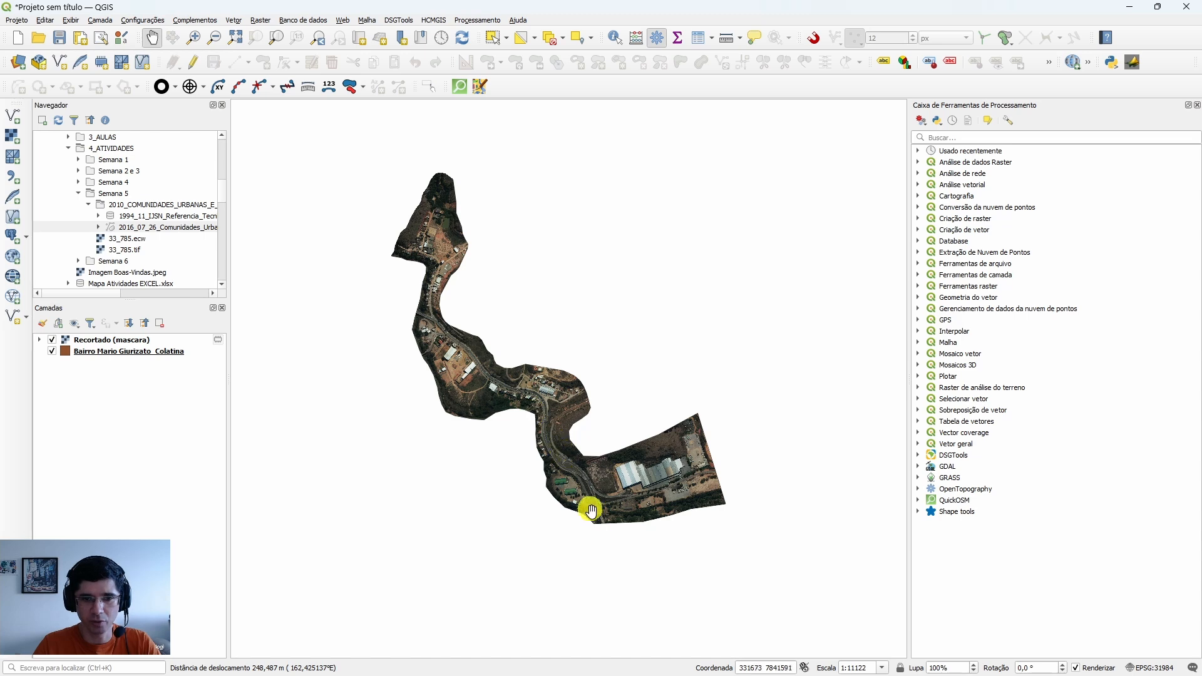
# Examine the western and southern edges of the clipped neighbourhood up close, ending with the whole area in view.
pyautogui.scroll(1, 430, 342)
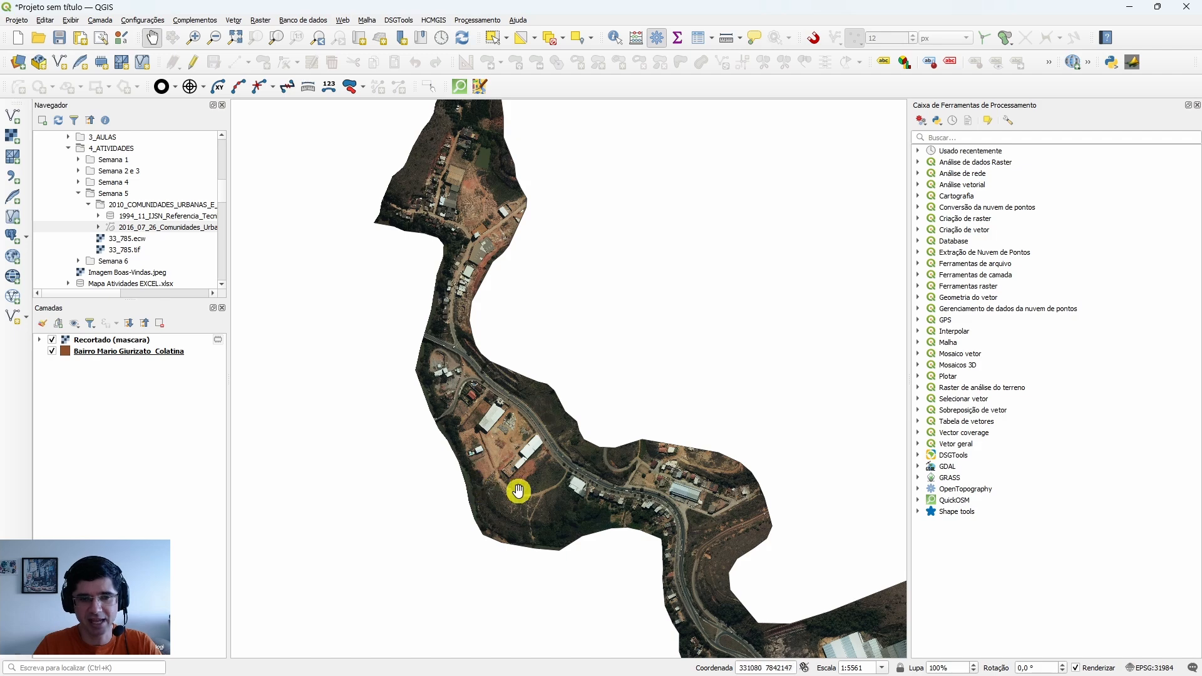
pyautogui.moveTo(517, 491); pyautogui.dragTo(492, 343)
pyautogui.scroll(3, 492, 343)
pyautogui.scroll(-1, 448, 288)
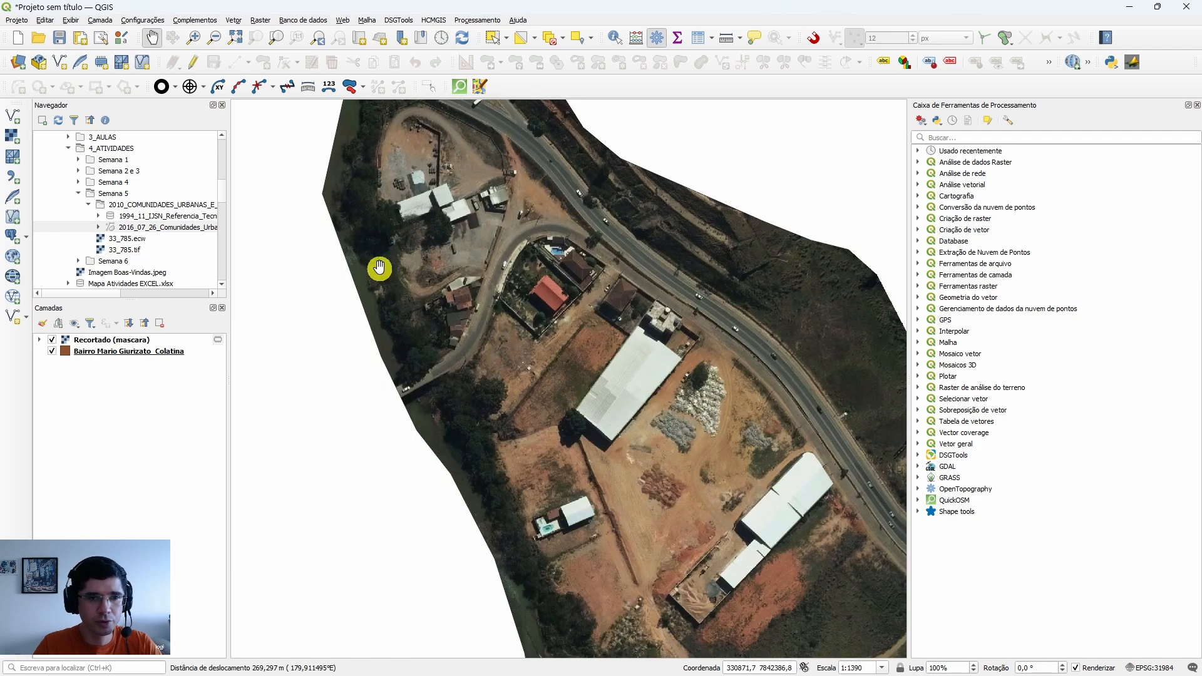
pyautogui.moveTo(379, 265); pyautogui.dragTo(497, 488)
pyautogui.moveTo(509, 215); pyautogui.dragTo(537, 451)
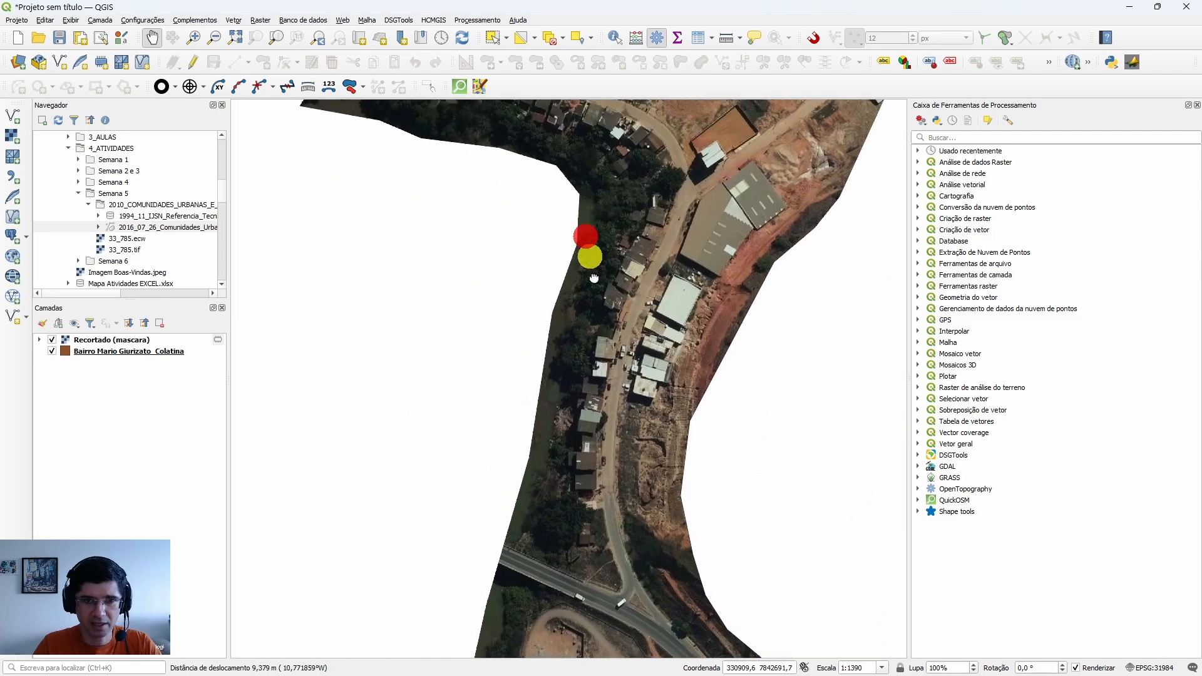
pyautogui.moveTo(584, 246); pyautogui.dragTo(600, 410)
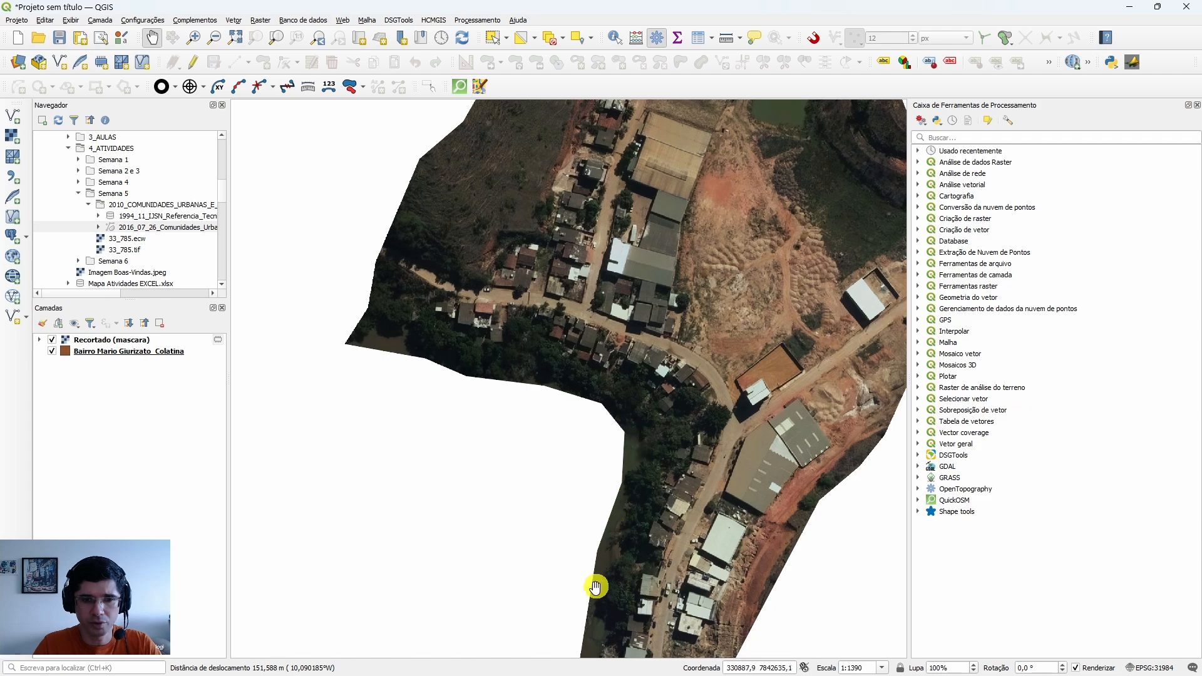
pyautogui.moveTo(596, 585); pyautogui.dragTo(557, 213)
pyautogui.moveTo(485, 524); pyautogui.dragTo(453, 149)
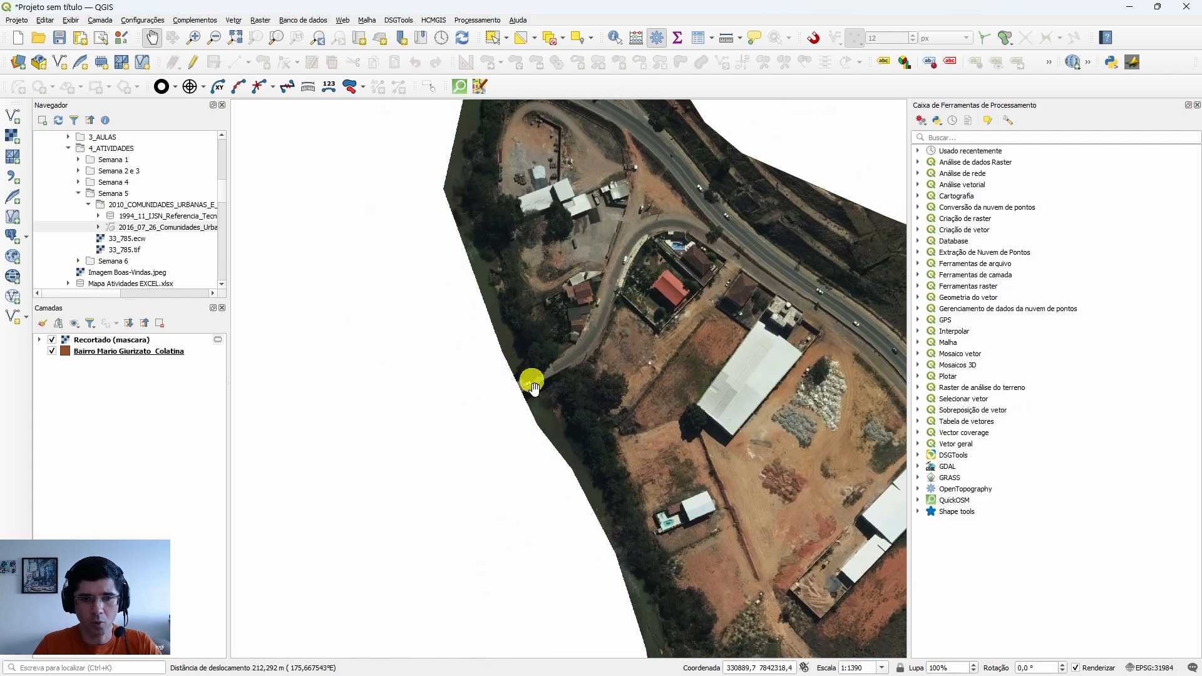
pyautogui.moveTo(562, 489); pyautogui.dragTo(411, 124)
pyautogui.moveTo(542, 432); pyautogui.dragTo(370, 268)
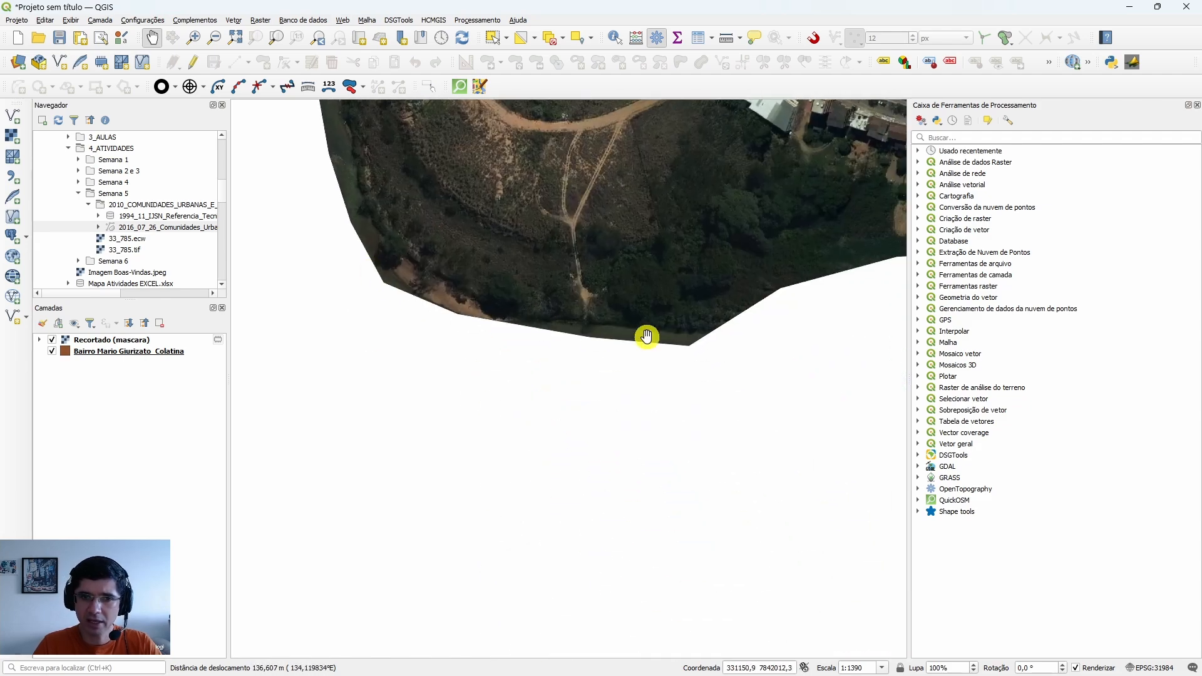
pyautogui.scroll(-2, 542, 412)
pyautogui.moveTo(614, 449); pyautogui.dragTo(539, 348)
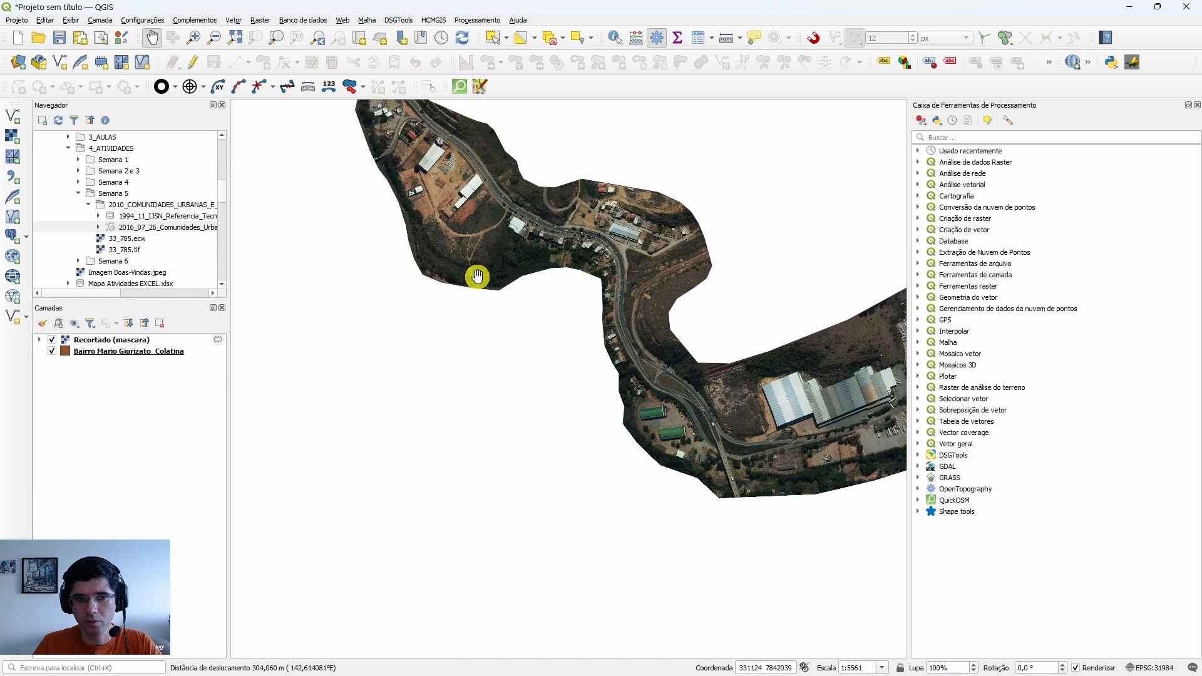
pyautogui.moveTo(360, 155); pyautogui.dragTo(447, 398)
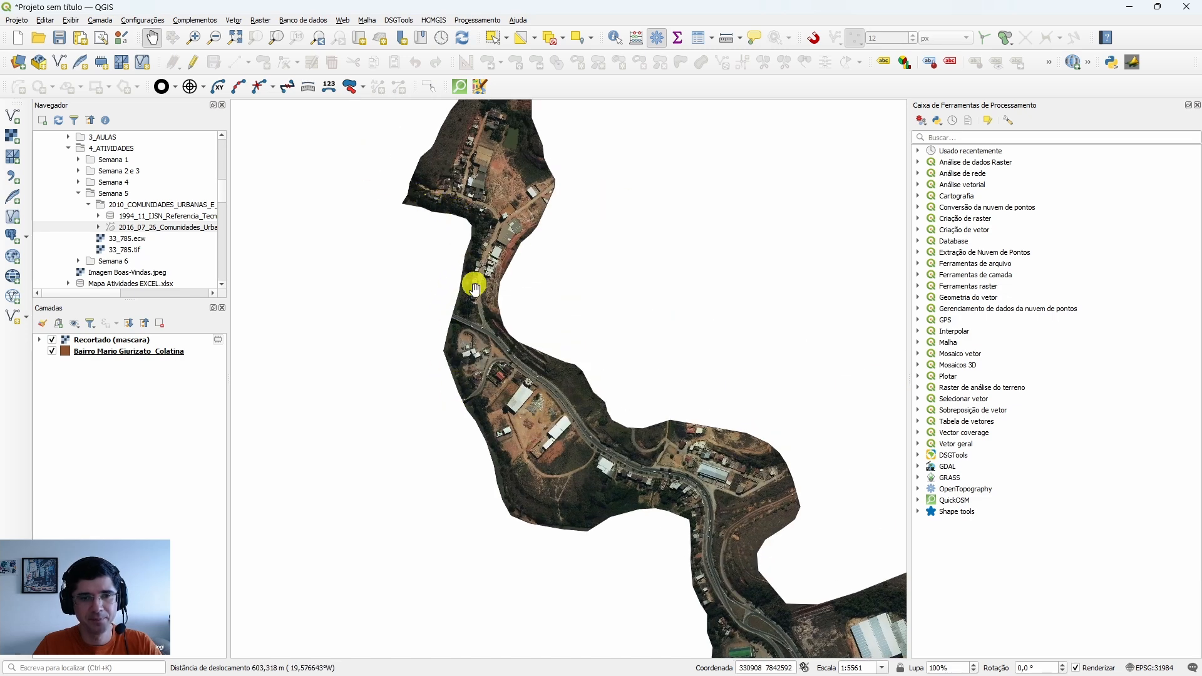
pyautogui.moveTo(467, 518); pyautogui.dragTo(375, 382)
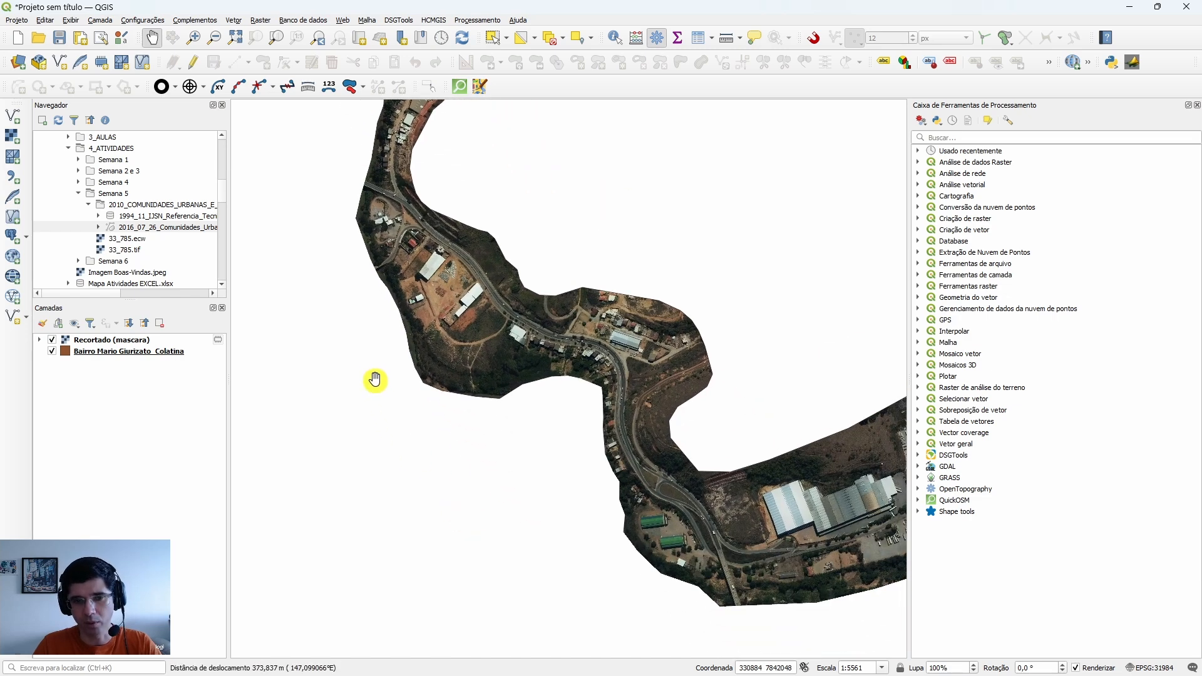
pyautogui.scroll(-2, 444, 436)
pyautogui.scroll(1, 445, 455)
pyautogui.moveTo(446, 470); pyautogui.dragTo(490, 481)
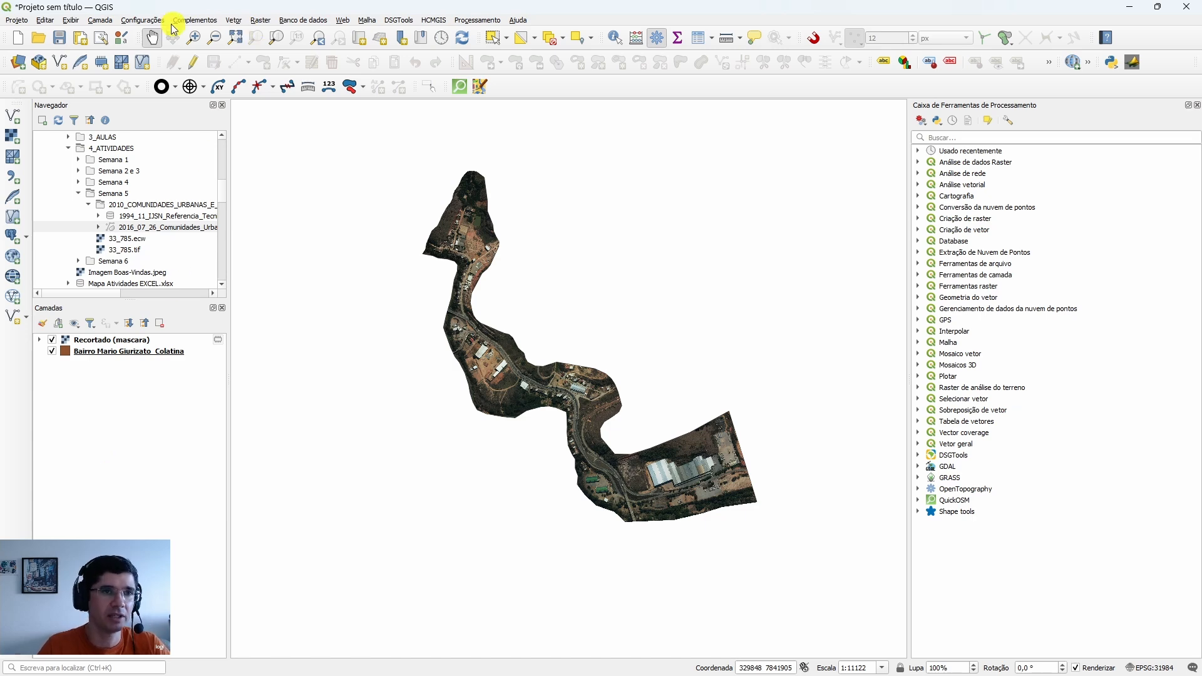
# Start a new shapefile layer and set its file as "Edificacoes" in the Semana 5 folder.
pyautogui.click(100, 20)
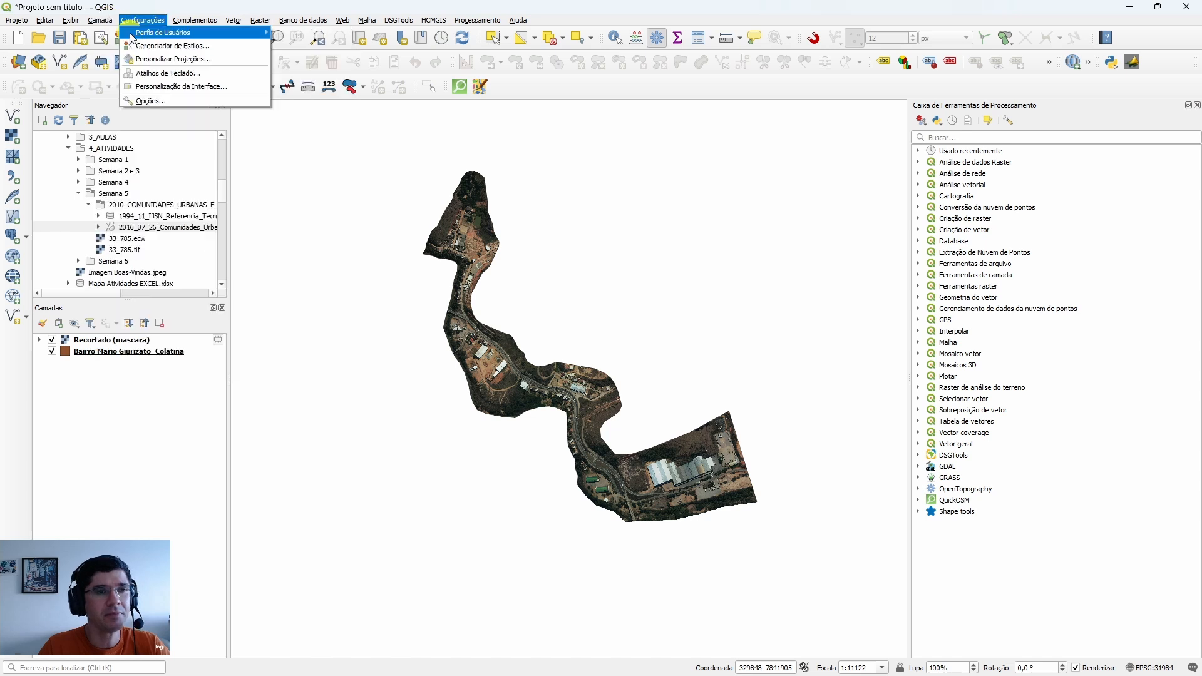
pyautogui.moveTo(130, 48)
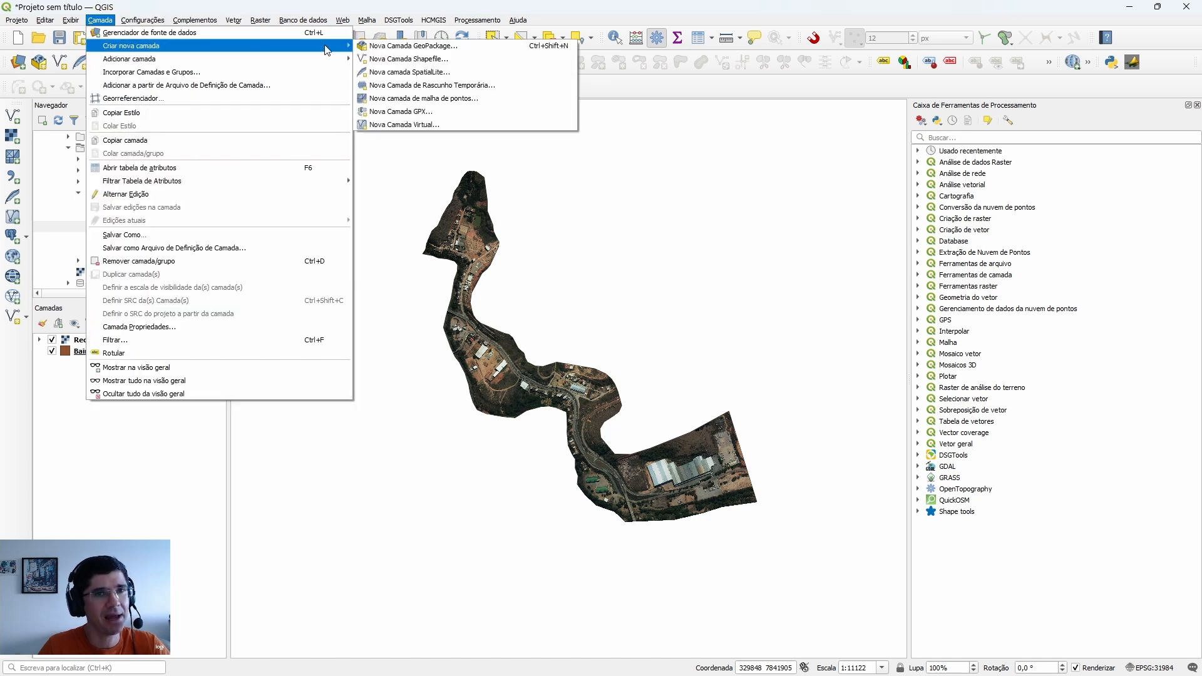
pyautogui.click(403, 59)
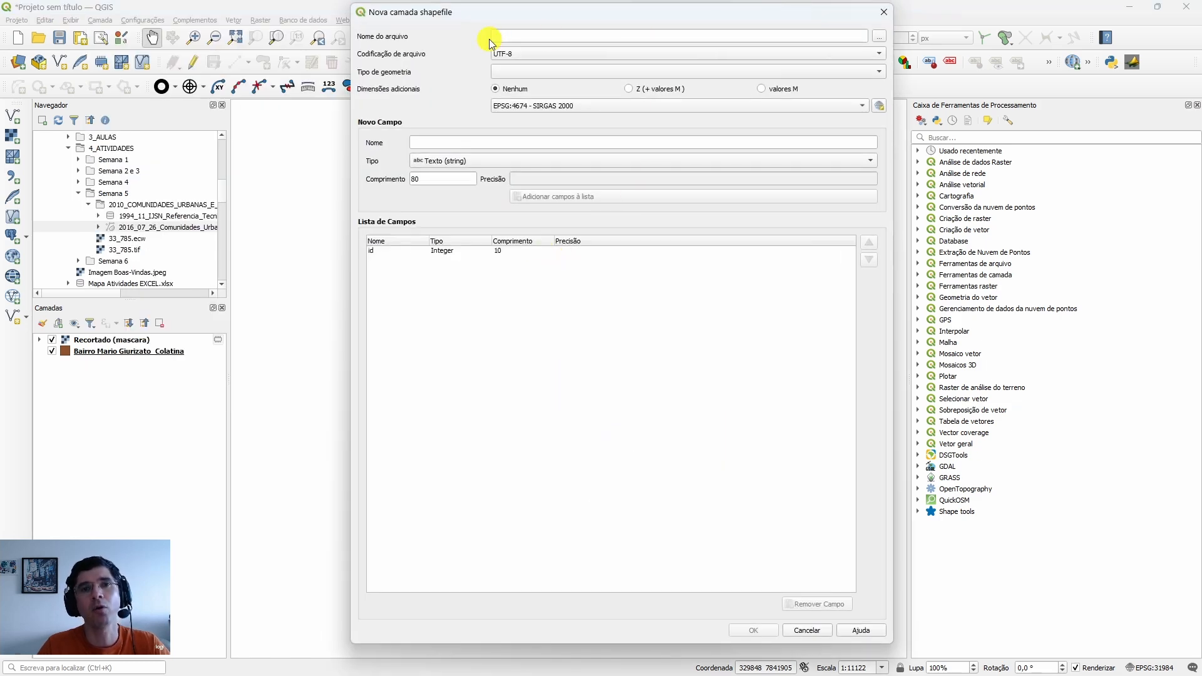
pyautogui.click(879, 39)
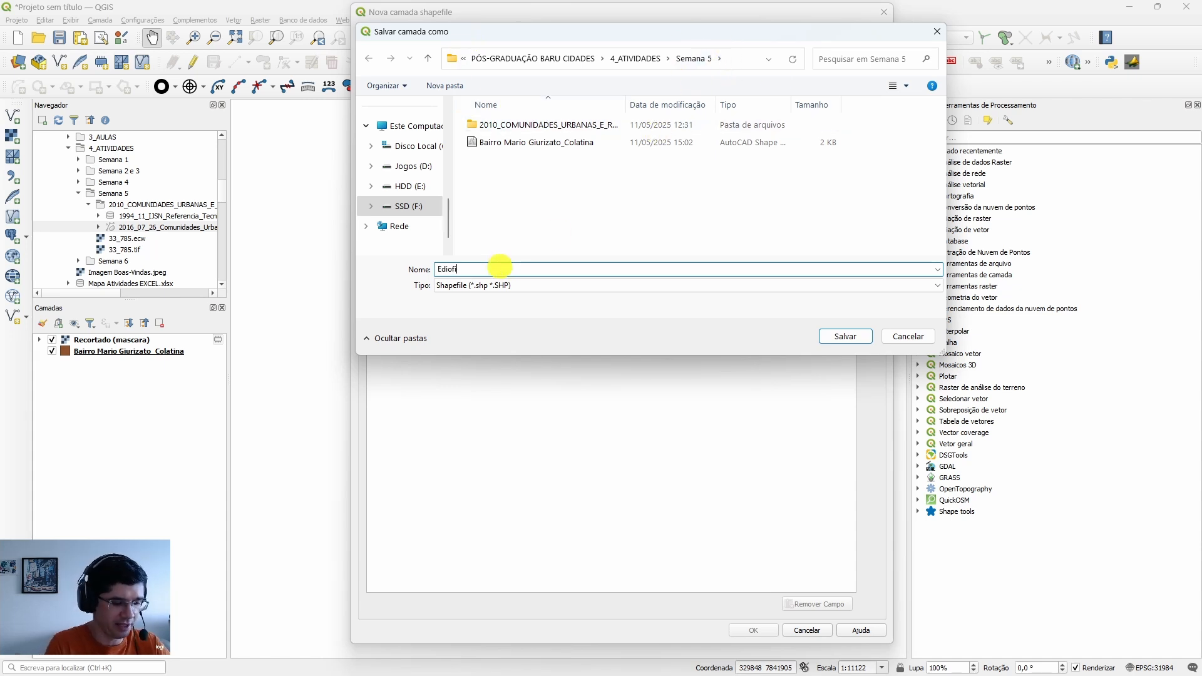
pyautogui.press('BackSpace')
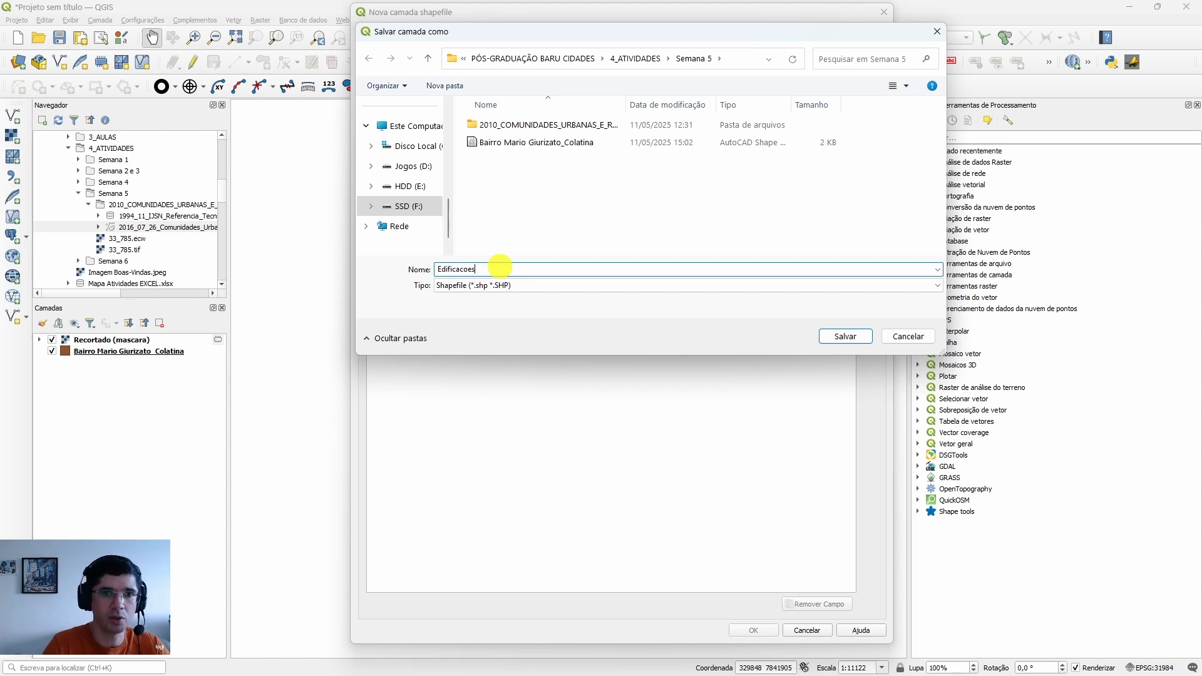
pyautogui.click(851, 338)
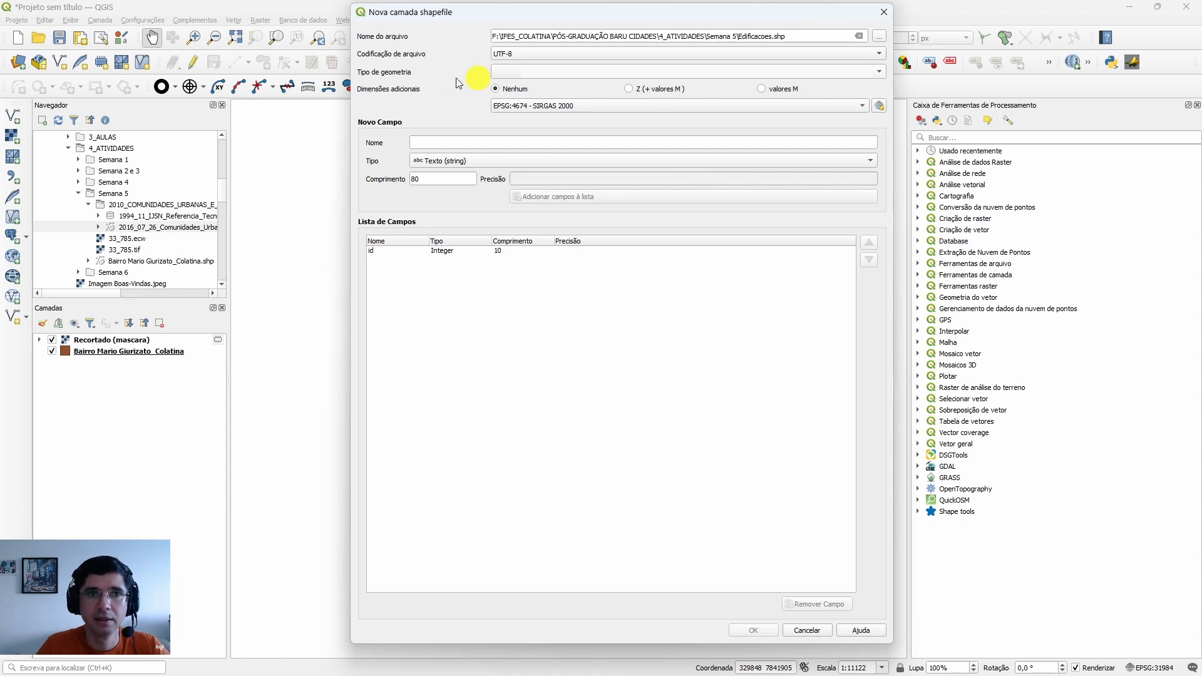
# Create the Edificacoes layer with Polígono geometry in the project coordinate system EPSG:31984 - SIRGAS 2000 / UTM zone 24S.
pyautogui.click(509, 77)
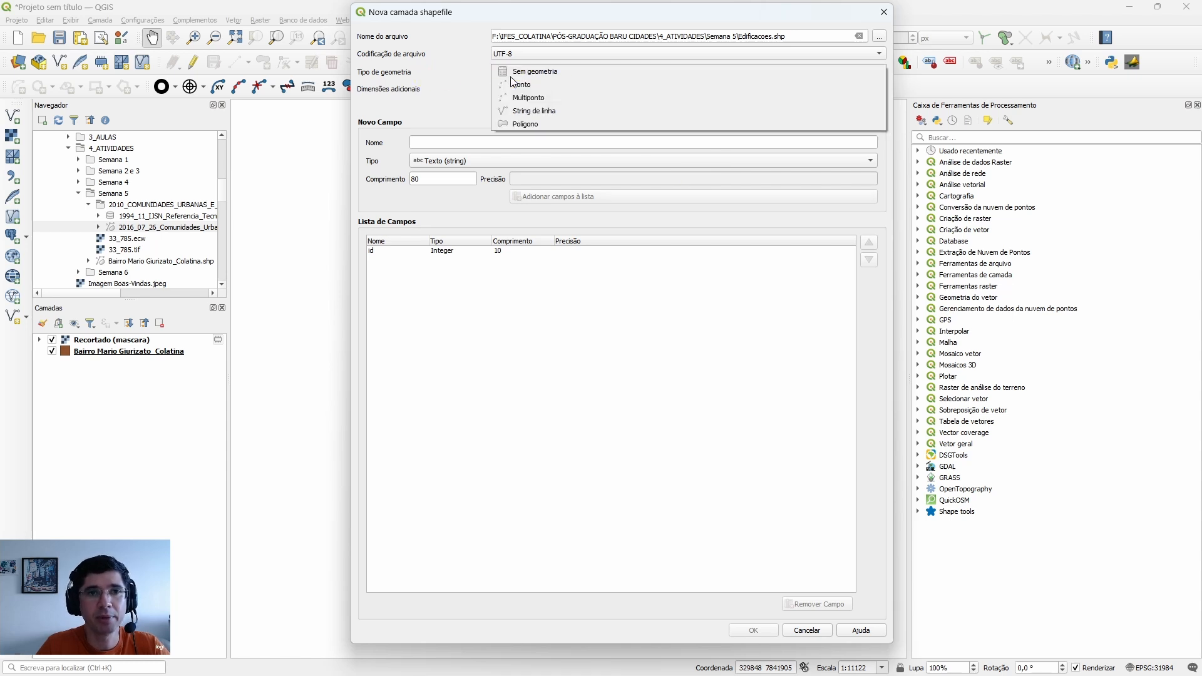
pyautogui.click(533, 124)
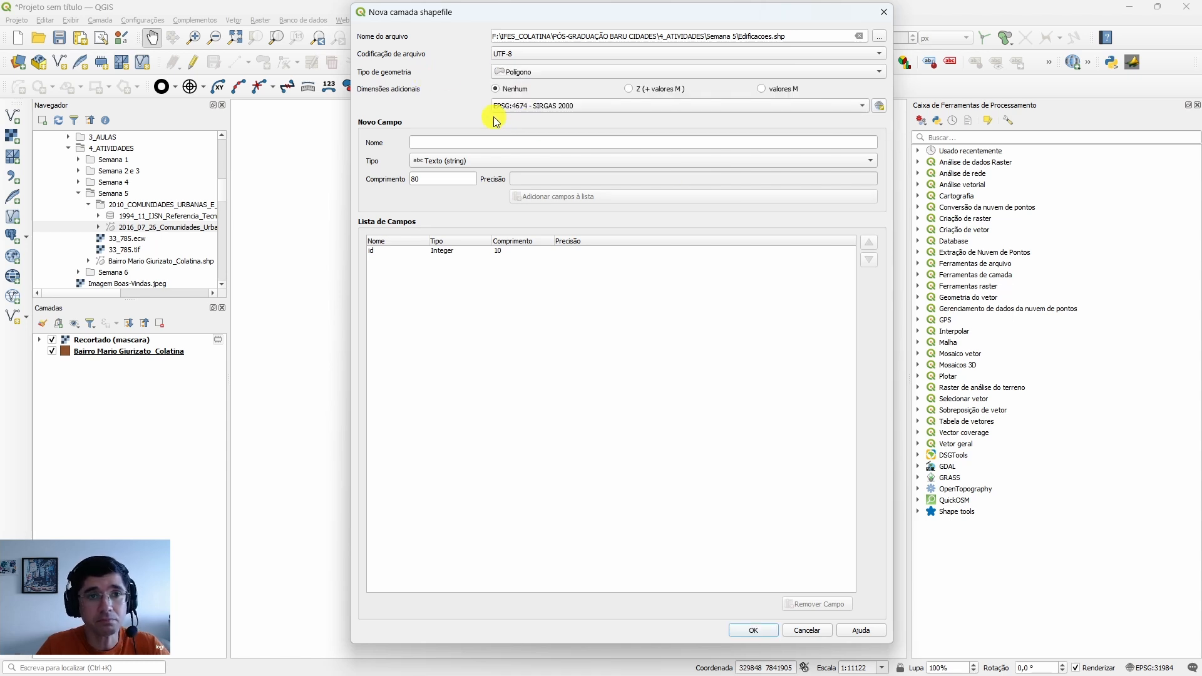
pyautogui.click(540, 109)
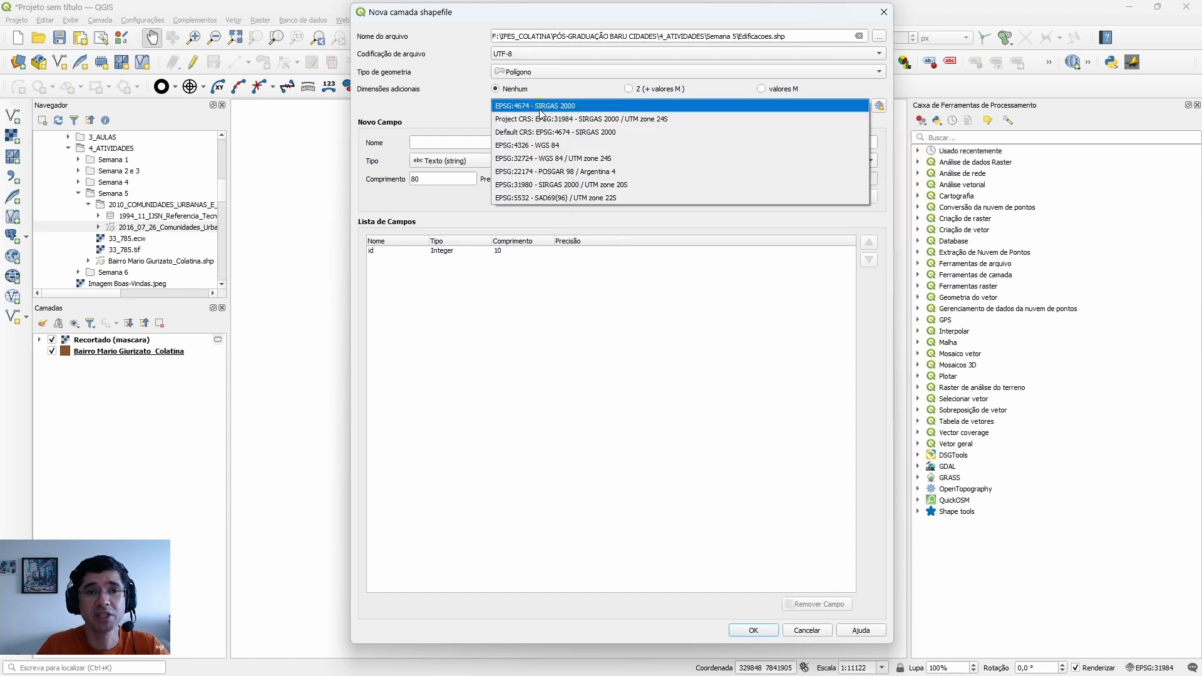
pyautogui.click(559, 119)
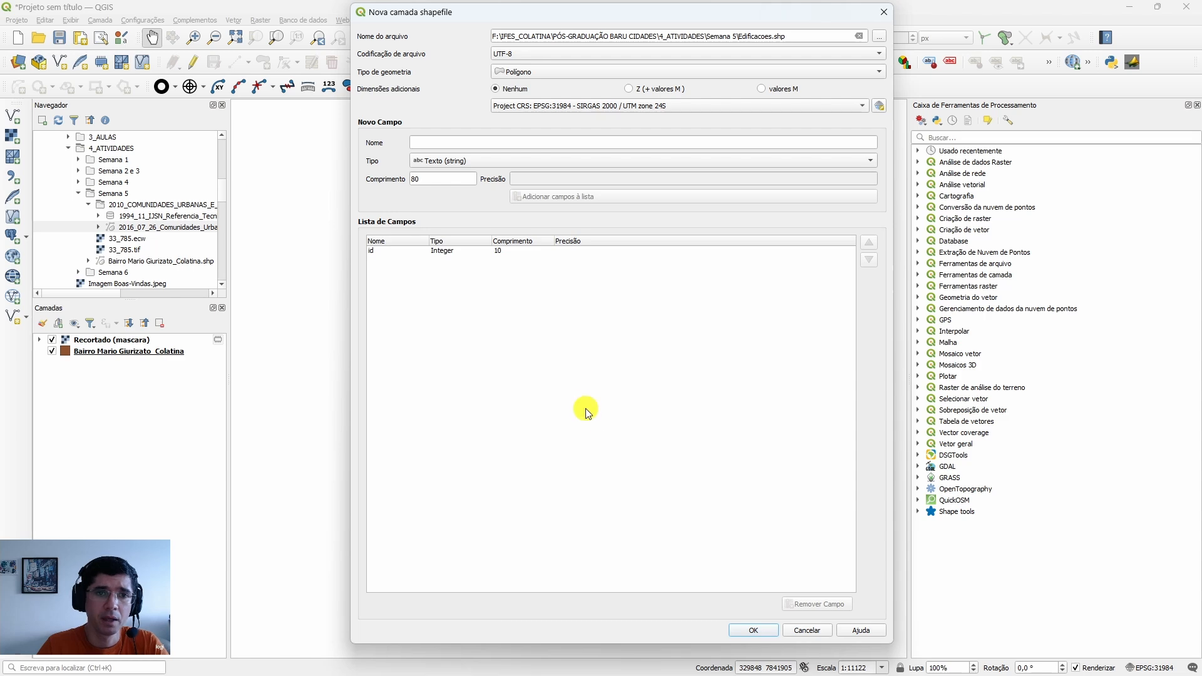
pyautogui.click(754, 630)
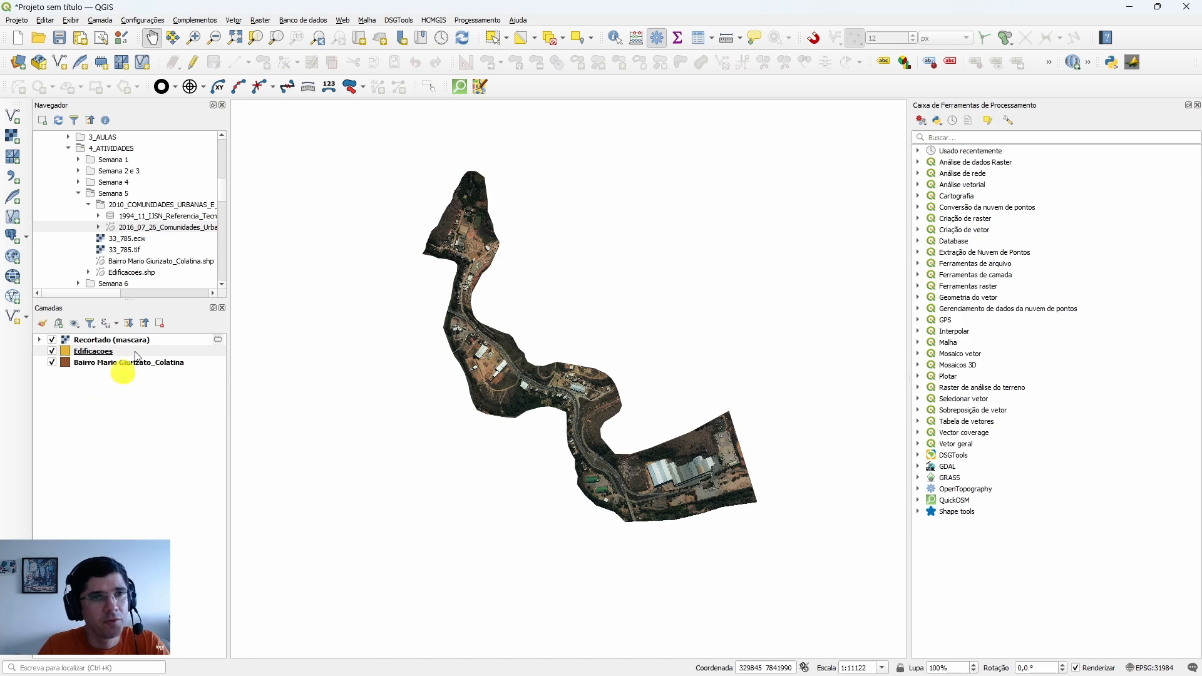
# Start another new shapefile layer and set its file as "Rodovias" in the Semana 5 folder.
pyautogui.click(111, 22)
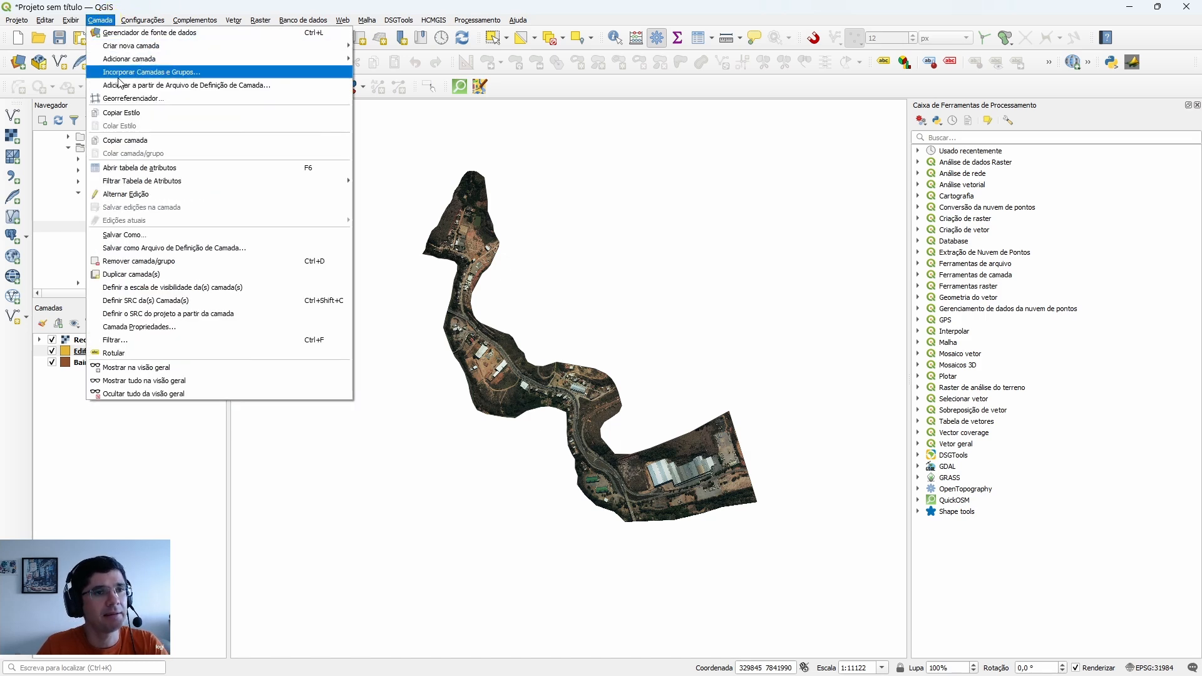
pyautogui.moveTo(149, 49)
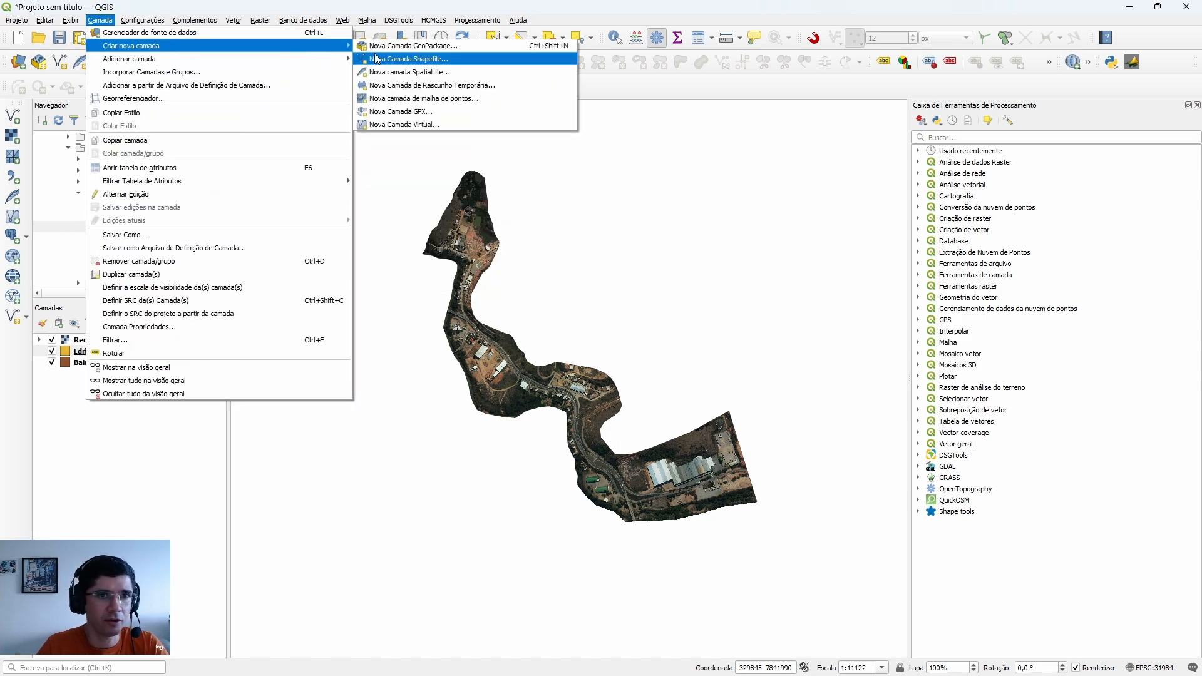
pyautogui.click(413, 60)
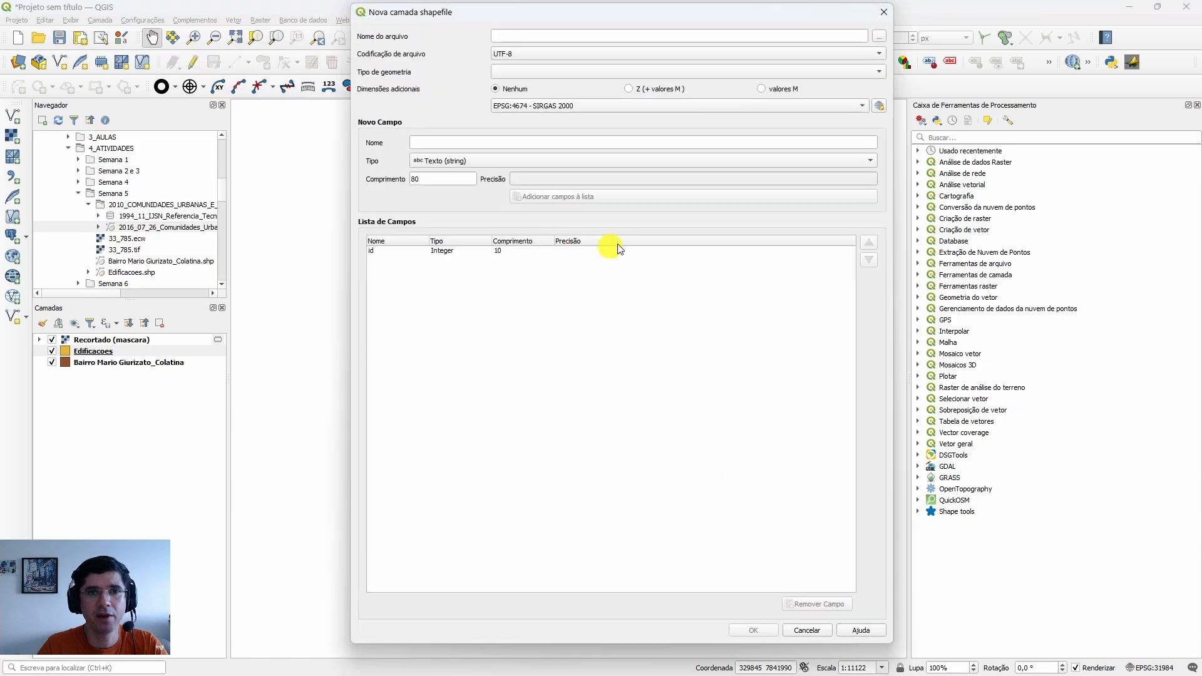
pyautogui.click(880, 38)
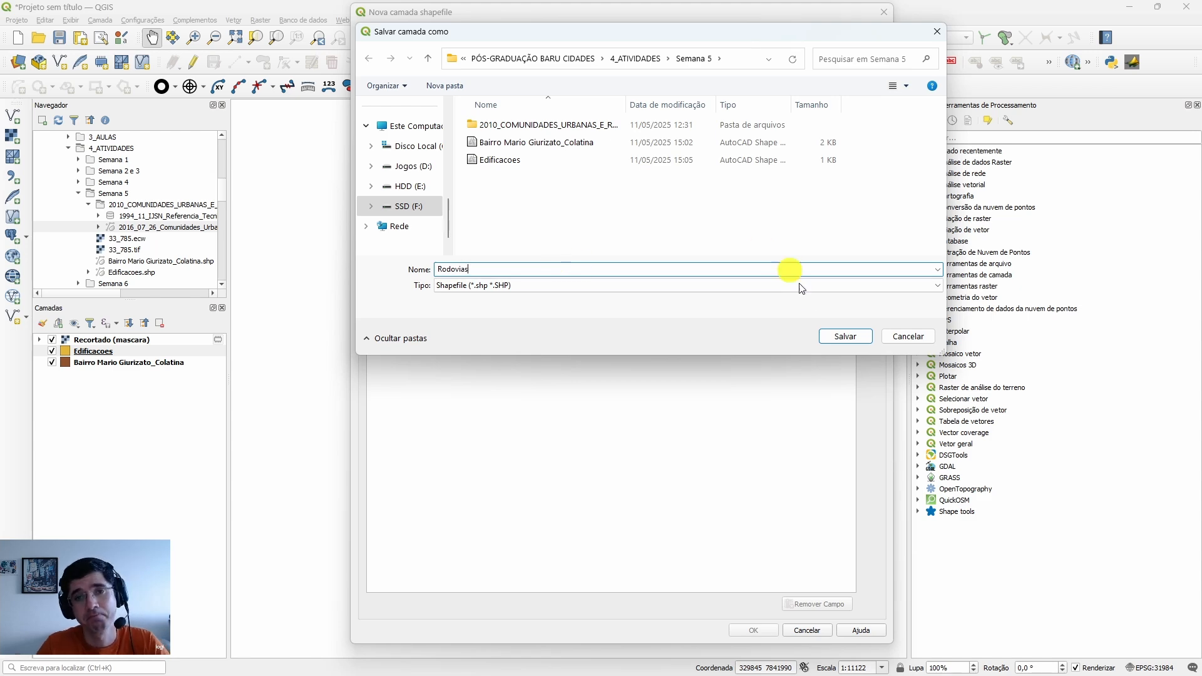
pyautogui.click(841, 337)
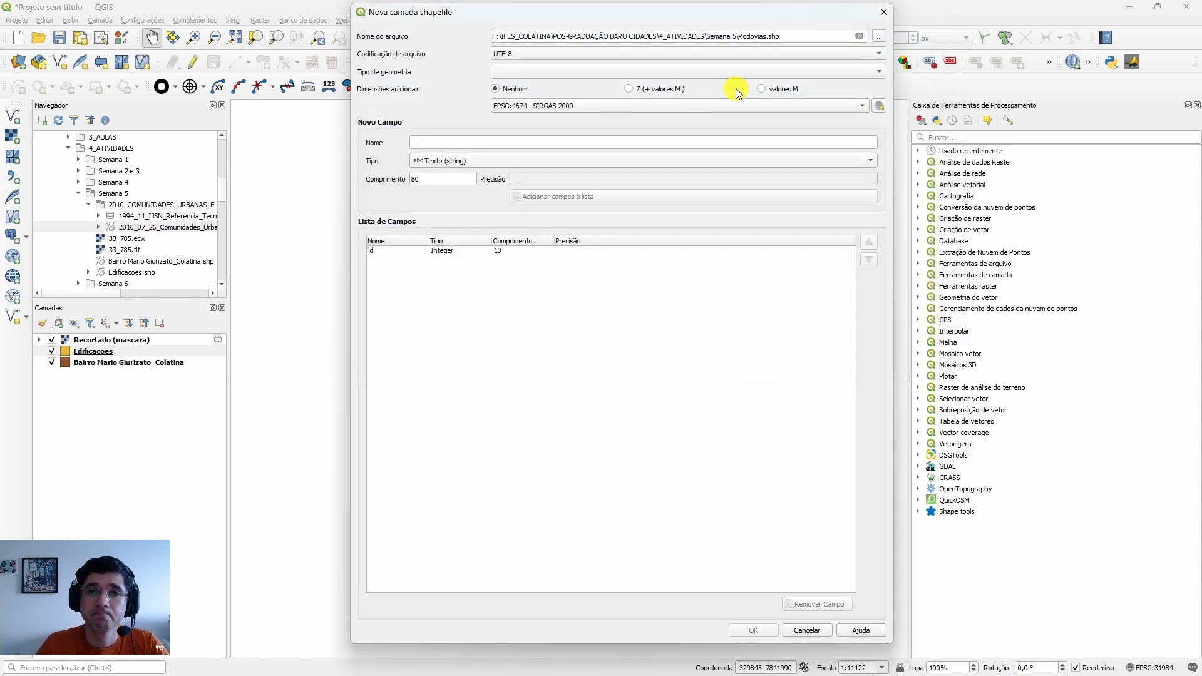
# Create the Rodovias layer with String de linha geometry in the project coordinate system EPSG:31984 - SIRGAS 2000 / UTM zone 24S.
pyautogui.click(613, 73)
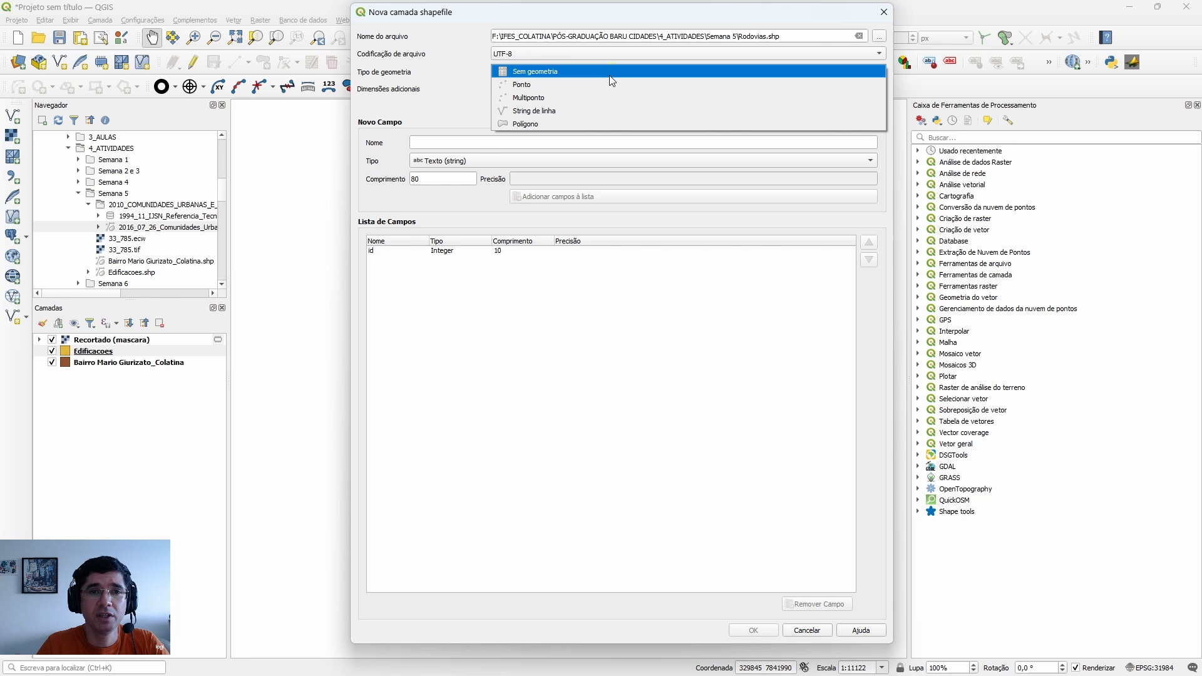
pyautogui.click(526, 111)
pyautogui.click(589, 105)
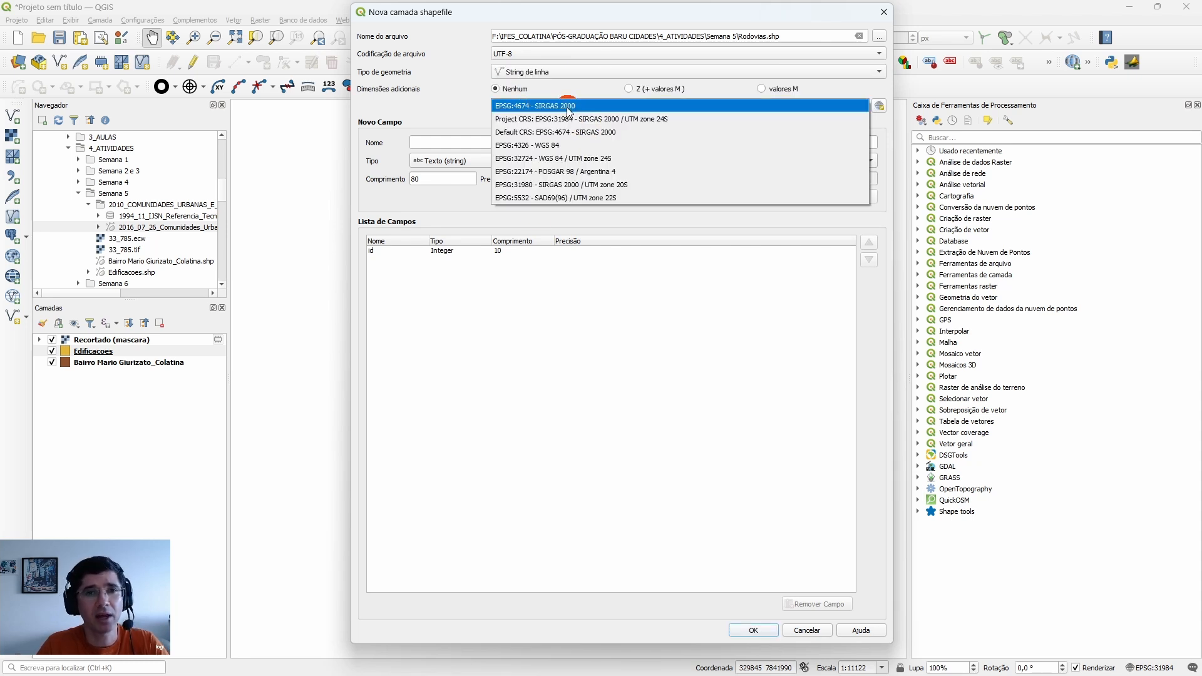
pyautogui.click(582, 115)
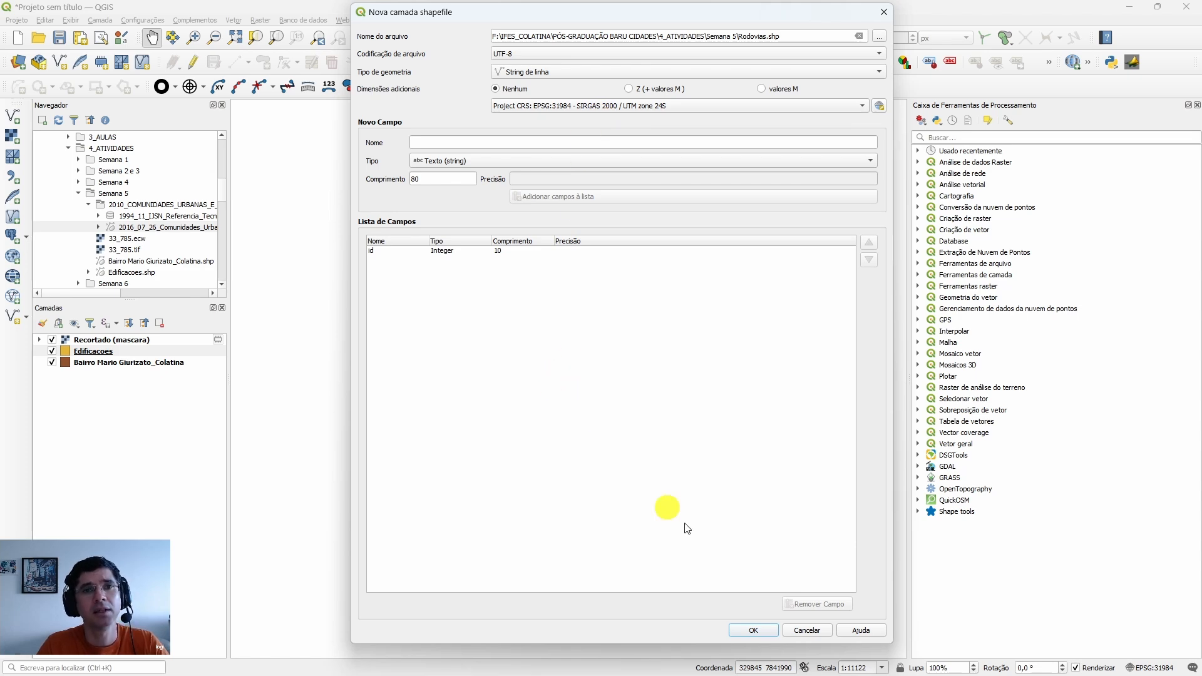
pyautogui.click(753, 632)
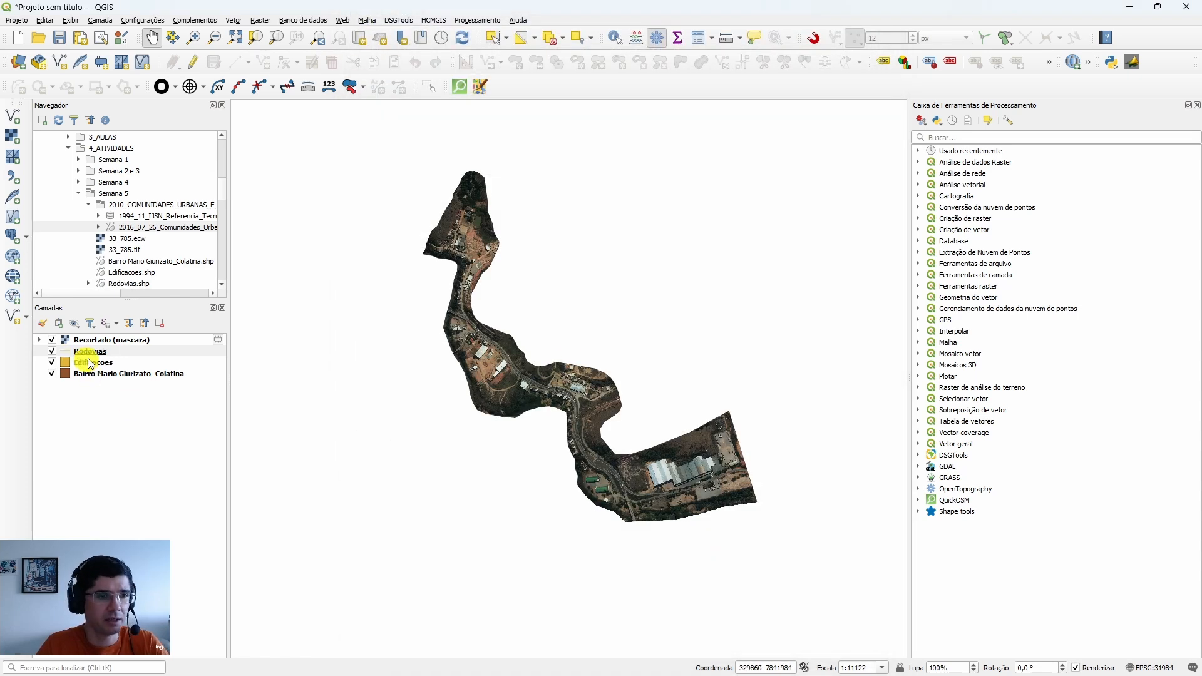
# Start a new shapefile layer and set its file as "Vias de Acesso" in the Semana 5 folder.
pyautogui.click(100, 20)
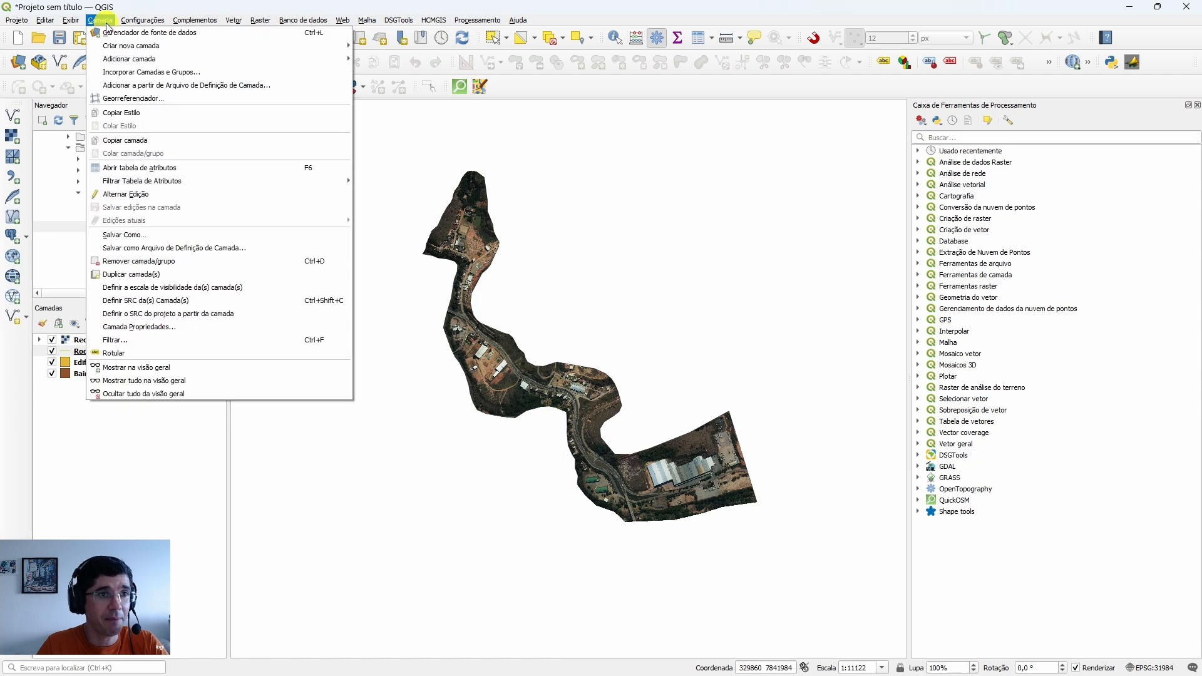
pyautogui.moveTo(133, 59)
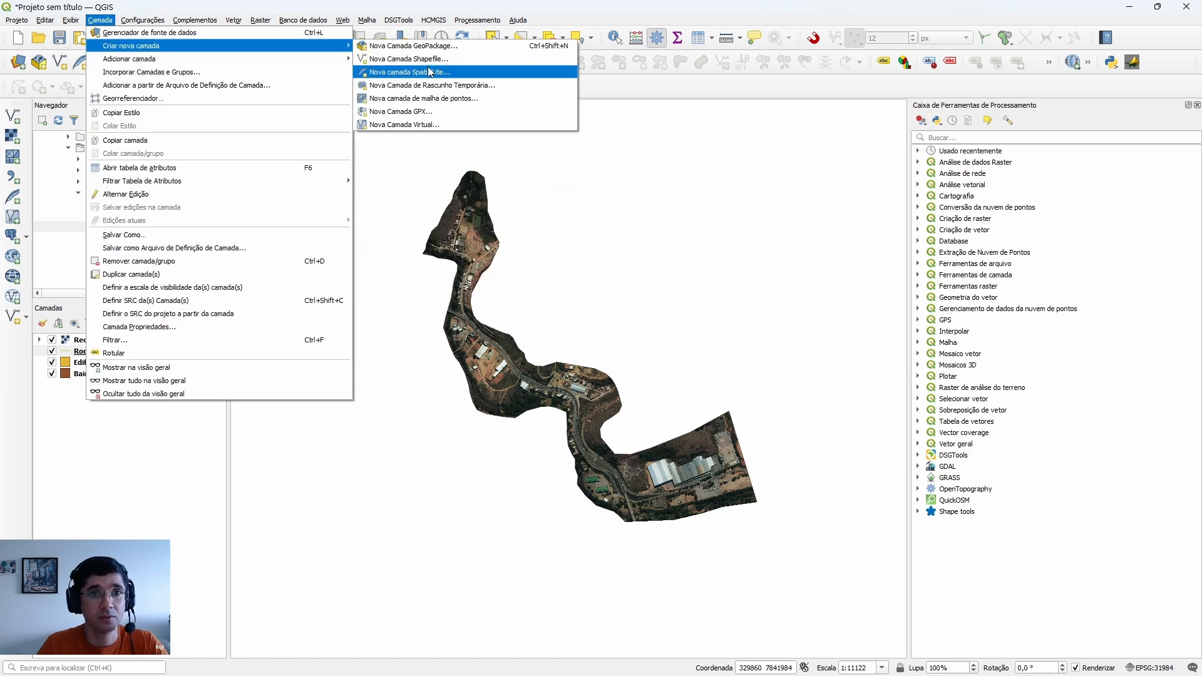
pyautogui.click(401, 59)
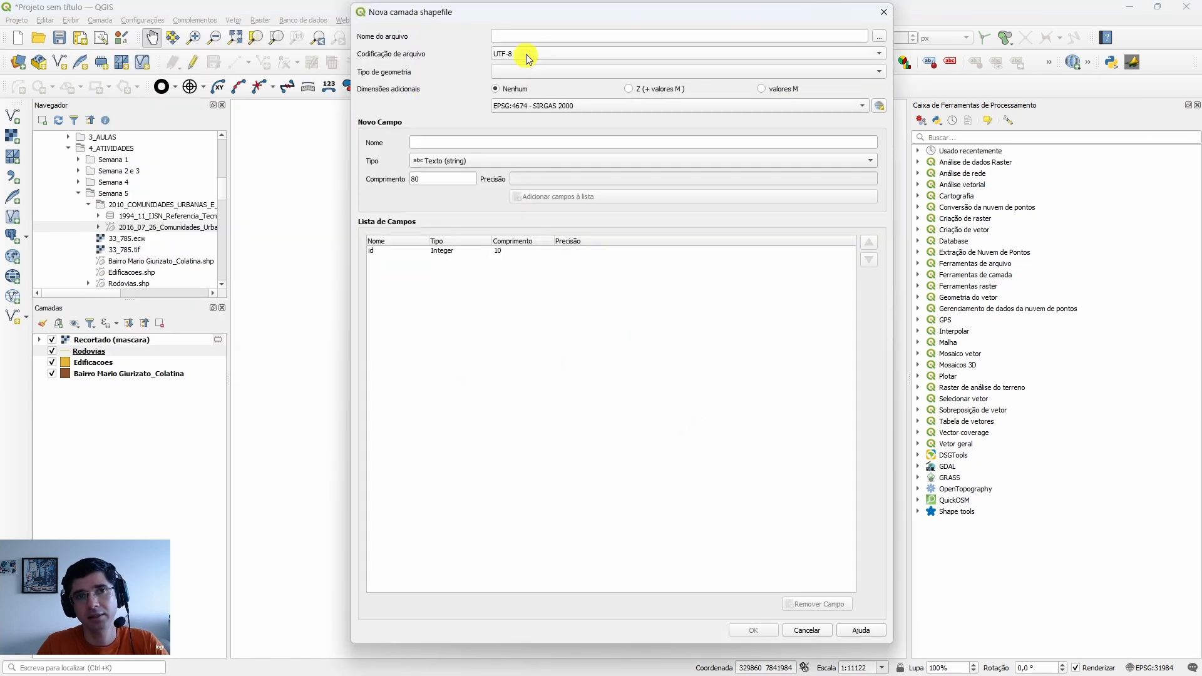
pyautogui.click(879, 36)
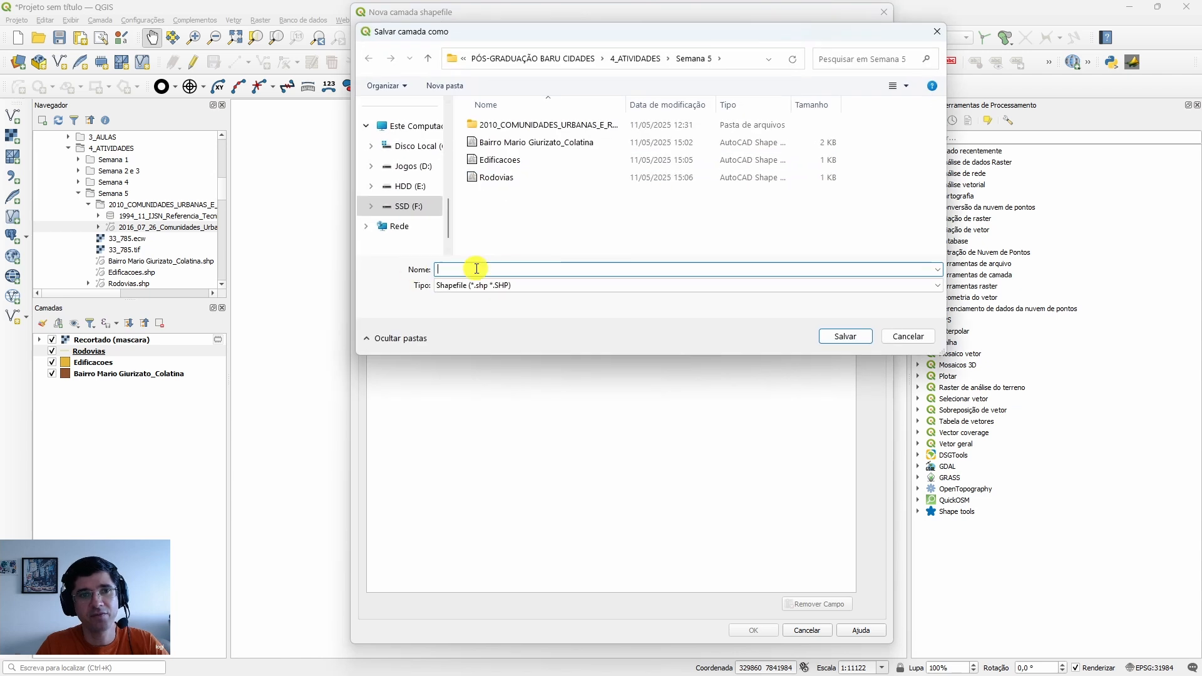
pyautogui.write('Vias de Acesso')
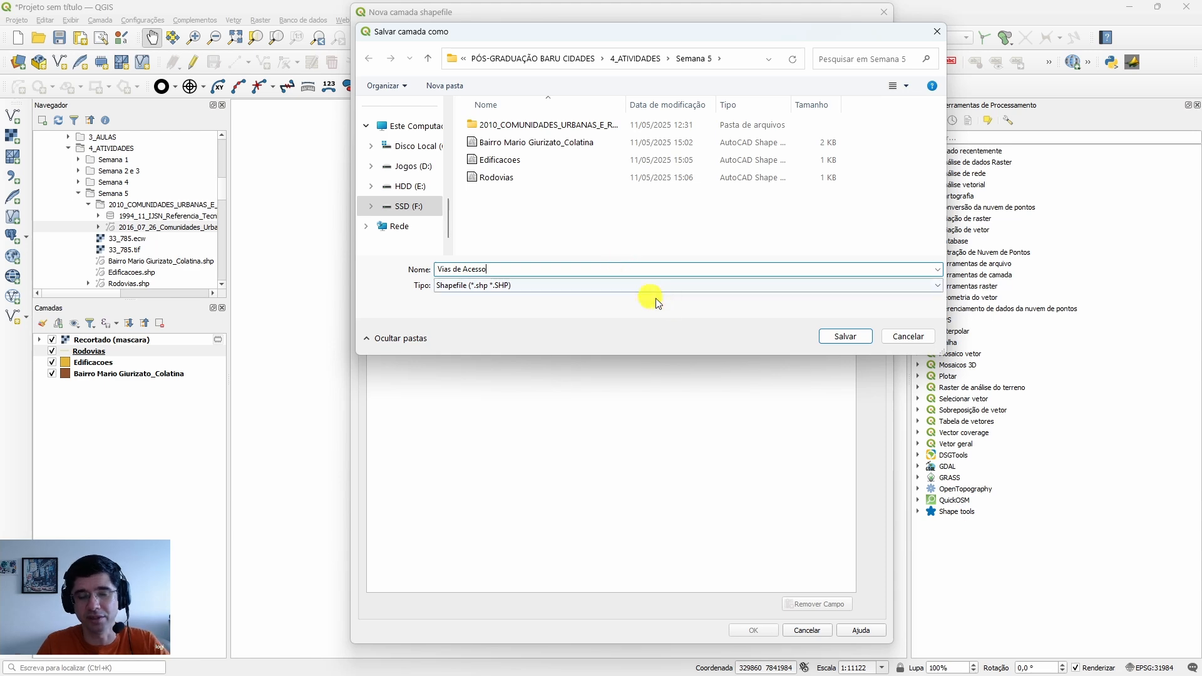
pyautogui.click(844, 338)
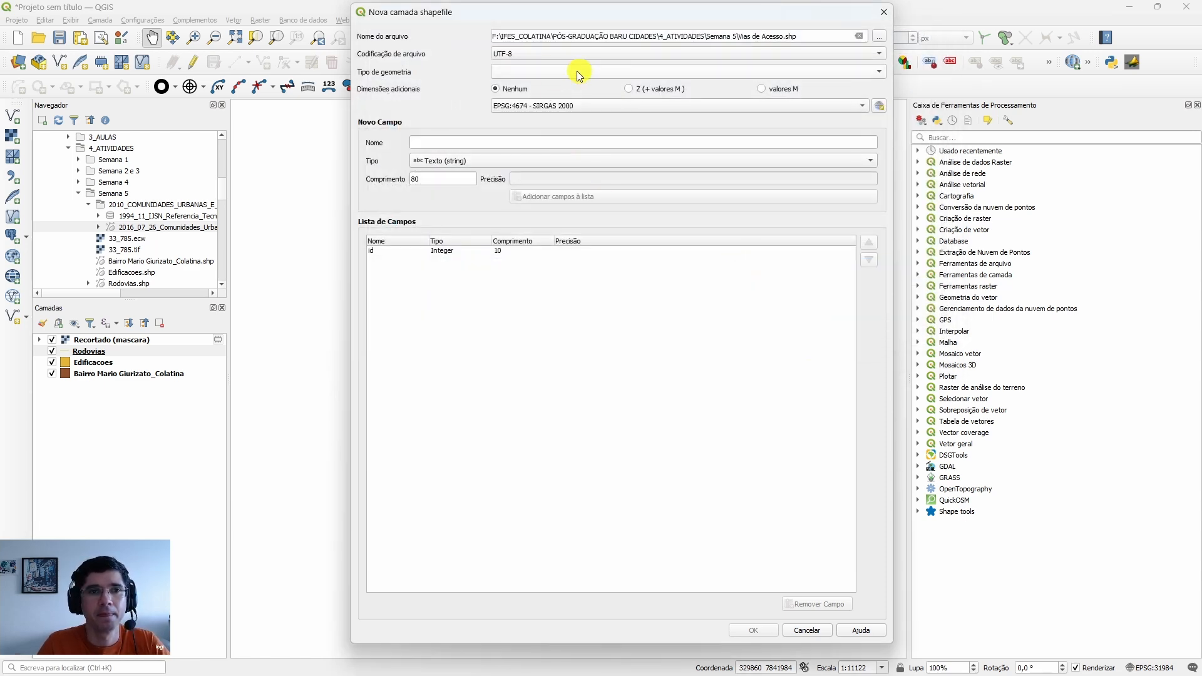
# Create the Vias de Acesso layer with String de linha geometry in the project coordinate system EPSG:31984 - SIRGAS 2000 / UTM zone 24S.
pyautogui.click(779, 74)
pyautogui.click(552, 111)
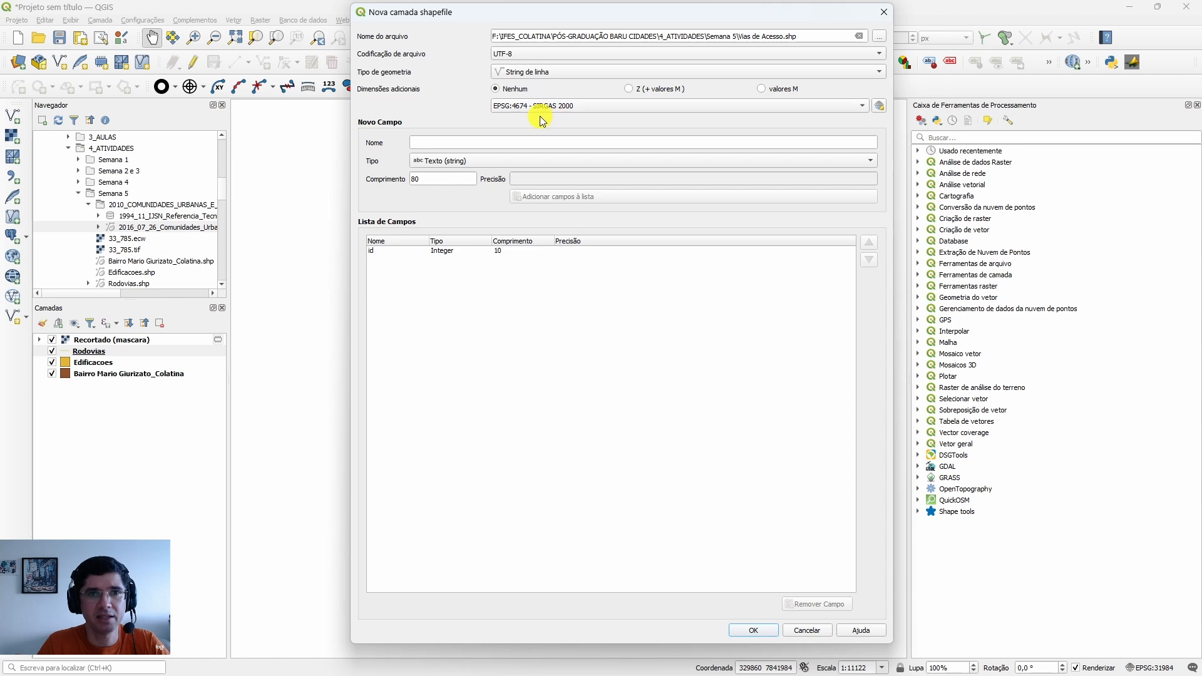
pyautogui.click(551, 107)
pyautogui.click(556, 119)
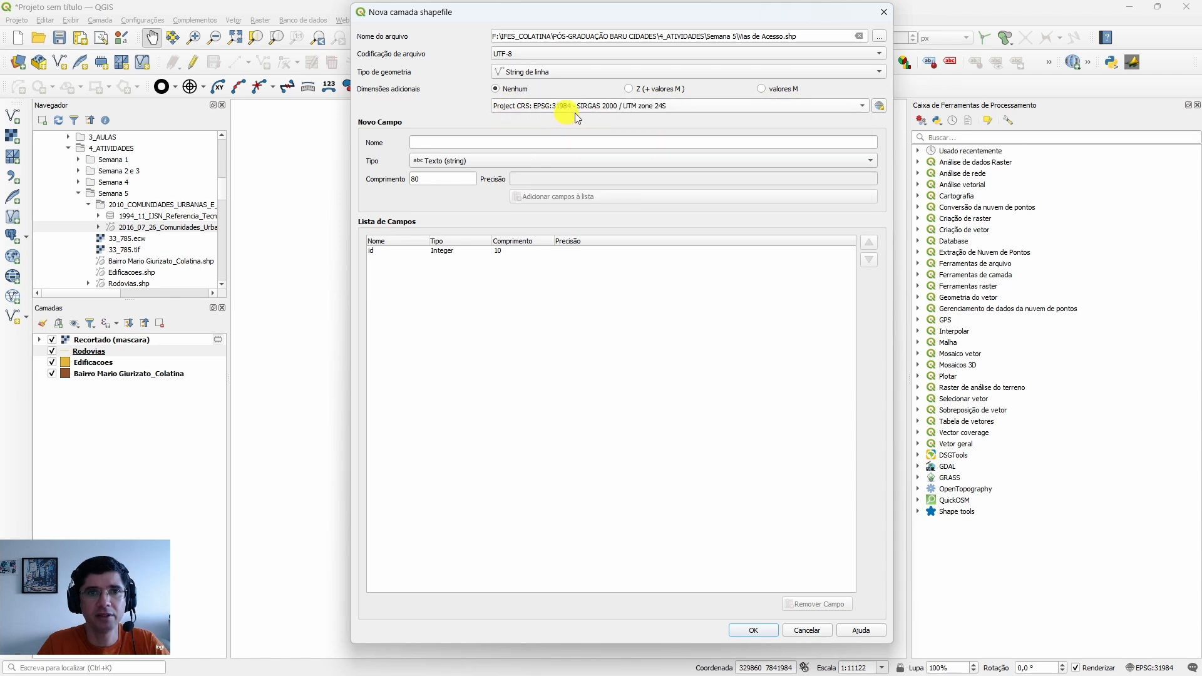
pyautogui.click(755, 631)
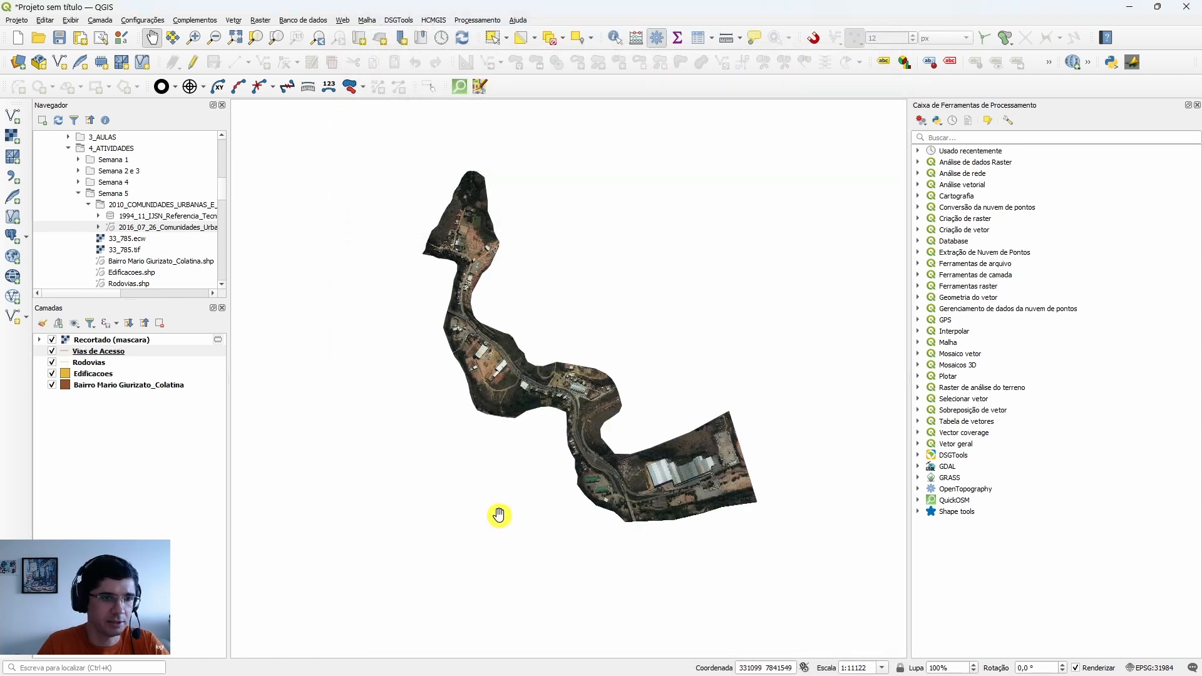
# Start a new shapefile layer and set its file as "Curso de Agua" in the Semana 5 folder.
pyautogui.click(100, 20)
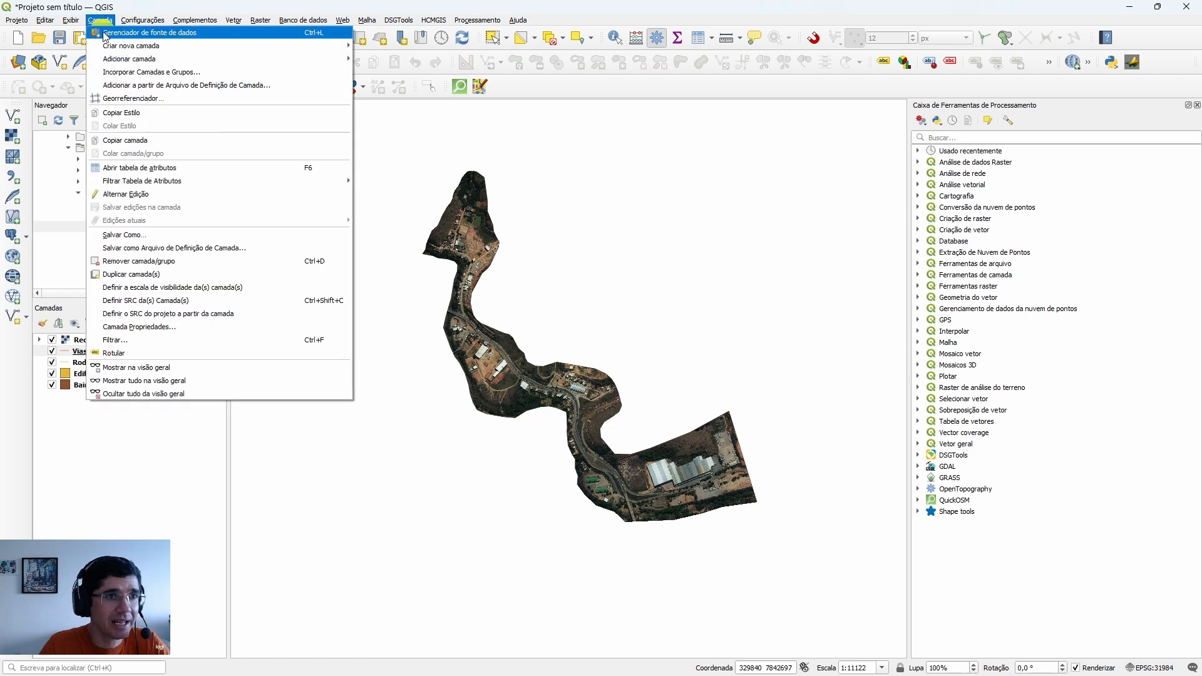
pyautogui.moveTo(131, 46)
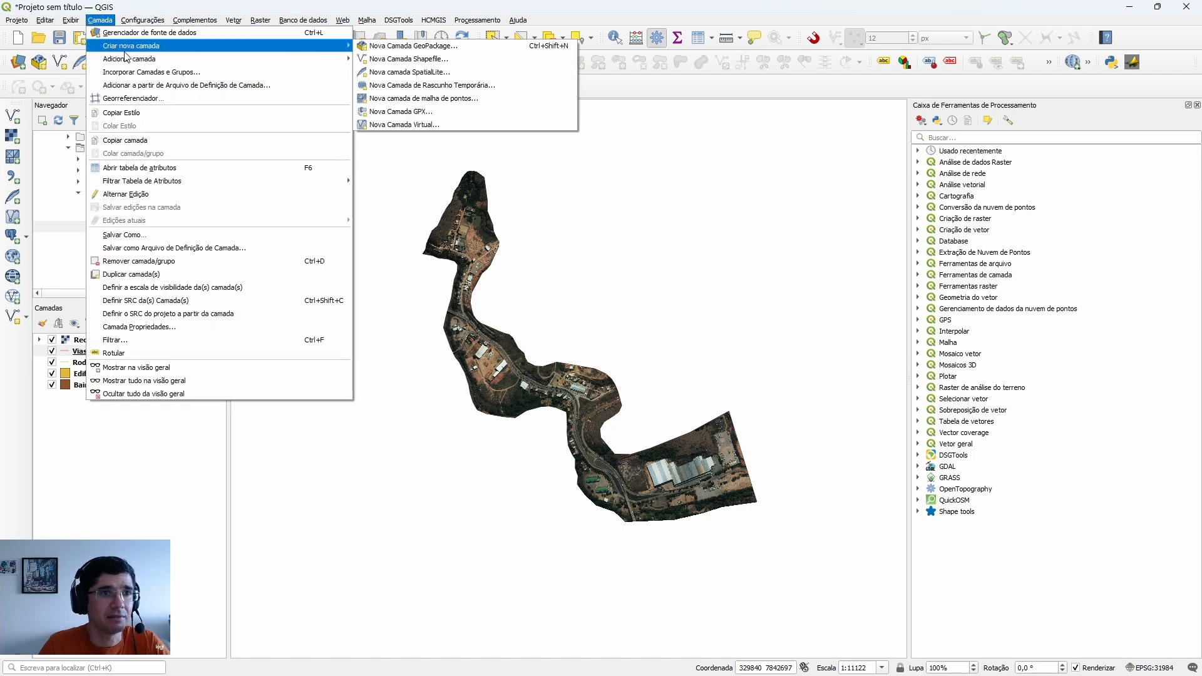
pyautogui.click(404, 60)
pyautogui.click(886, 39)
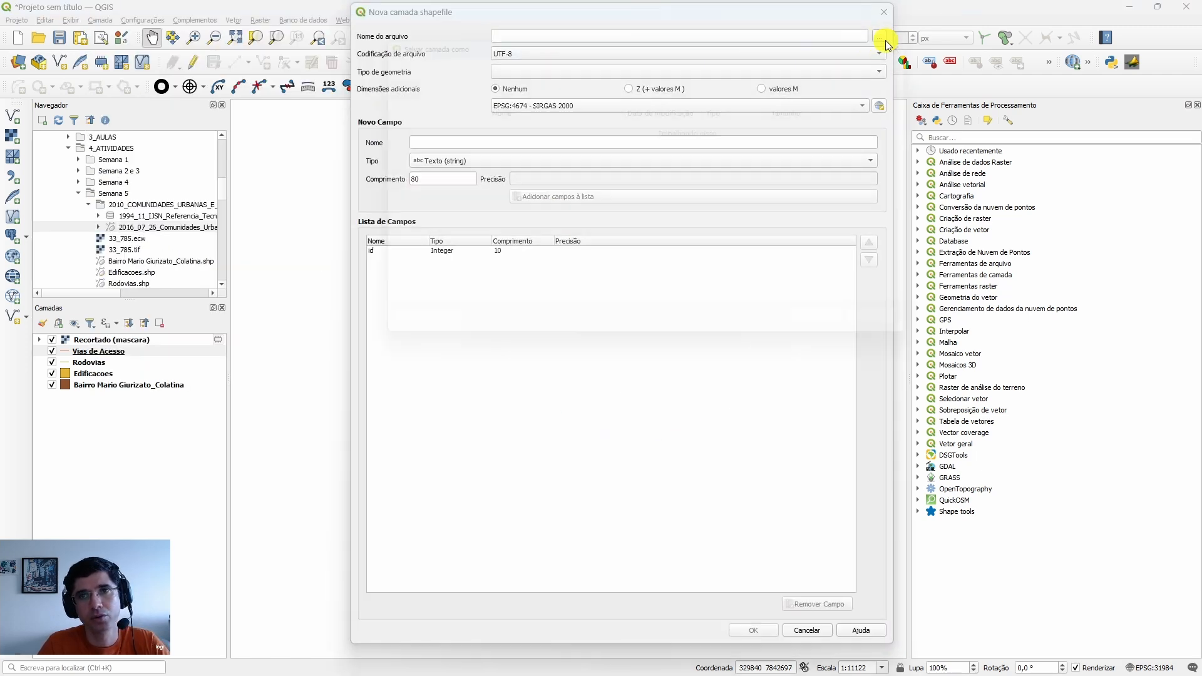
pyautogui.click(476, 268)
pyautogui.write('Curso de Agua')
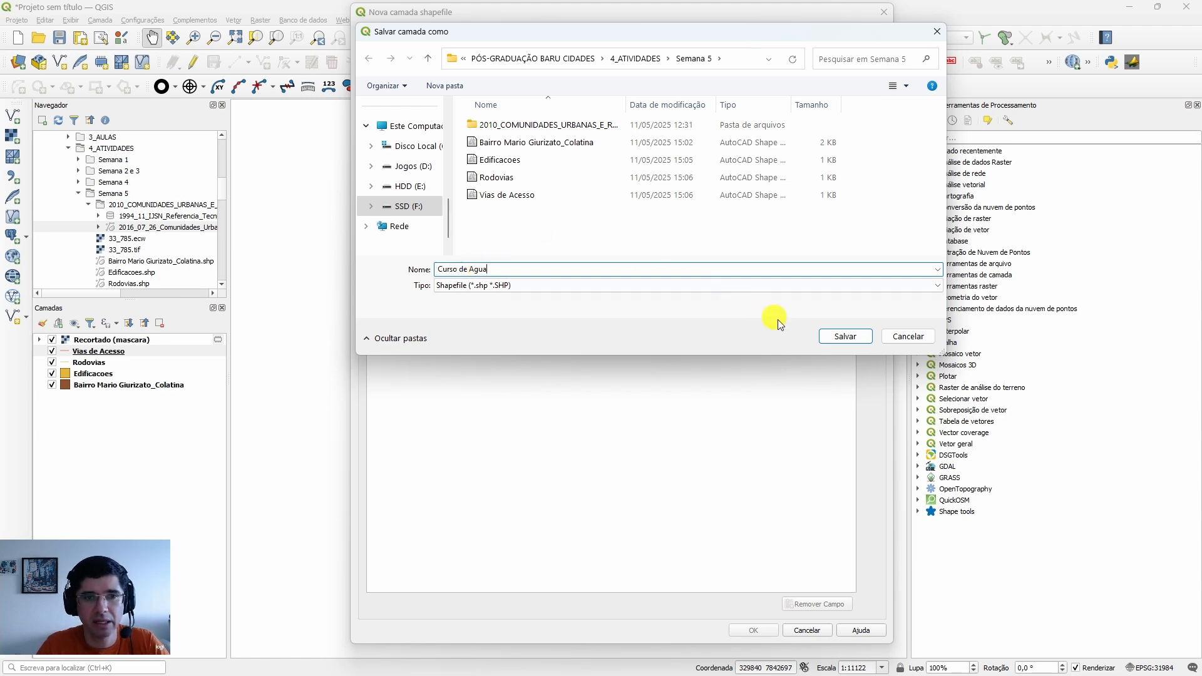
pyautogui.click(844, 337)
# Create the Curso de Agua layer with String de linha geometry in the project coordinate system EPSG:31984 - SIRGAS 2000 / UTM zone 24S.
pyautogui.click(514, 71)
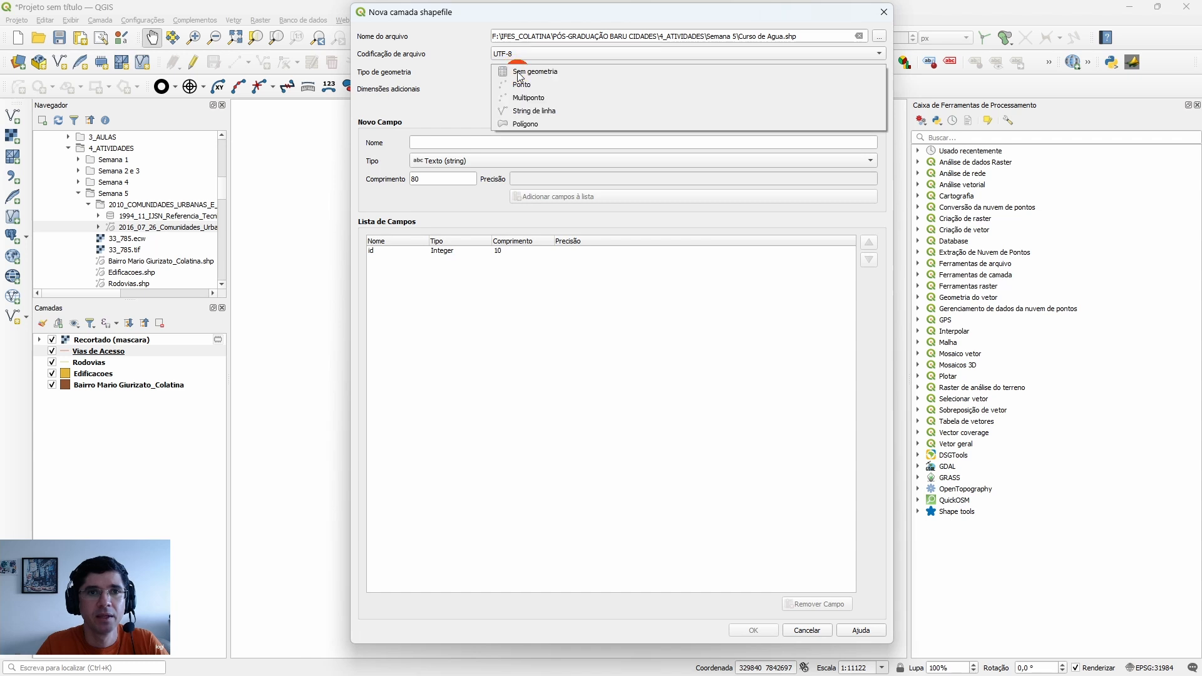
pyautogui.click(524, 99)
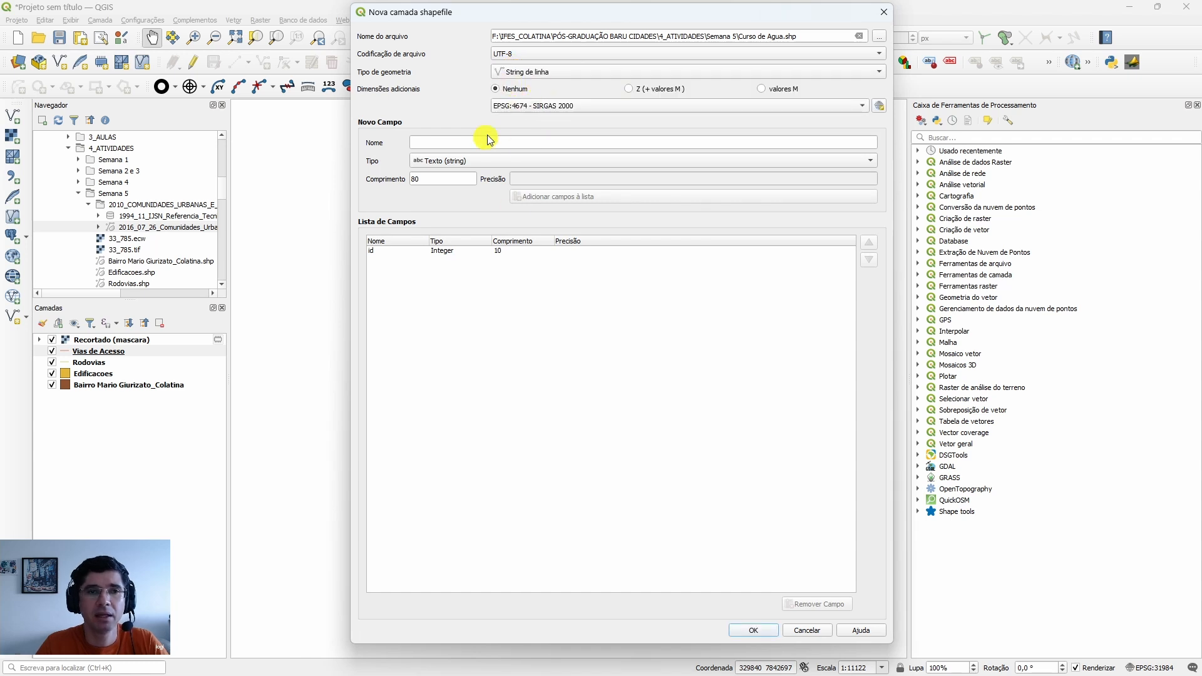
pyautogui.click(498, 107)
pyautogui.click(539, 117)
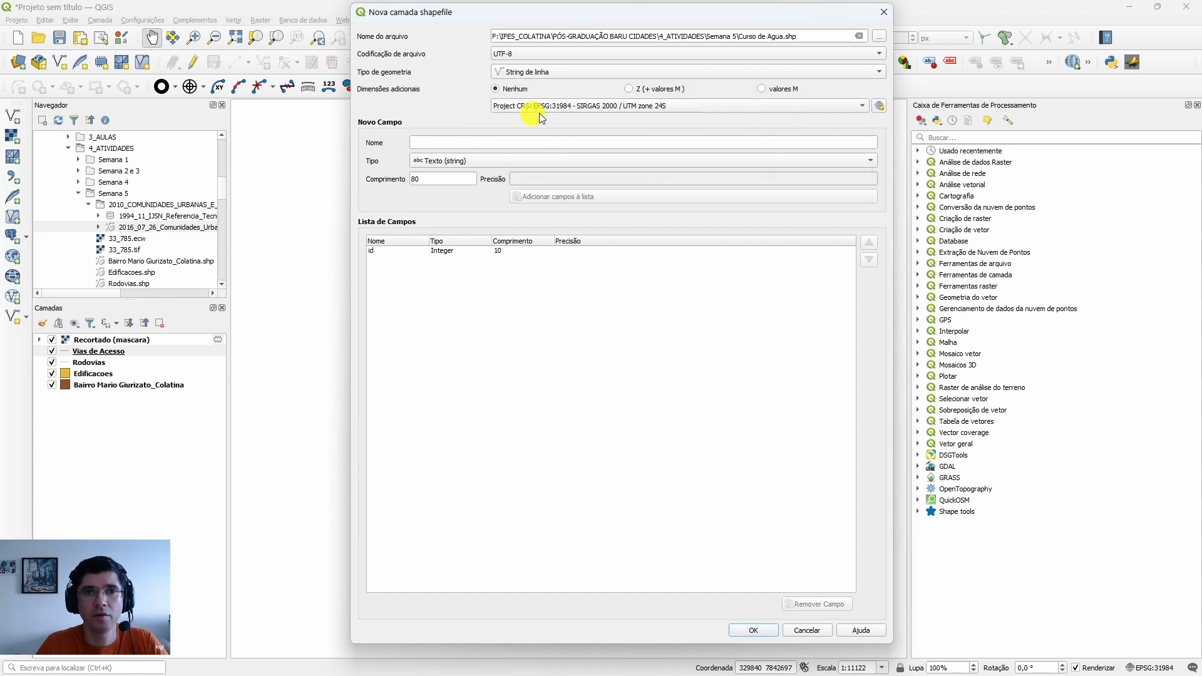
pyautogui.click(746, 636)
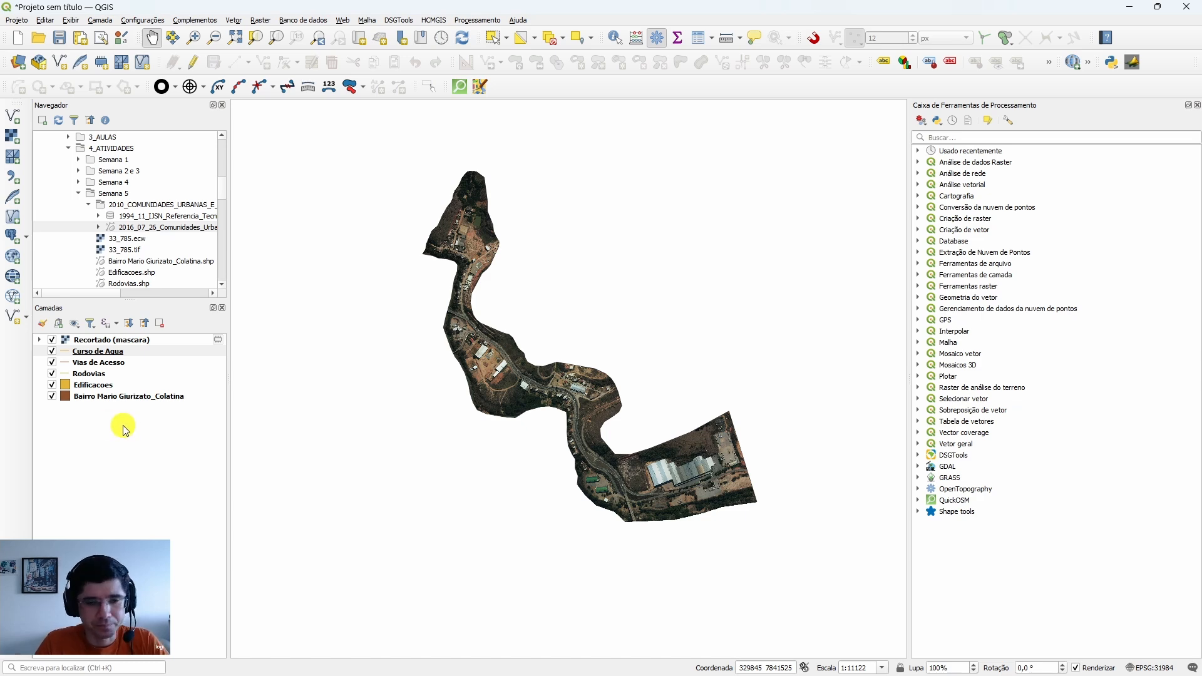
# Examine the buildings and dirt roads in the northern part of the clipped neighbourhood image up close.
pyautogui.scroll(3, 438, 238)
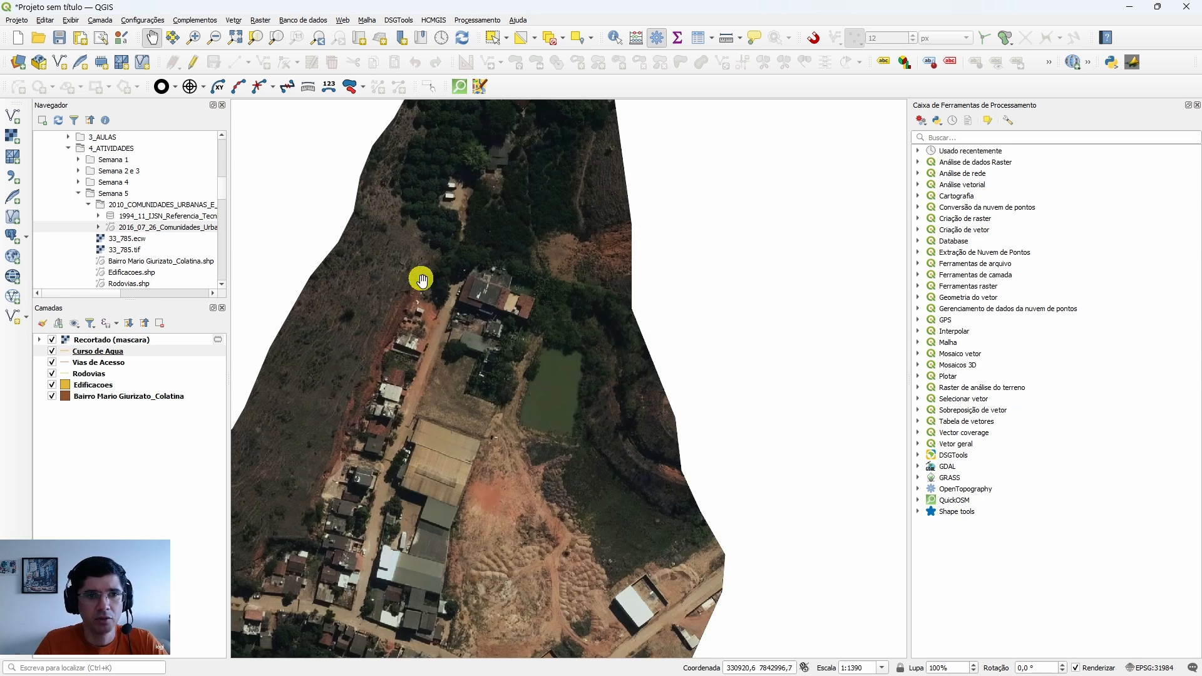
pyautogui.scroll(-1, 472, 392)
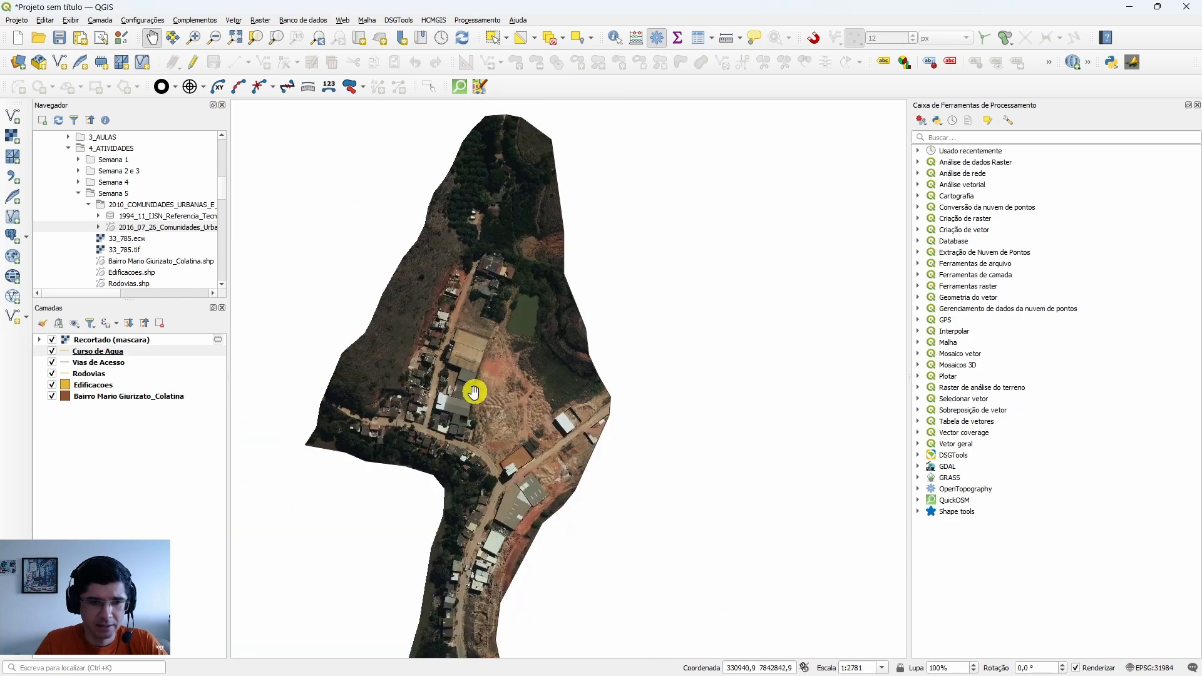
pyautogui.scroll(2, 457, 357)
pyautogui.moveTo(700, 567); pyautogui.dragTo(498, 327)
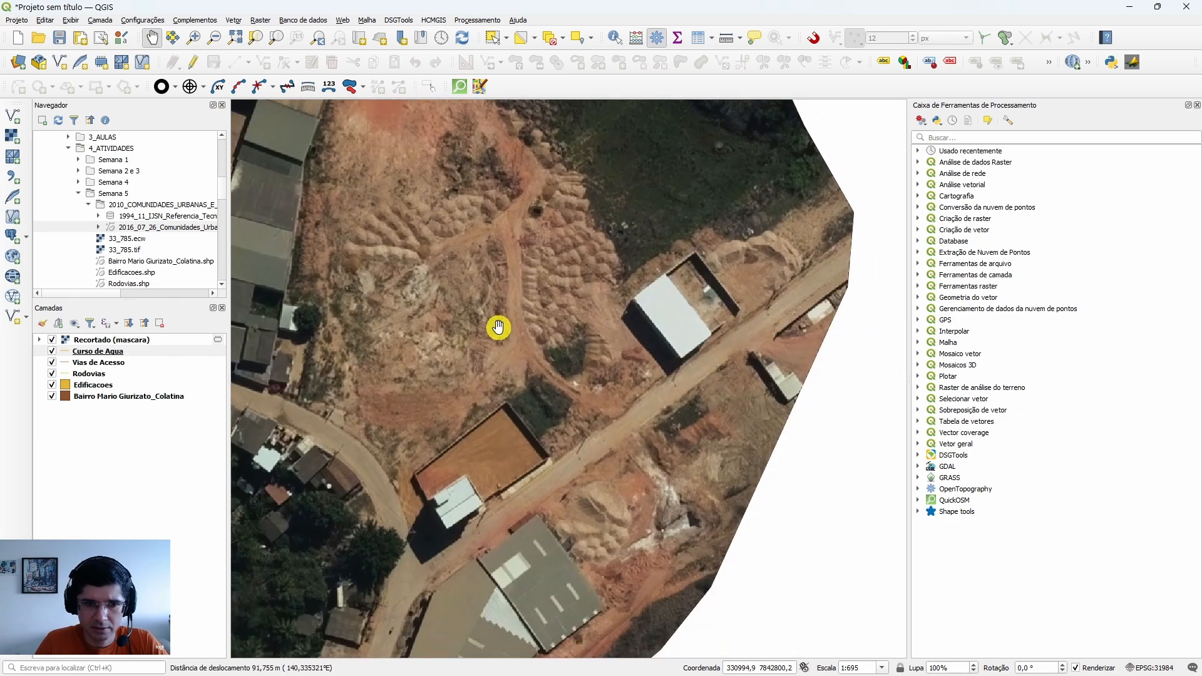
pyautogui.scroll(-1, 499, 325)
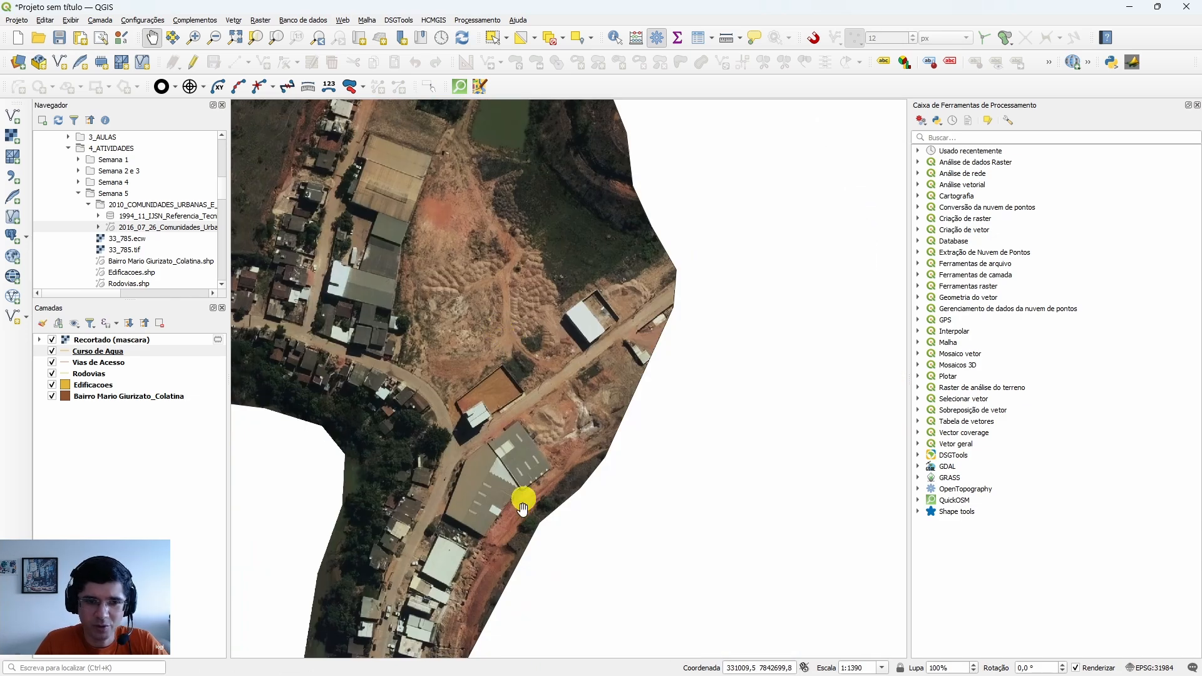
pyautogui.moveTo(470, 313); pyautogui.dragTo(467, 355)
pyautogui.scroll(1, 467, 355)
pyautogui.moveTo(532, 326); pyautogui.dragTo(507, 348)
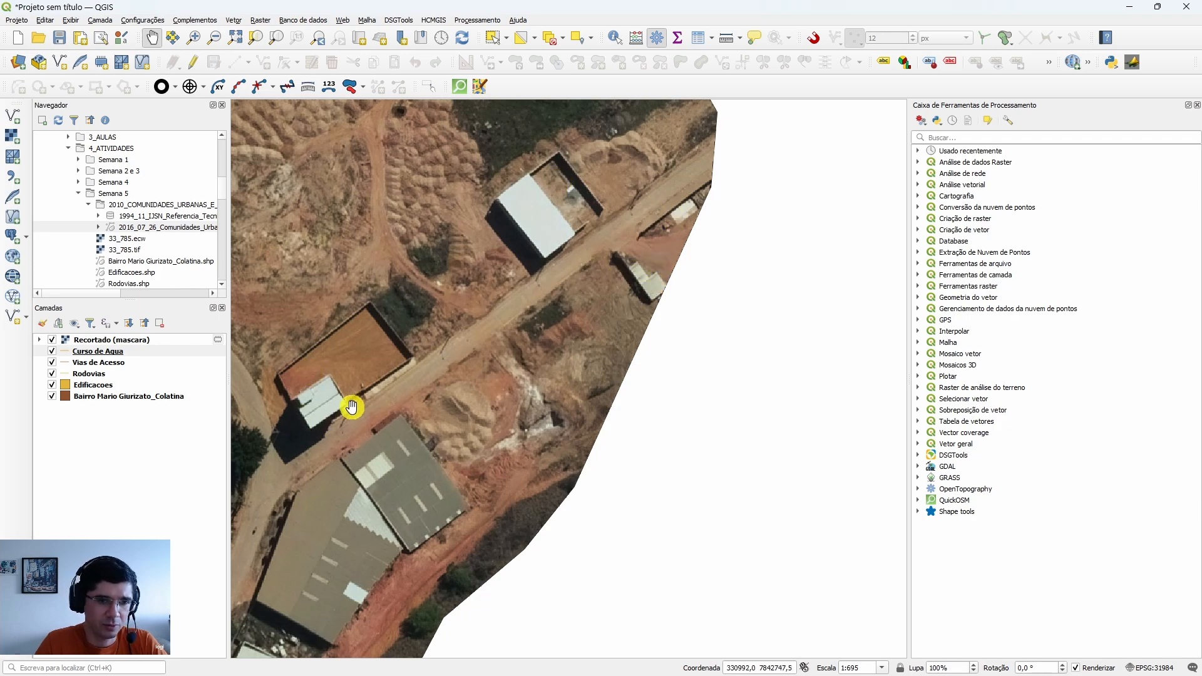
pyautogui.moveTo(382, 449); pyautogui.dragTo(502, 403)
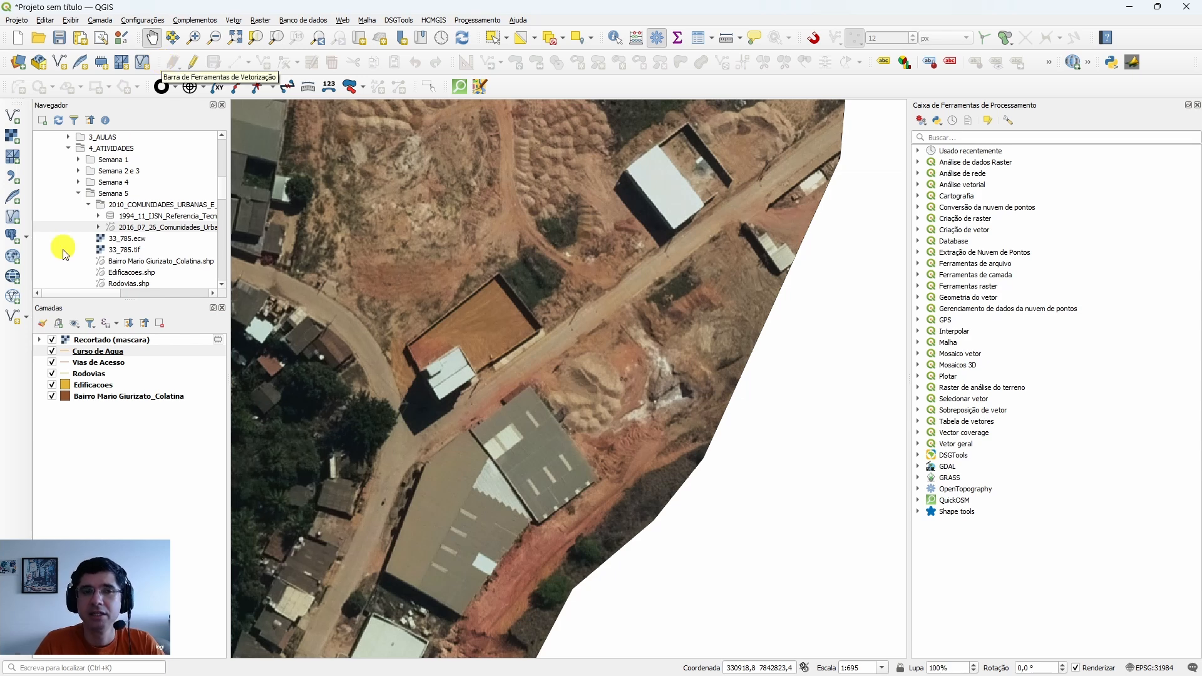
# Check which toolbars are enabled, including the Barra de Ferramentas de Vetorização and its advanced and shape variants.
pyautogui.rightClick(583, 90)
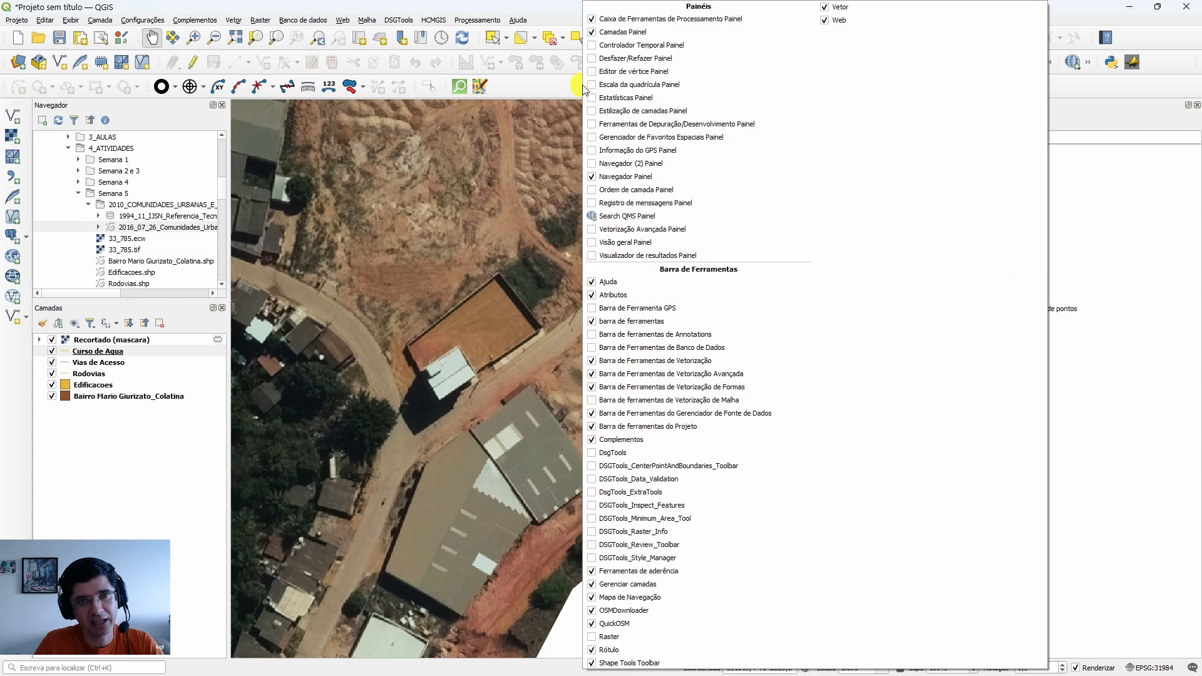
pyautogui.press('Escape')
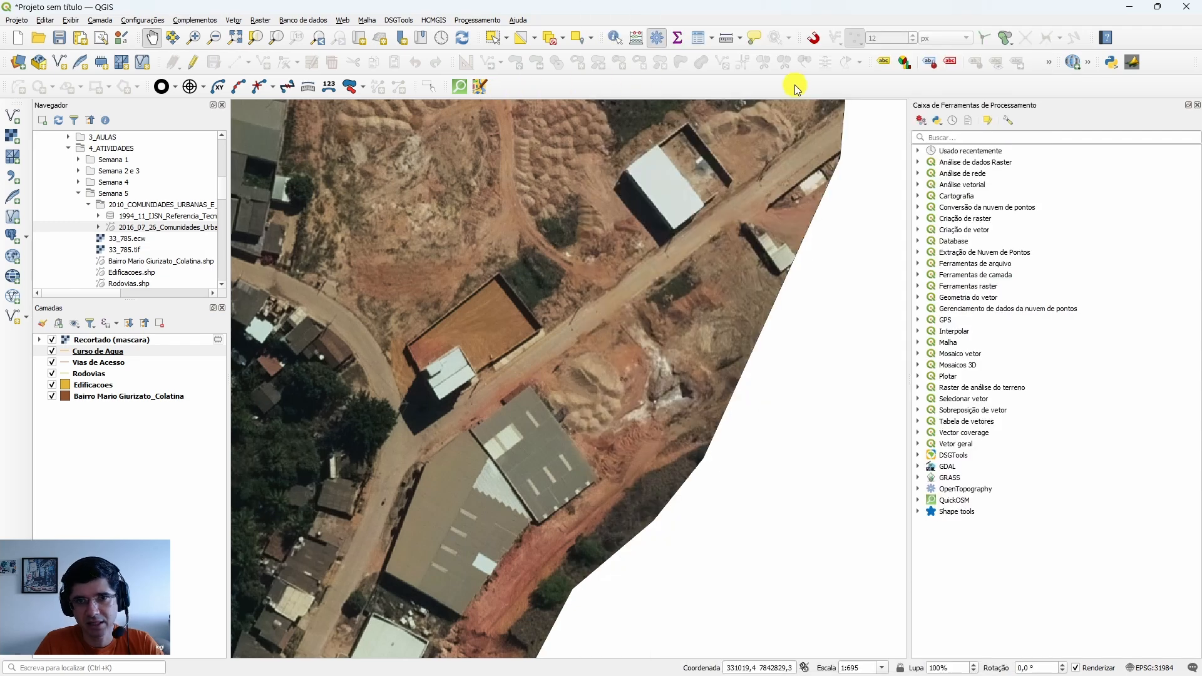
pyautogui.rightClick(572, 91)
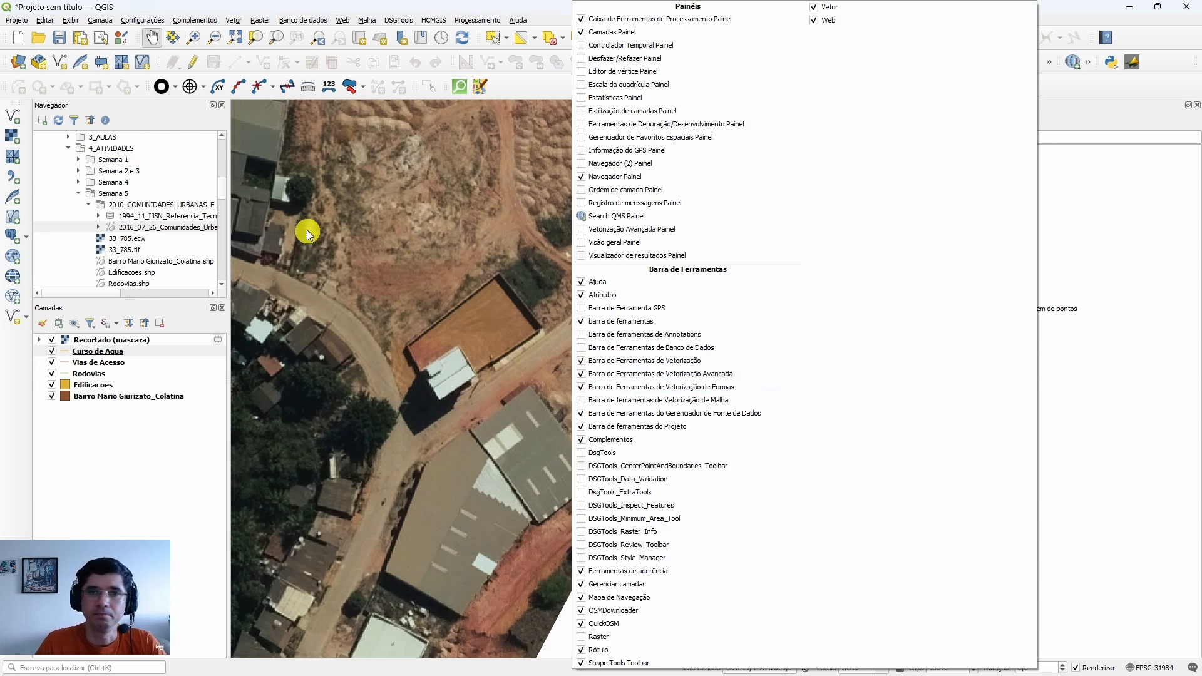
# Enable editing on the Curso de Agua layer, and switch editing of the Edificacoes layer on and back off.
pyautogui.click(192, 61)
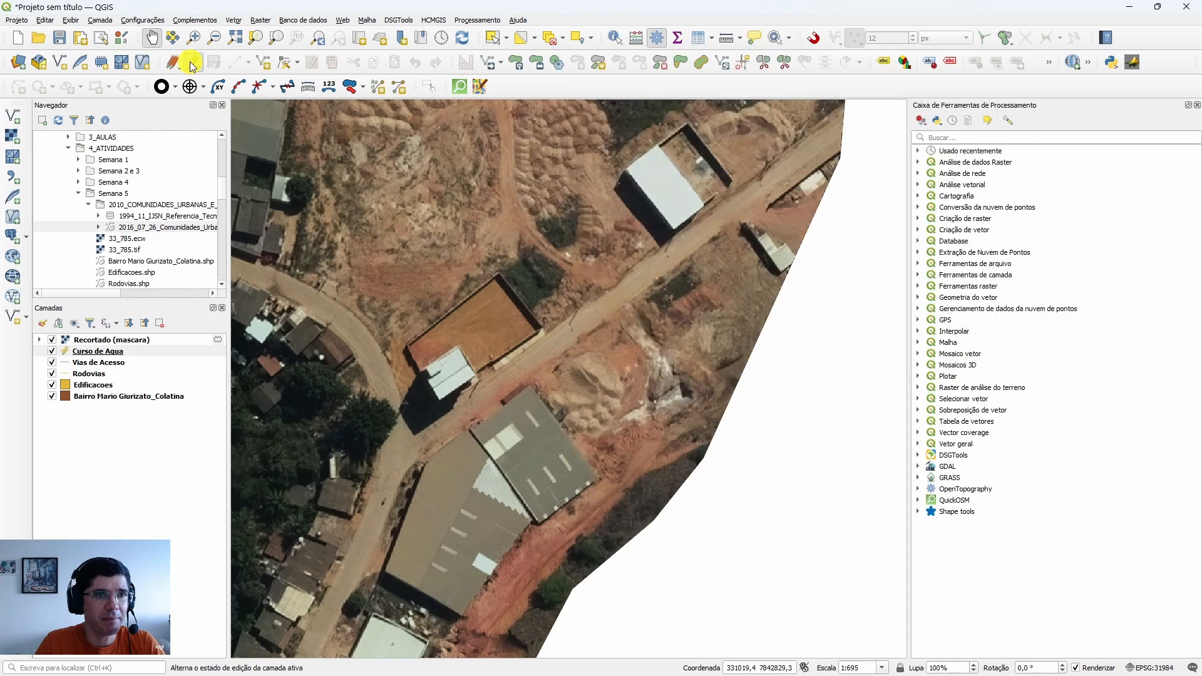
pyautogui.click(104, 389)
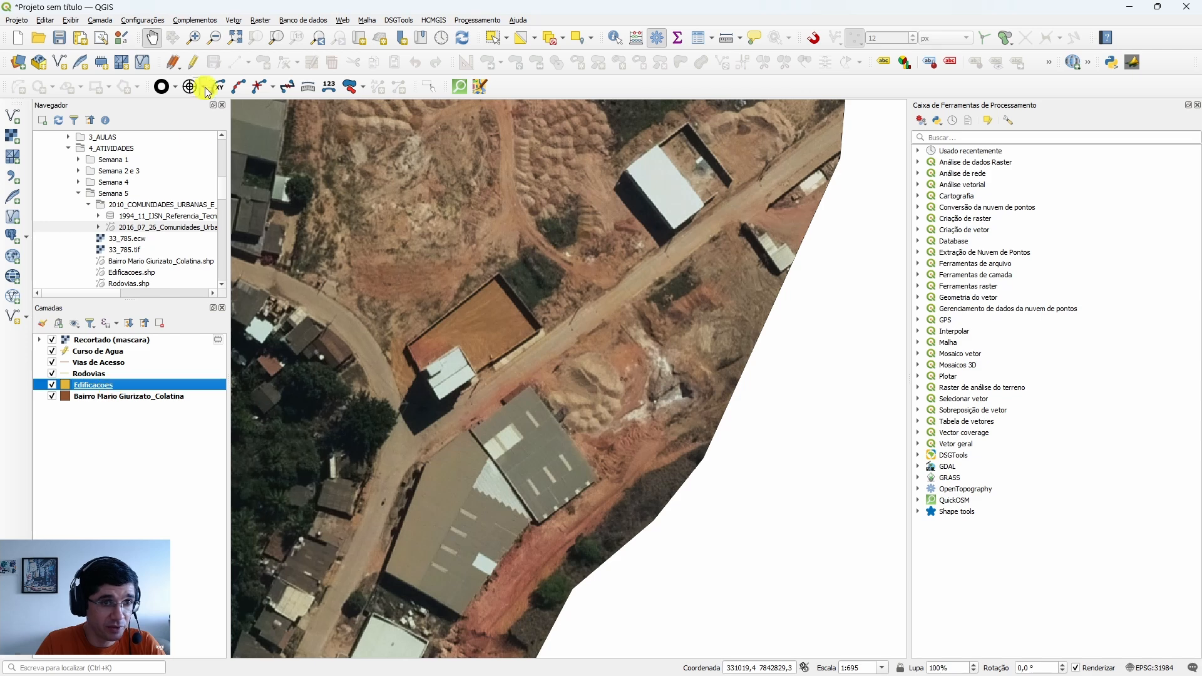
pyautogui.click(194, 65)
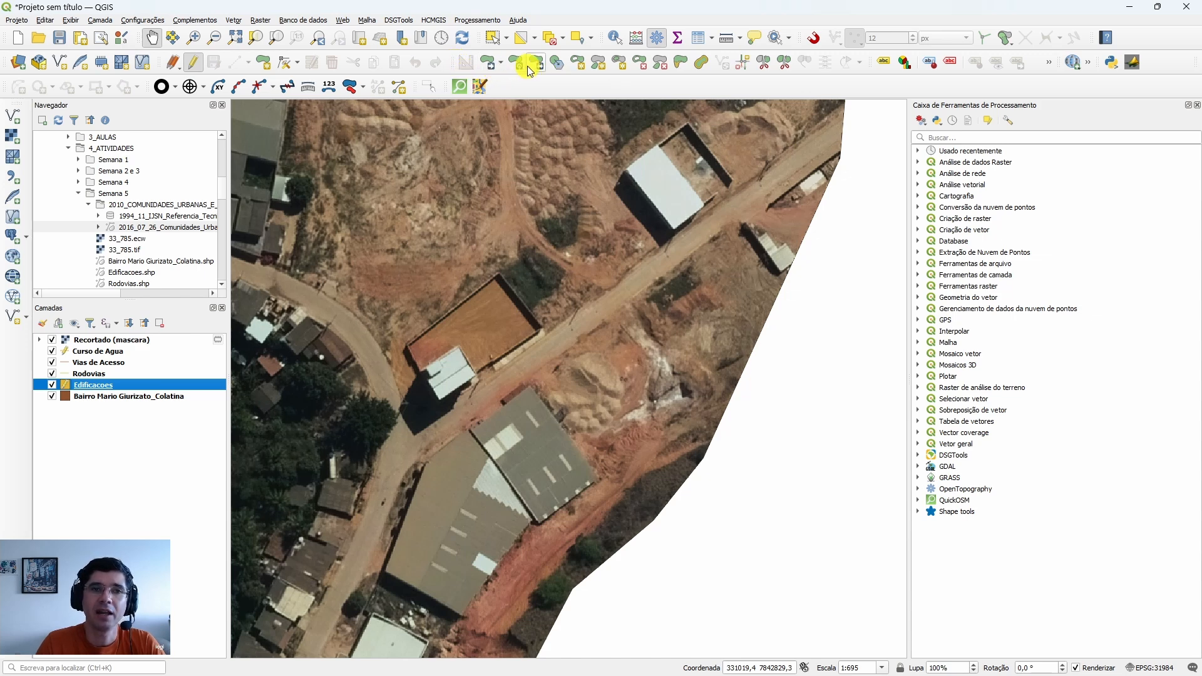
pyautogui.click(194, 60)
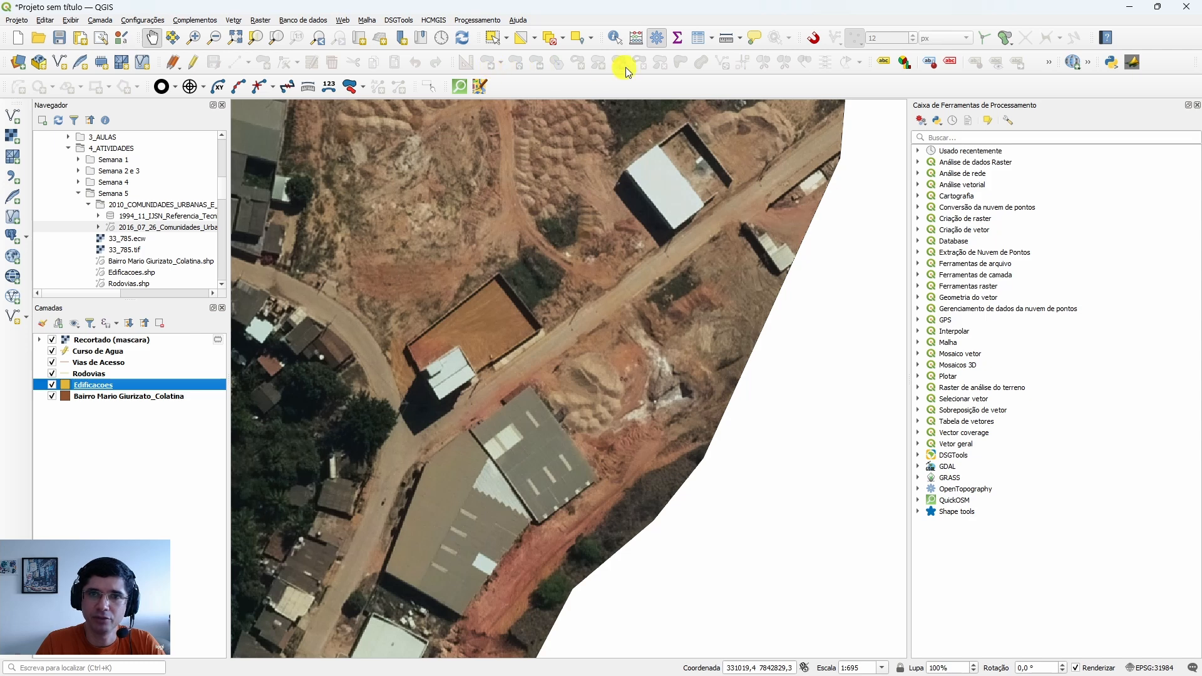
# Enable editing on the Edificacoes layer and activate the tool for adding polygon features.
pyautogui.click(194, 62)
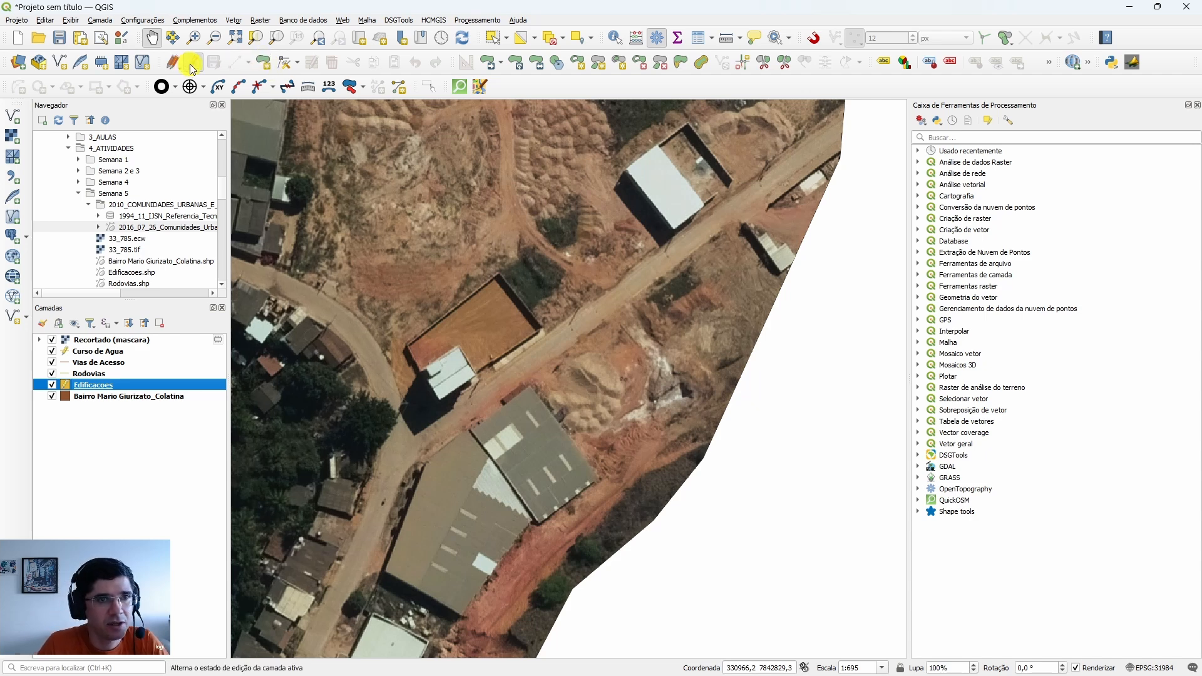
pyautogui.click(264, 62)
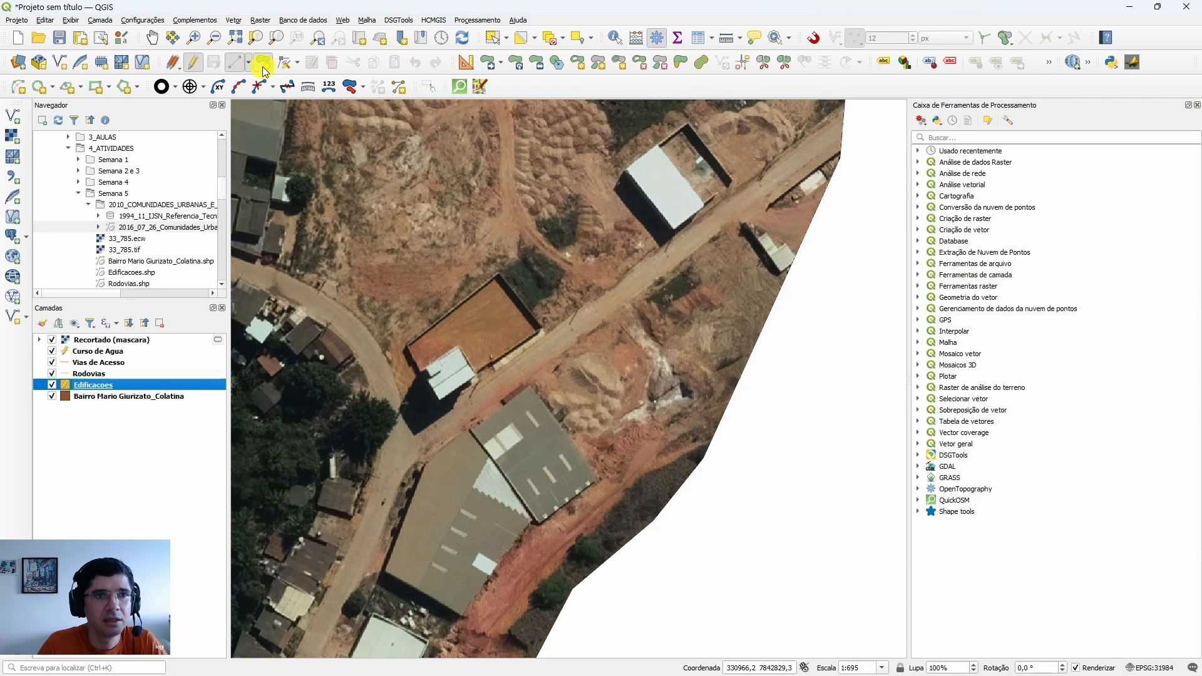
pyautogui.click(469, 68)
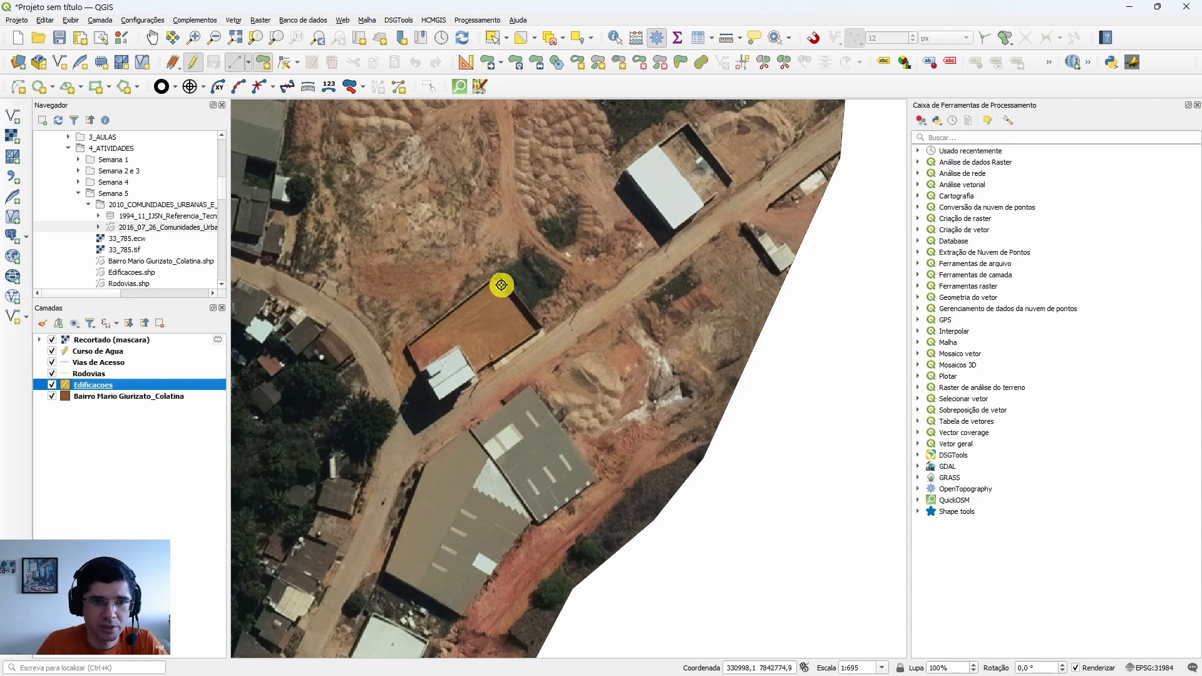
pyautogui.click(263, 64)
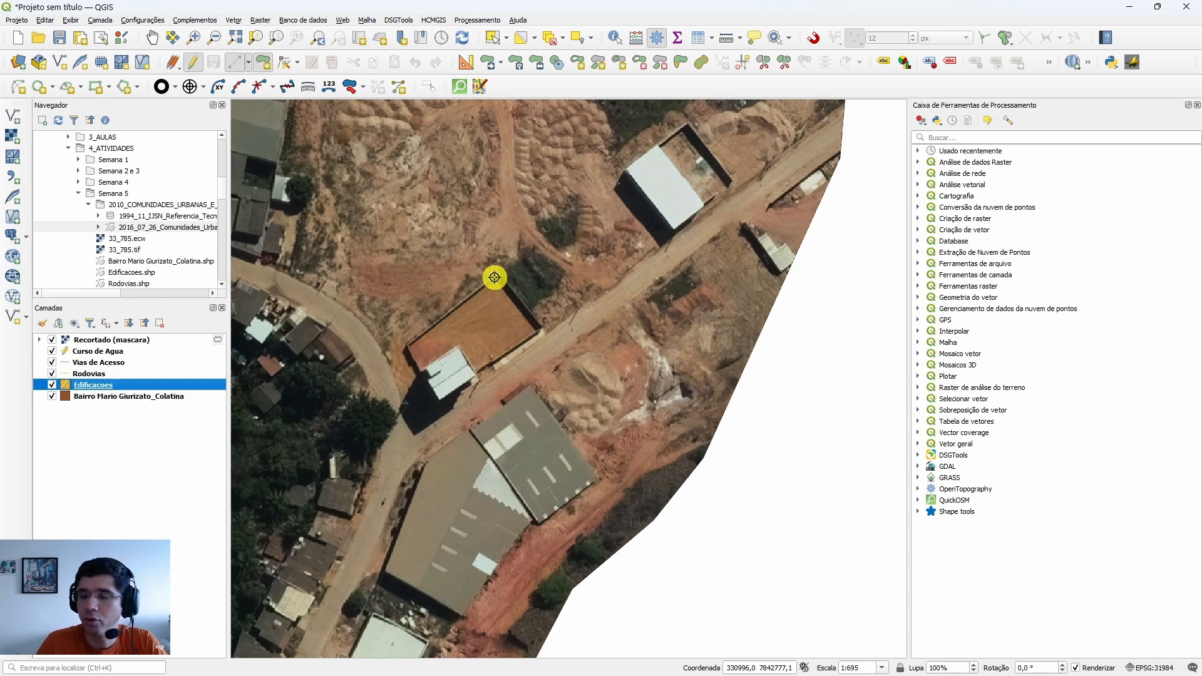
pyautogui.scroll(2, 496, 276)
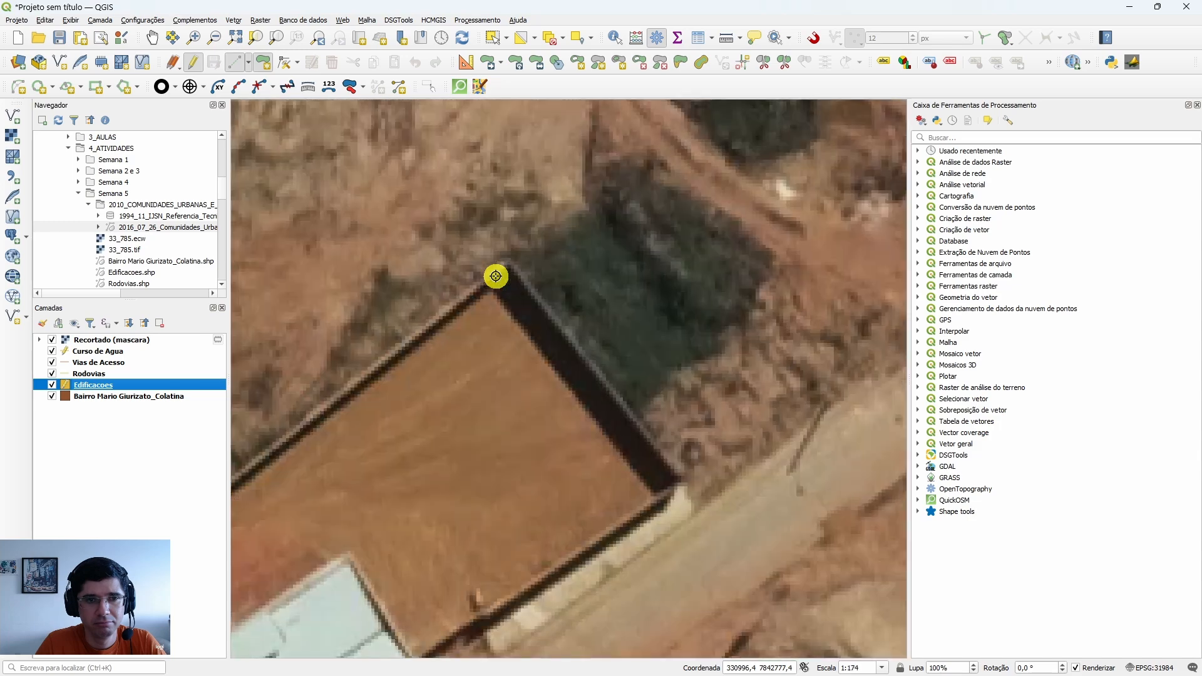
pyautogui.scroll(-2, 505, 264)
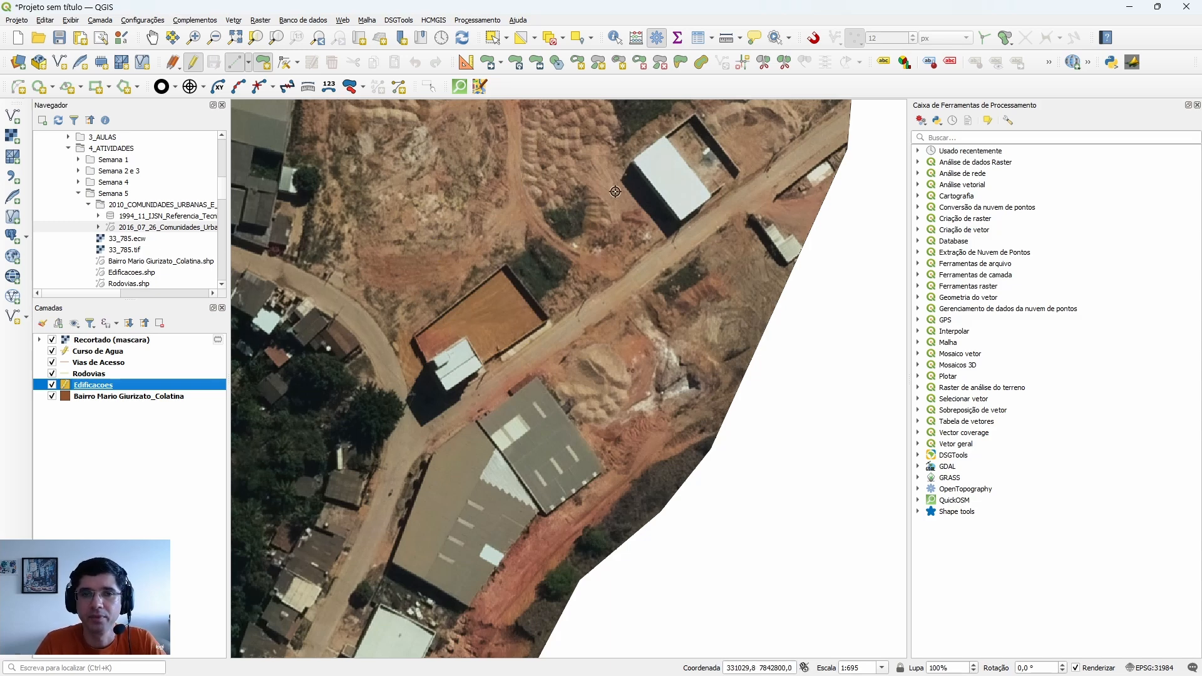
# Digitize the white rectangular roof northwest of the dirt road as an Edificacoes polygon through its four corners, leaving the id empty.
pyautogui.scroll(1, 615, 192)
pyautogui.scroll(1, 545, 219)
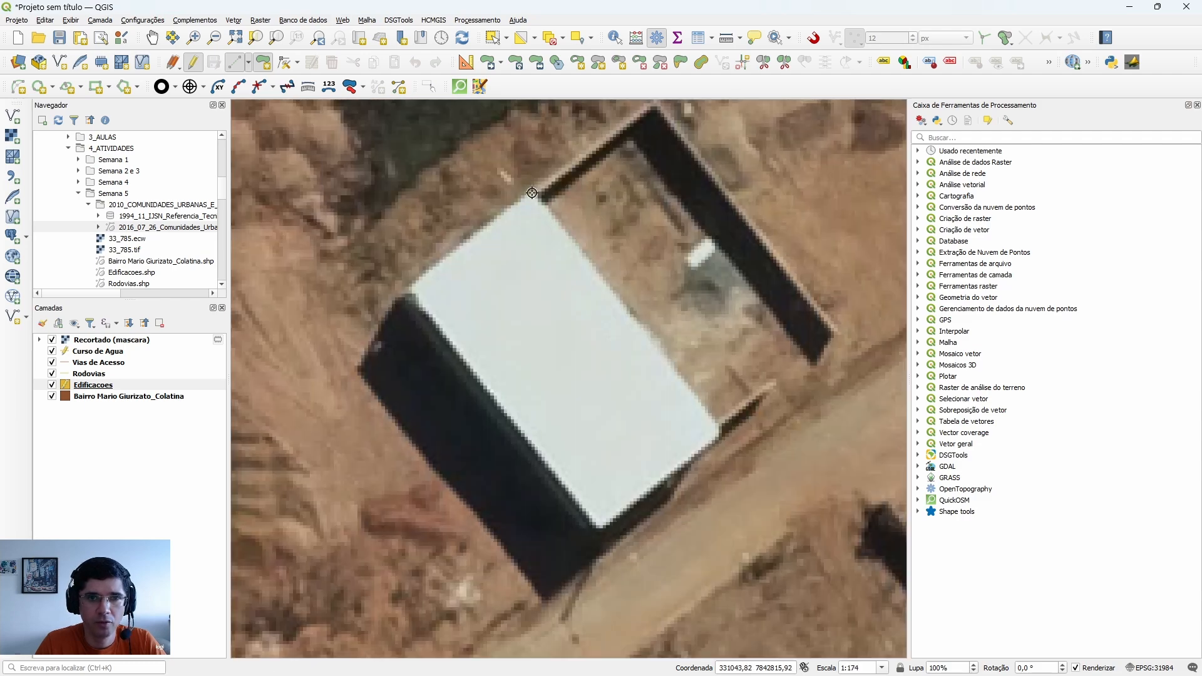
pyautogui.click(406, 290)
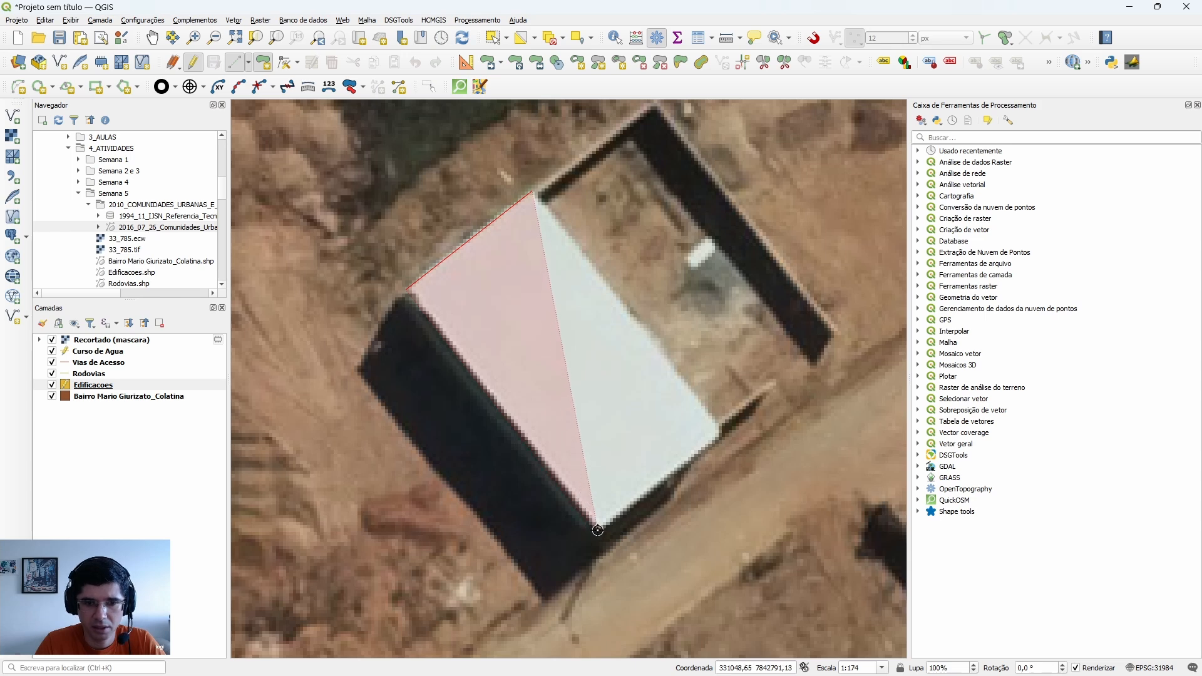
pyautogui.click(598, 526)
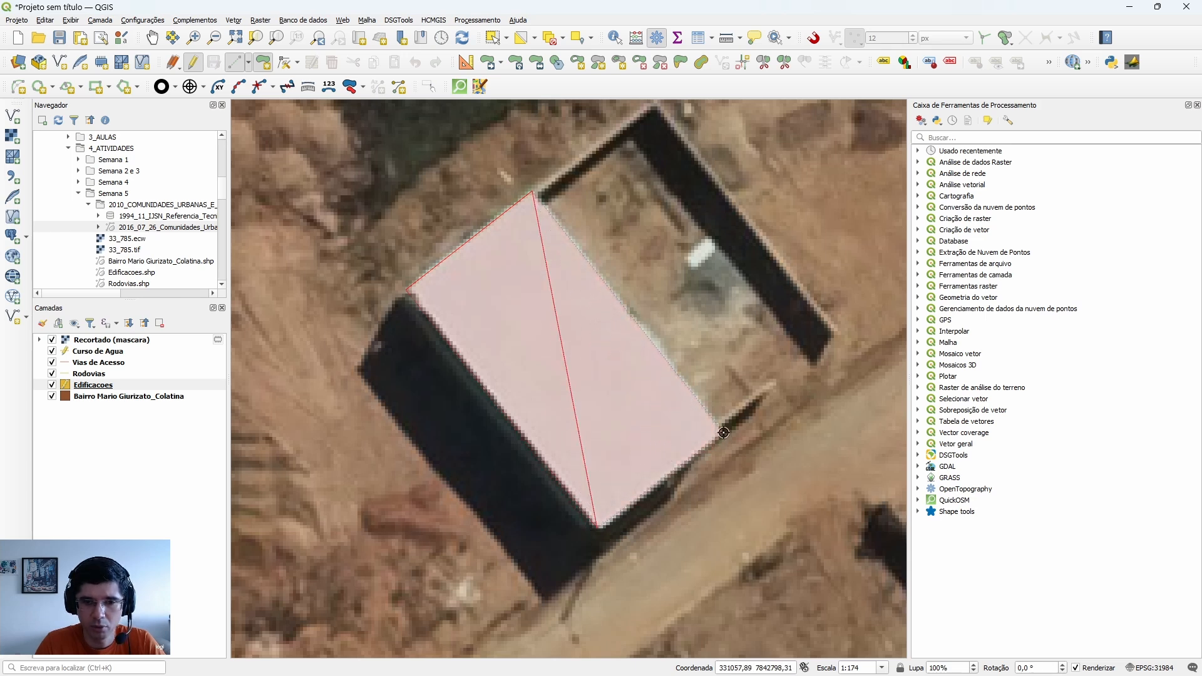
pyautogui.click(723, 433)
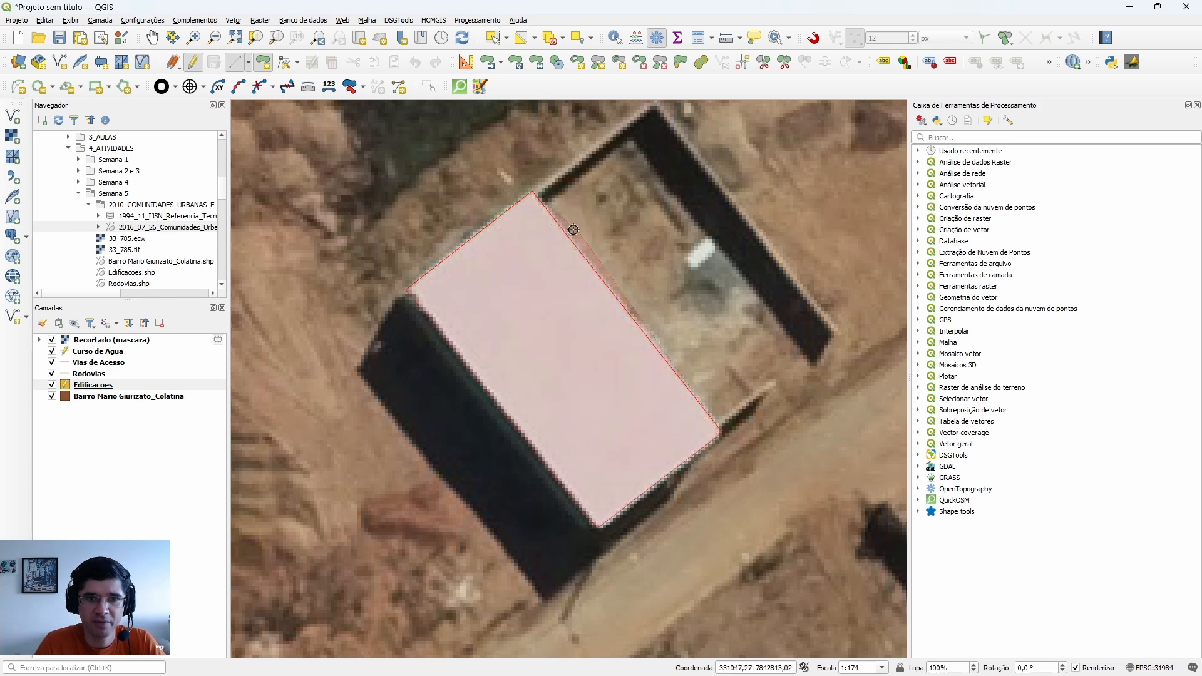
pyautogui.rightClick(534, 315)
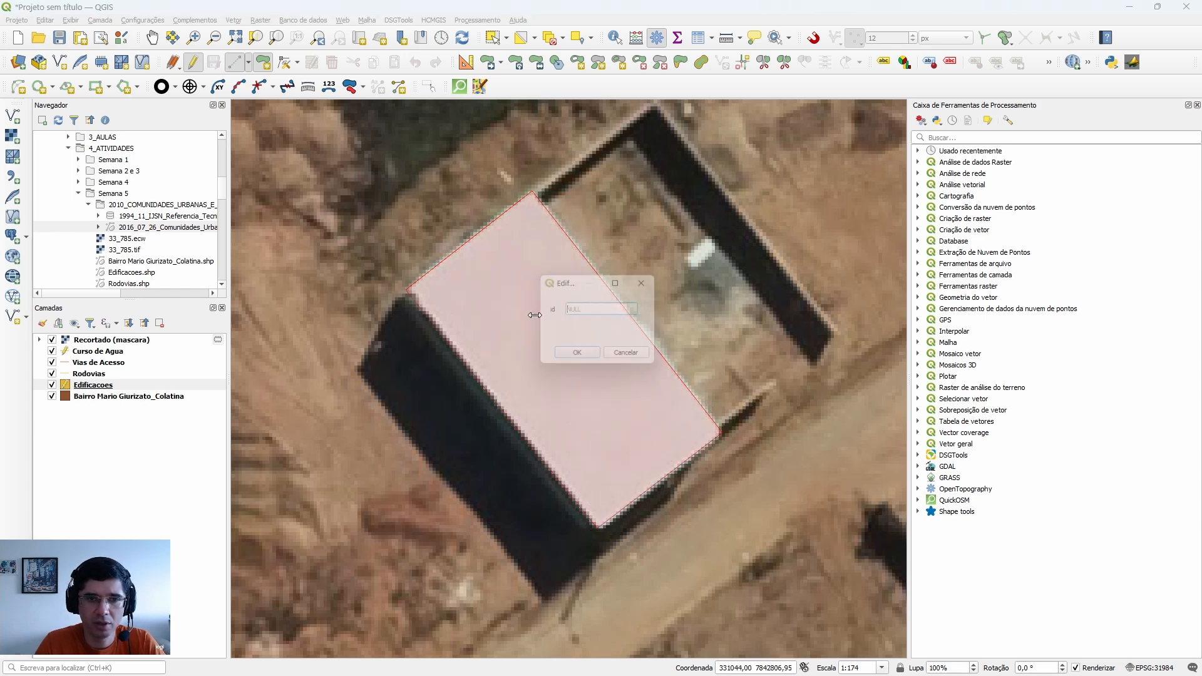
pyautogui.click(577, 357)
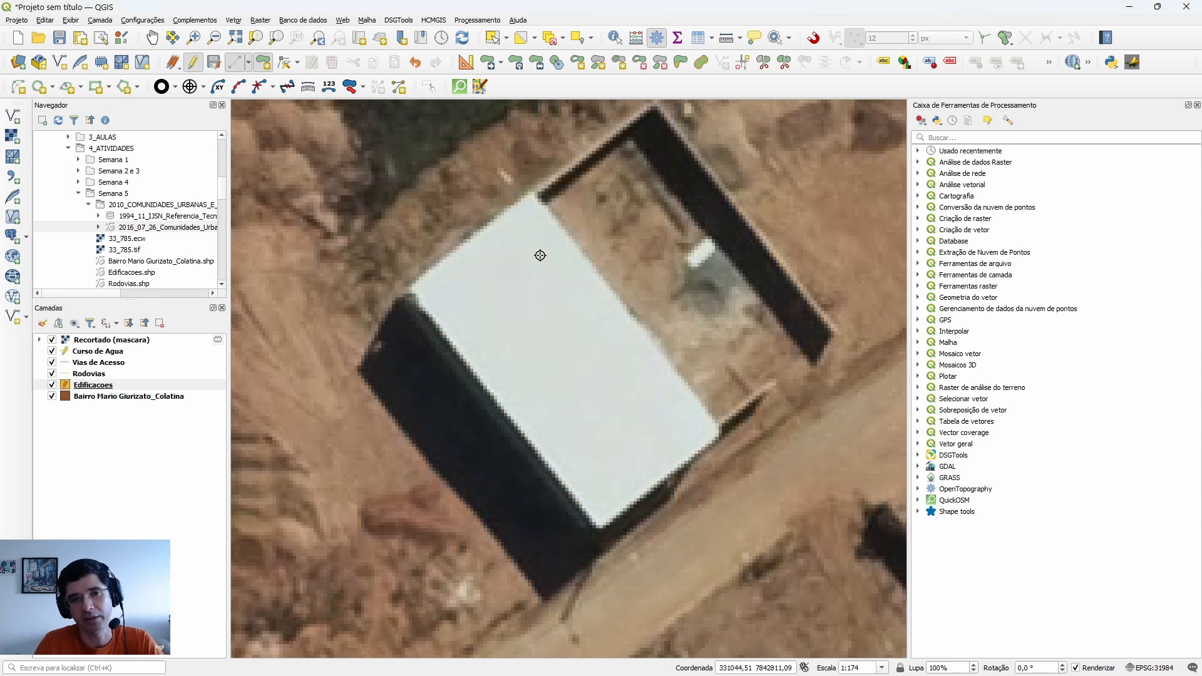
# Hide the Curso de Agua, Vias de Acesso, Rodovias and Bairro Mario Giurizato_Colatina layers.
pyautogui.scroll(-2, 513, 326)
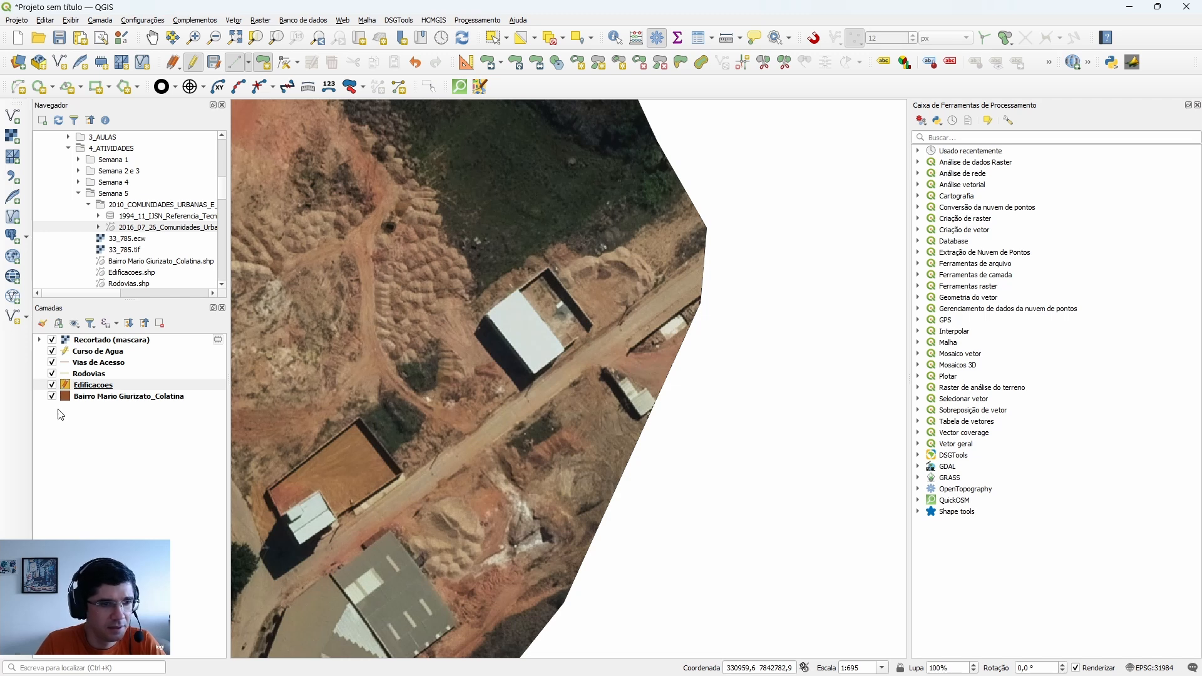
pyautogui.click(52, 352)
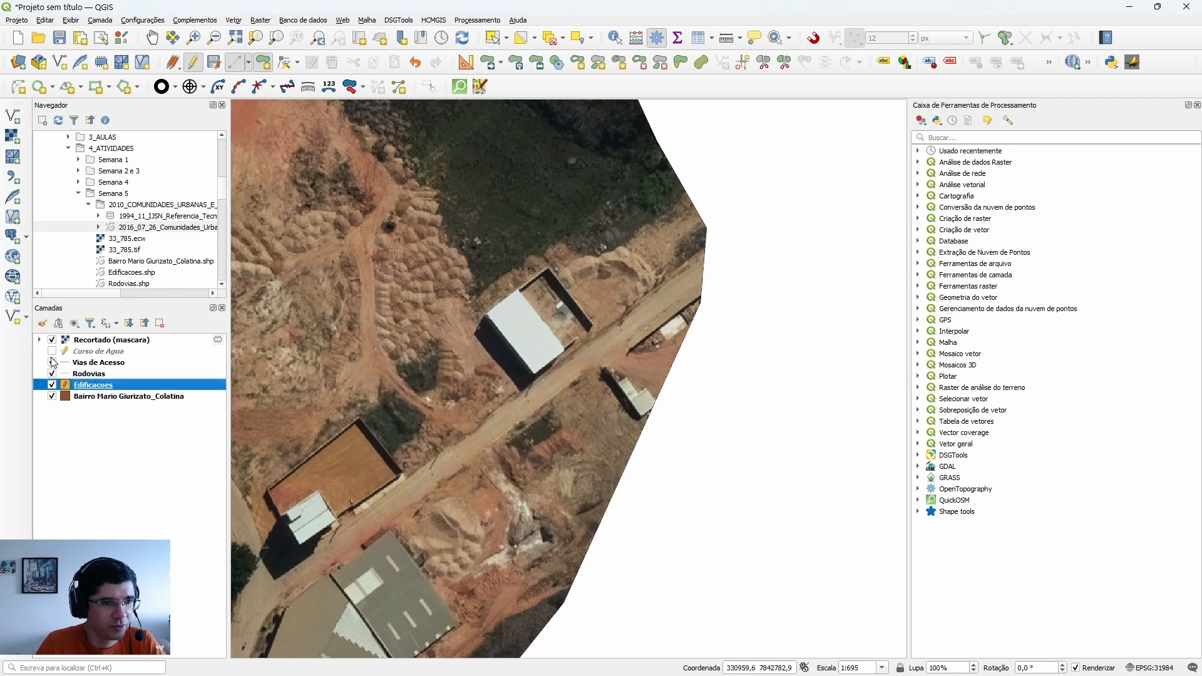
pyautogui.click(52, 363)
pyautogui.click(52, 375)
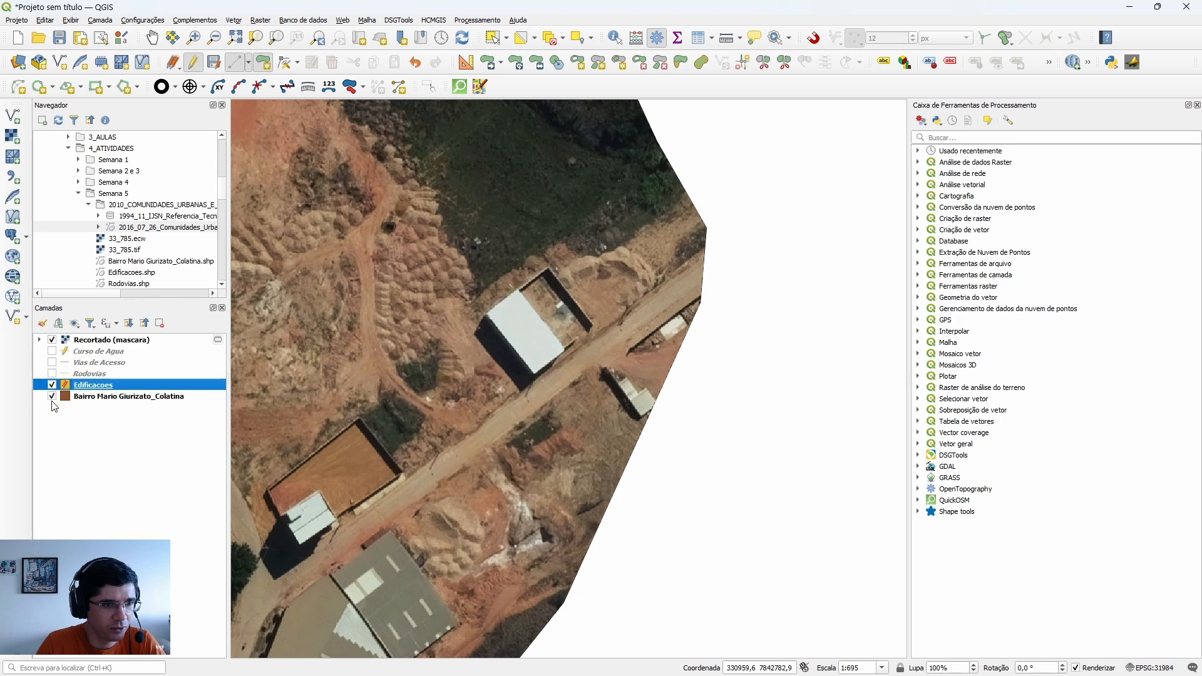
pyautogui.click(53, 397)
# Hide and reshow the Recortado (mascara) image to check the polygon, and move that image below all other layers.
pyautogui.click(52, 340)
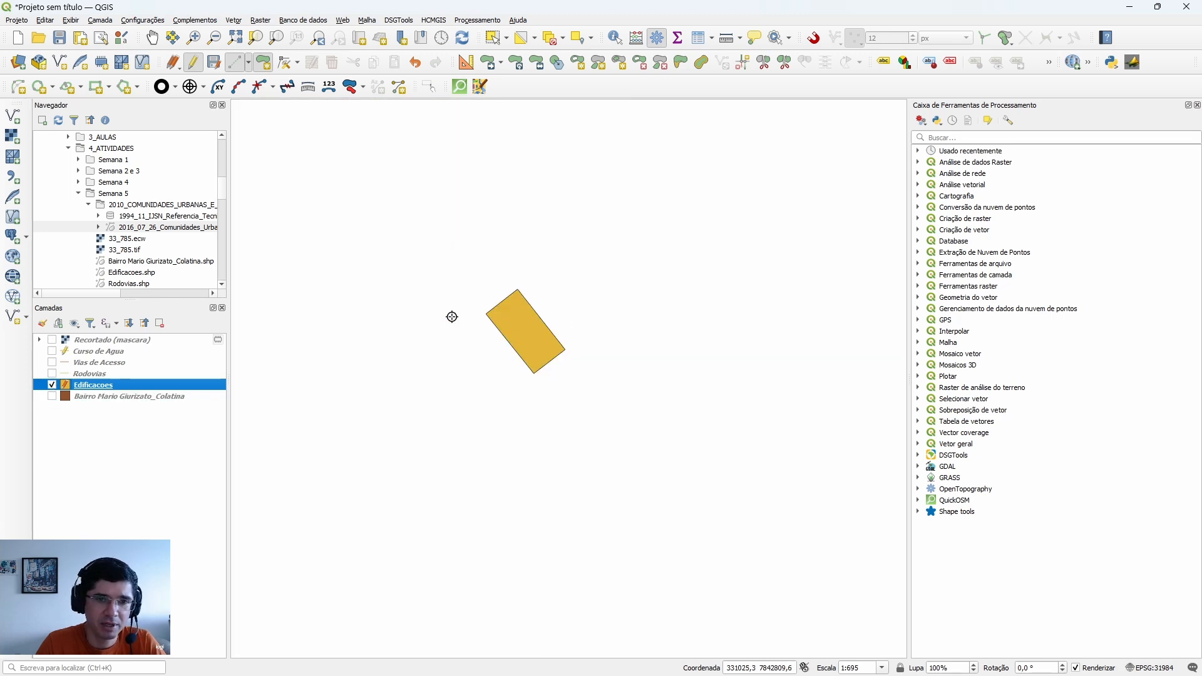
pyautogui.click(52, 340)
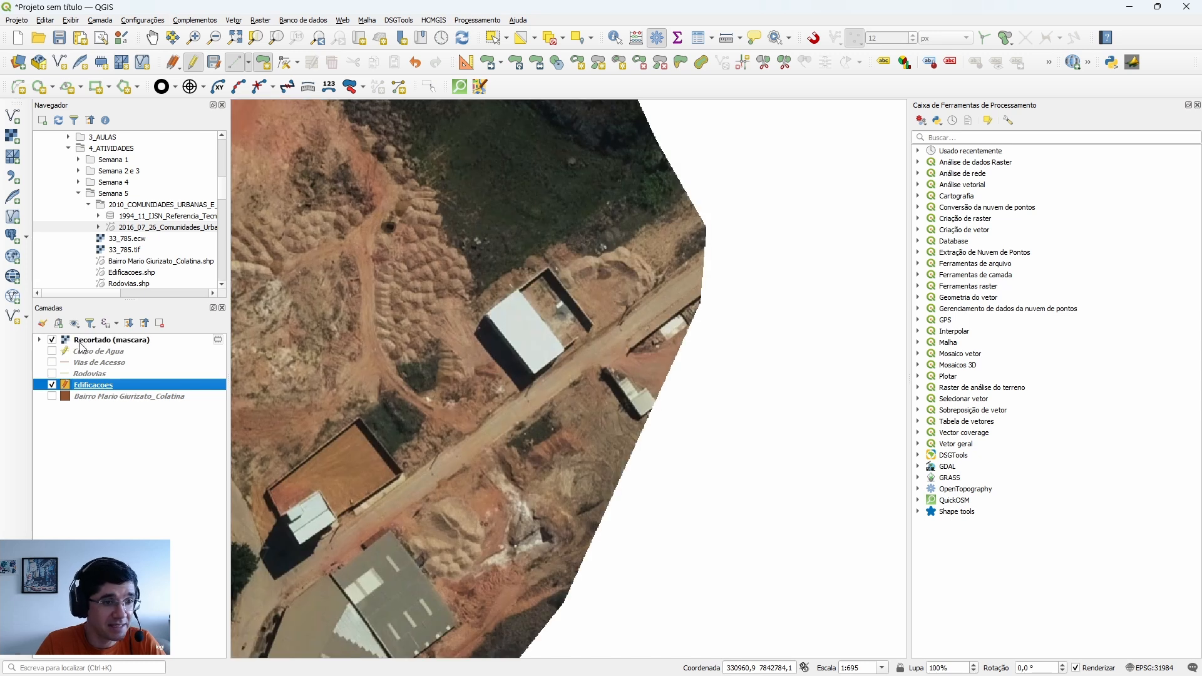
pyautogui.moveTo(82, 348); pyautogui.dragTo(81, 425)
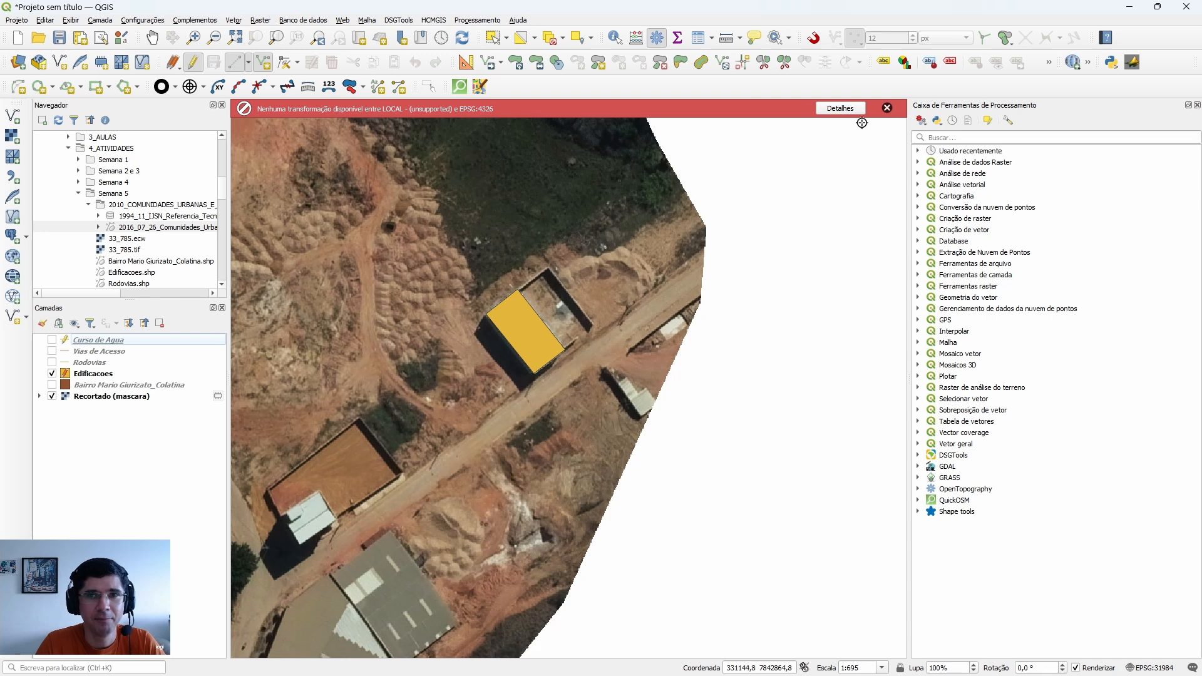
pyautogui.click(888, 108)
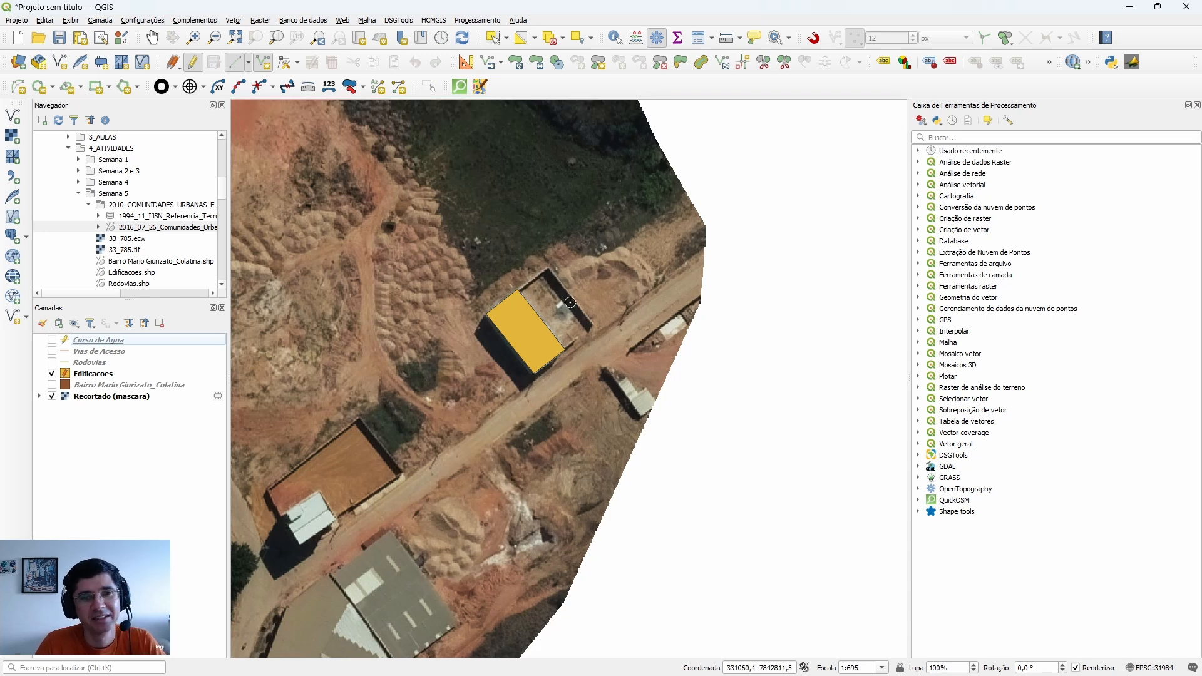
# Digitize the small stepped roof southeast of the road, at the image's clipped edge, as an Edificacoes polygon with an empty id.
pyautogui.click(99, 375)
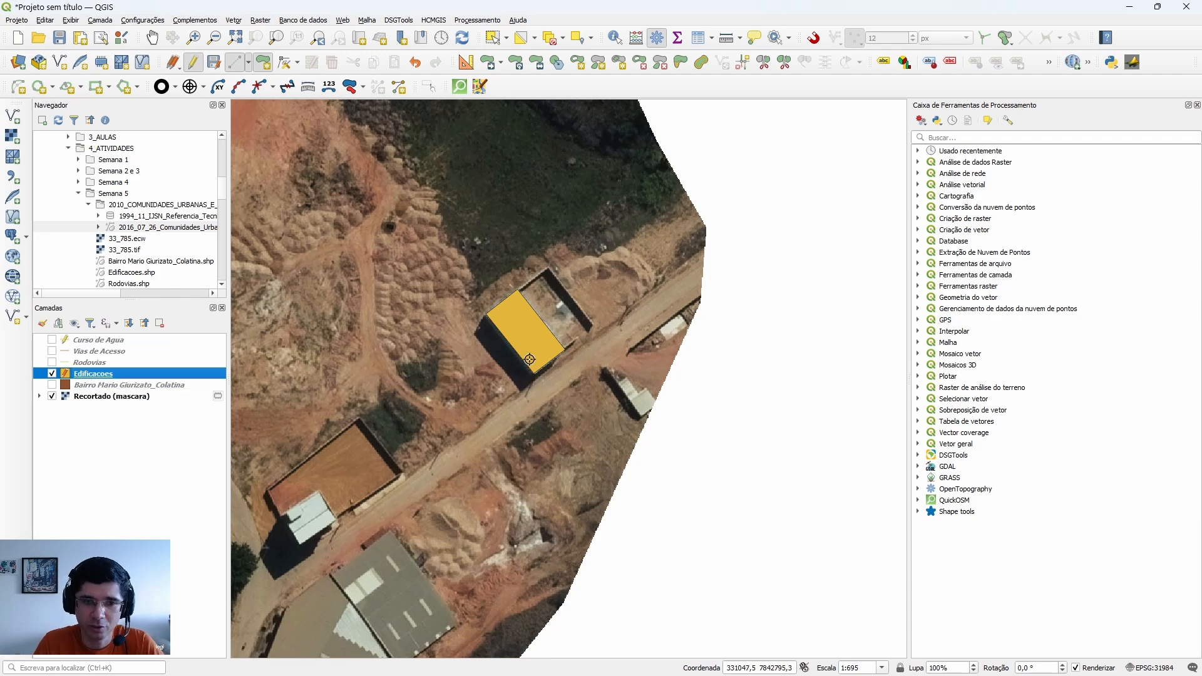
pyautogui.scroll(1, 529, 360)
pyautogui.scroll(-1, 451, 242)
pyautogui.scroll(1, 588, 316)
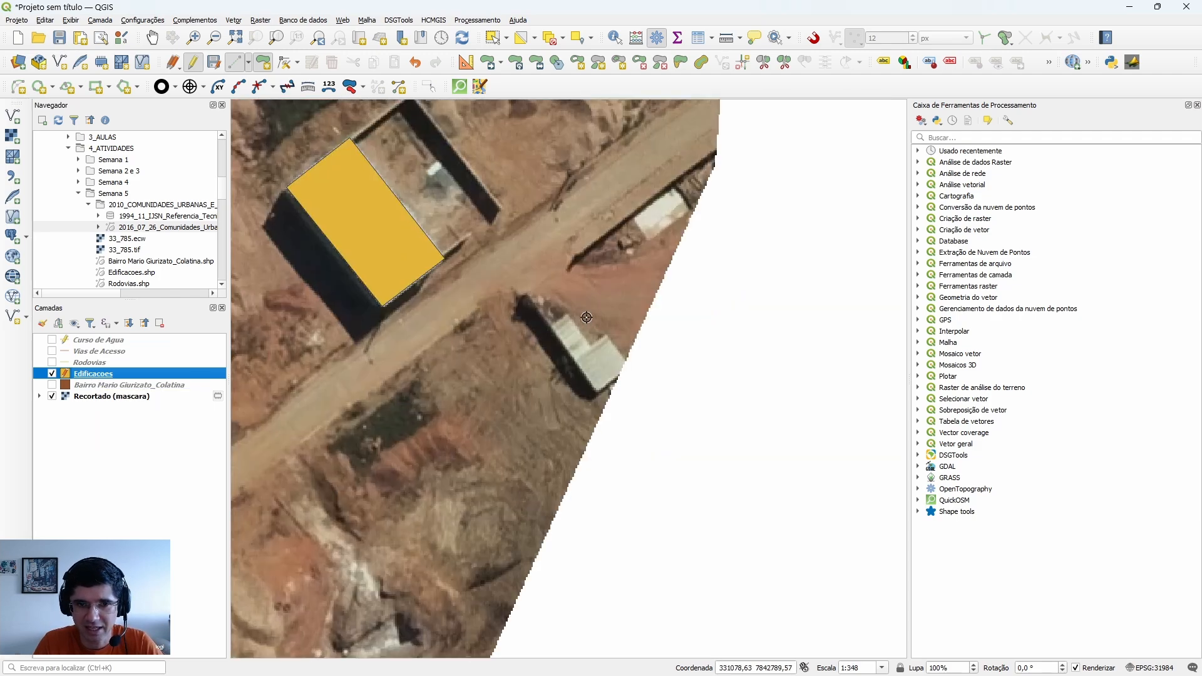
pyautogui.scroll(1, 587, 317)
pyautogui.click(548, 309)
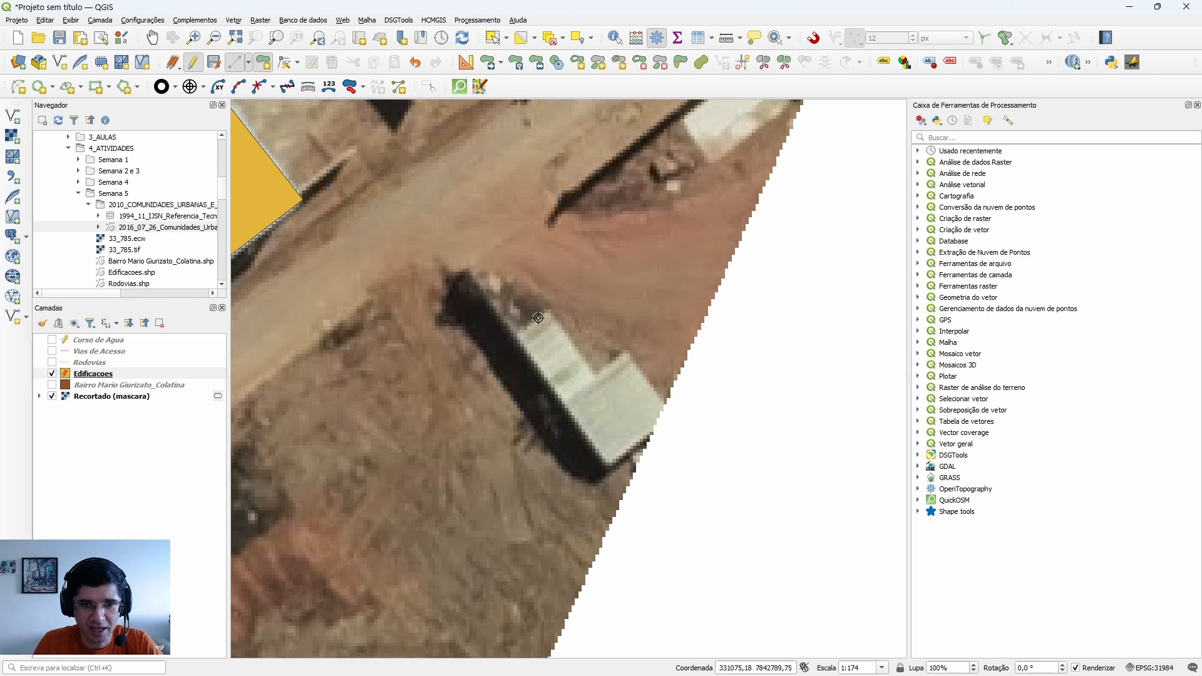
pyautogui.click(517, 334)
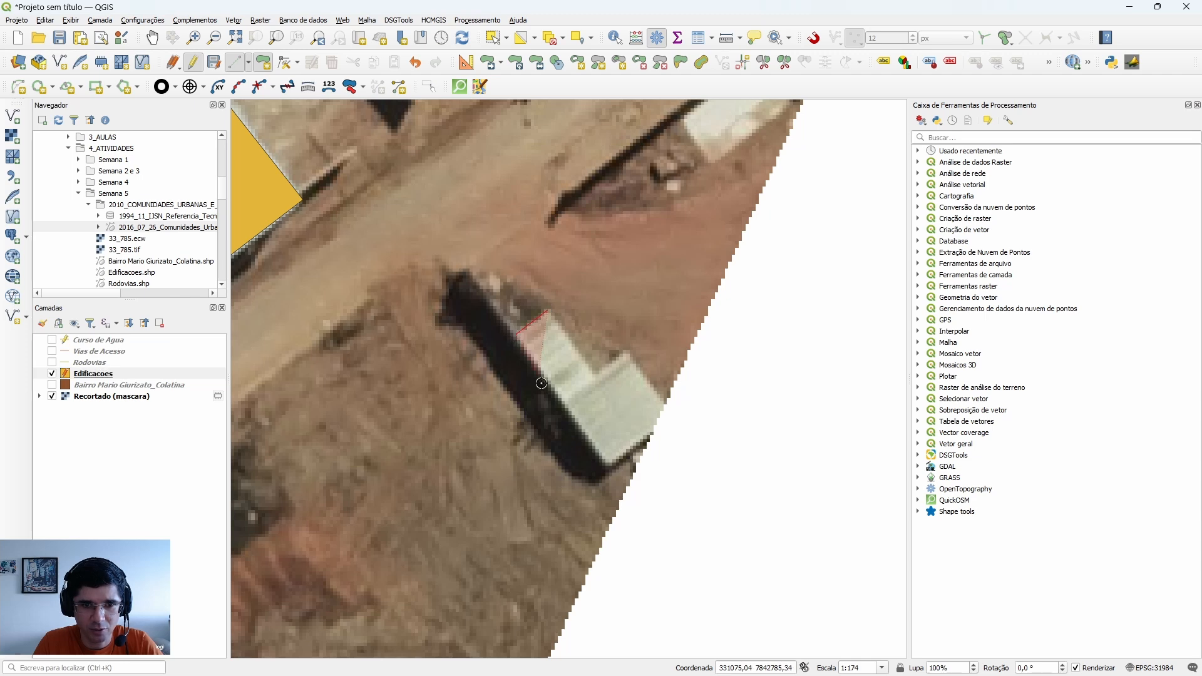
pyautogui.click(610, 466)
pyautogui.click(652, 432)
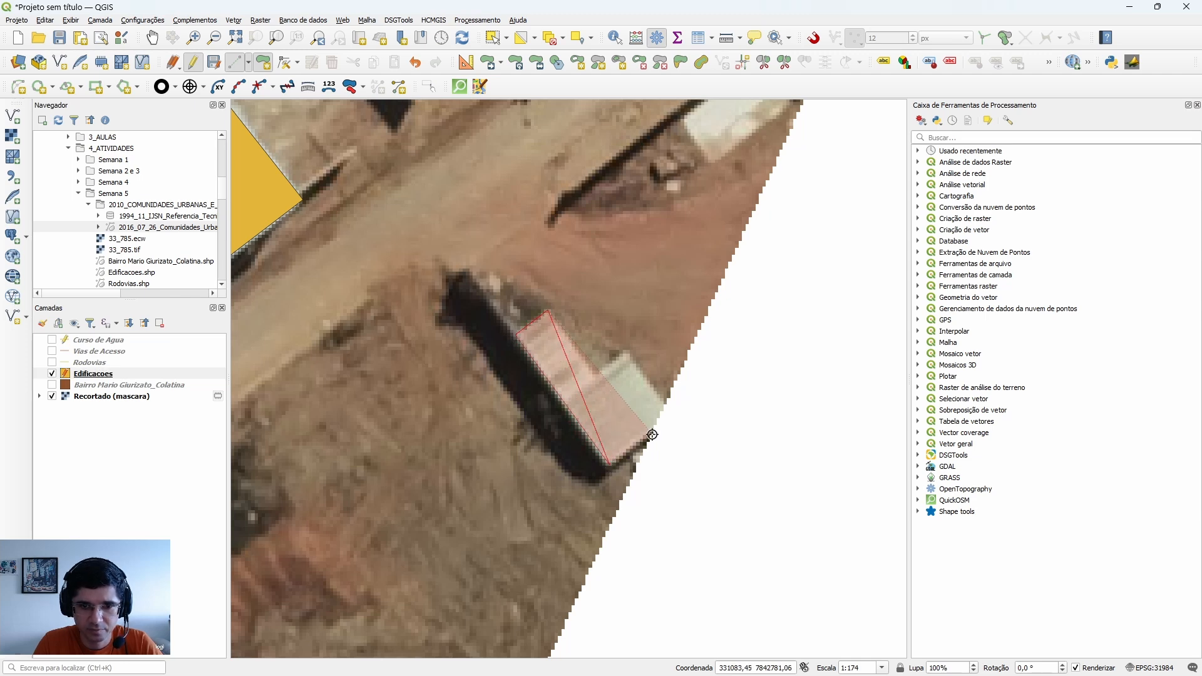
pyautogui.click(662, 403)
pyautogui.click(625, 354)
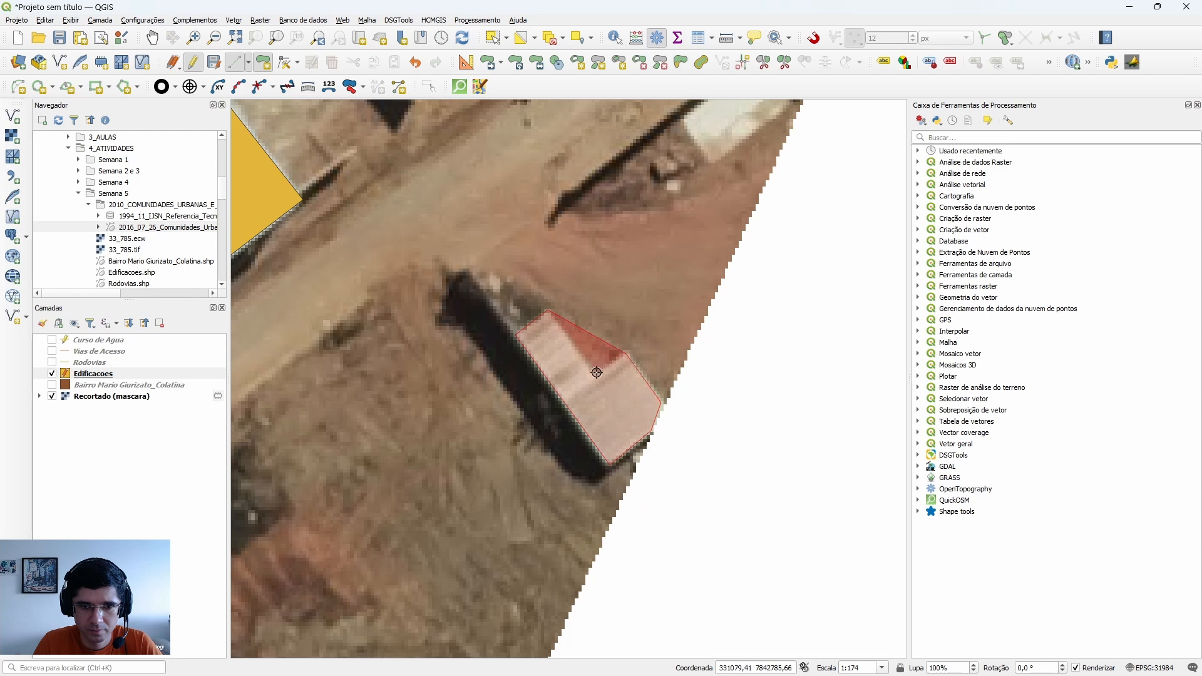
pyautogui.rightClick(596, 377)
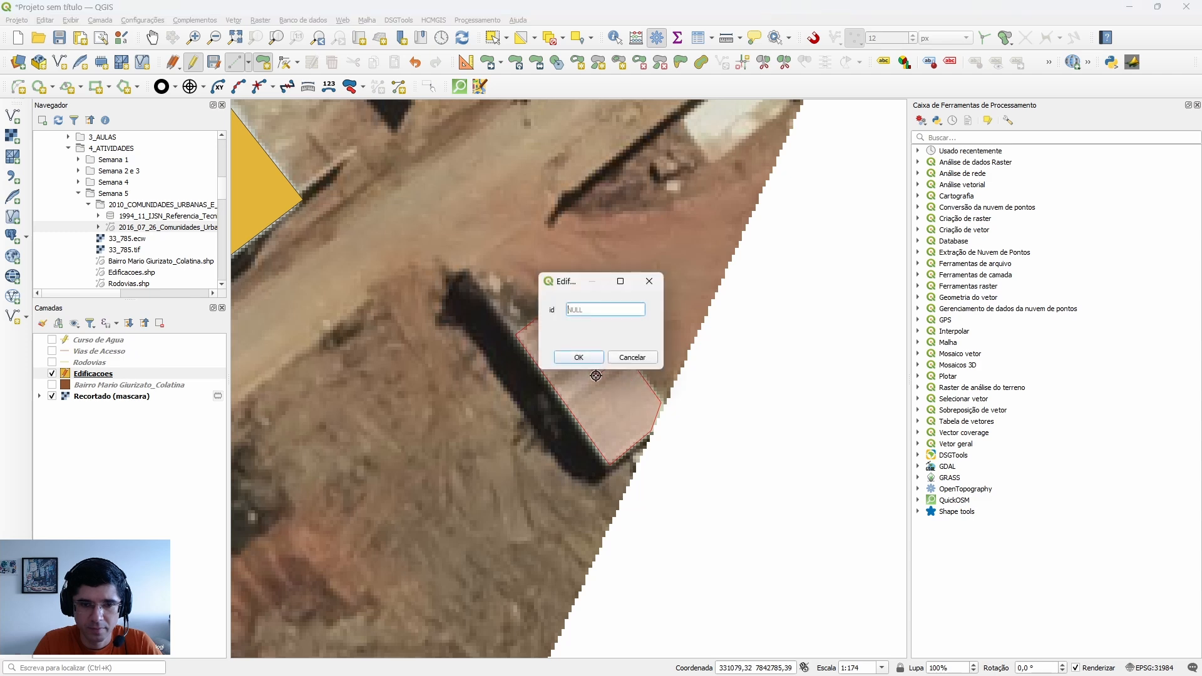
pyautogui.click(579, 357)
# Digitize the white roof at the corner of the walled dirt lot as an Edificacoes polygon, leaving the id empty.
pyautogui.scroll(-2, 503, 330)
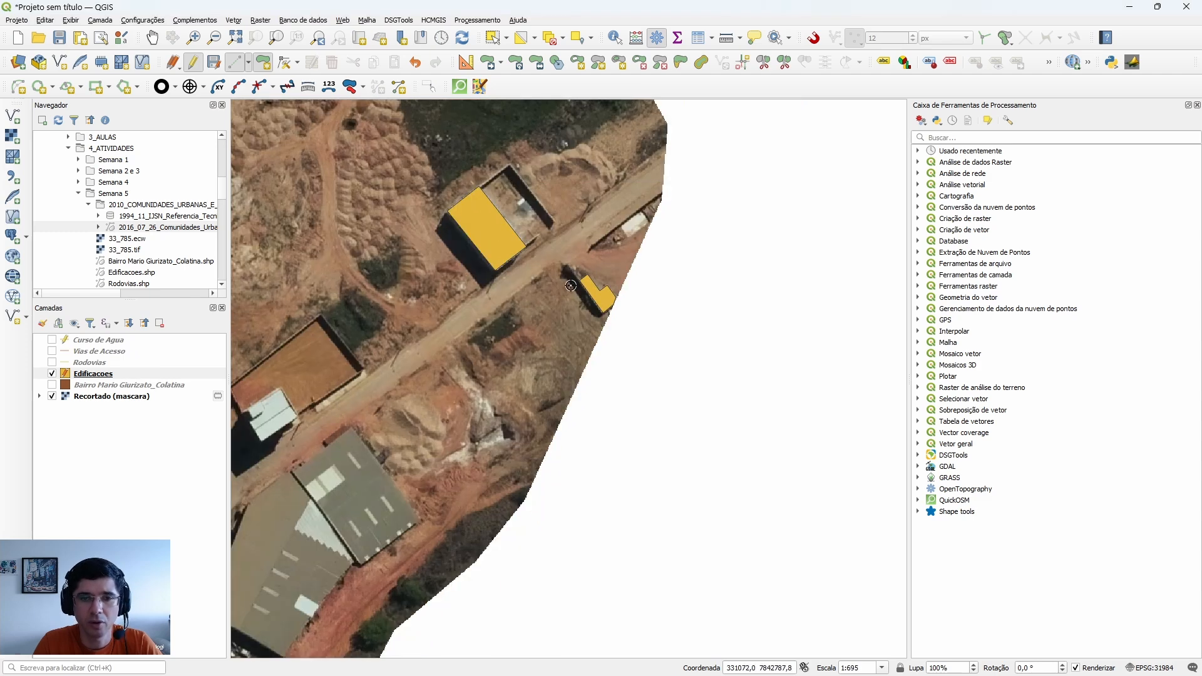
pyautogui.scroll(-2, 503, 329)
pyautogui.scroll(2, 502, 329)
pyautogui.scroll(1, 393, 358)
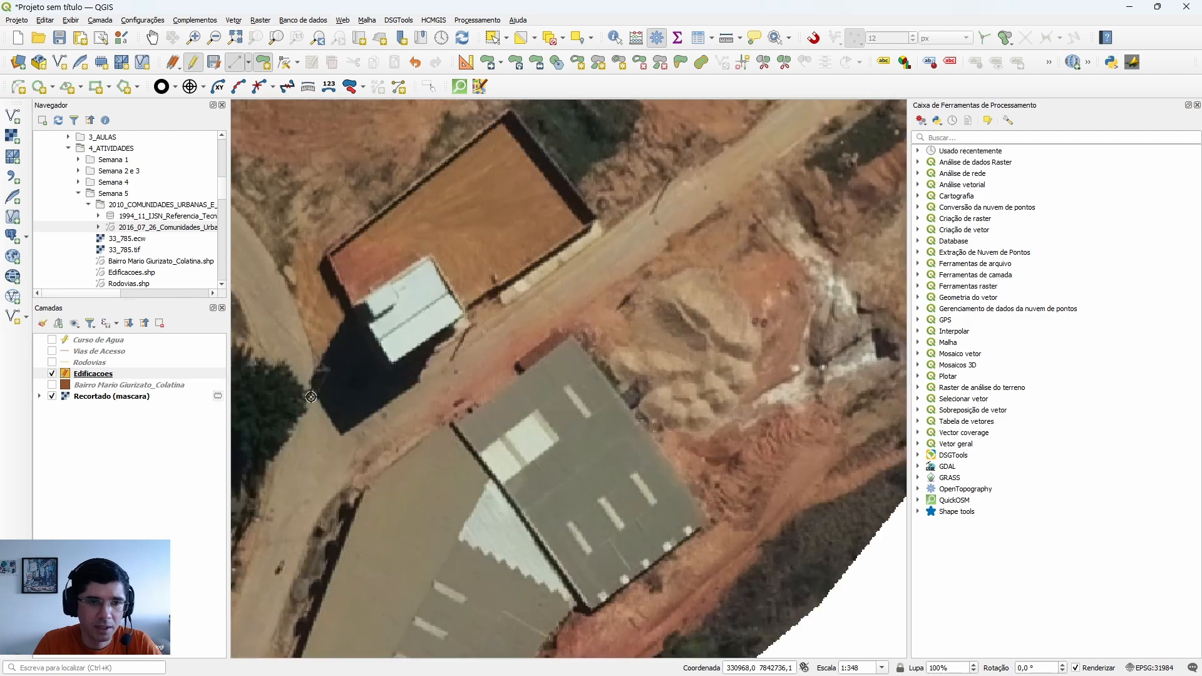
pyautogui.scroll(1, 377, 317)
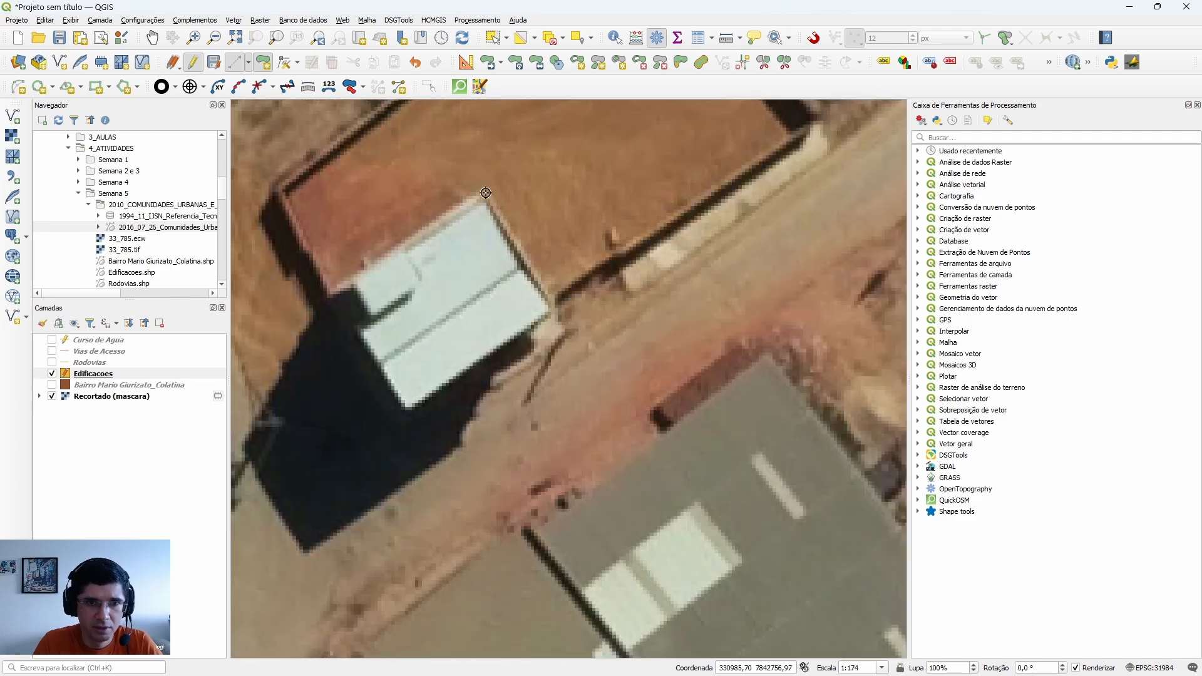
pyautogui.click(554, 306)
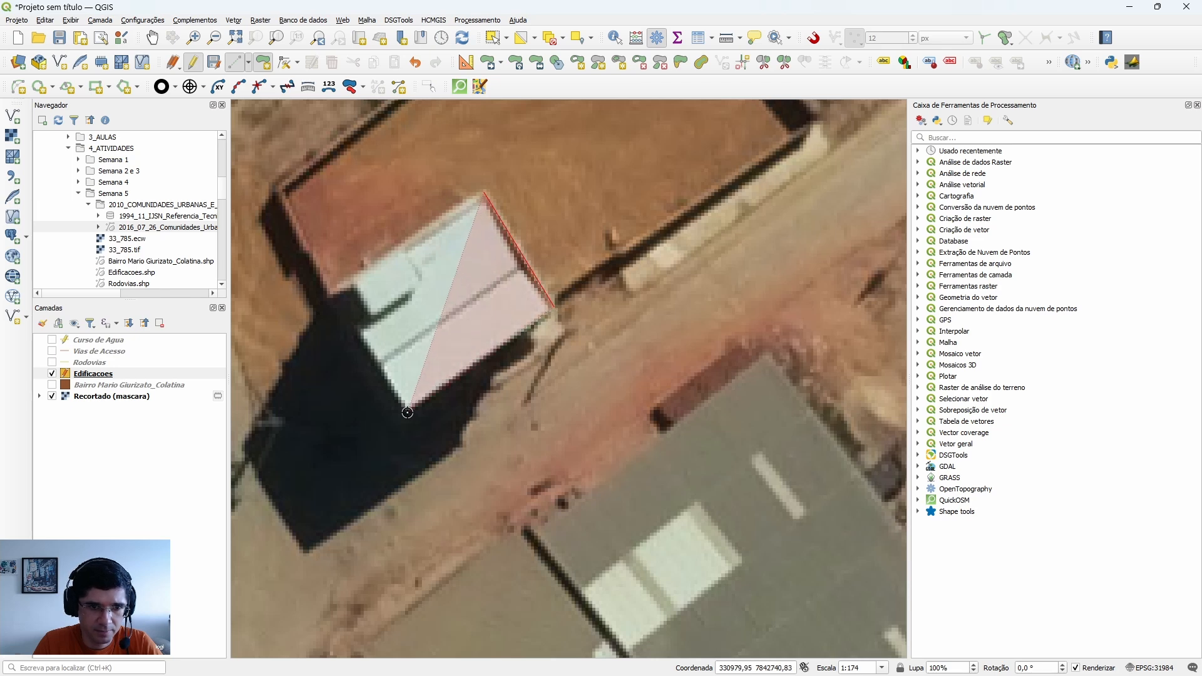
pyautogui.click(405, 410)
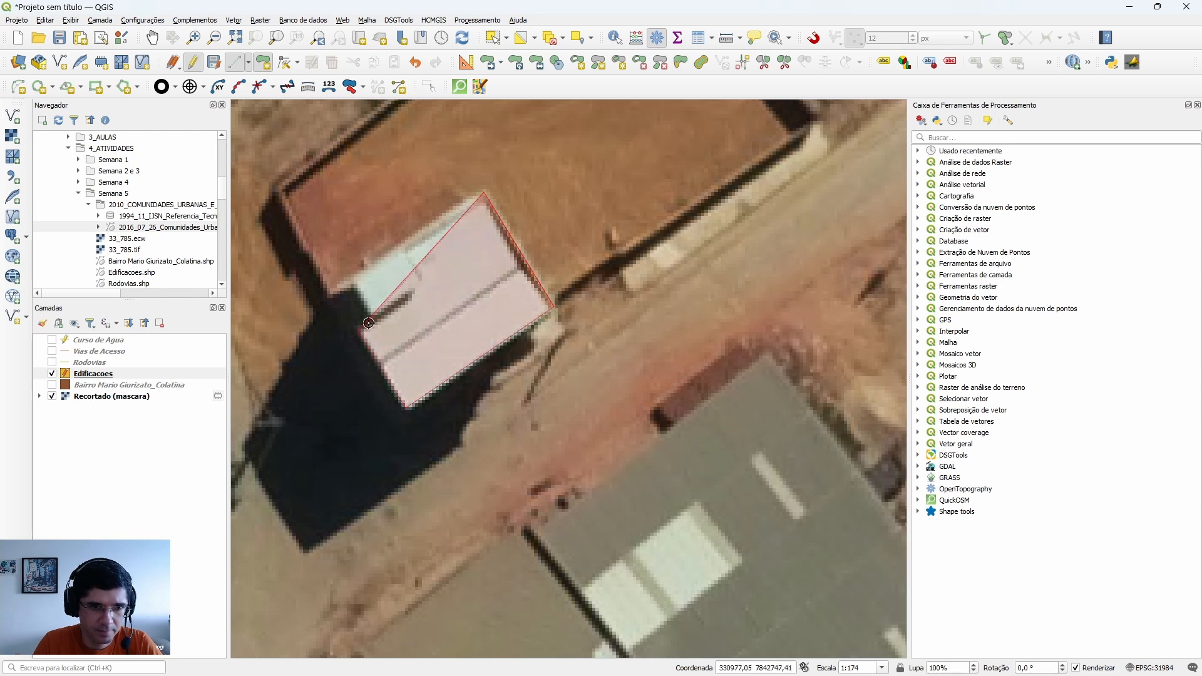
pyautogui.click(363, 327)
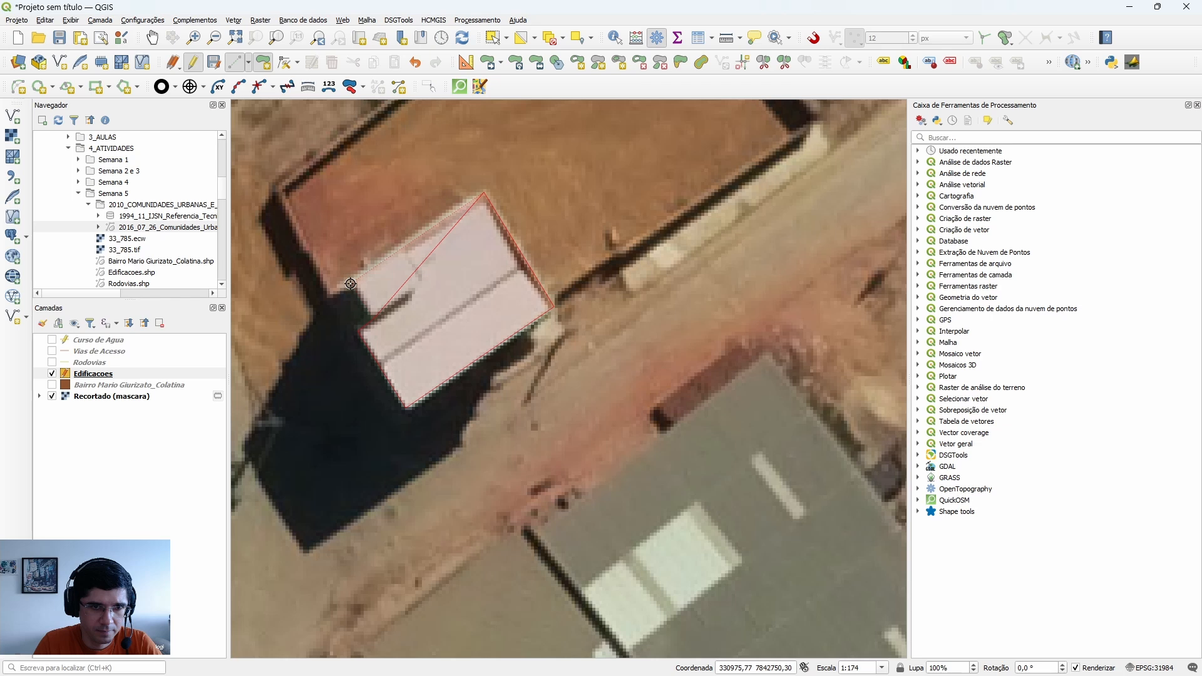
pyautogui.click(350, 283)
pyautogui.rightClick(350, 282)
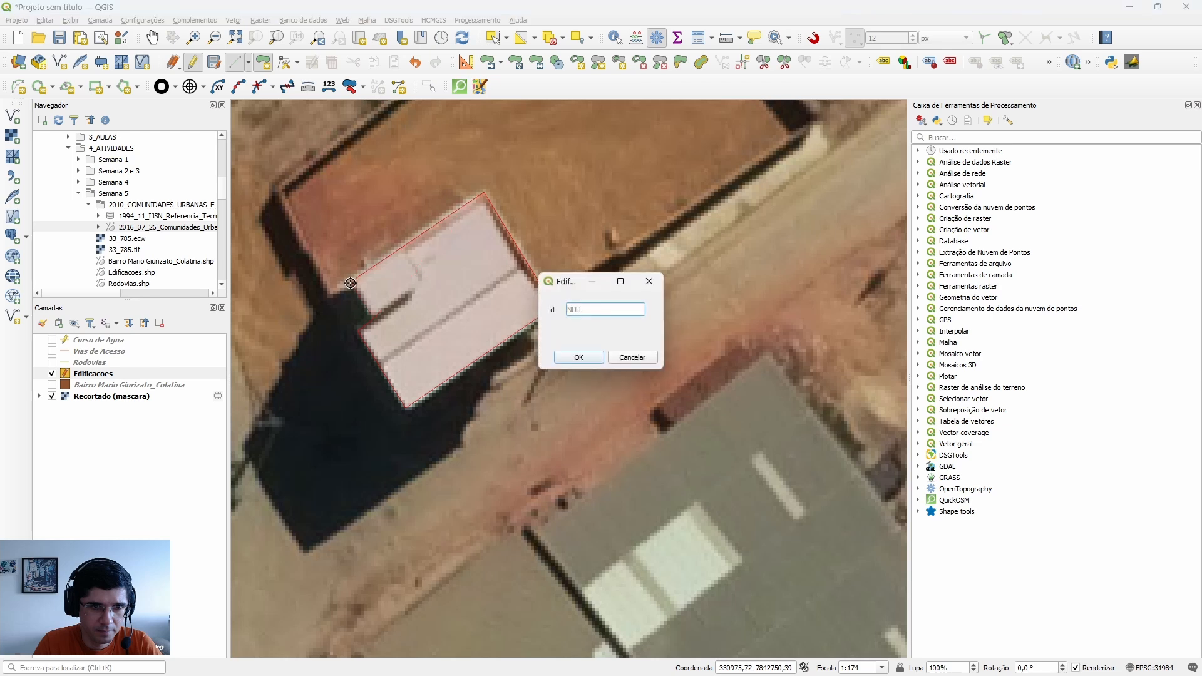
pyautogui.click(577, 357)
pyautogui.scroll(-1, 416, 177)
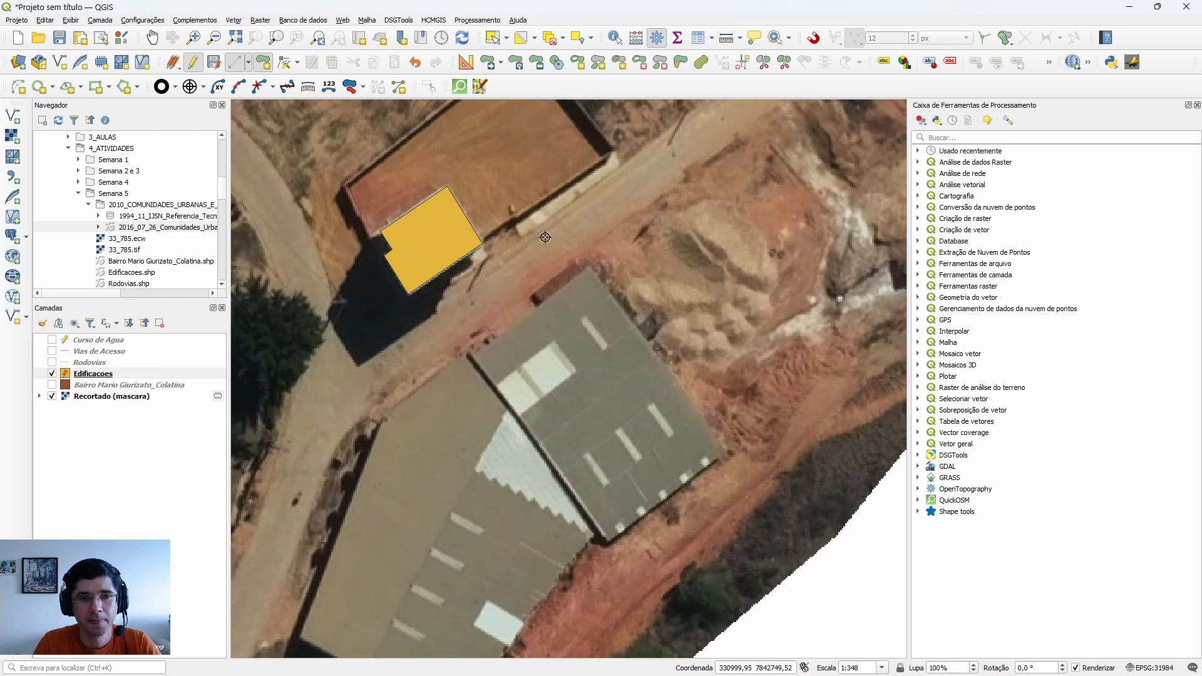
pyautogui.scroll(-1, 545, 237)
pyautogui.scroll(1, 479, 420)
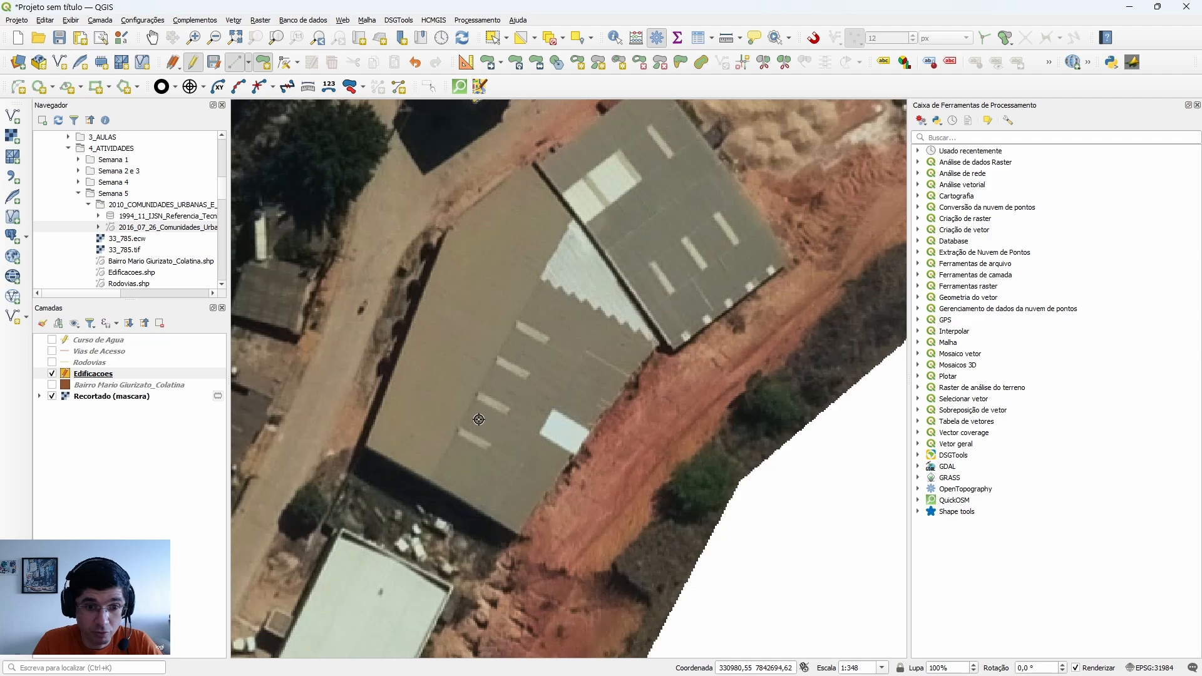
# Digitize the rectangular gray warehouse roof southeast of the road as a four-corner Edificacoes polygon, leaving the id empty.
pyautogui.scroll(-1, 493, 376)
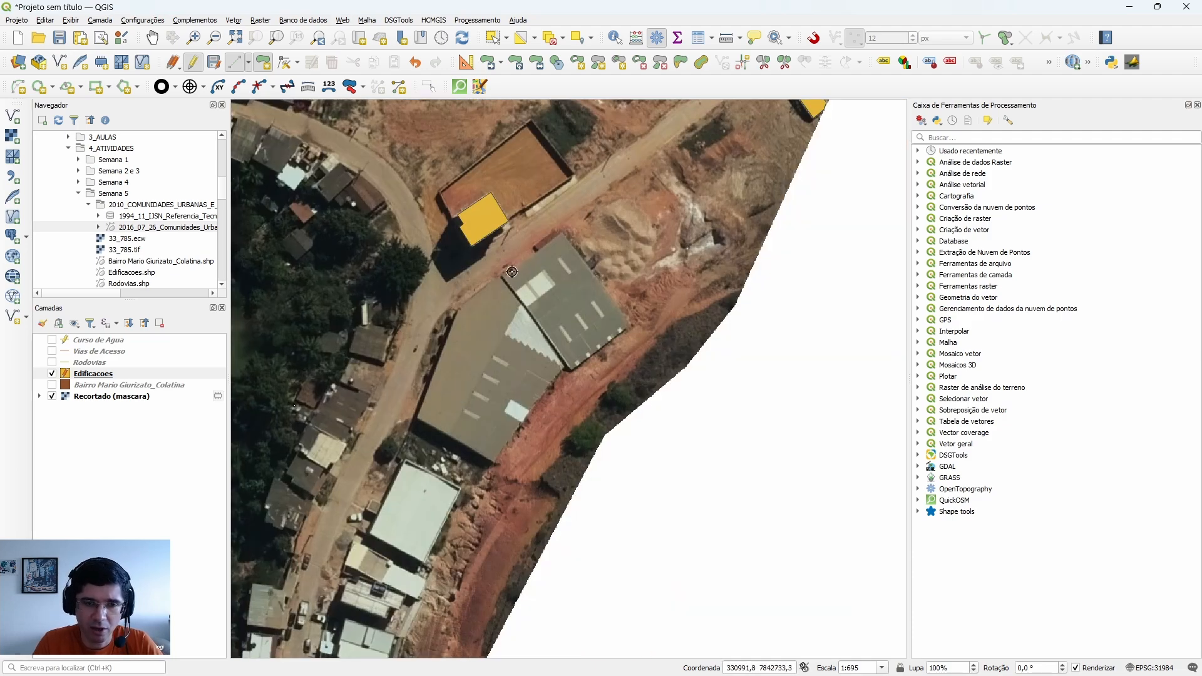
pyautogui.scroll(1, 512, 272)
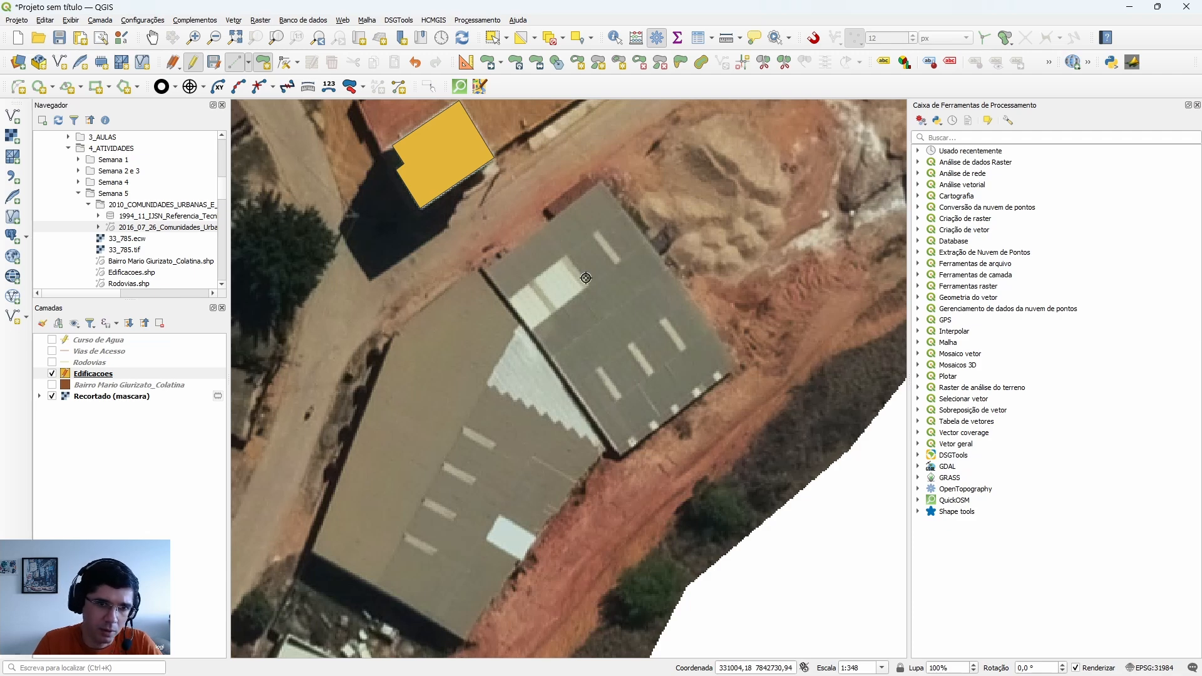
pyautogui.scroll(-1, 567, 310)
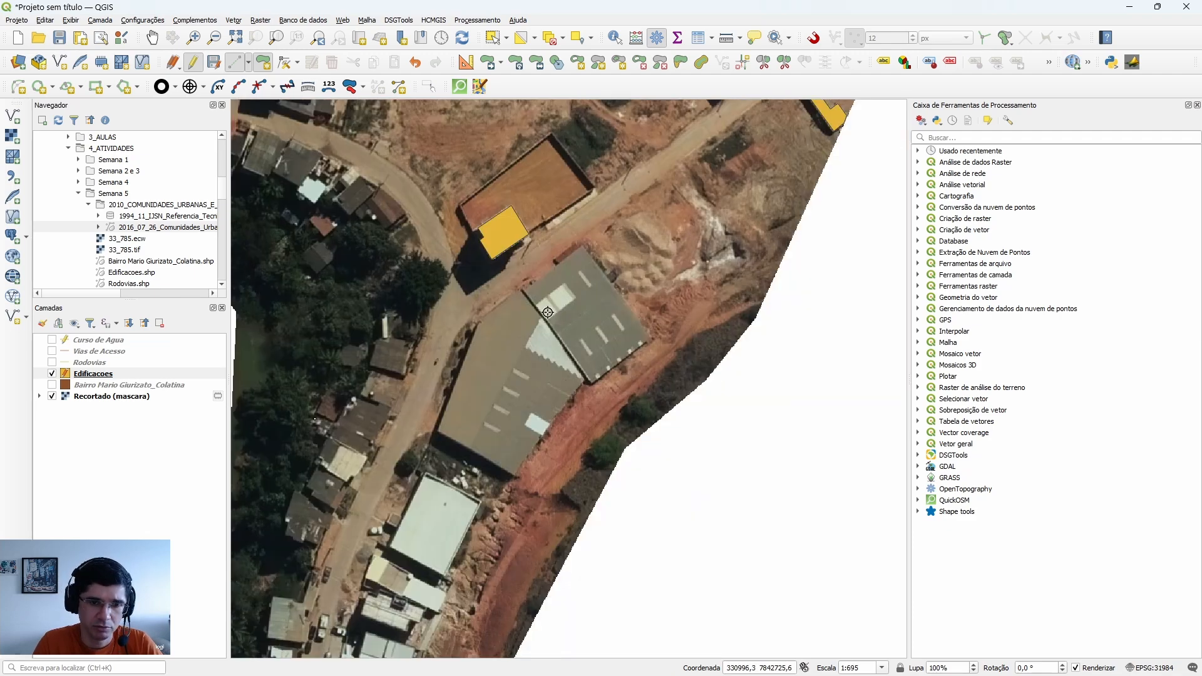
pyautogui.scroll(1, 548, 312)
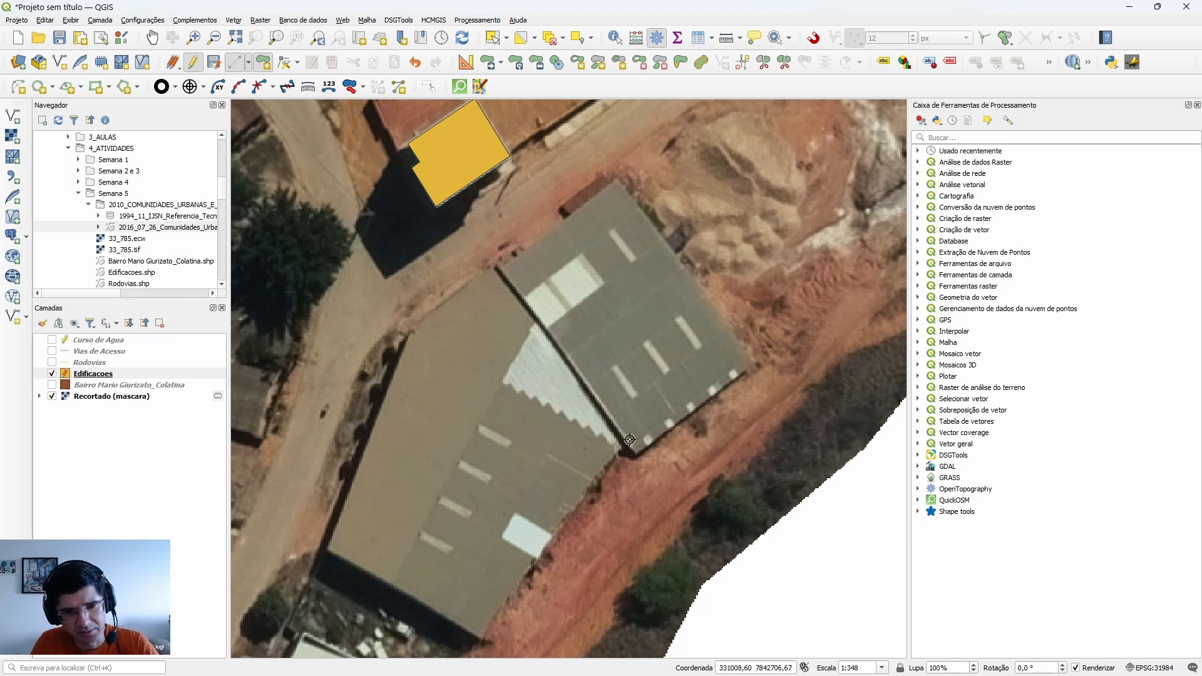
pyautogui.scroll(1, 515, 262)
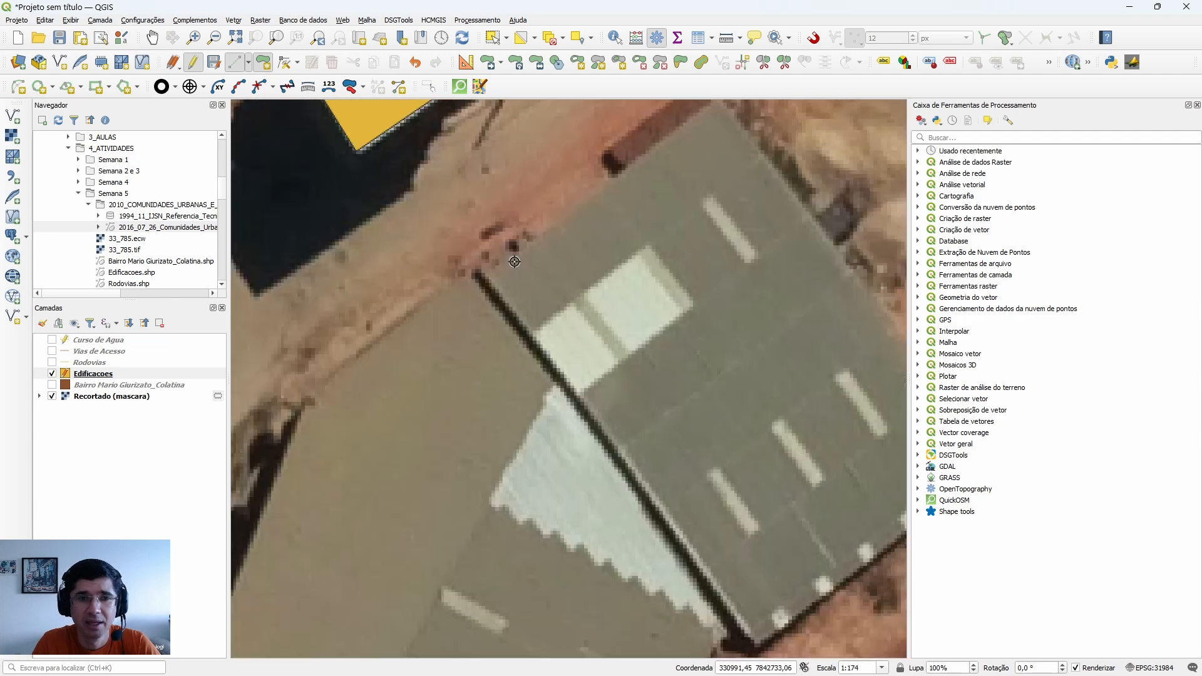
pyautogui.click(485, 276)
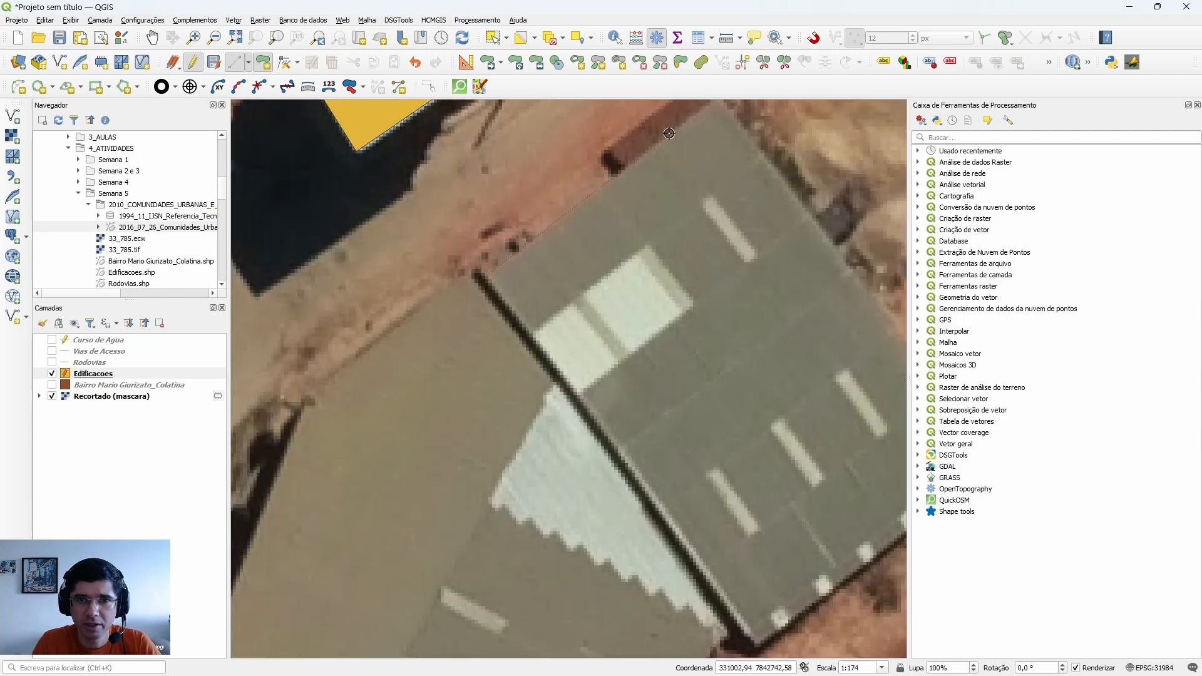
pyautogui.scroll(-1, 664, 132)
pyautogui.scroll(1, 670, 125)
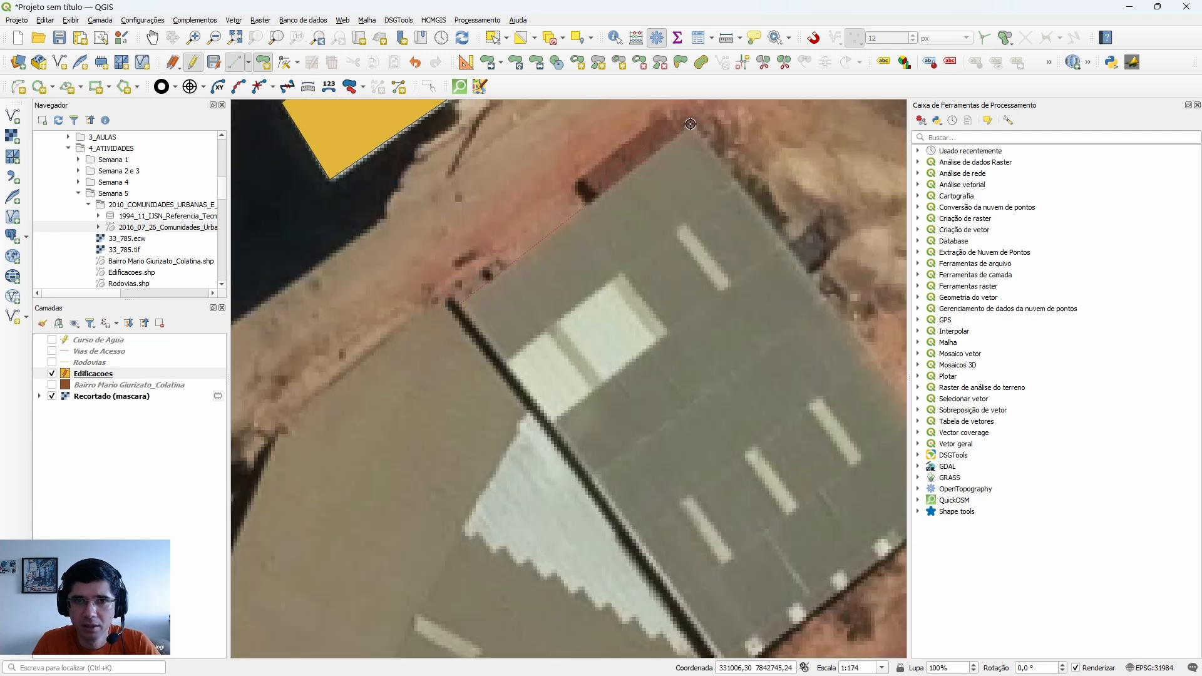
pyautogui.click(690, 124)
pyautogui.scroll(-1, 690, 124)
pyautogui.scroll(1, 862, 286)
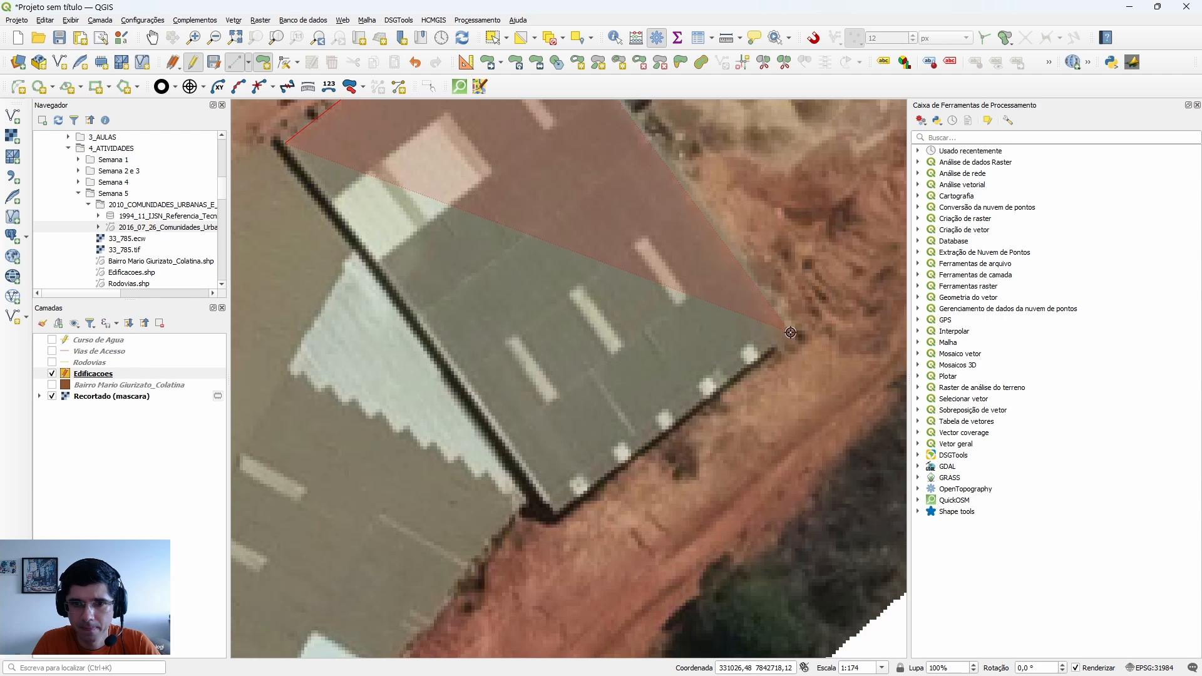
pyautogui.click(791, 332)
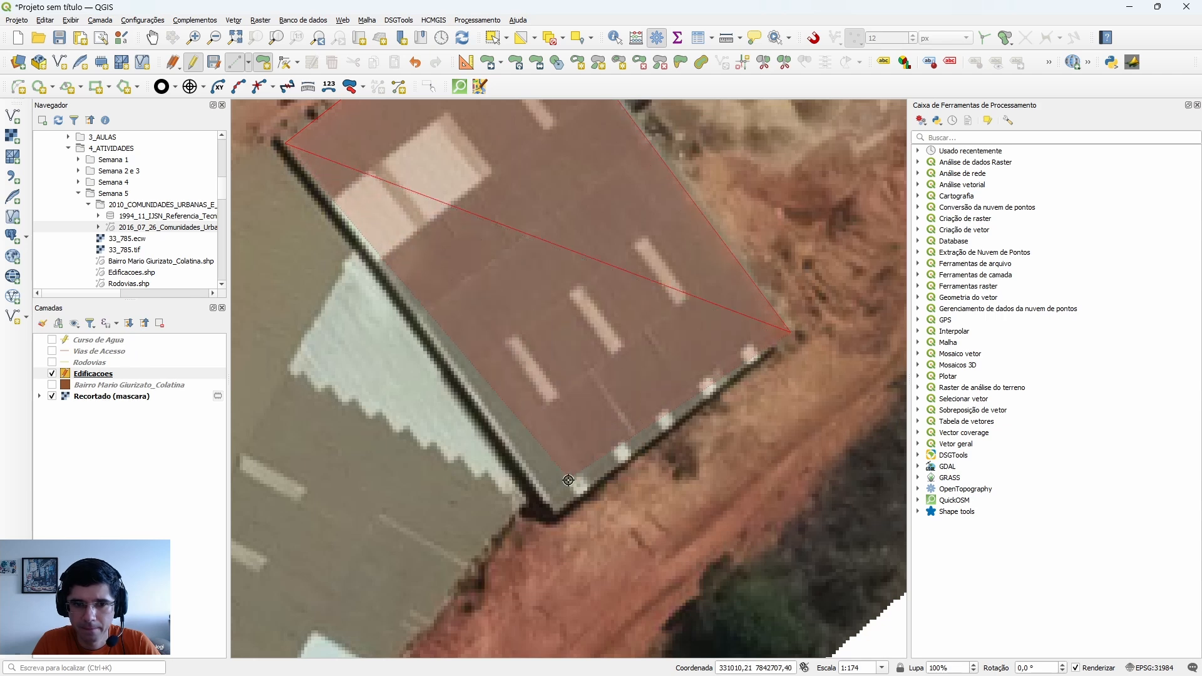
pyautogui.click(551, 512)
pyautogui.rightClick(551, 512)
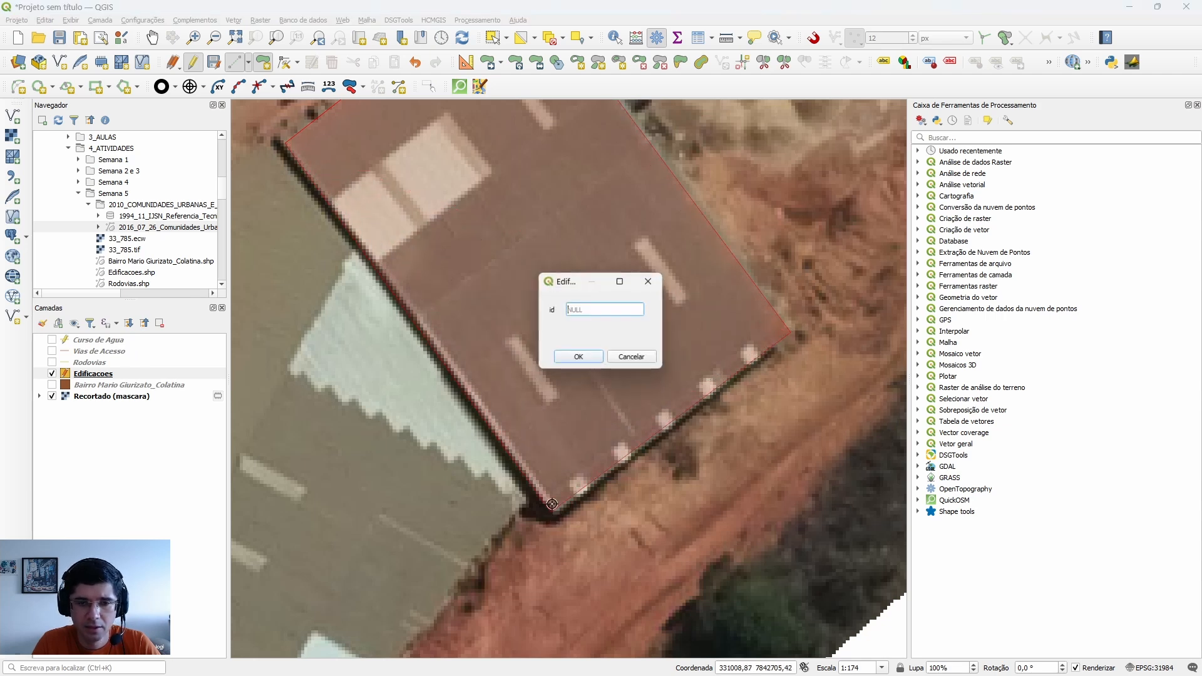
pyautogui.click(591, 366)
# Digitize the large five-sided roof adjoining the rectangular warehouse on its southwest side as an Edificacoes polygon, leaving the id empty.
pyautogui.scroll(-1, 567, 354)
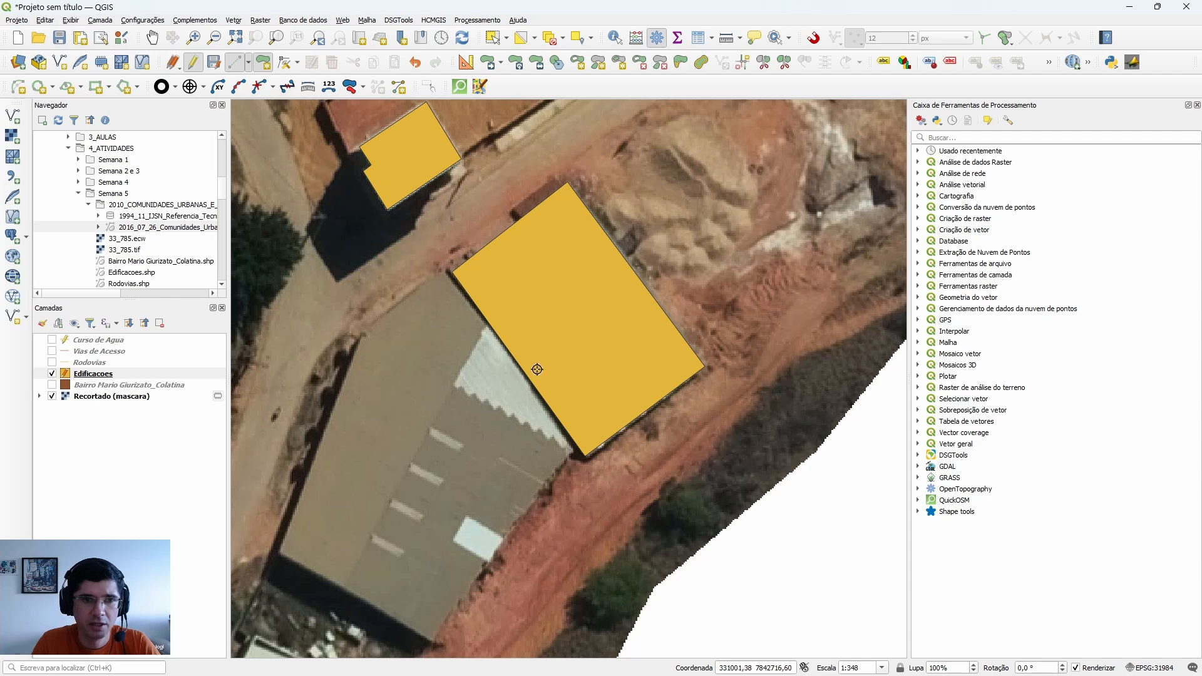
pyautogui.scroll(2, 432, 275)
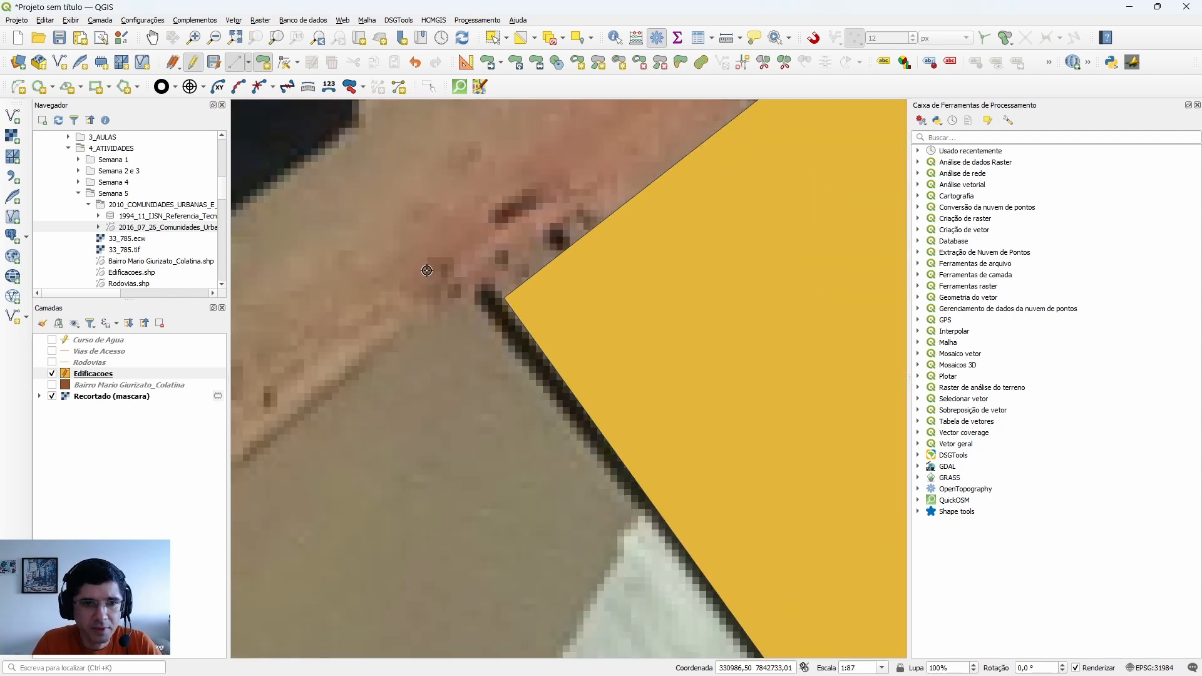
pyautogui.scroll(-1, 433, 290)
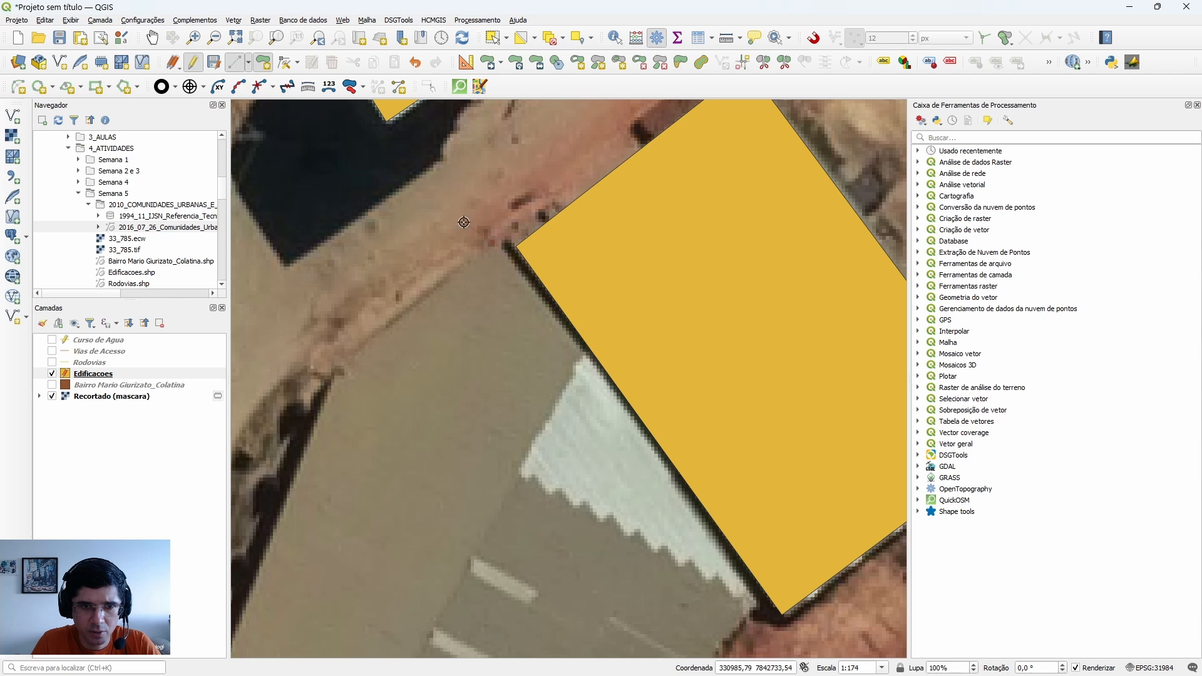
pyautogui.scroll(-2, 459, 247)
pyautogui.scroll(3, 517, 318)
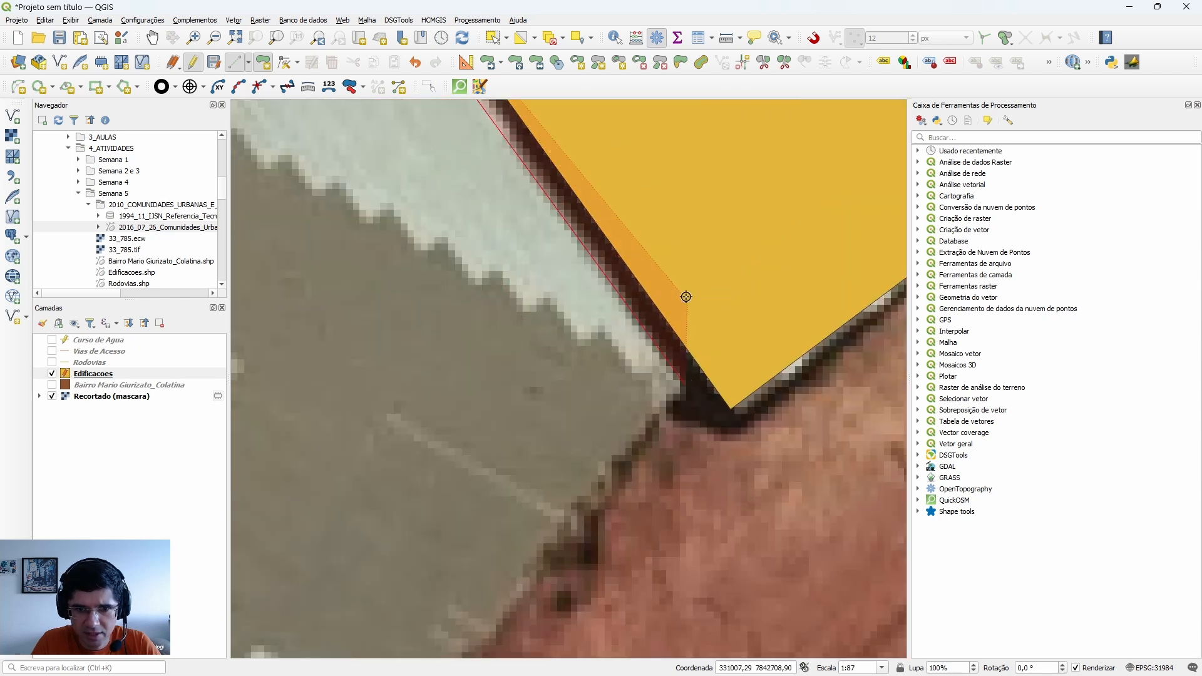
pyautogui.scroll(-3, 685, 384)
pyautogui.scroll(2, 636, 413)
pyautogui.click(636, 413)
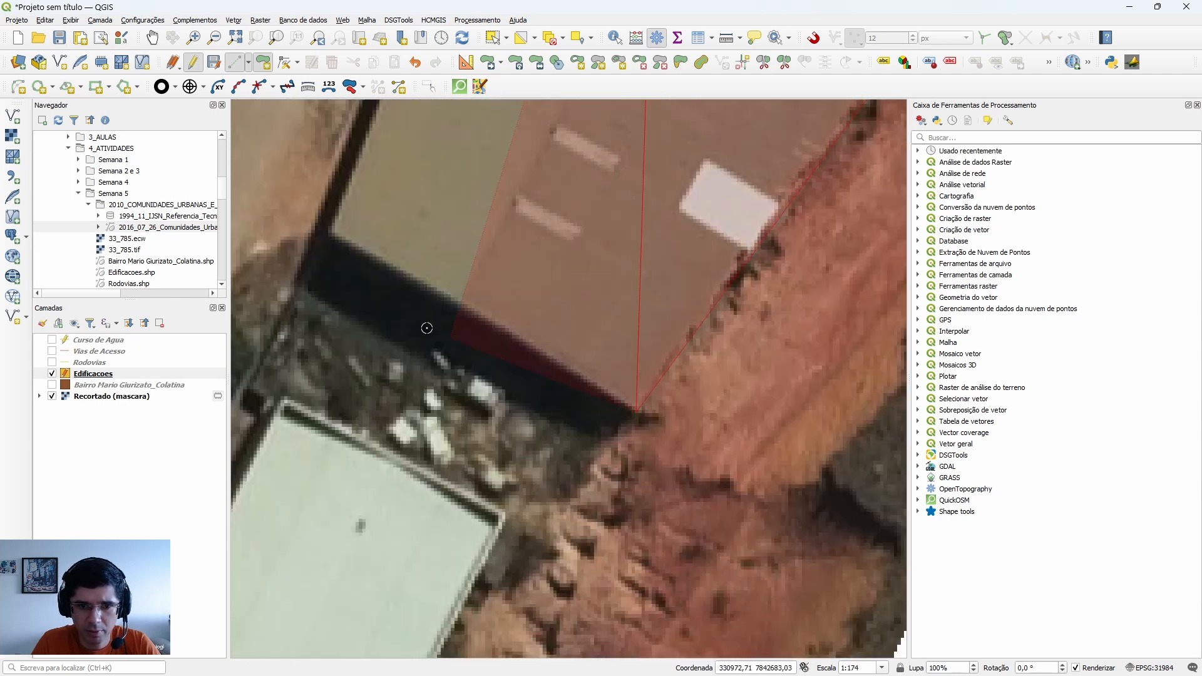
pyautogui.click(329, 233)
pyautogui.scroll(-3, 352, 324)
pyautogui.scroll(2, 362, 248)
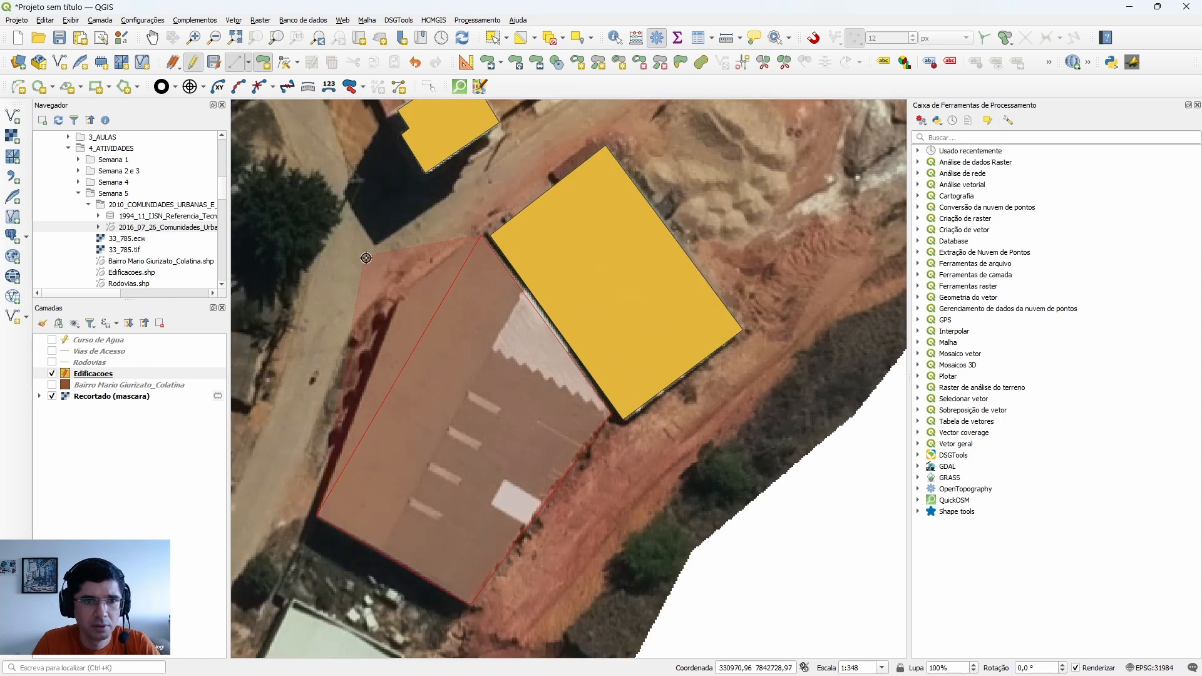
pyautogui.scroll(1, 400, 300)
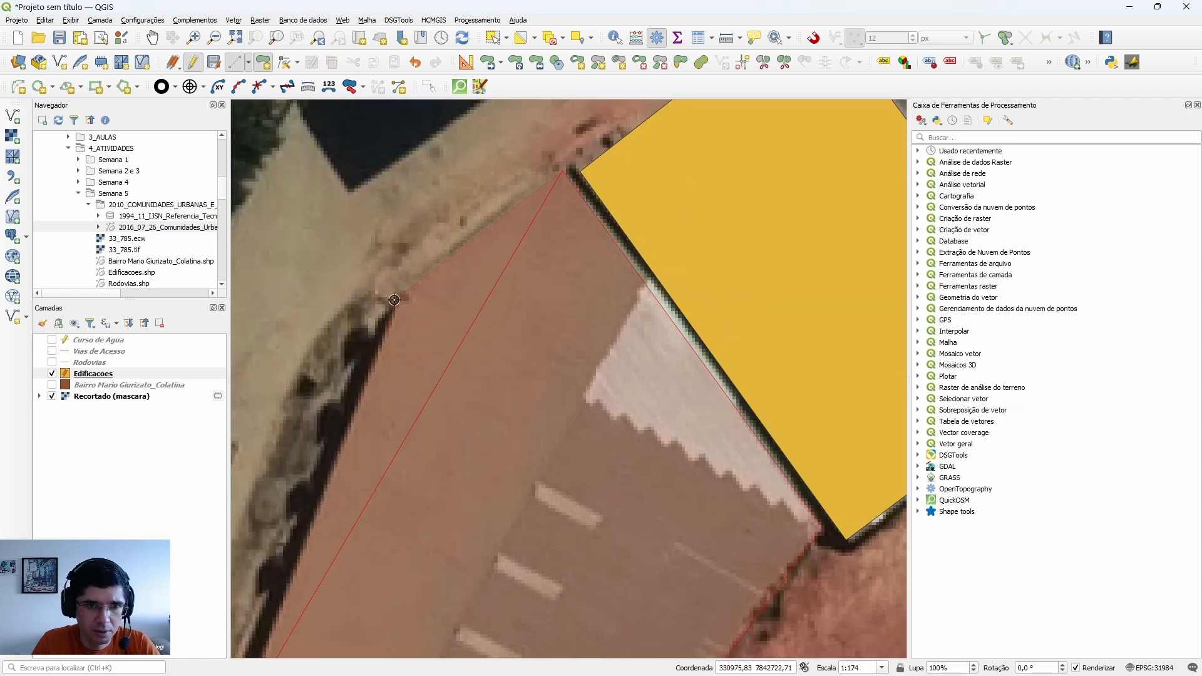
pyautogui.click(399, 295)
pyautogui.rightClick(399, 295)
pyautogui.click(577, 356)
pyautogui.scroll(-3, 544, 344)
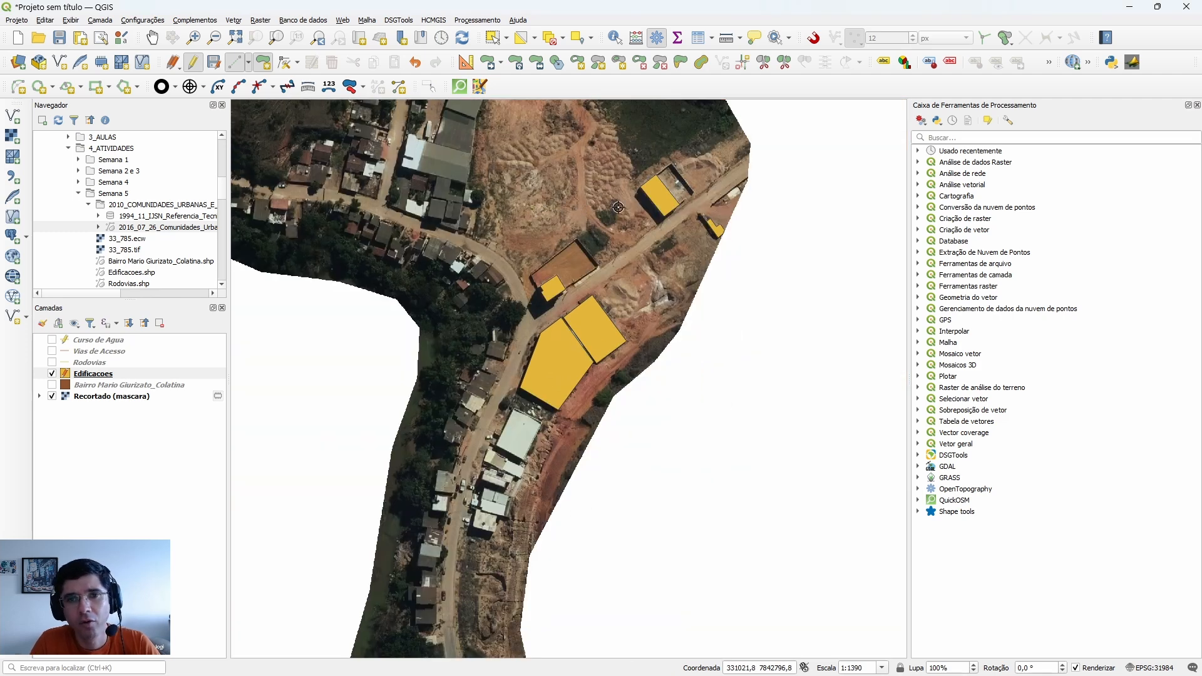
pyautogui.scroll(1, 592, 232)
pyautogui.scroll(-1, 593, 305)
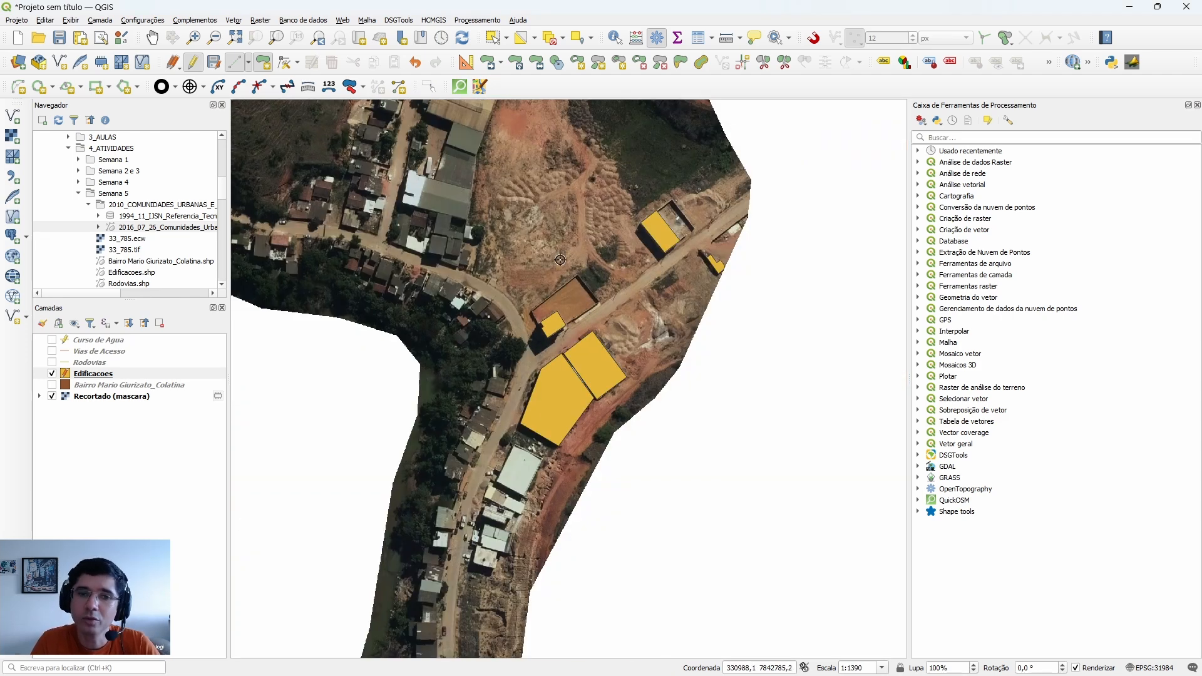
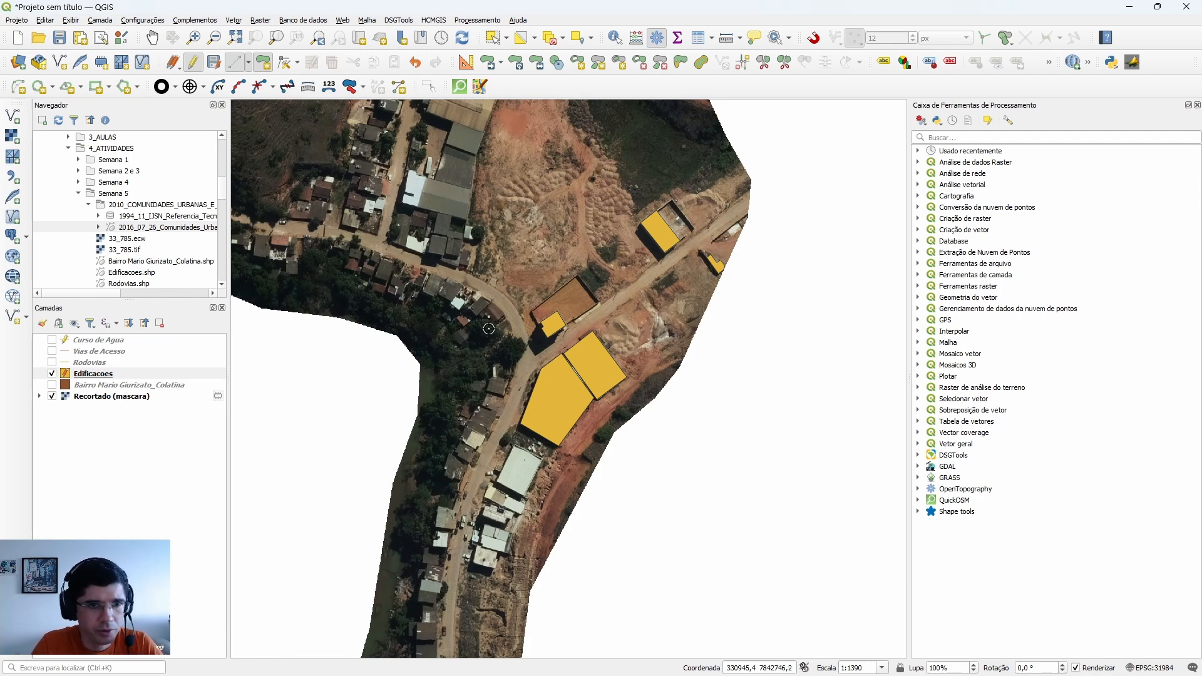
pyautogui.scroll(4, 489, 328)
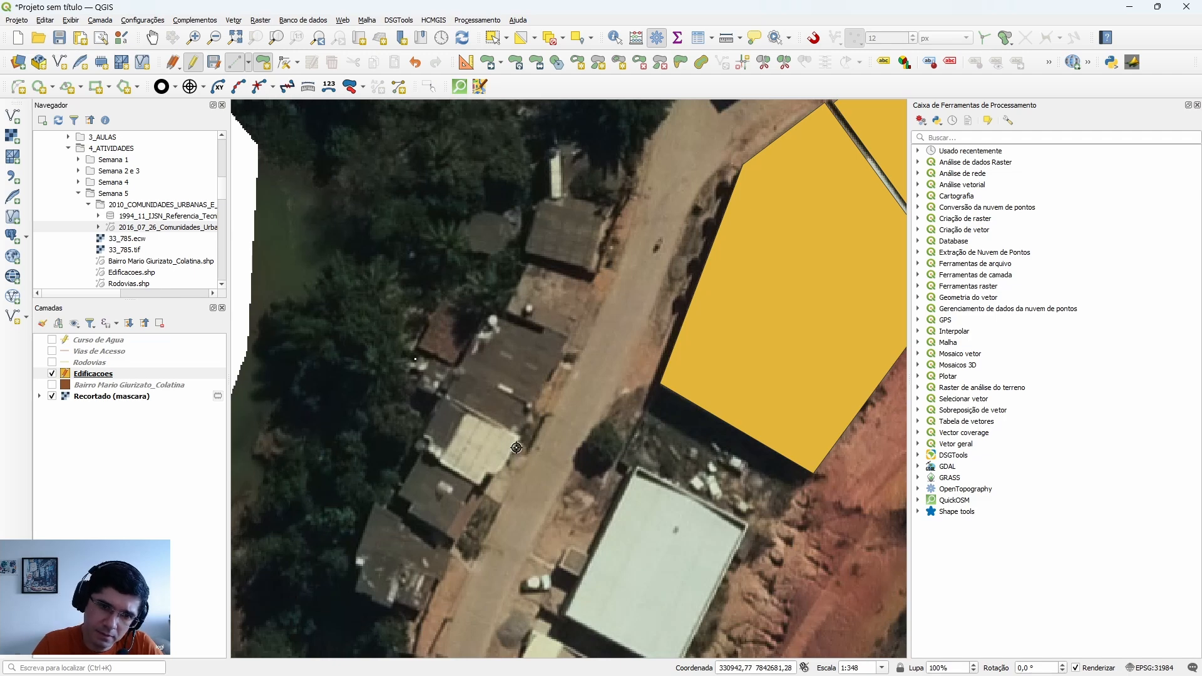
pyautogui.scroll(-4, 516, 448)
pyautogui.scroll(4, 515, 545)
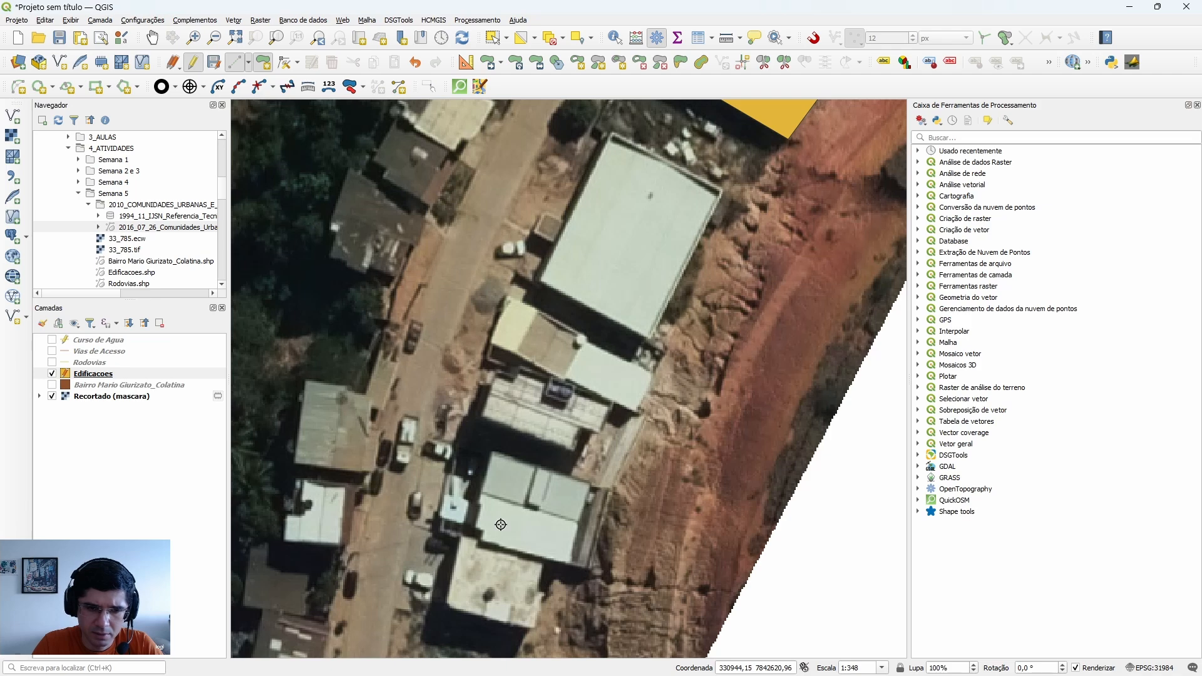
pyautogui.scroll(-2, 501, 523)
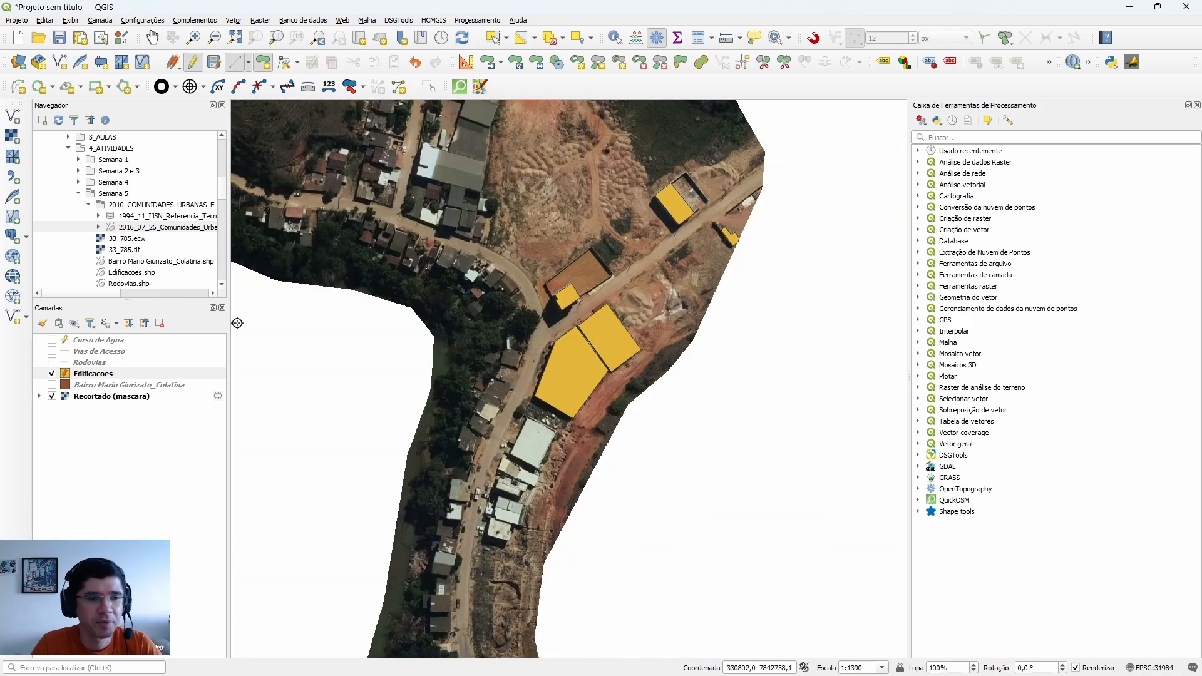
# Save the Edificacoes layer's edits and turn off its edit mode.
pyautogui.click(138, 375)
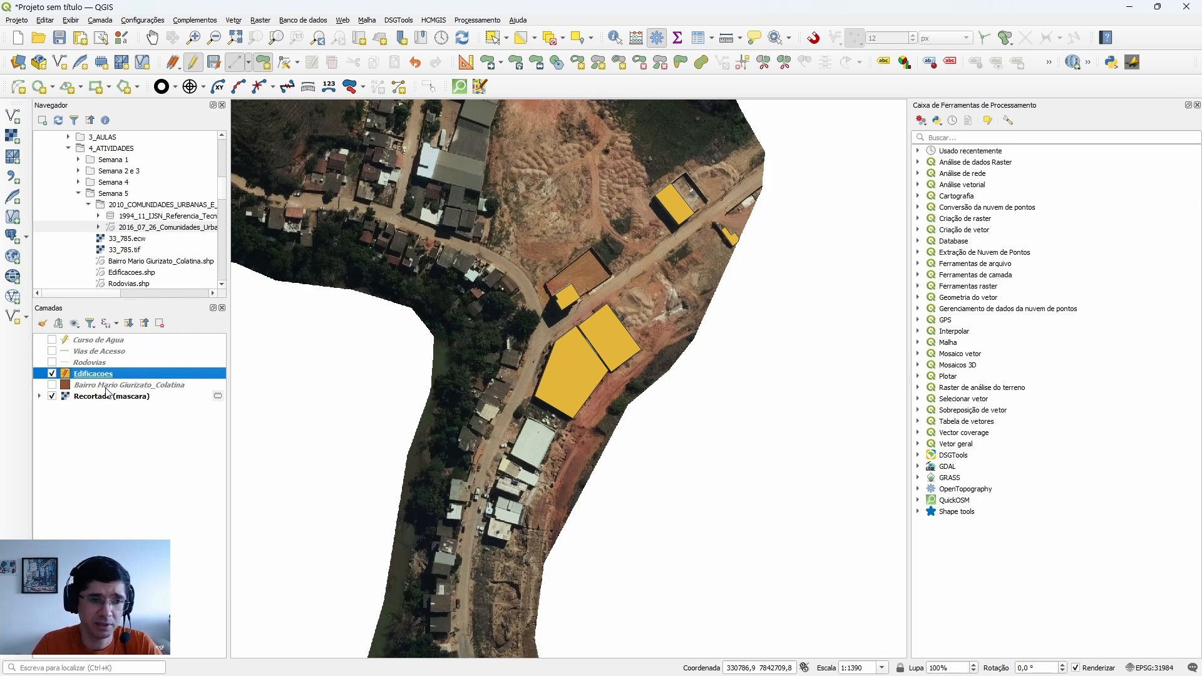
pyautogui.click(214, 64)
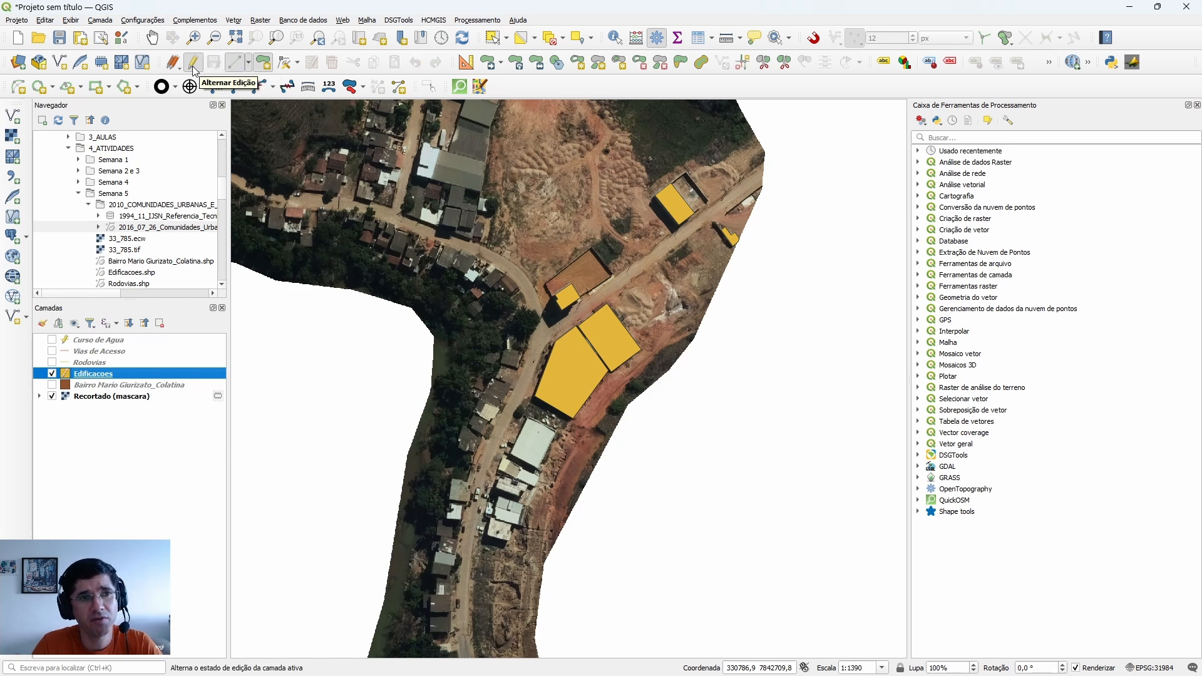
pyautogui.click(194, 65)
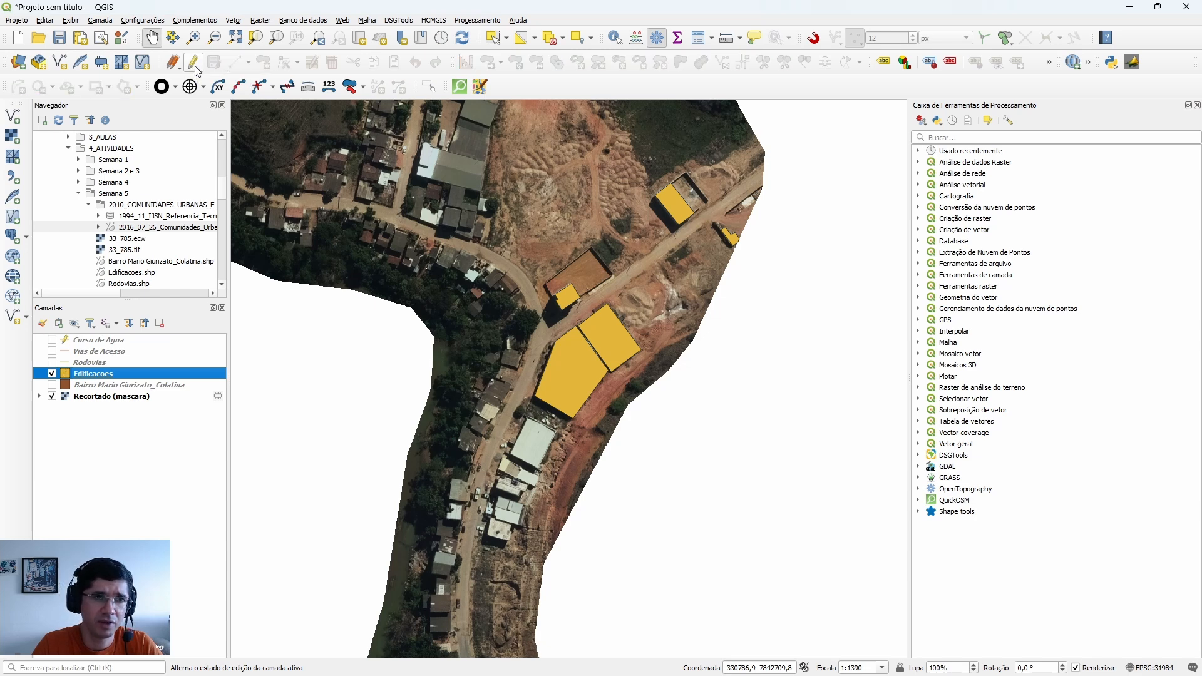
# Review the Edificacoes attribute table, selecting rows 1 and 2 in turn to locate their polygons on the map, and close it.
pyautogui.rightClick(105, 374)
pyautogui.click(152, 529)
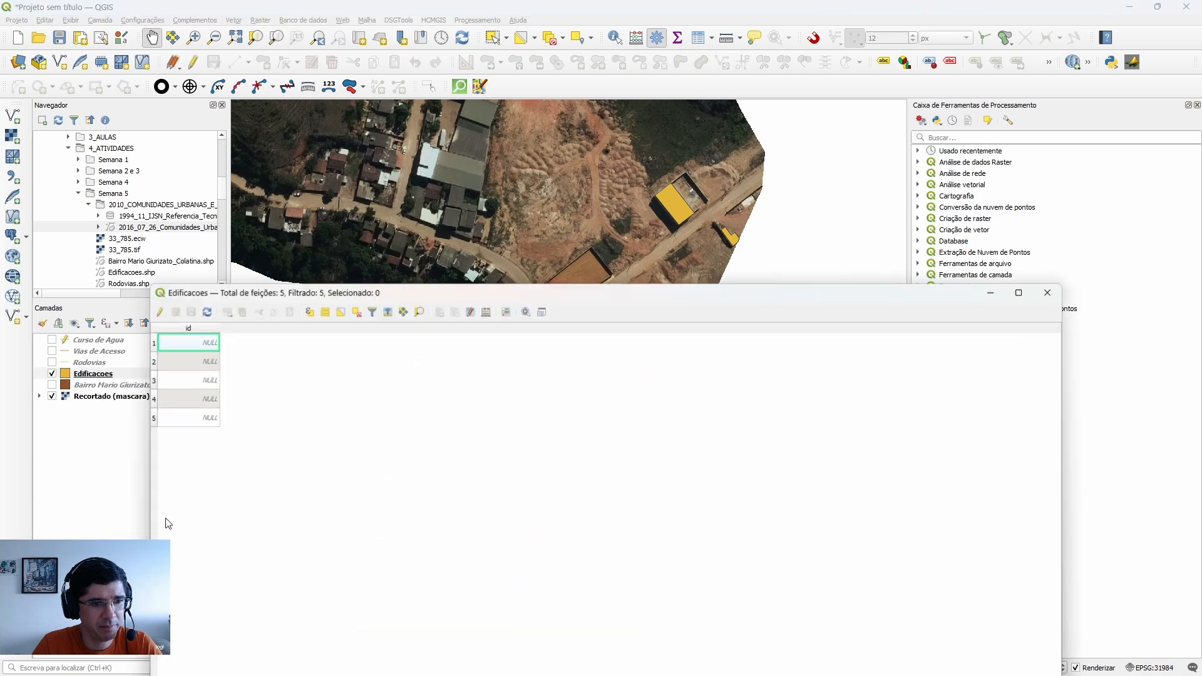
pyautogui.moveTo(400, 294); pyautogui.dragTo(795, 444)
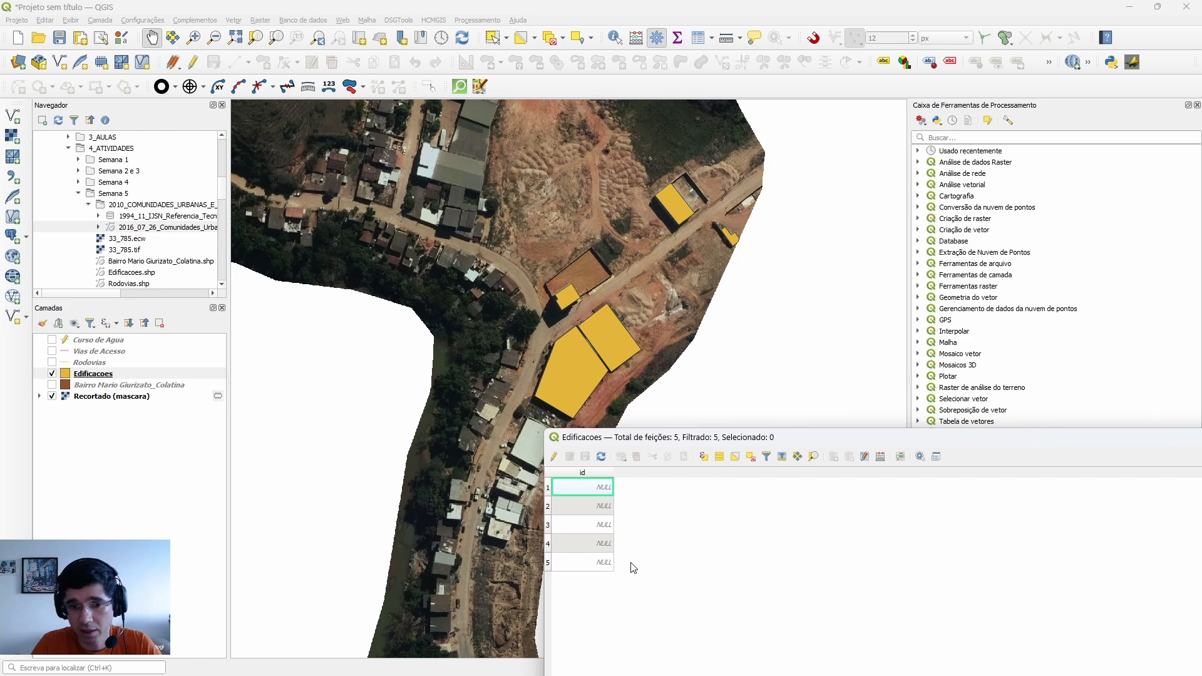
pyautogui.click(549, 490)
pyautogui.click(549, 489)
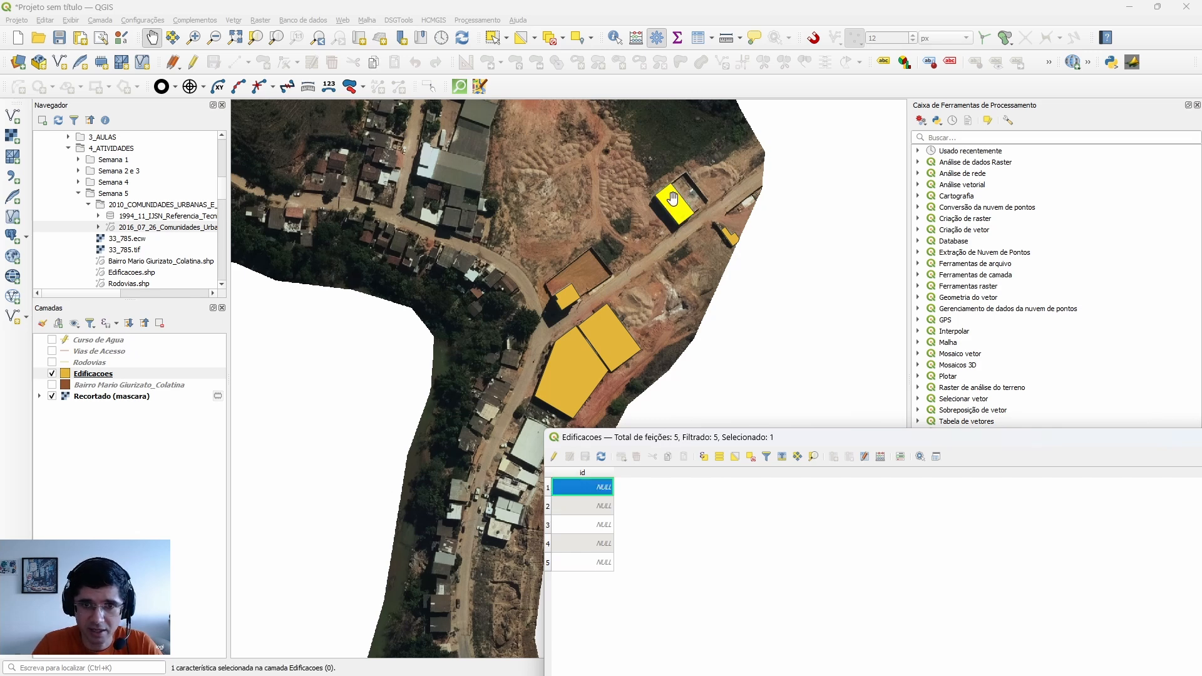
pyautogui.click(560, 506)
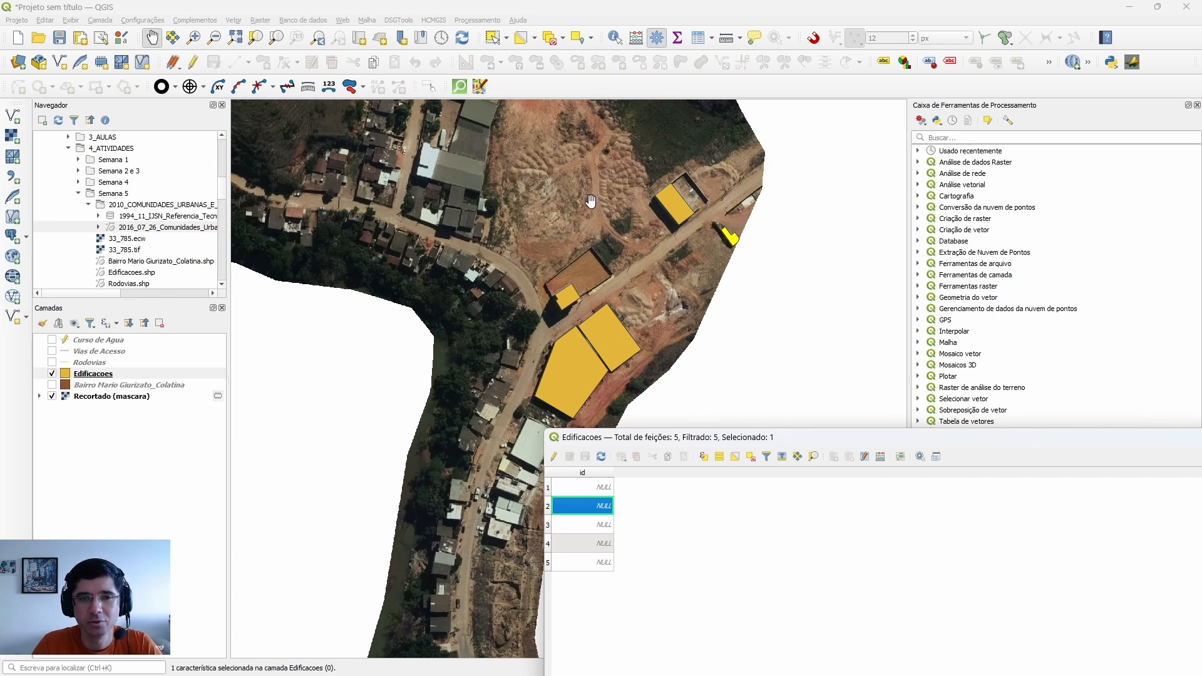
pyautogui.doubleClick(758, 438)
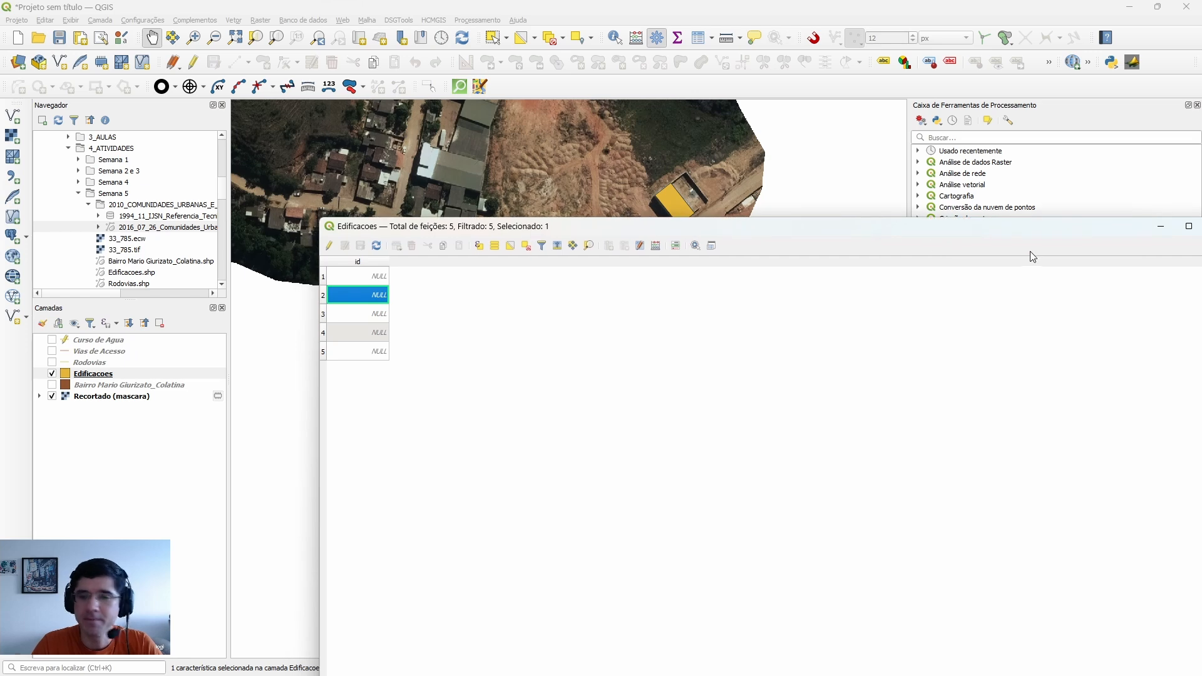
pyautogui.click(1046, 144)
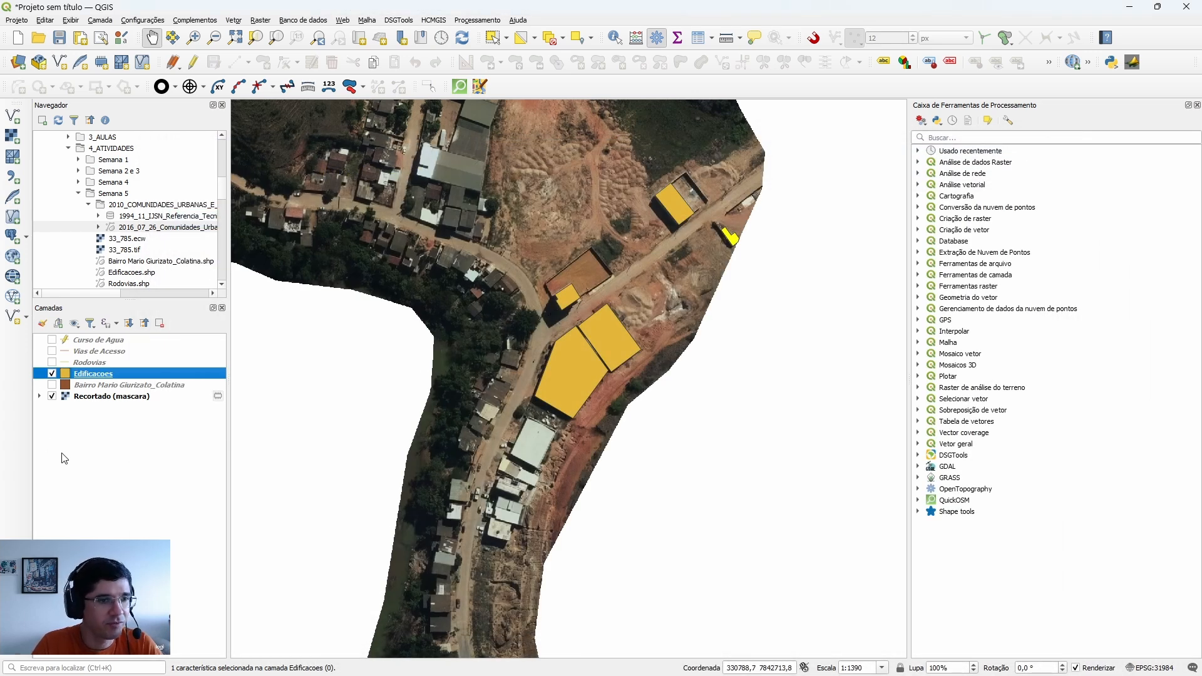
# Make the Vias de Acesso layer visible and active, enable its editing and start adding a line feature.
pyautogui.click(52, 351)
pyautogui.click(101, 354)
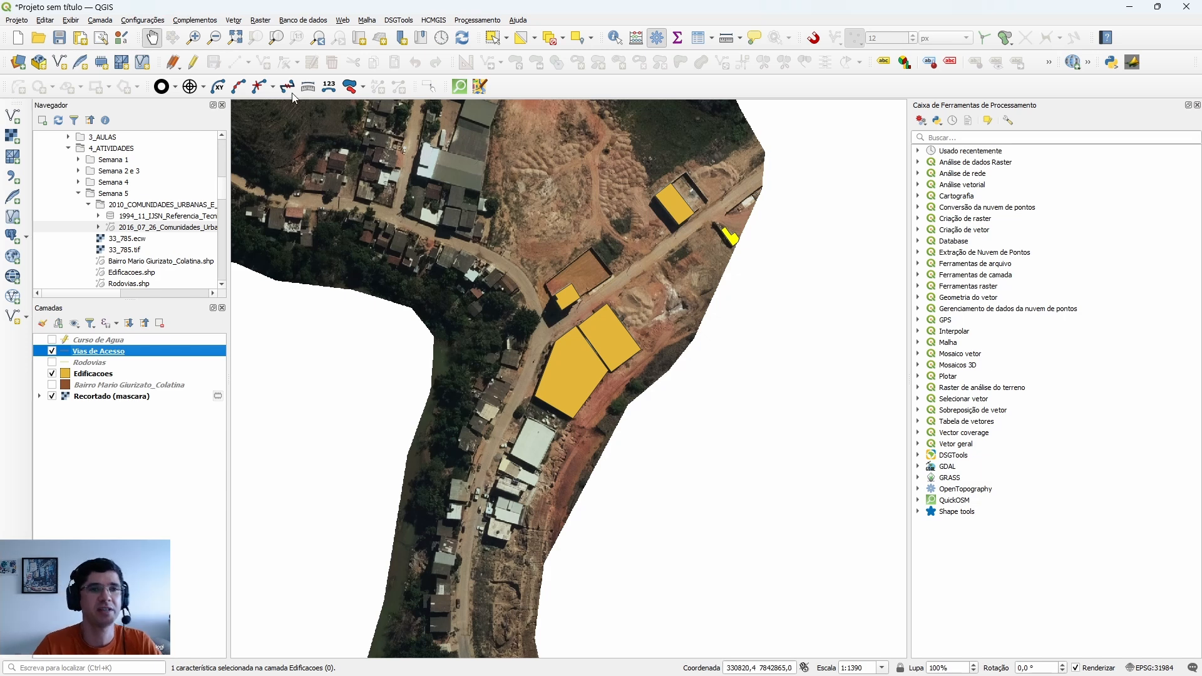
pyautogui.click(195, 62)
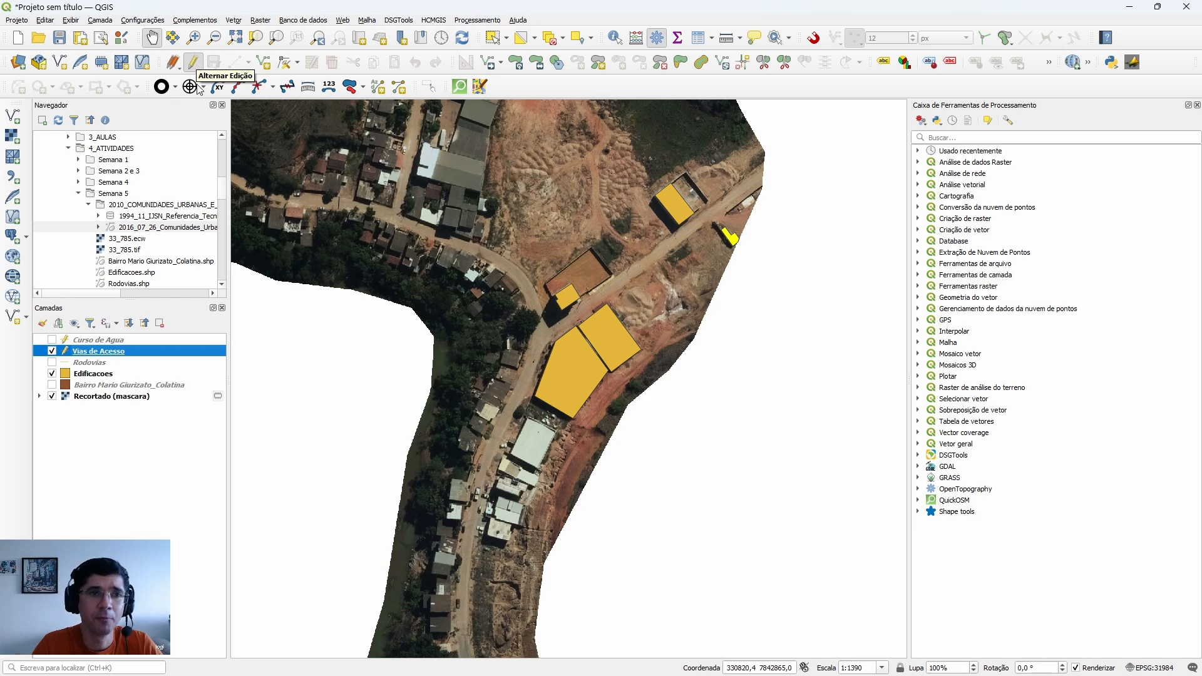
pyautogui.click(264, 63)
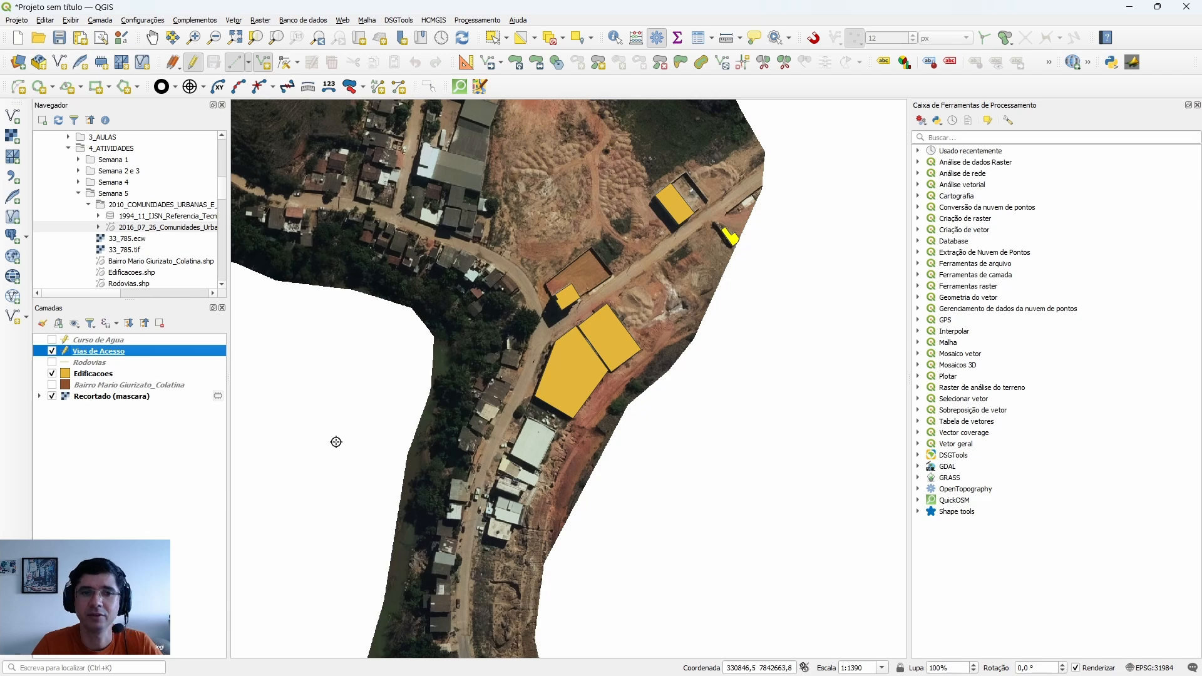
# Examine the access road on the aerial image from the digitized buildings south to its junction with the highway.
pyautogui.scroll(1, 705, 215)
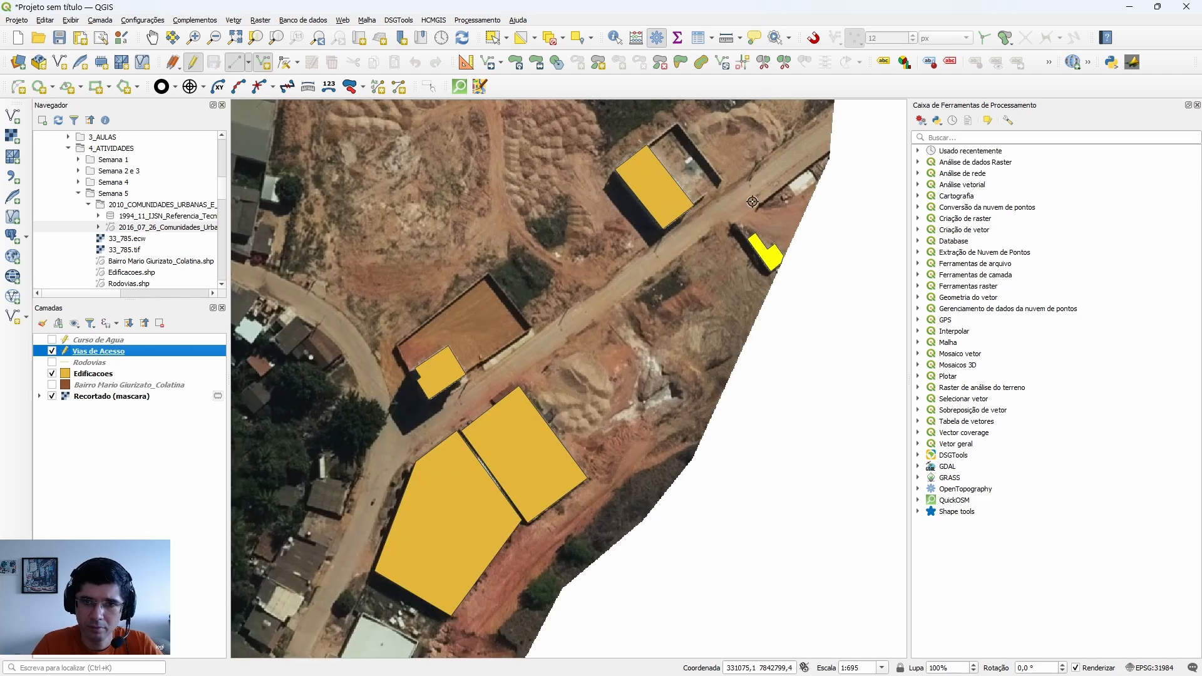
pyautogui.scroll(-1, 753, 202)
pyautogui.scroll(1, 770, 178)
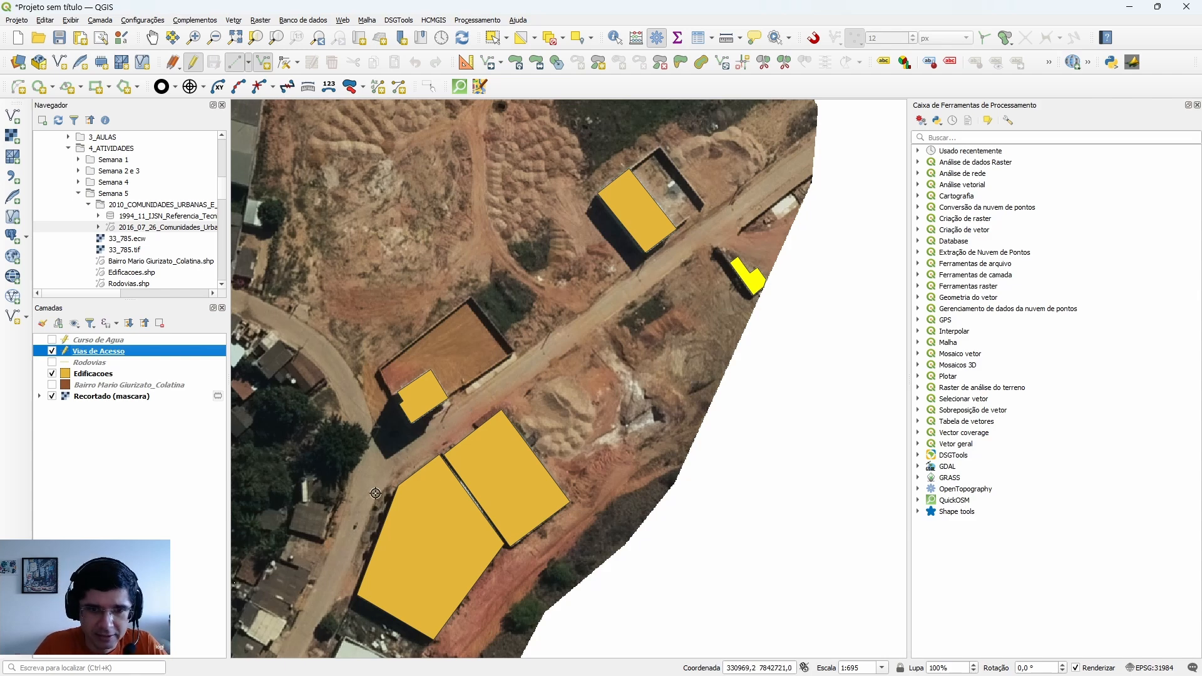
pyautogui.scroll(1, 377, 489)
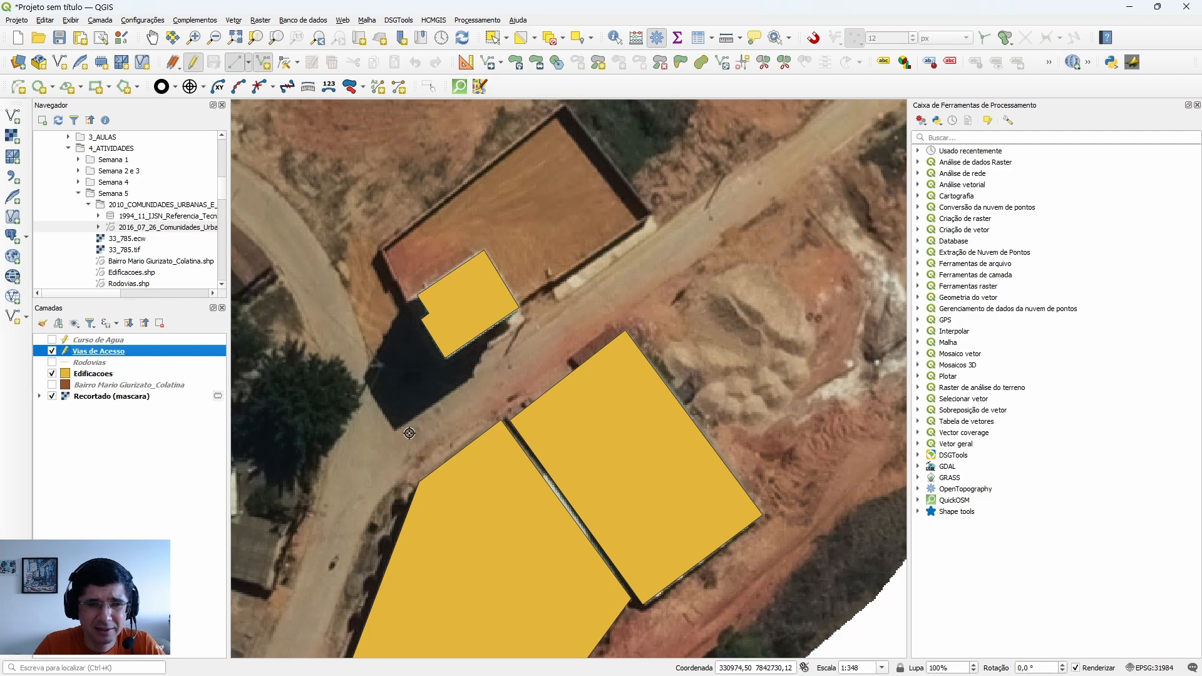
pyautogui.scroll(-2, 475, 393)
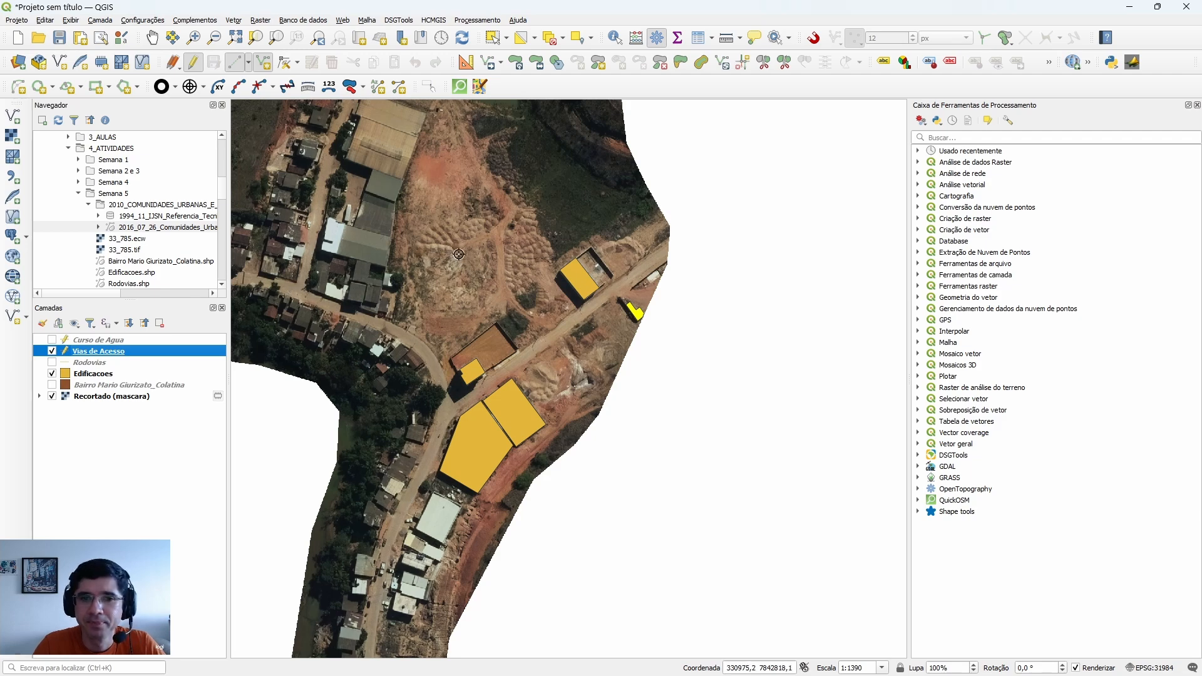
pyautogui.scroll(-2, 458, 254)
pyautogui.scroll(1, 460, 257)
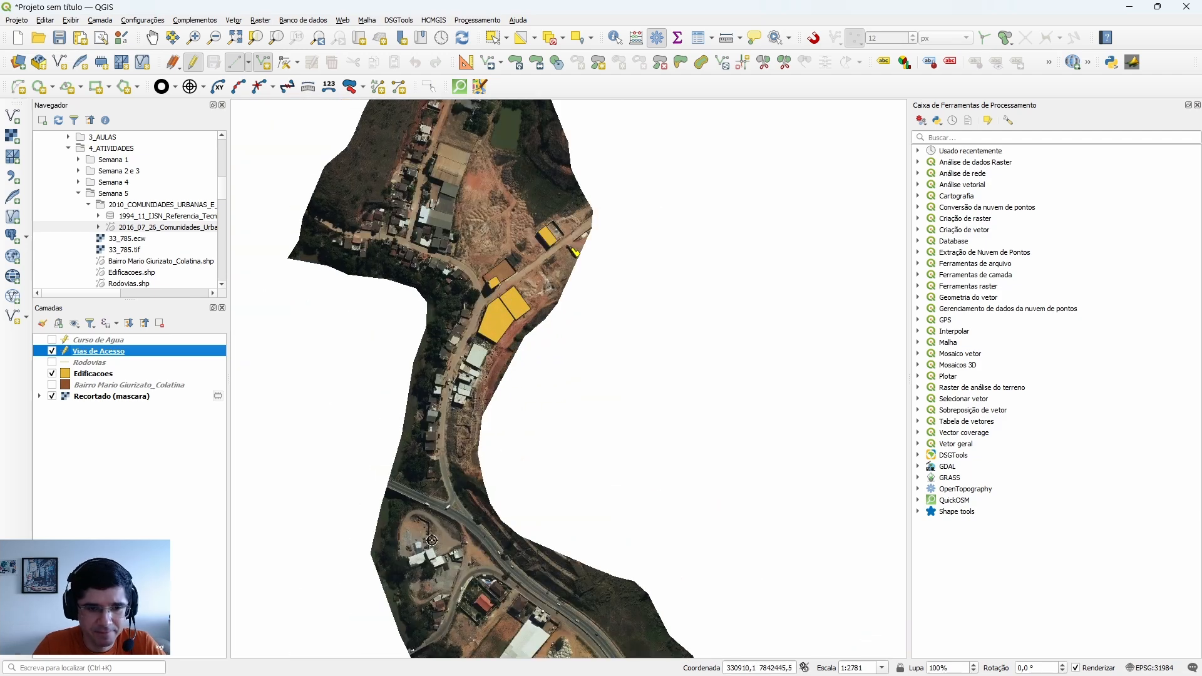
pyautogui.scroll(1, 431, 535)
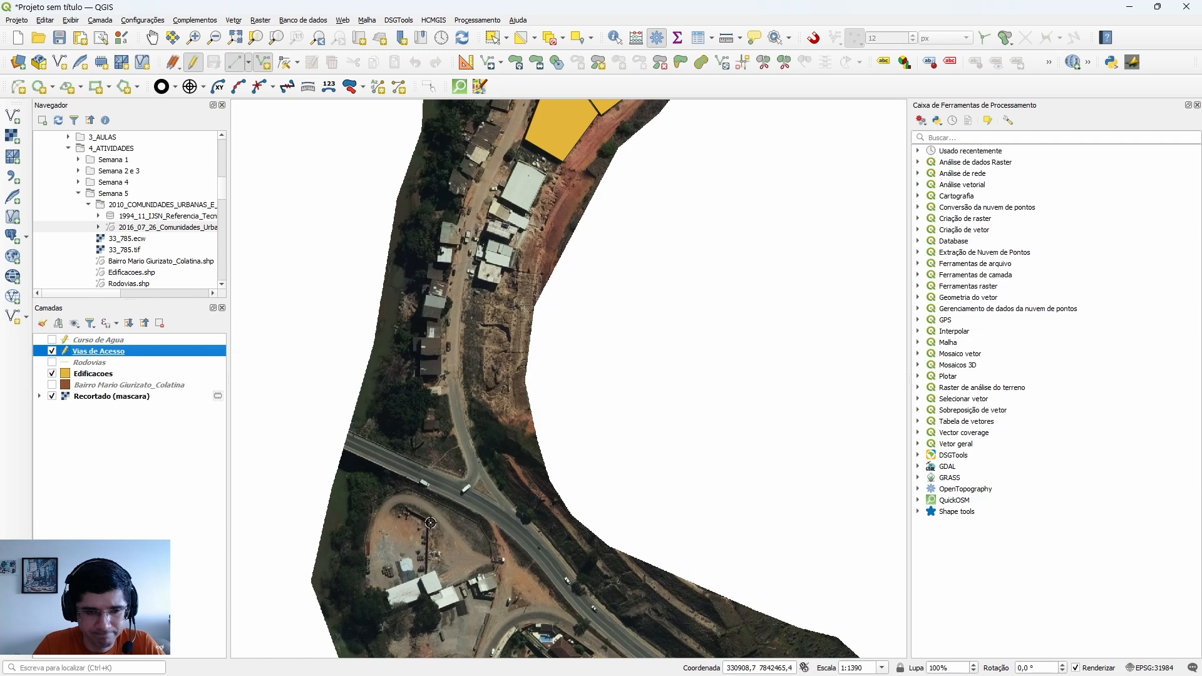
pyautogui.scroll(1, 430, 523)
pyautogui.scroll(-1, 486, 274)
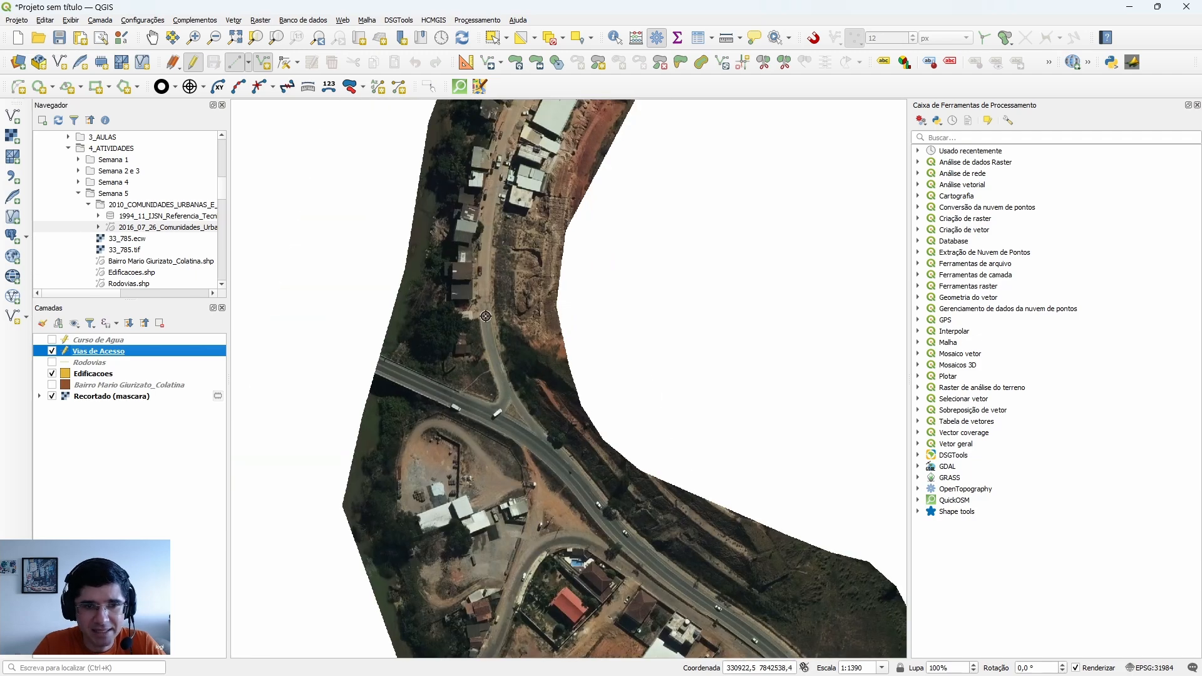
# Start the access-road line just north of the highway junction and trace the centerline of the curved paved stretch northward.
pyautogui.scroll(2, 492, 375)
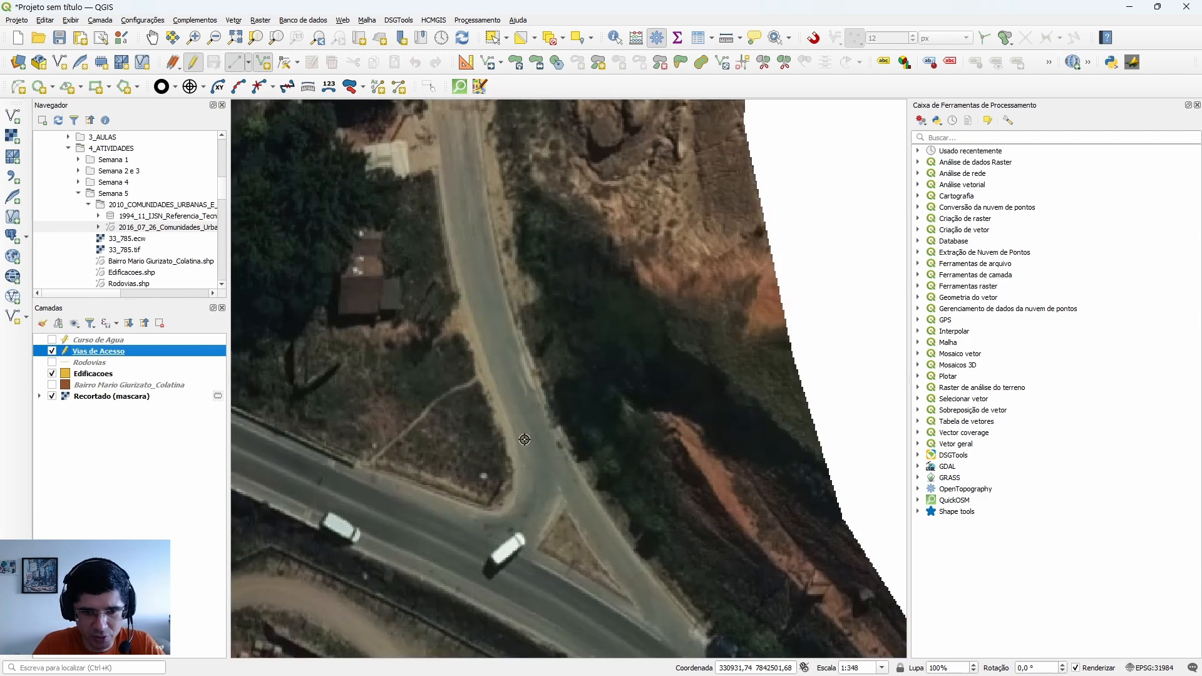
pyautogui.scroll(-1, 520, 501)
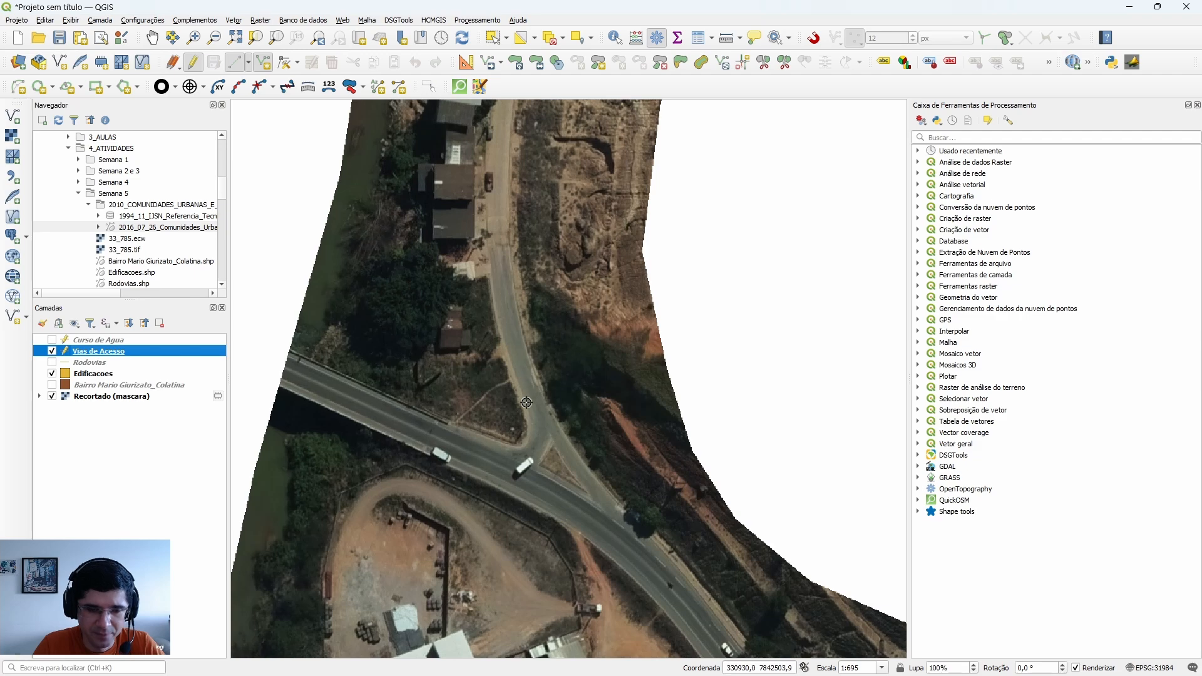
pyautogui.scroll(1, 528, 398)
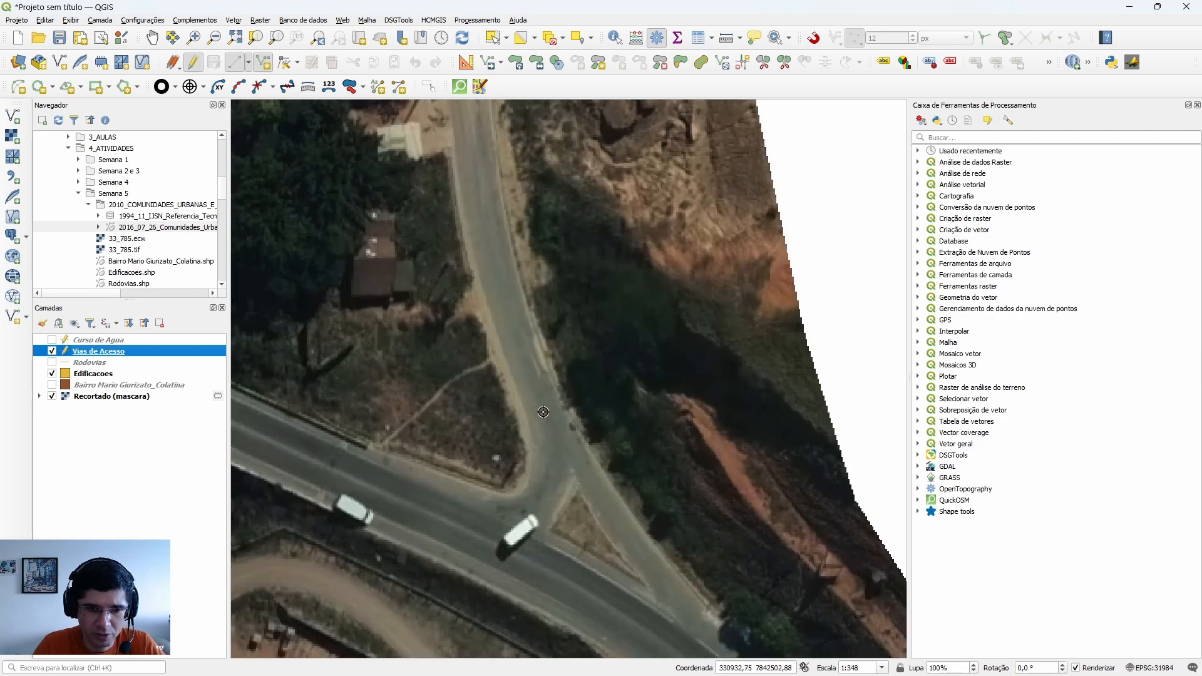
pyautogui.click(544, 412)
pyautogui.scroll(1, 526, 370)
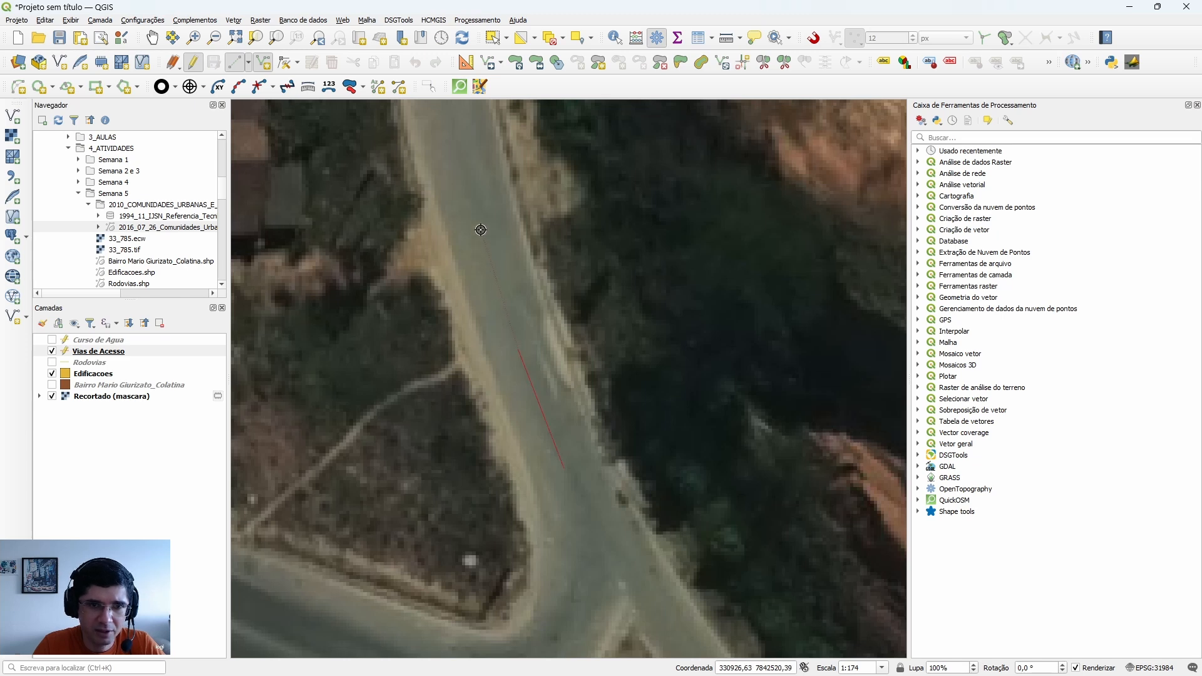
pyautogui.scroll(-1, 481, 230)
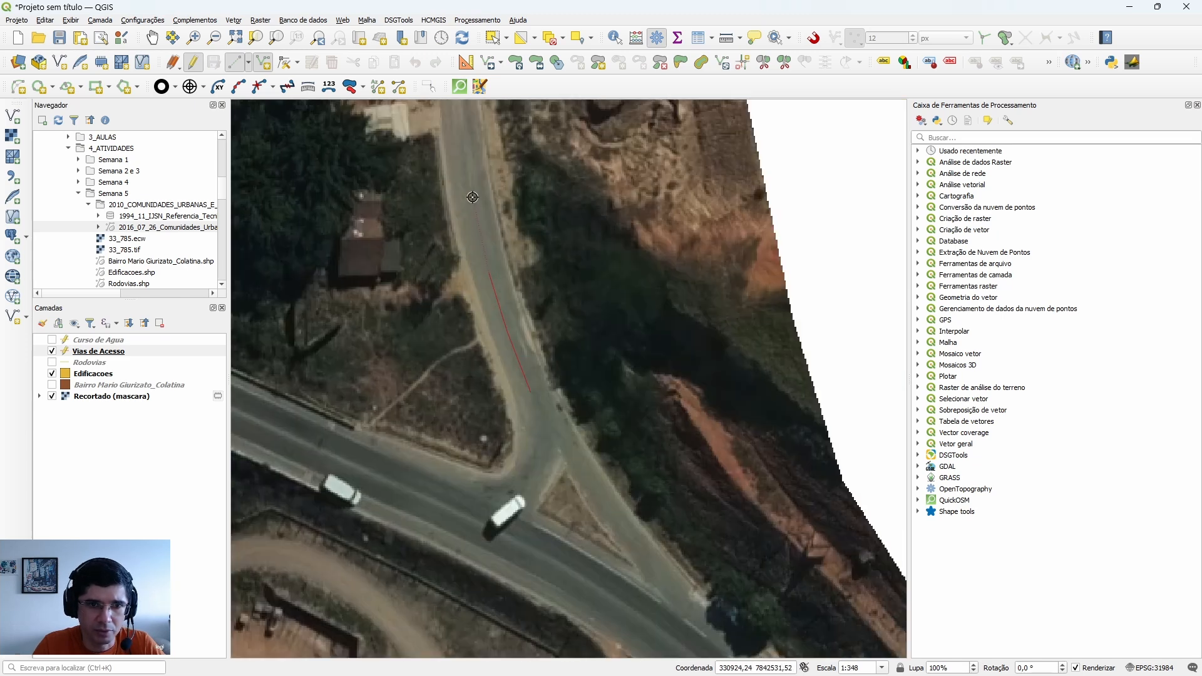
pyautogui.moveTo(475, 216); pyautogui.dragTo(539, 416)
pyautogui.scroll(1, 539, 417)
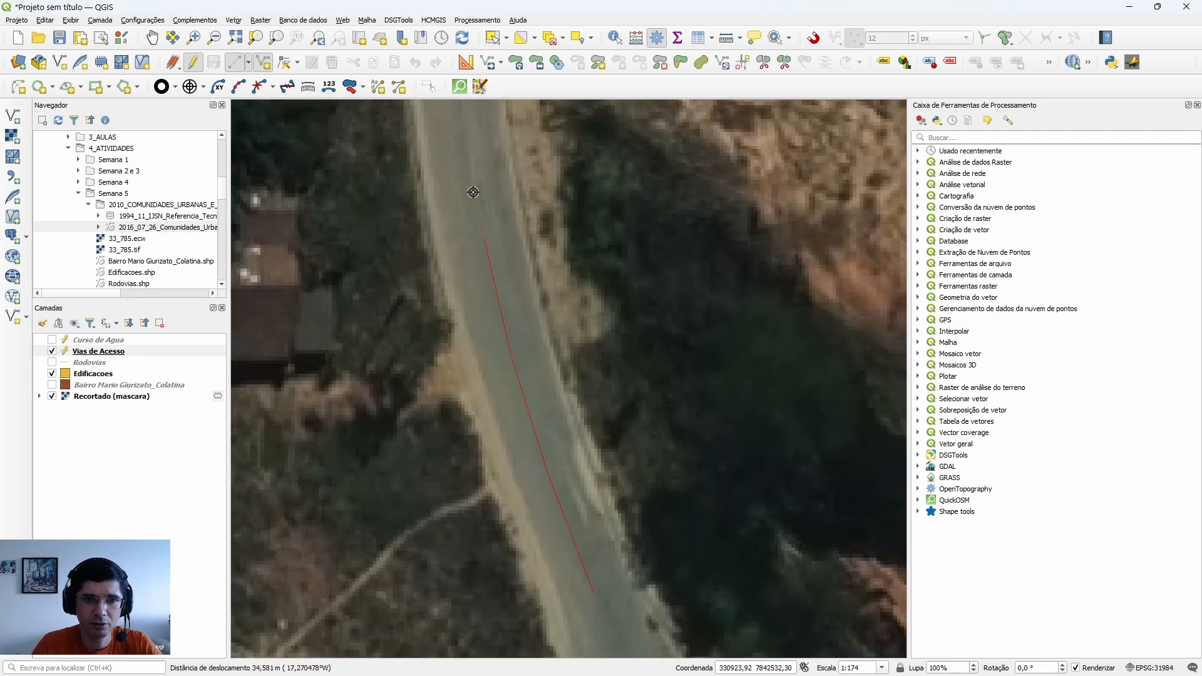
pyautogui.moveTo(474, 192); pyautogui.dragTo(501, 428)
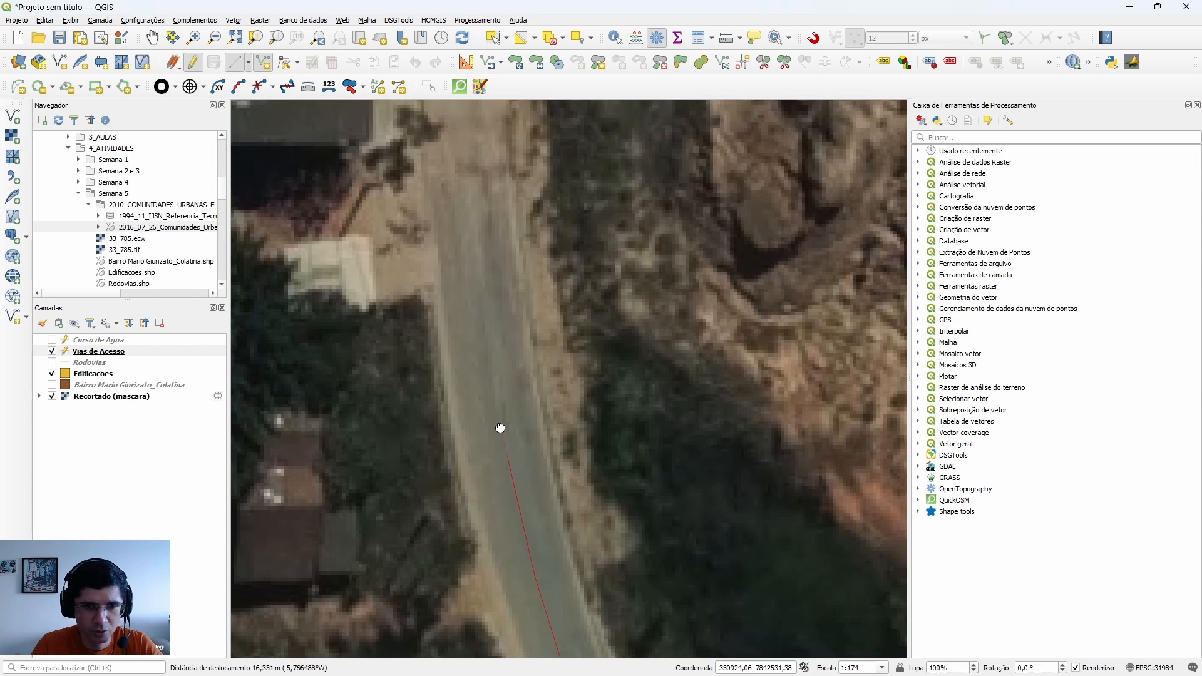
pyautogui.click(492, 384)
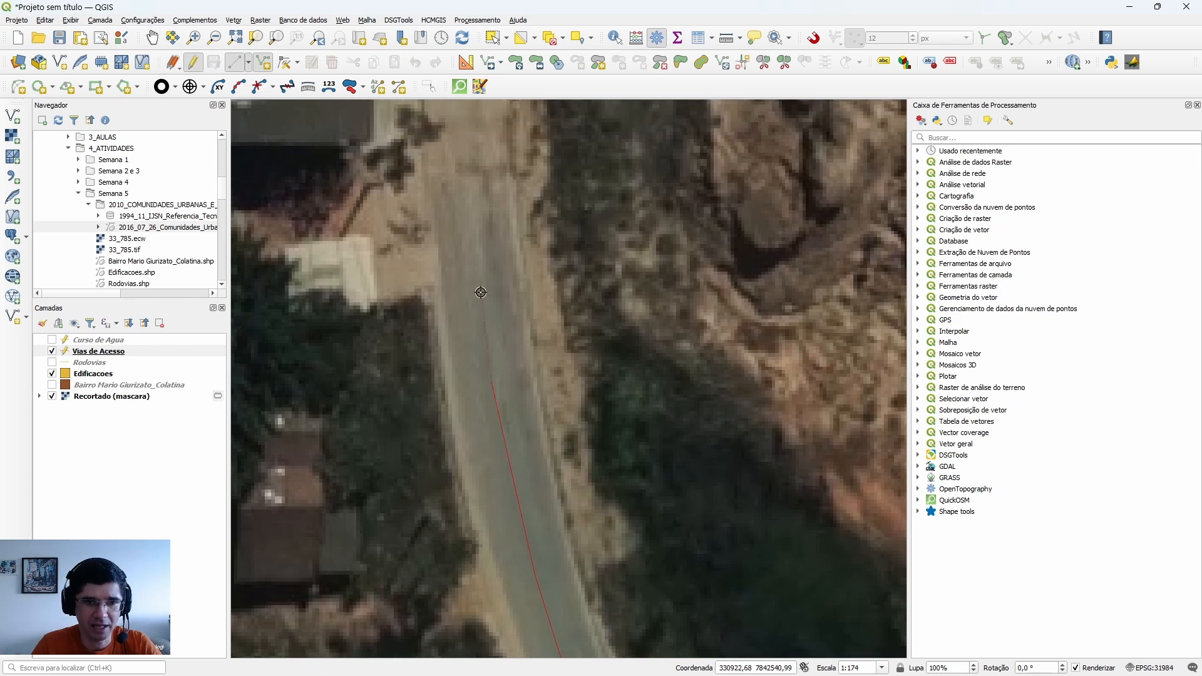
pyautogui.click(479, 251)
# Extend the line north along the center of the straight dirt stretch, past the dark-roofed houses west of the road.
pyautogui.moveTo(480, 189); pyautogui.dragTo(470, 438)
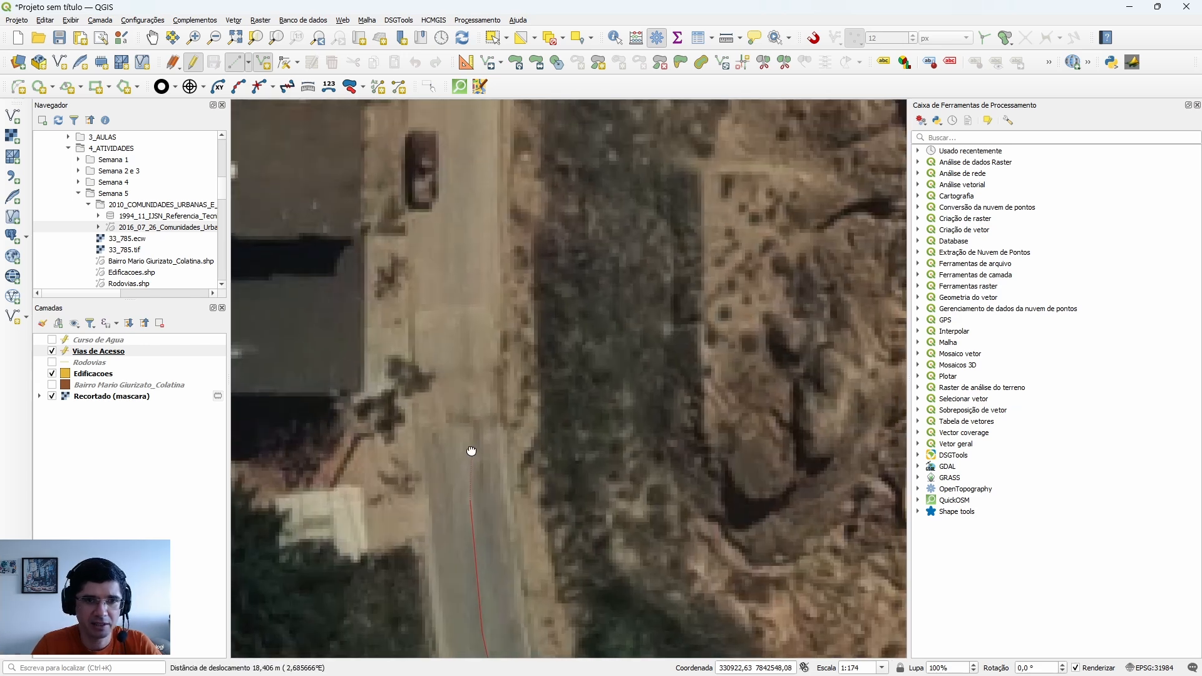
pyautogui.click(462, 359)
pyautogui.click(457, 200)
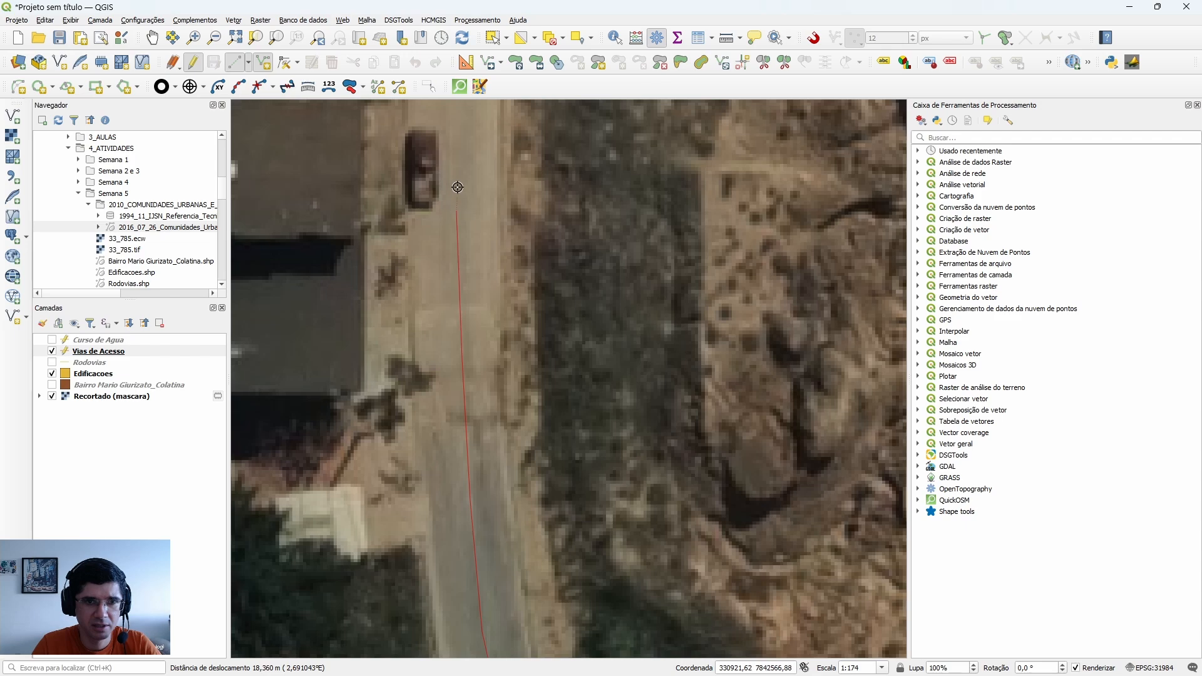
pyautogui.moveTo(457, 188); pyautogui.dragTo(442, 394)
pyautogui.click(425, 309)
pyautogui.moveTo(425, 309); pyautogui.dragTo(432, 538)
pyautogui.click(438, 413)
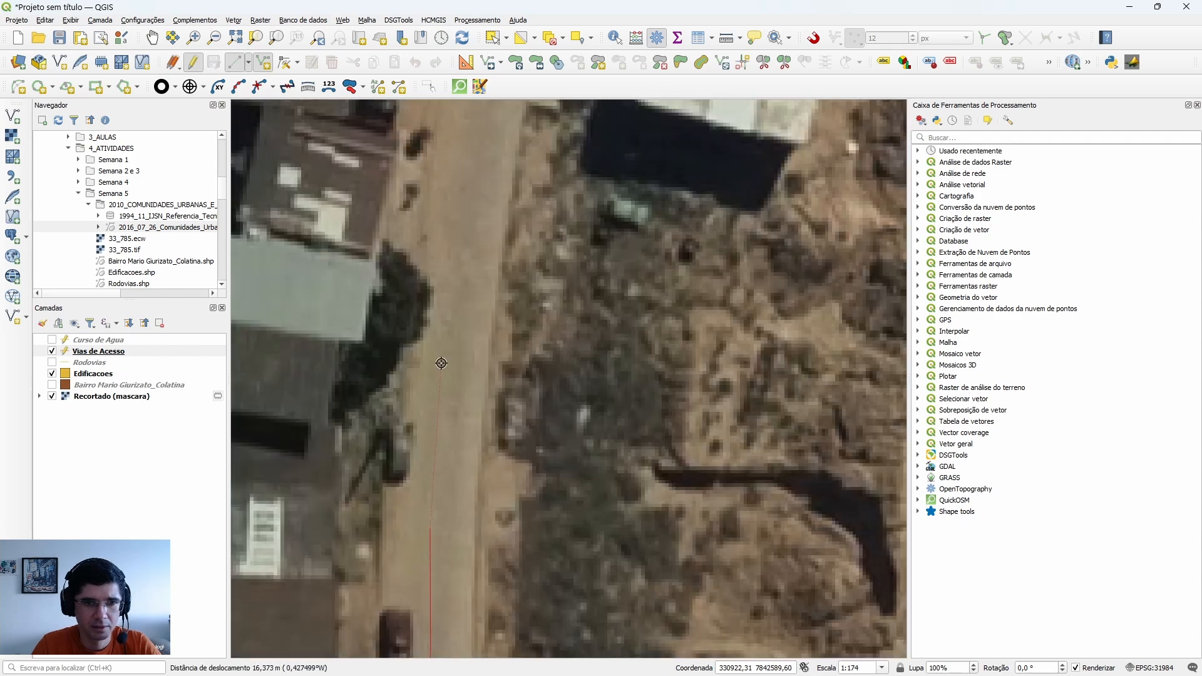
pyautogui.click(466, 204)
# Extend the access-road line north-northeast past the vehicles parked between the two rows of houses.
pyautogui.moveTo(466, 204); pyautogui.dragTo(427, 592)
pyautogui.click(450, 472)
pyautogui.click(493, 253)
pyautogui.moveTo(493, 253); pyautogui.dragTo(453, 510)
pyautogui.click(484, 356)
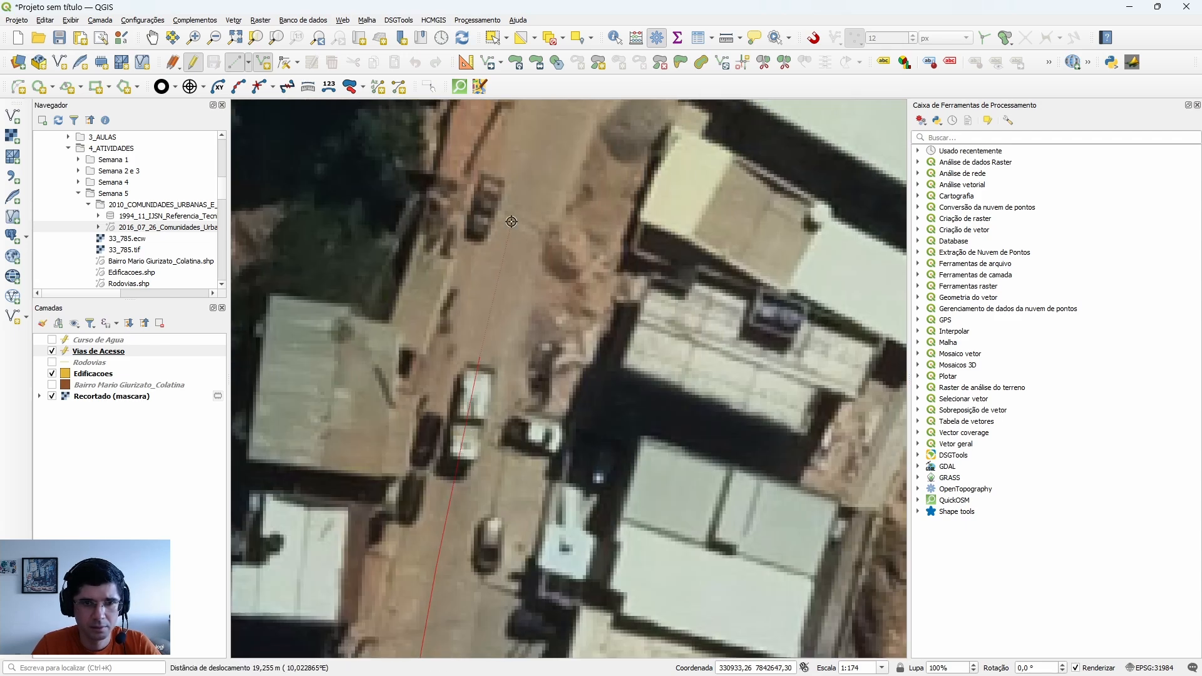
pyautogui.click(512, 222)
pyautogui.moveTo(512, 222); pyautogui.dragTo(474, 541)
pyautogui.click(513, 449)
pyautogui.click(583, 271)
# Extend the line northeast along the road centerline, past the large five-sided building polygon, up to the road fork.
pyautogui.moveTo(582, 270); pyautogui.dragTo(498, 553)
pyautogui.click(523, 500)
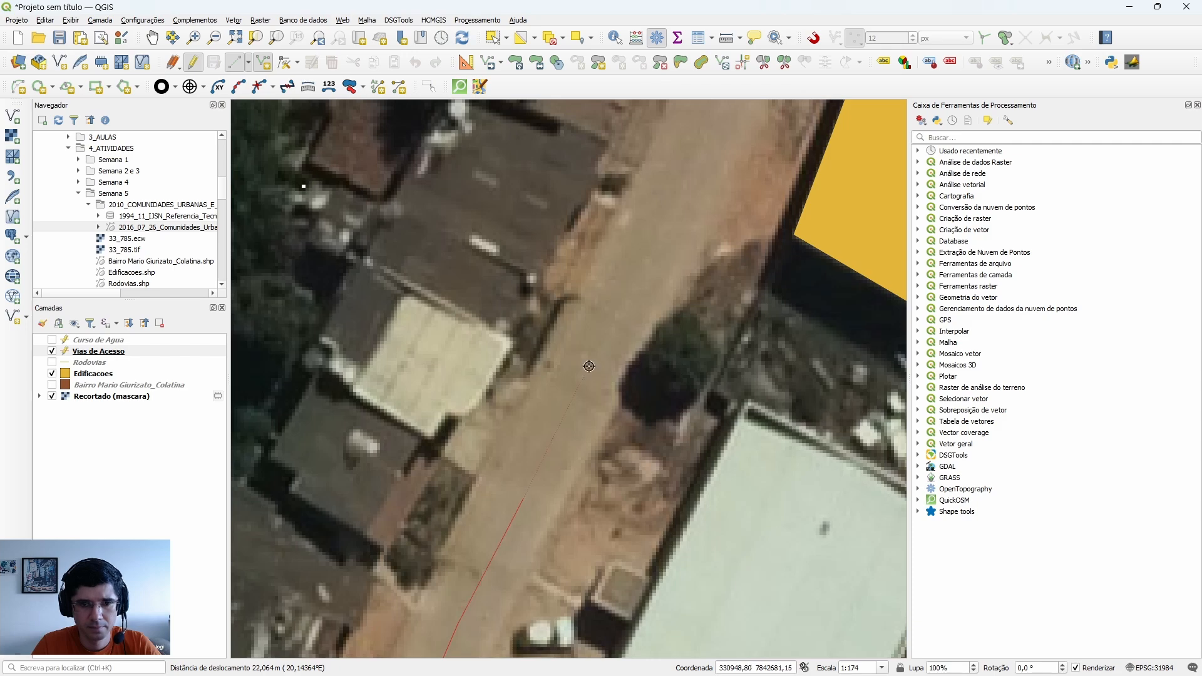
pyautogui.click(590, 367)
pyautogui.moveTo(665, 237); pyautogui.dragTo(568, 417)
pyautogui.click(570, 407)
pyautogui.moveTo(670, 198); pyautogui.dragTo(539, 540)
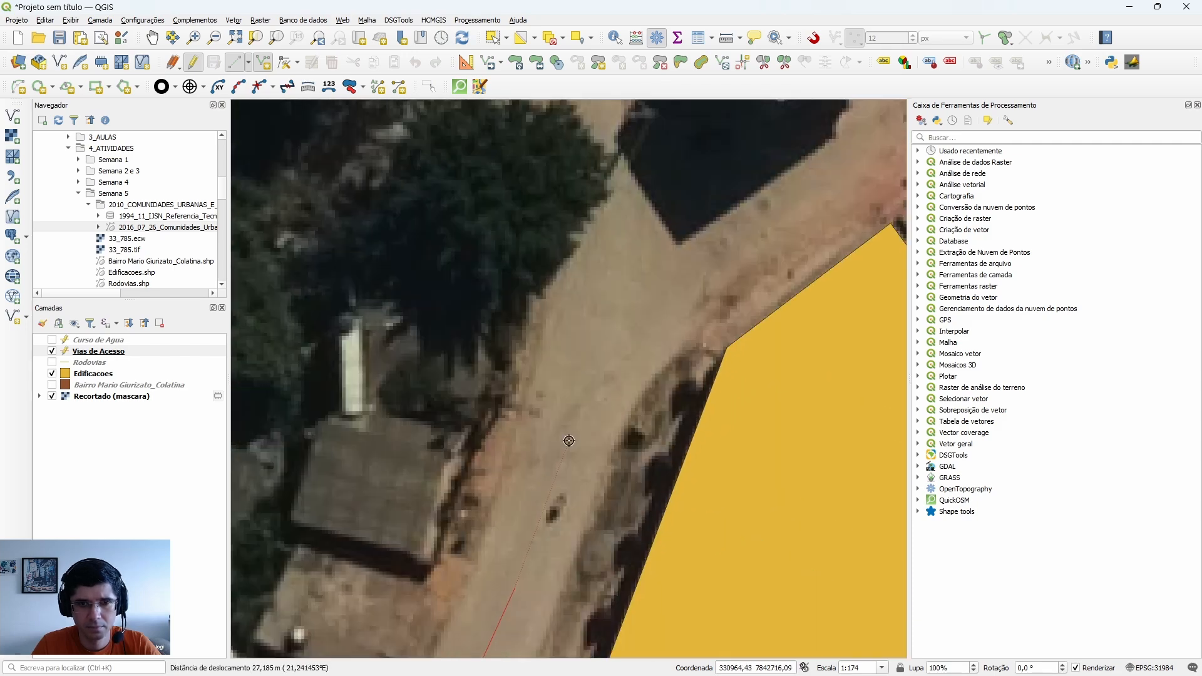
pyautogui.click(554, 490)
pyautogui.moveTo(602, 352); pyautogui.dragTo(584, 475)
pyautogui.scroll(-1, 585, 450)
pyautogui.scroll(1, 576, 449)
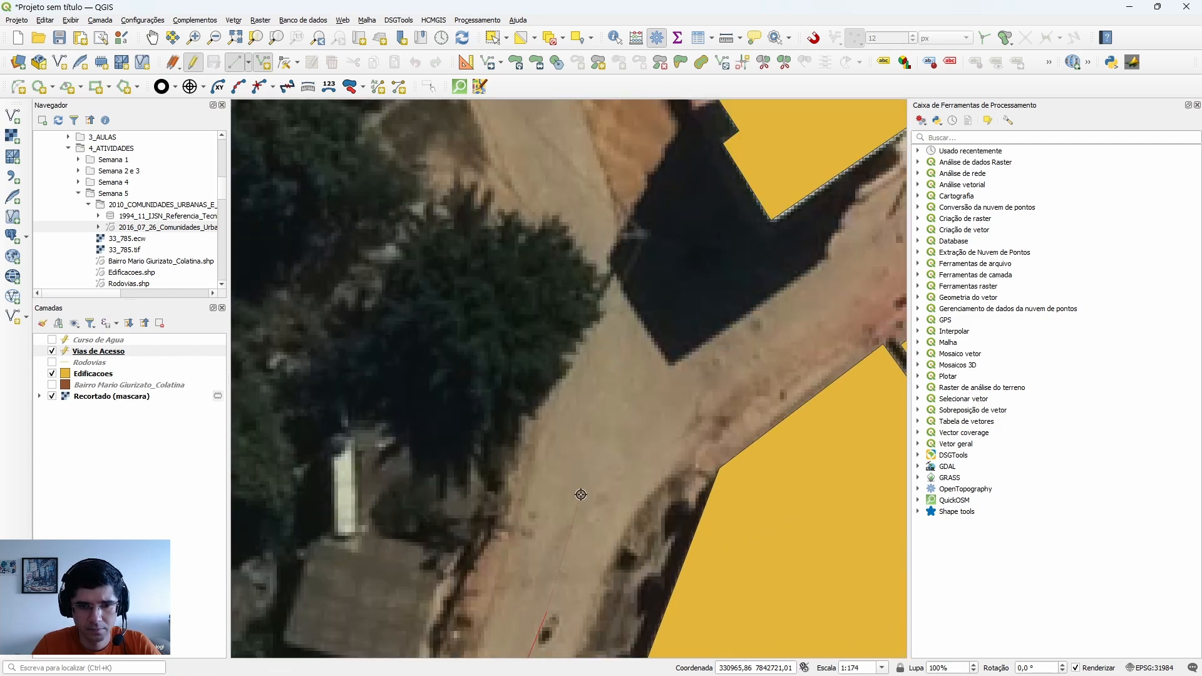
pyautogui.click(600, 411)
# Trace the northwest branch of the fork, placing vertices around the bend along the road's center.
pyautogui.moveTo(580, 202); pyautogui.dragTo(600, 404)
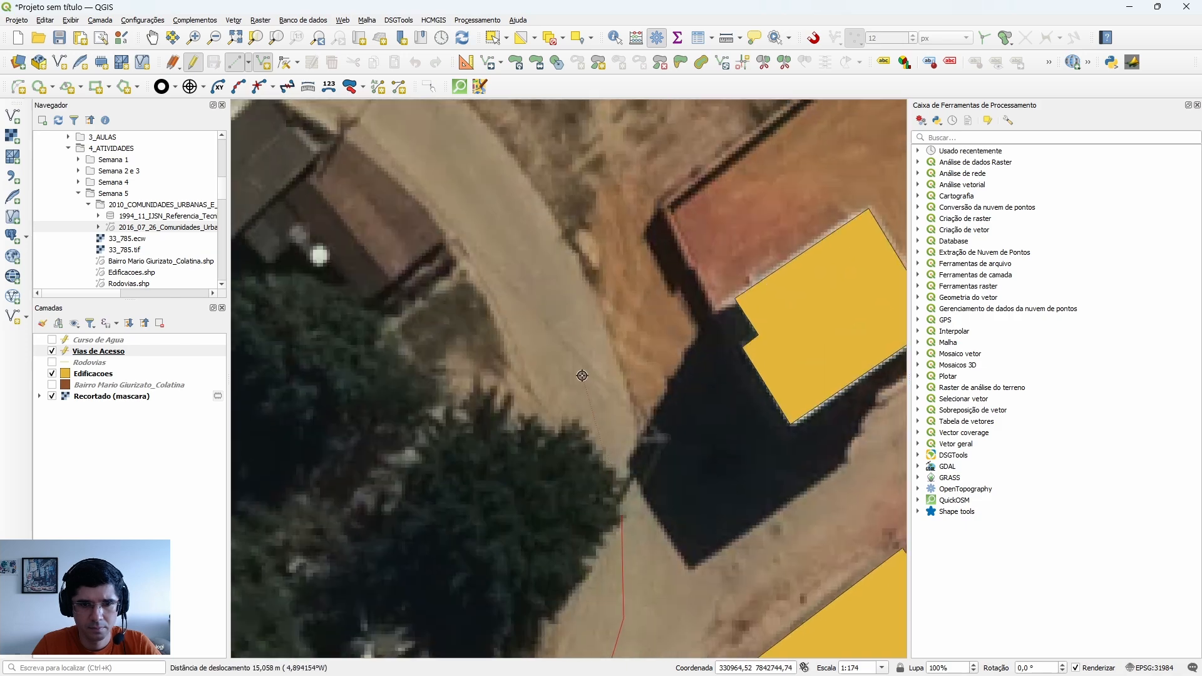
pyautogui.click(579, 365)
pyautogui.click(529, 266)
pyautogui.moveTo(468, 201); pyautogui.dragTo(568, 377)
pyautogui.click(561, 346)
pyautogui.click(469, 262)
pyautogui.moveTo(447, 252); pyautogui.dragTo(702, 468)
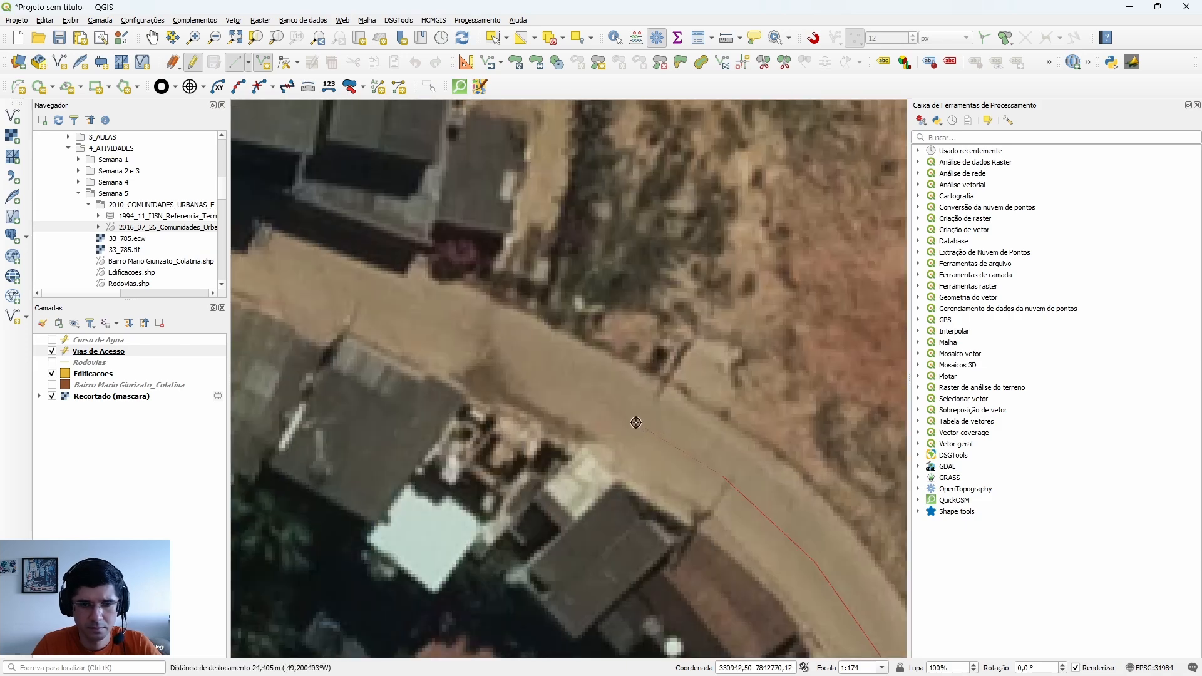
pyautogui.click(636, 423)
# Extend the line west-northwest along the dirt road between the houses, past the side street that branches north.
pyautogui.moveTo(452, 322); pyautogui.dragTo(774, 492)
pyautogui.click(719, 478)
pyautogui.moveTo(393, 379); pyautogui.dragTo(699, 510)
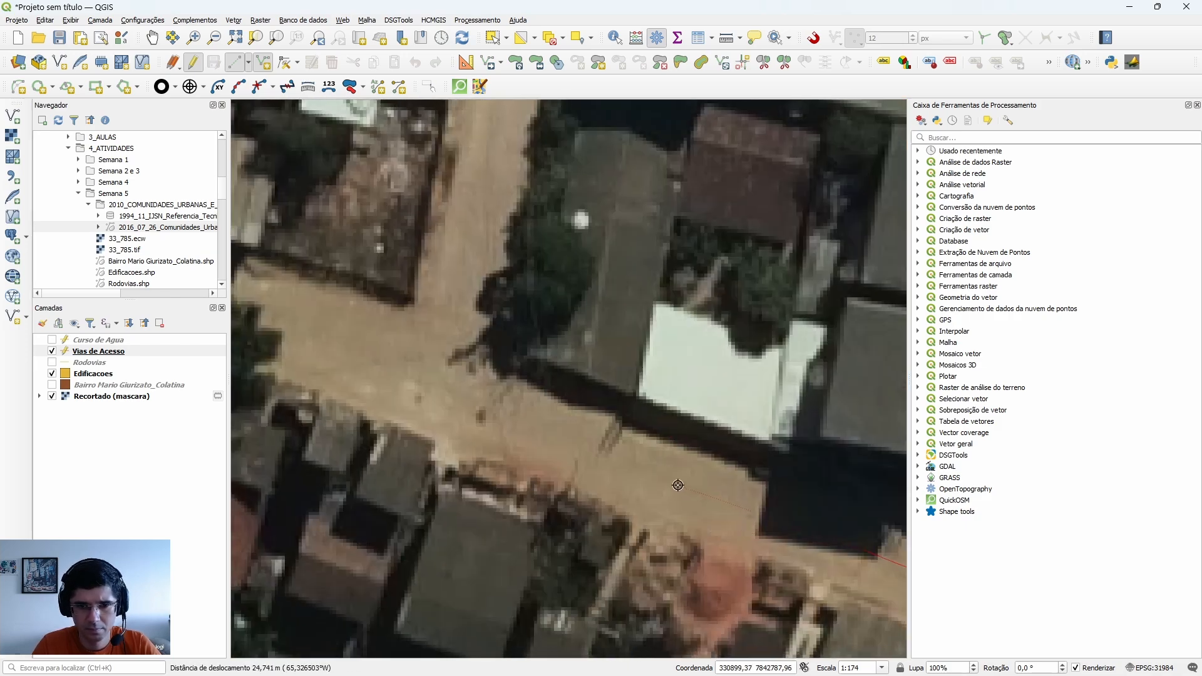
pyautogui.click(679, 484)
pyautogui.moveTo(388, 357); pyautogui.dragTo(722, 510)
pyautogui.click(552, 451)
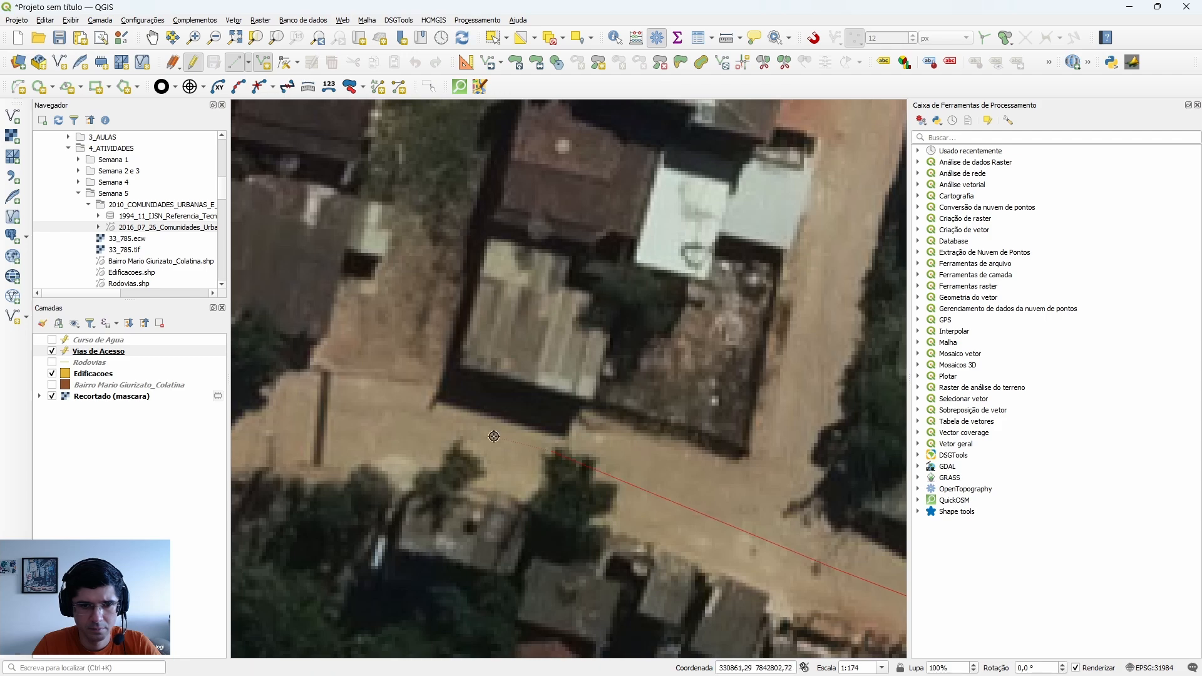
pyautogui.moveTo(378, 432); pyautogui.dragTo(666, 463)
pyautogui.click(648, 459)
pyautogui.click(464, 445)
# Extend the line west past the red-roofed house and northwest along the stretch partly covered by tree shadow.
pyautogui.moveTo(361, 428); pyautogui.dragTo(727, 473)
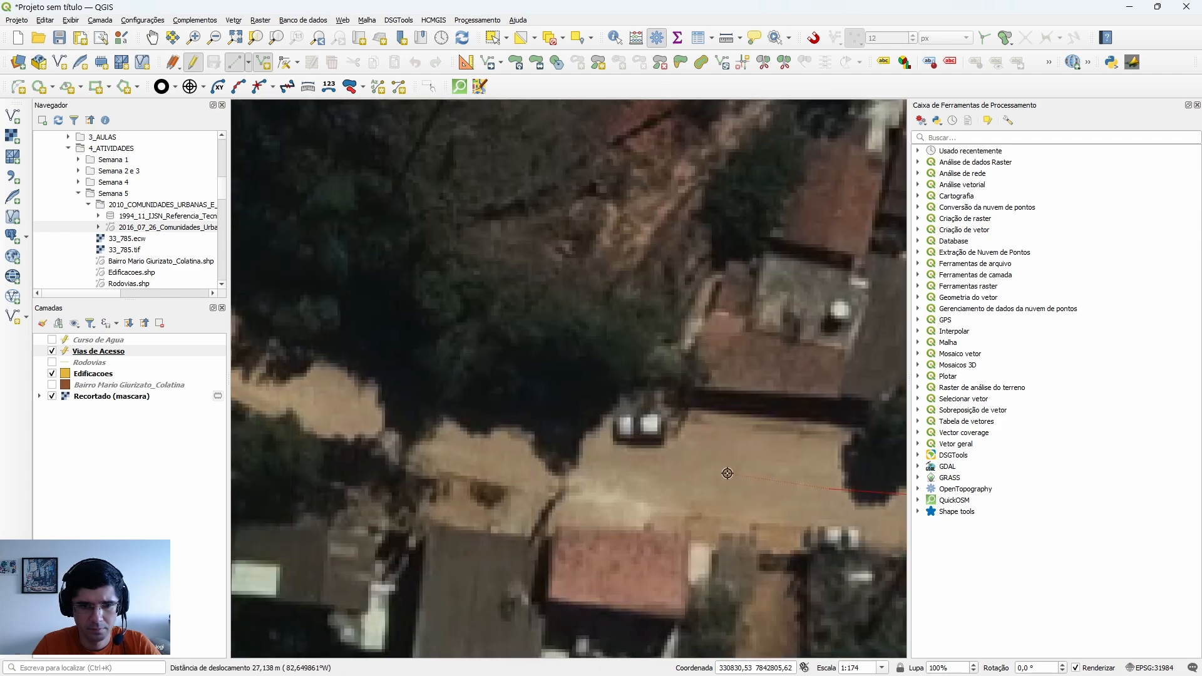
pyautogui.click(751, 481)
pyautogui.click(611, 464)
pyautogui.moveTo(438, 433); pyautogui.dragTo(537, 504)
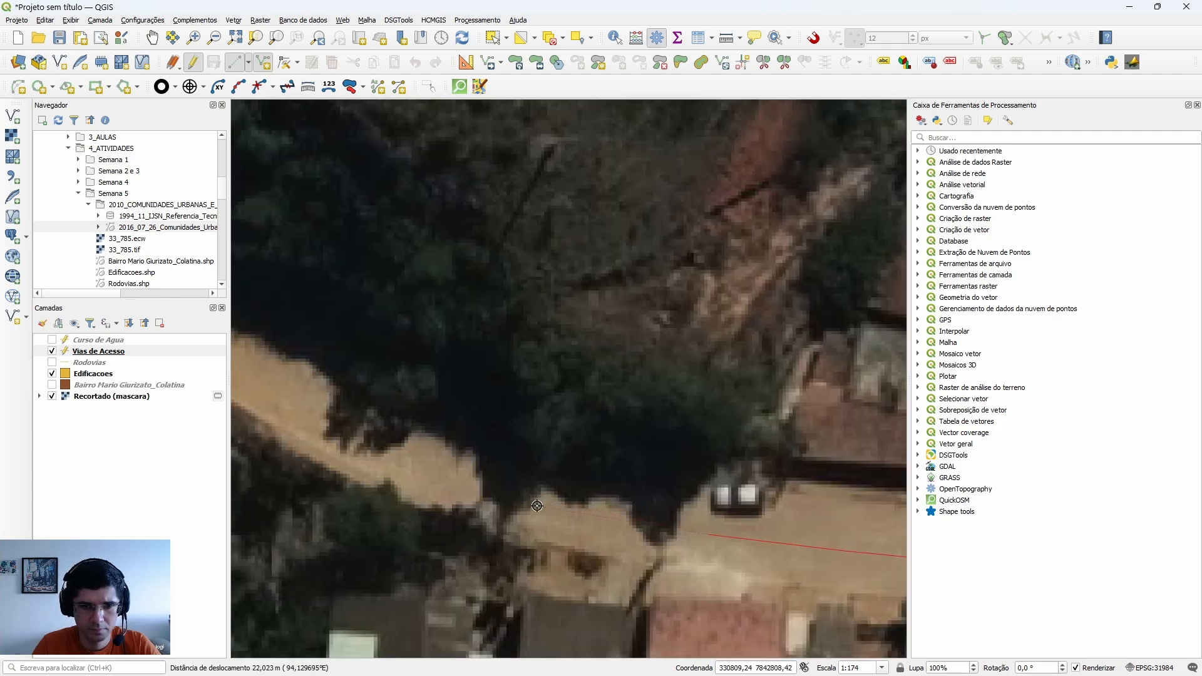
pyautogui.click(602, 523)
pyautogui.click(500, 495)
pyautogui.moveTo(394, 476); pyautogui.dragTo(604, 556)
pyautogui.click(600, 531)
pyautogui.click(481, 464)
# Finish the access-road line at the last visible dirt patch near the image's western edge, leaving the id empty.
pyautogui.moveTo(418, 424); pyautogui.dragTo(619, 532)
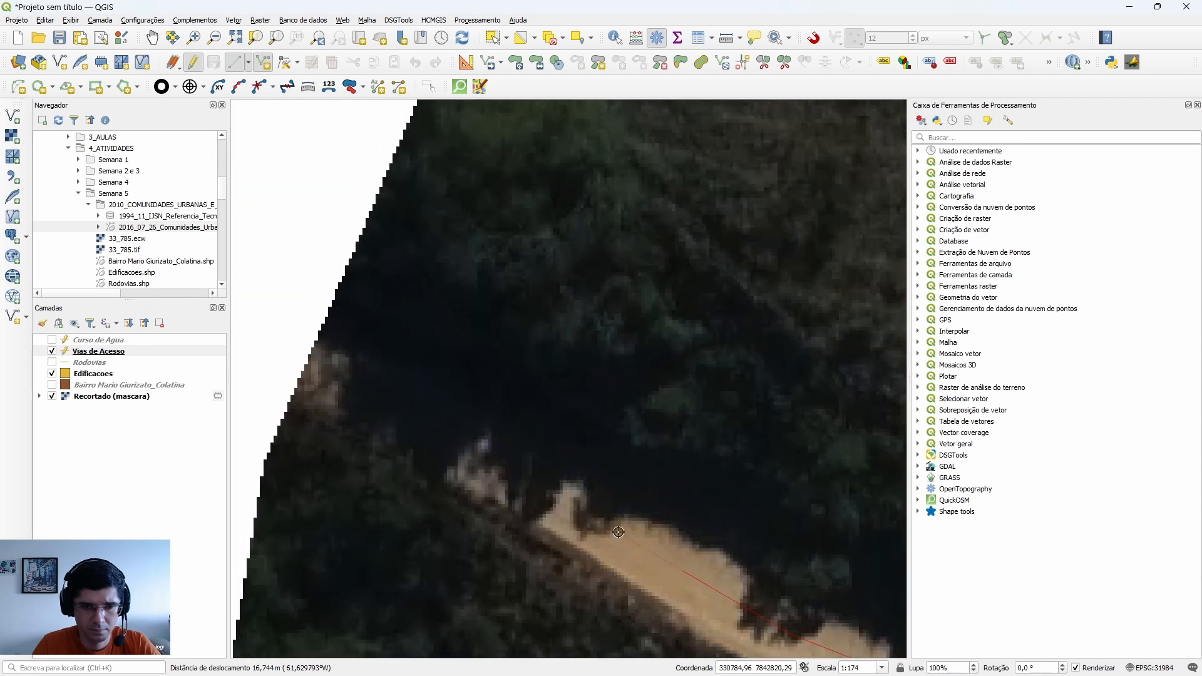
pyautogui.click(481, 454)
pyautogui.rightClick(458, 446)
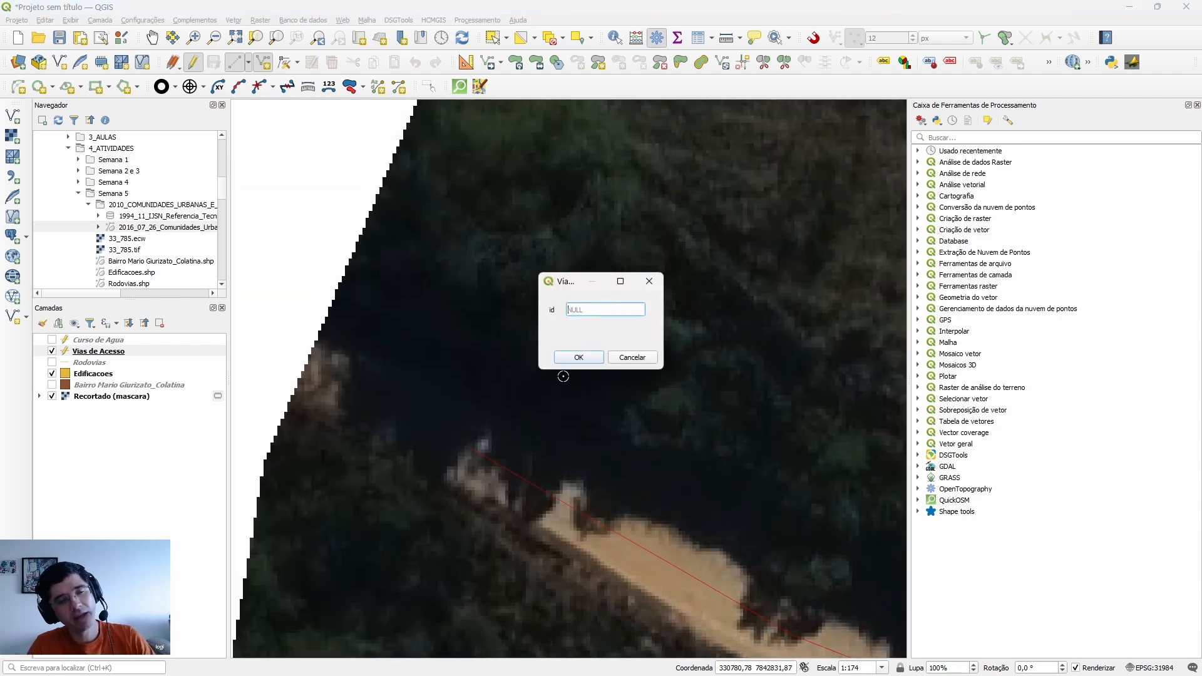
pyautogui.click(578, 358)
pyautogui.scroll(-3, 464, 327)
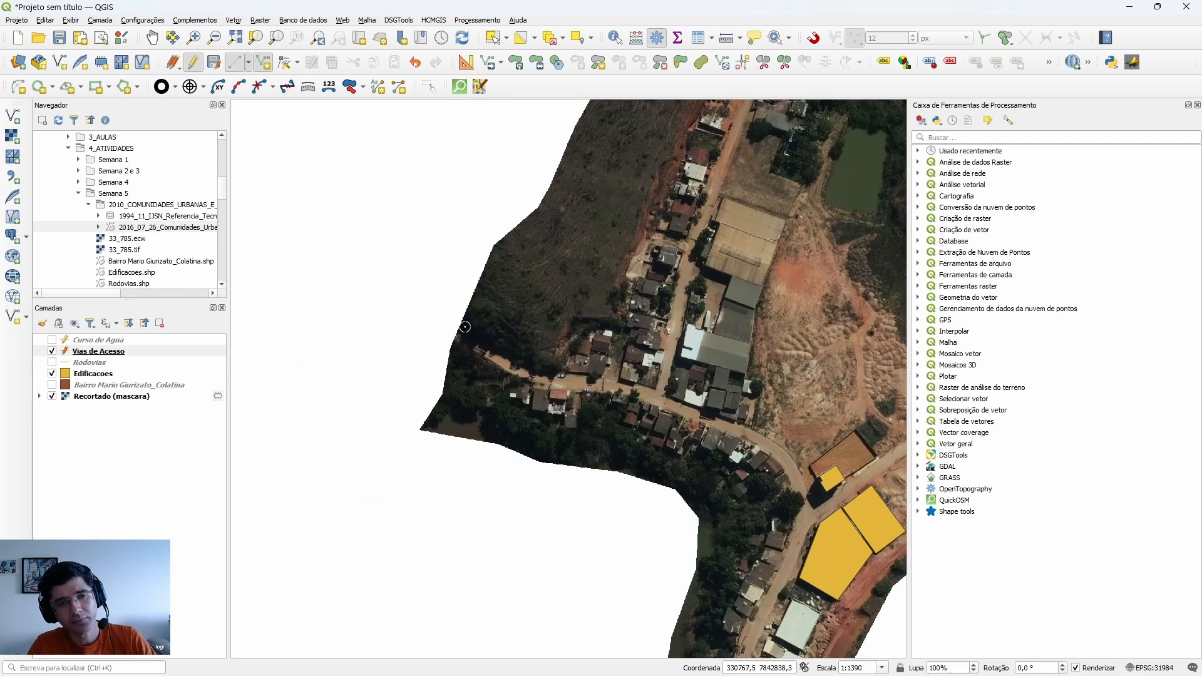
pyautogui.scroll(-1, 489, 373)
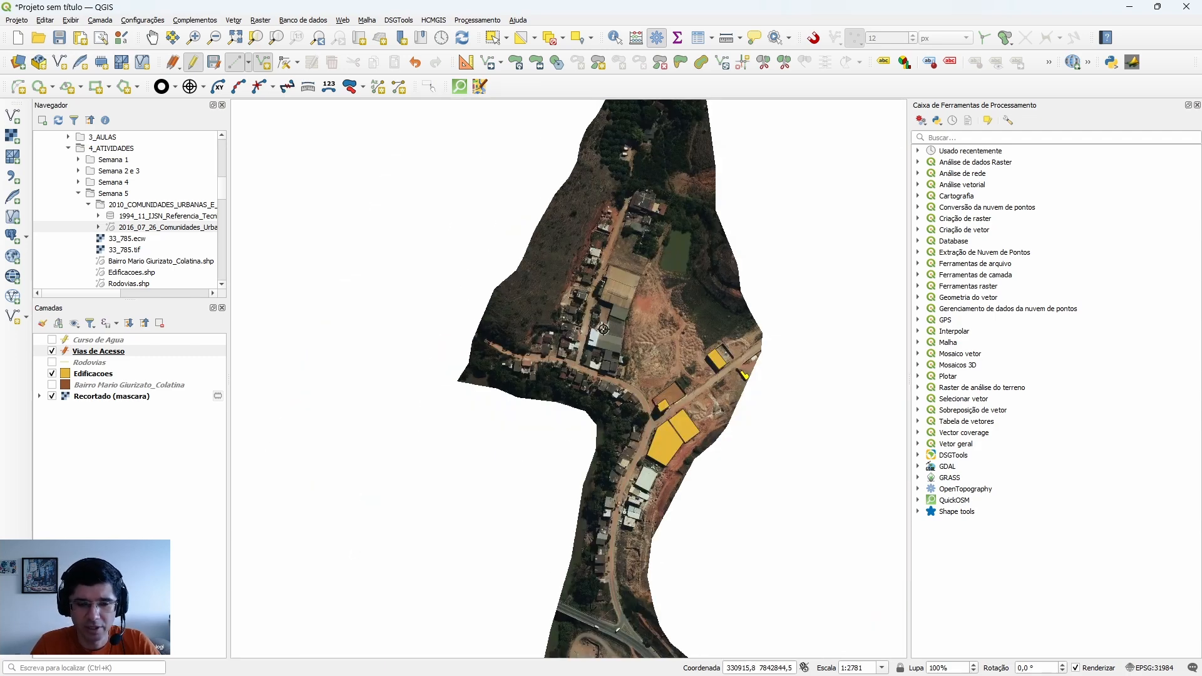
# Enable snapping for digitizing so that new access-road vertices can attach to the existing line at the fork.
pyautogui.scroll(1, 583, 386)
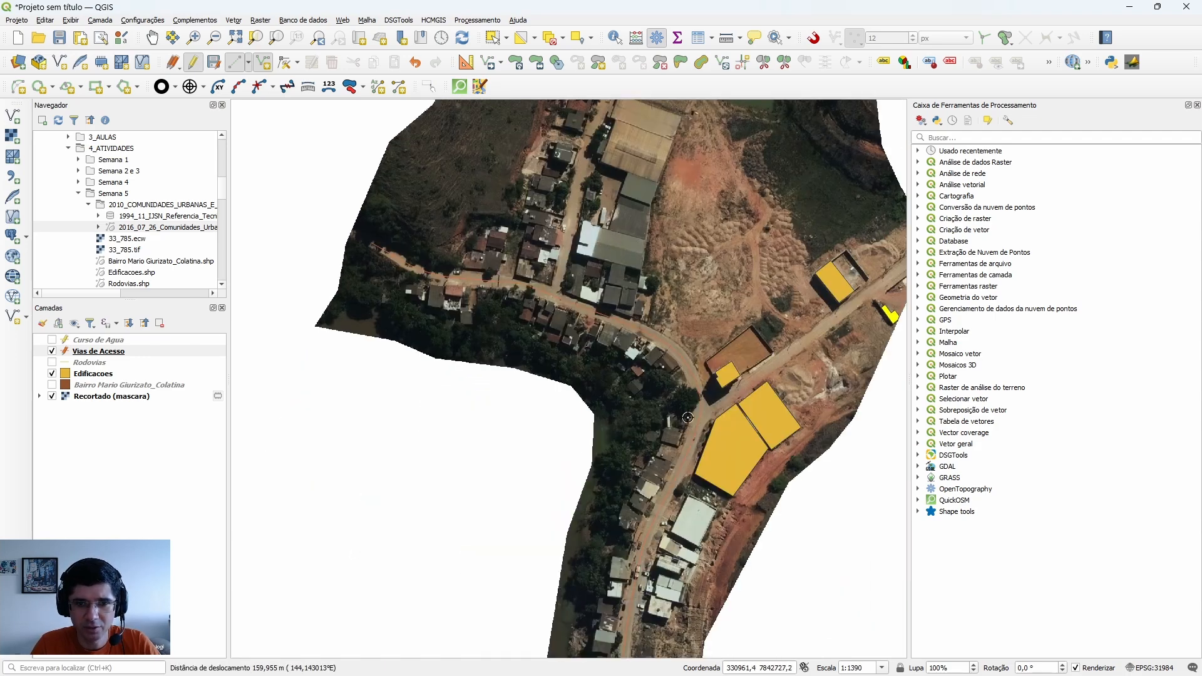
pyautogui.moveTo(650, 549); pyautogui.dragTo(609, 310)
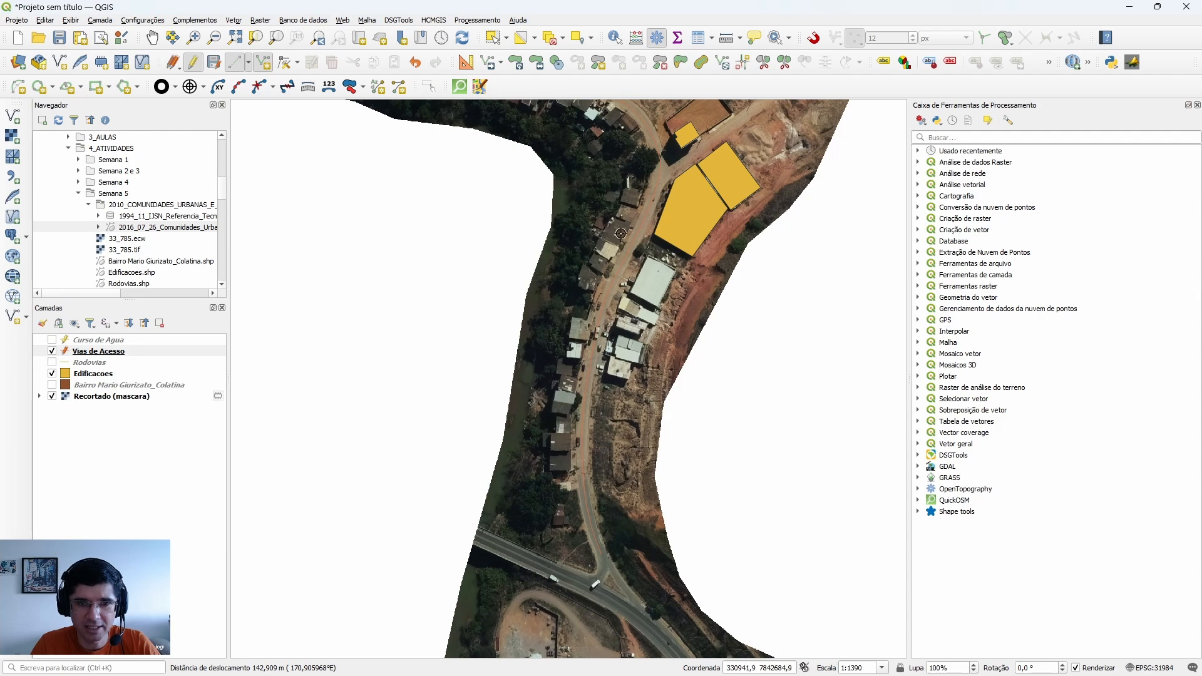
pyautogui.moveTo(638, 120); pyautogui.dragTo(616, 312)
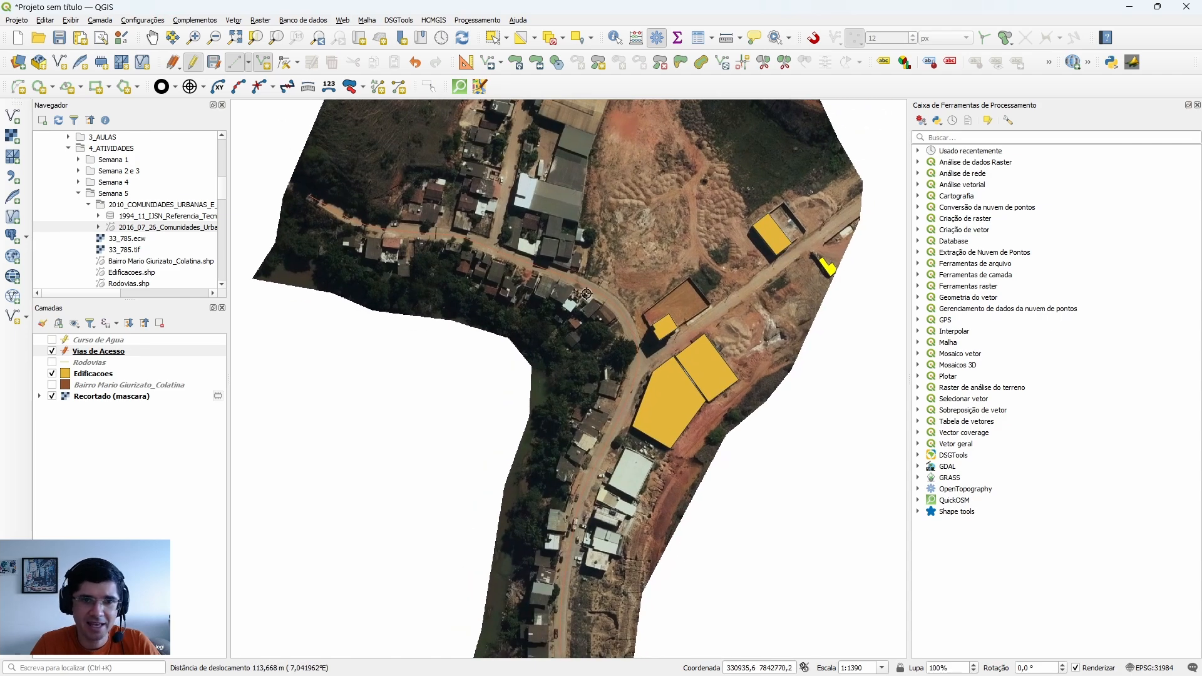
pyautogui.moveTo(626, 381); pyautogui.dragTo(525, 384)
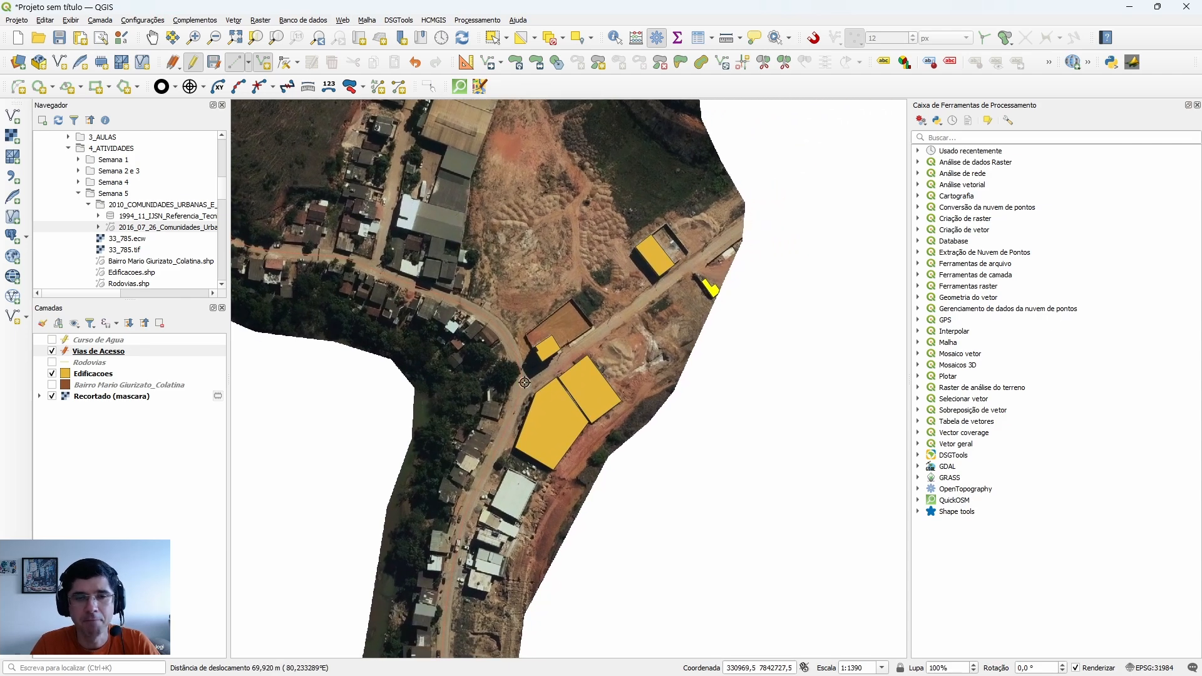
pyautogui.scroll(2, 525, 384)
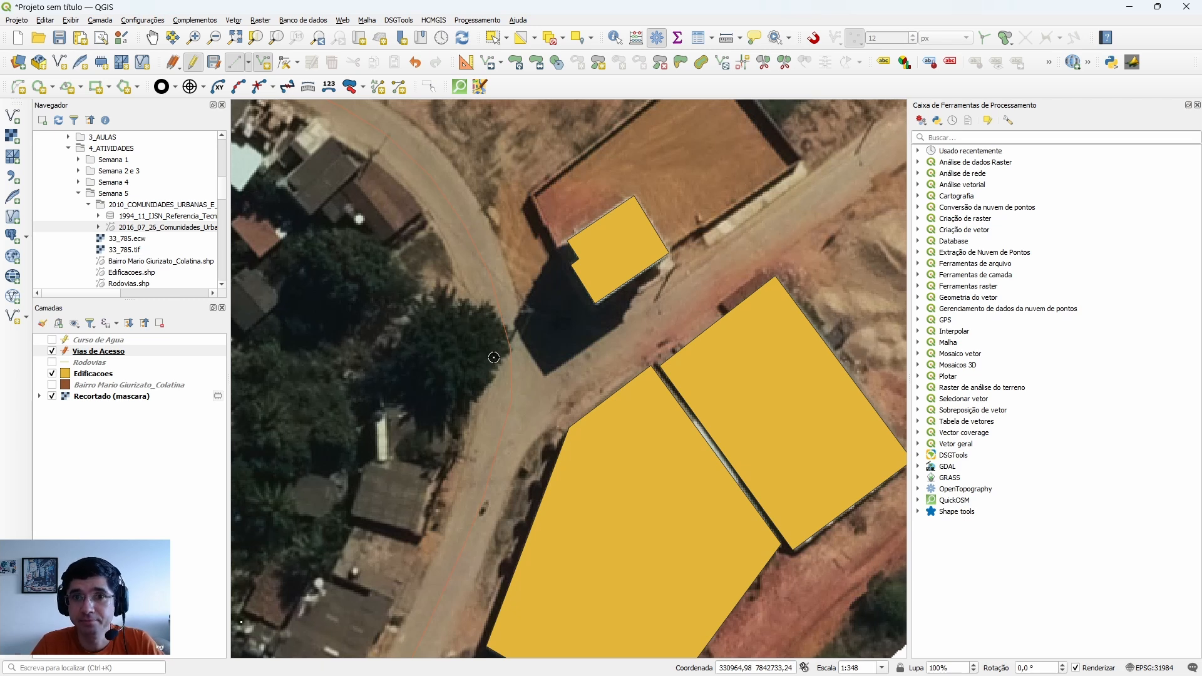
pyautogui.click(814, 39)
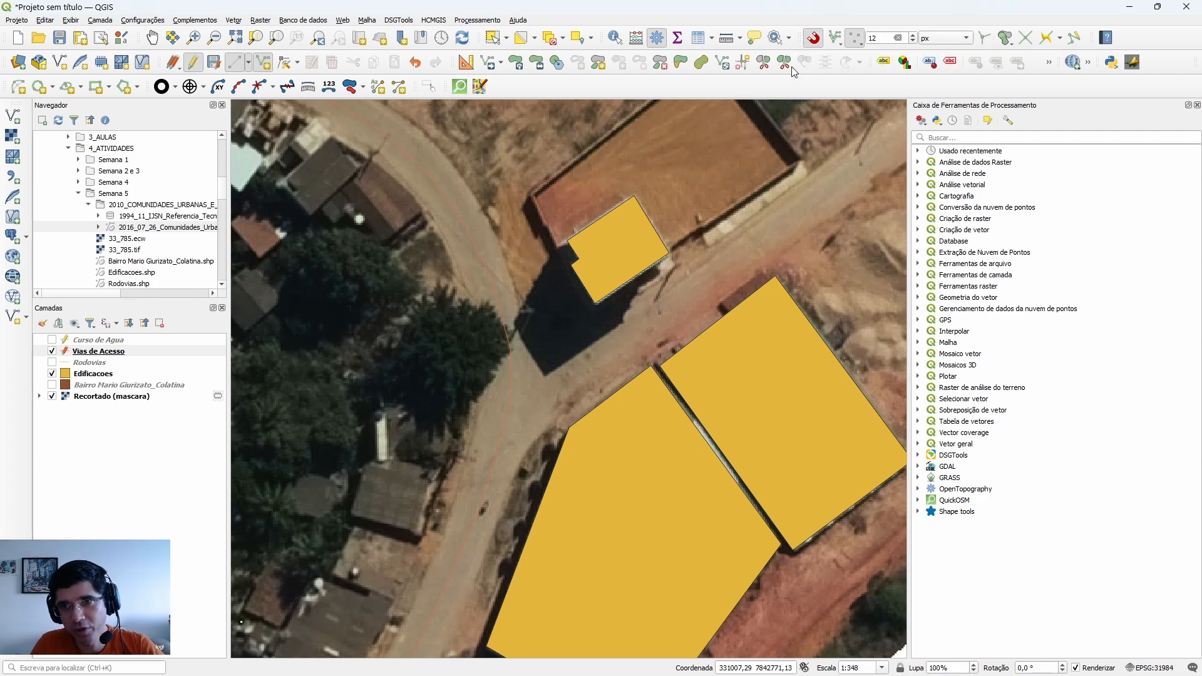
pyautogui.rightClick(699, 92)
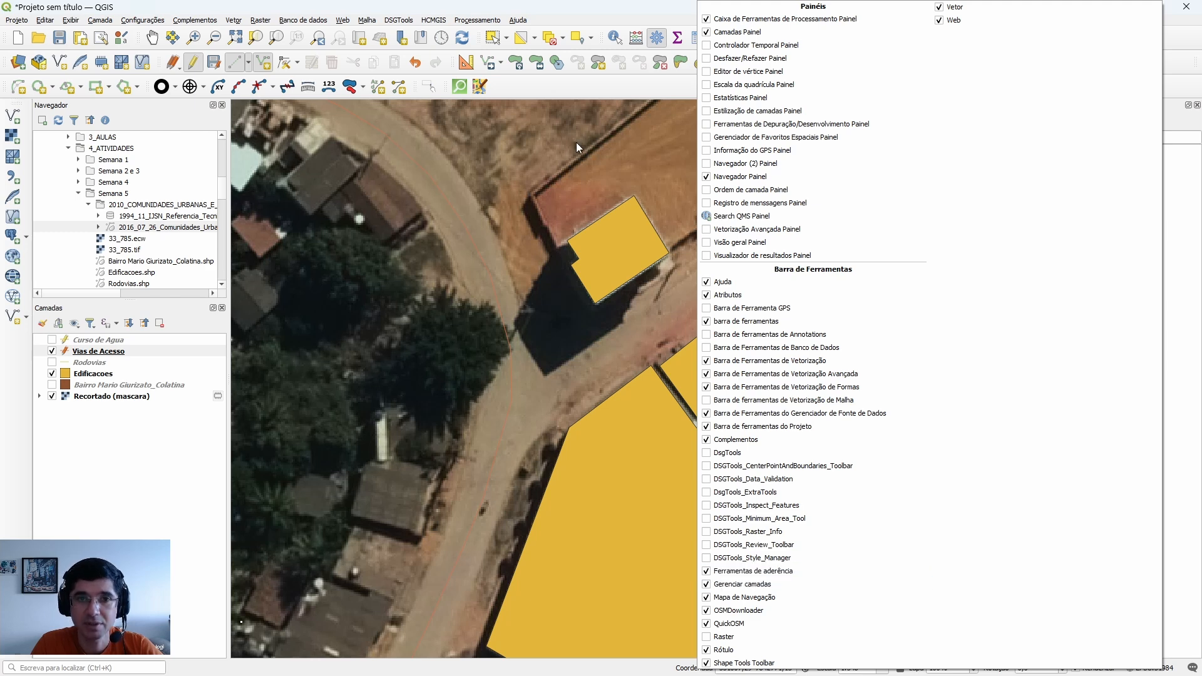
pyautogui.click(586, 92)
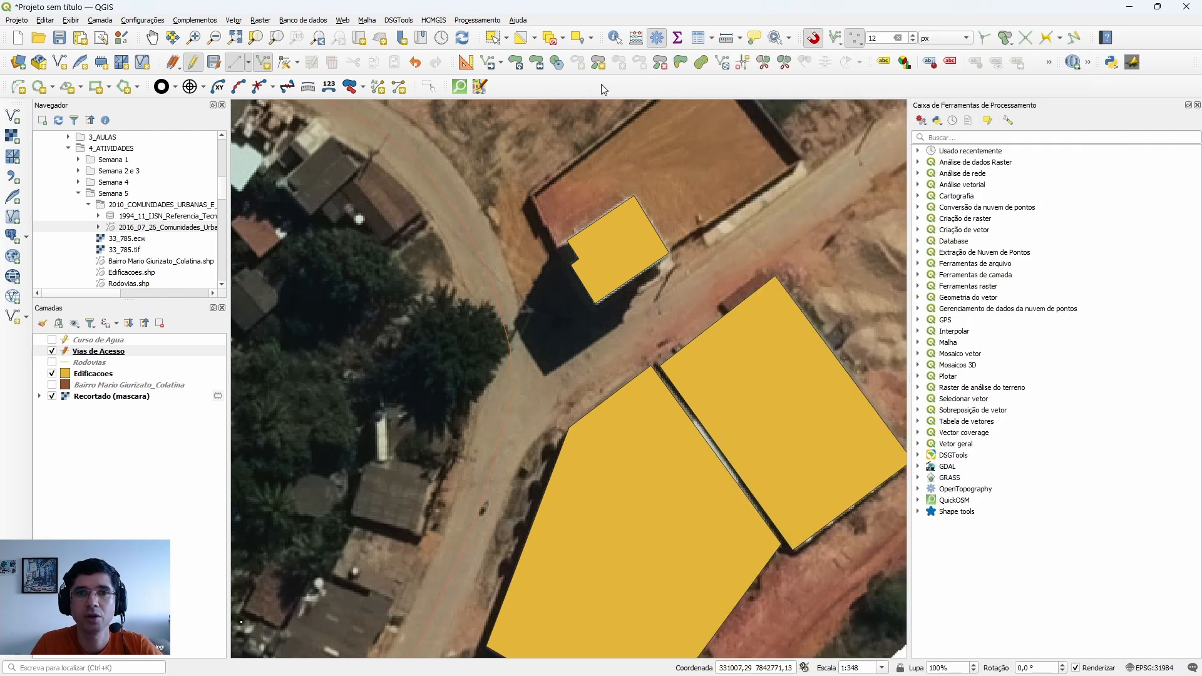
pyautogui.click(814, 39)
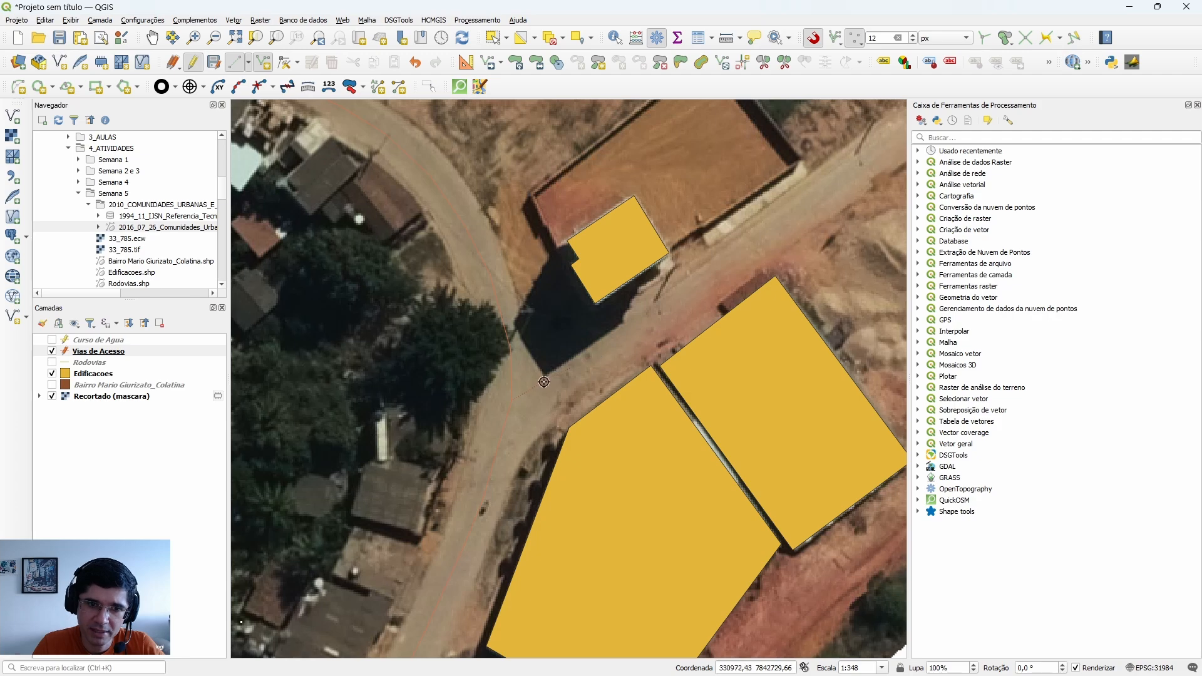
# Start an access-road line on the existing road at the fork and trace the northeast branch past the walled lot.
pyautogui.scroll(1, 538, 386)
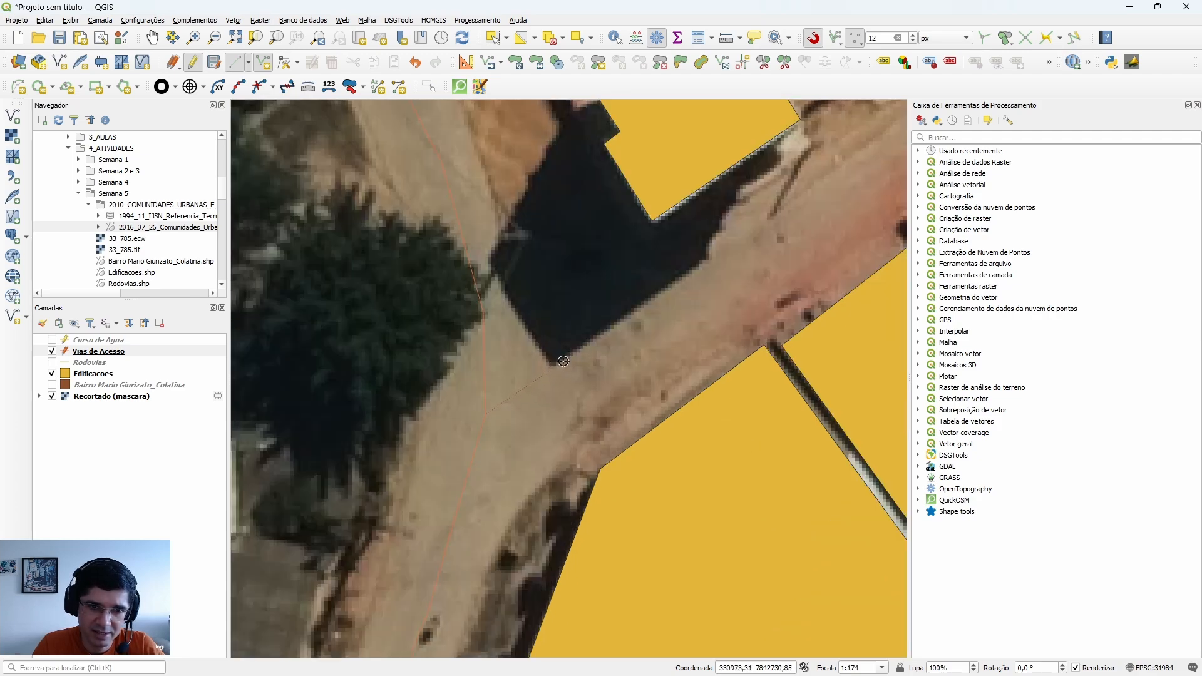
pyautogui.click(564, 361)
pyautogui.moveTo(731, 265); pyautogui.dragTo(459, 419)
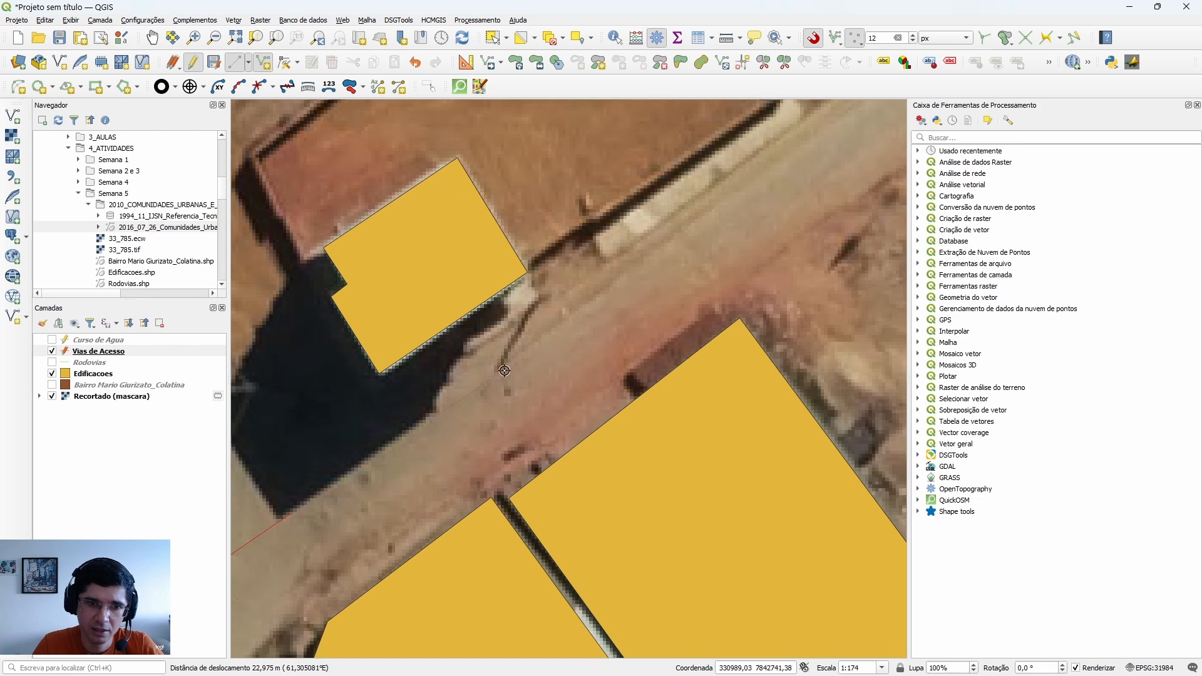
pyautogui.click(513, 370)
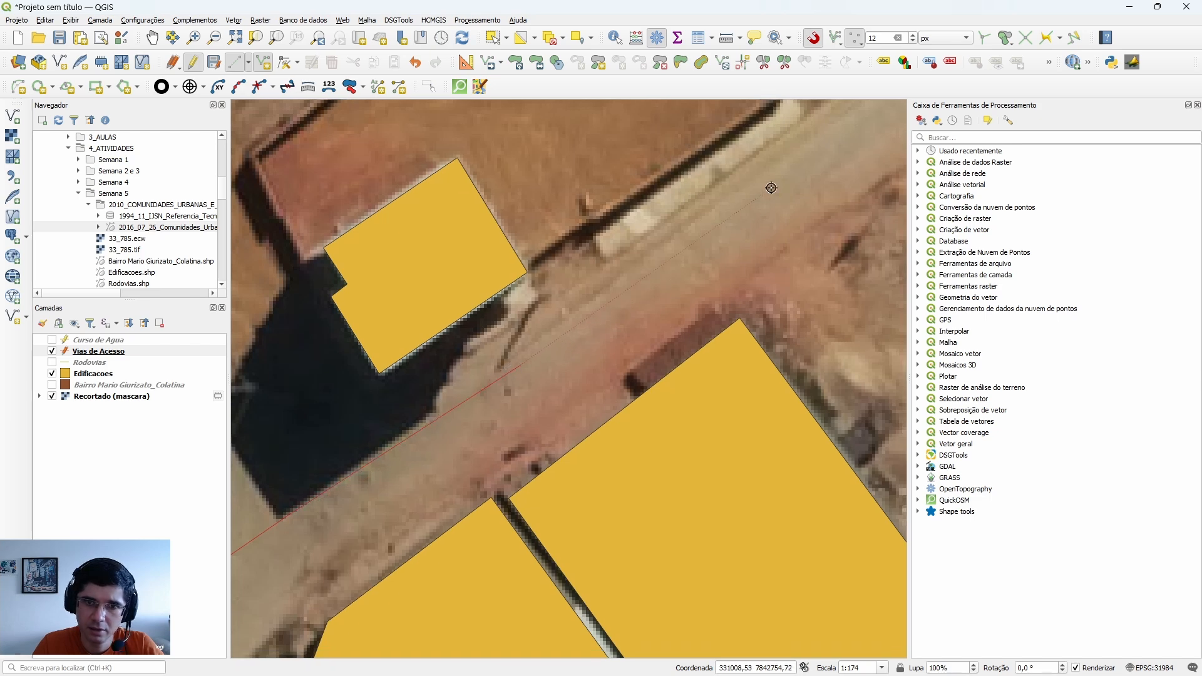
pyautogui.moveTo(779, 182); pyautogui.dragTo(447, 404)
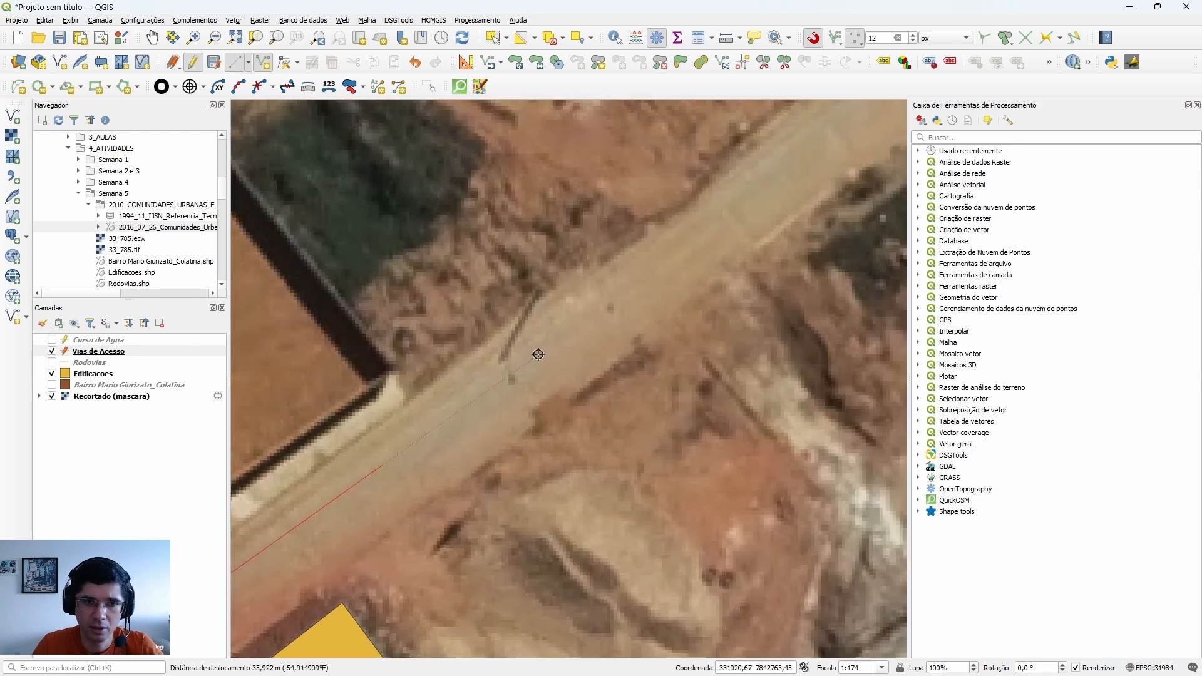
pyautogui.moveTo(676, 258); pyautogui.dragTo(471, 388)
pyautogui.click(475, 389)
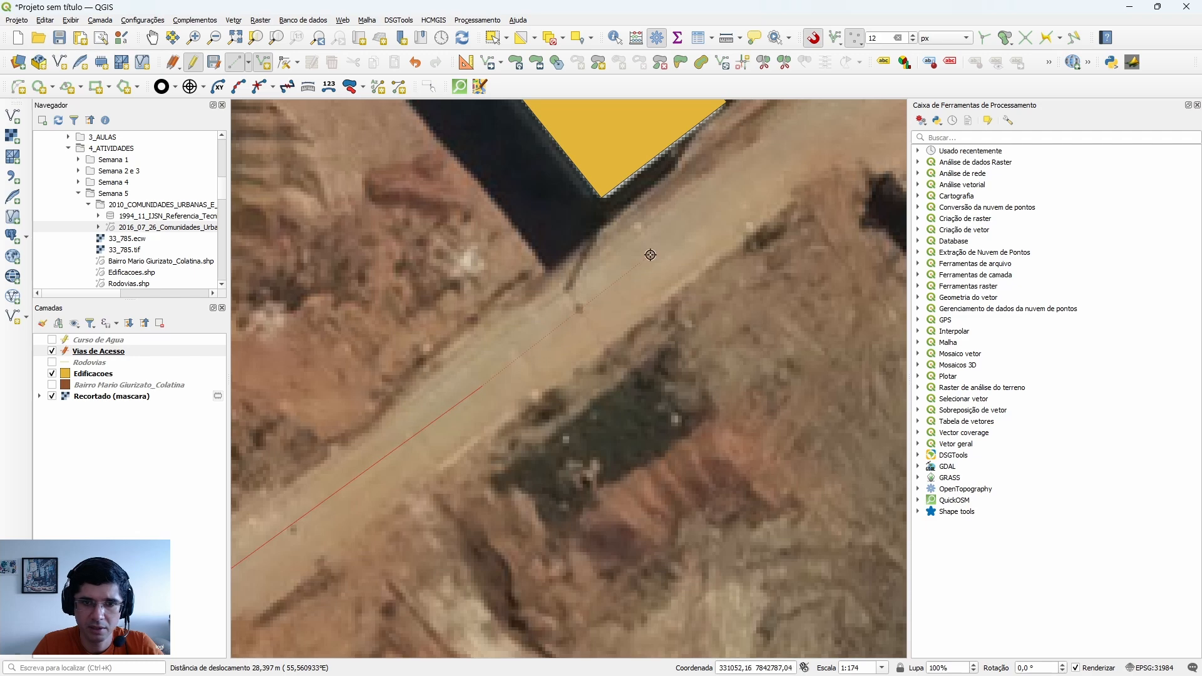
# Extend the line northeast along the road's center and finish it at the image's eastern edge, leaving the id empty.
pyautogui.moveTo(659, 250); pyautogui.dragTo(398, 515)
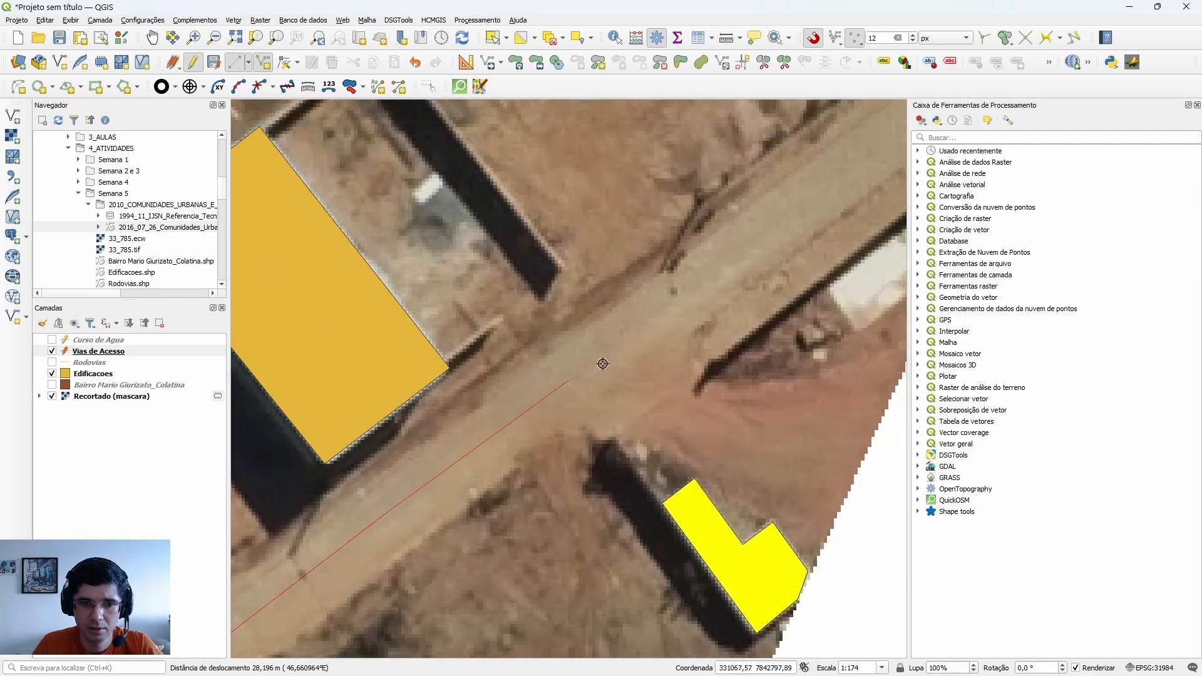
pyautogui.moveTo(693, 298); pyautogui.dragTo(397, 502)
pyautogui.click(515, 409)
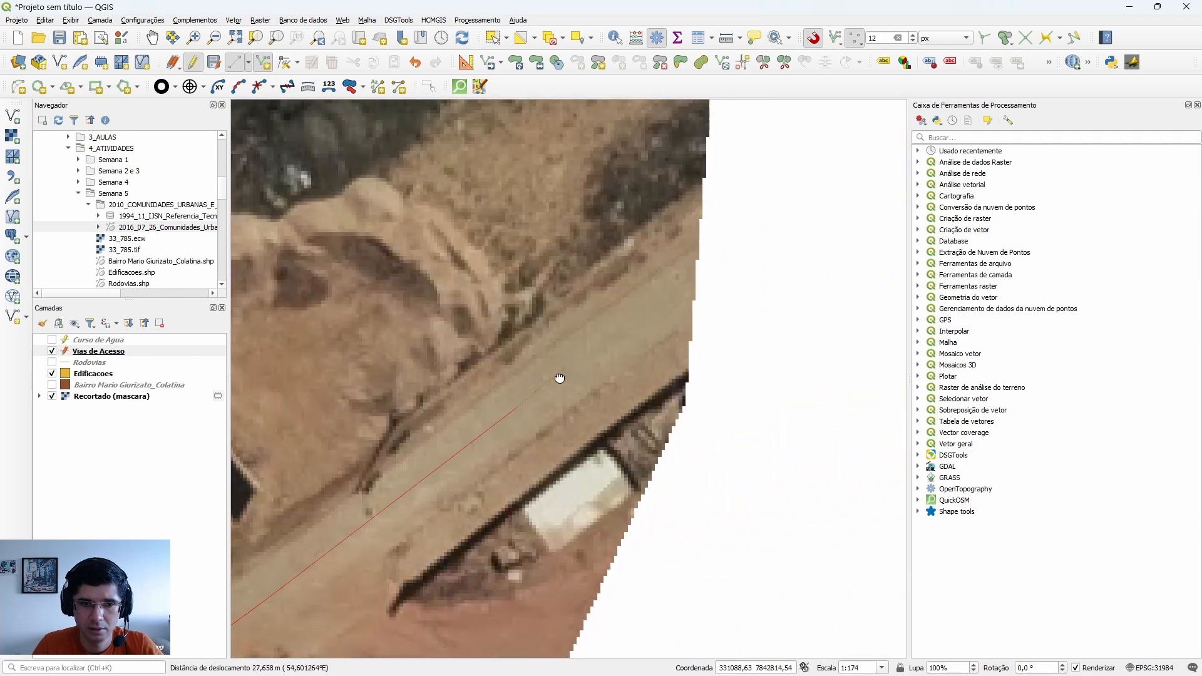
pyautogui.moveTo(650, 302); pyautogui.dragTo(526, 414)
pyautogui.click(571, 390)
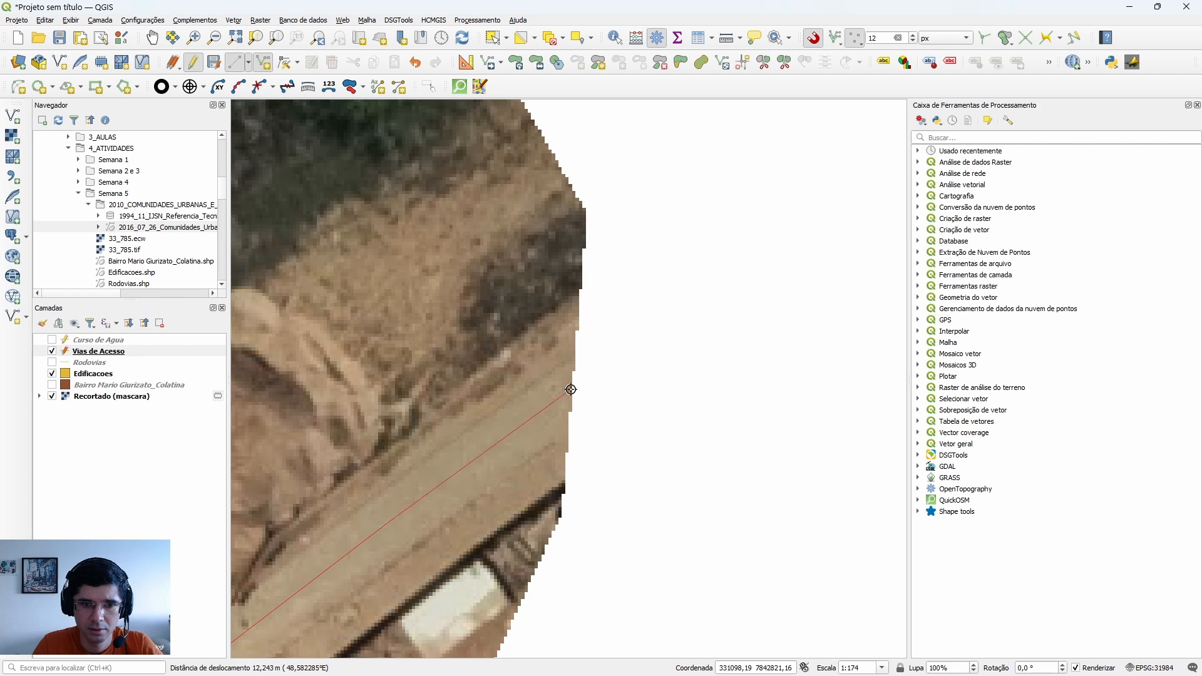
pyautogui.rightClick(571, 390)
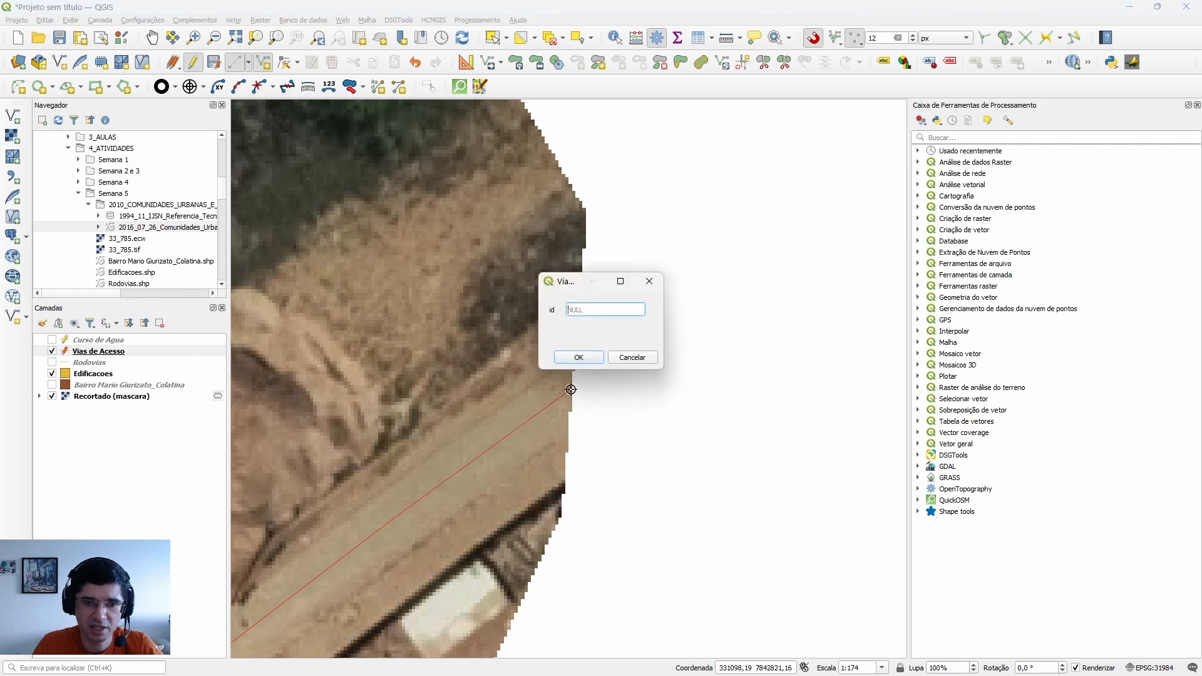
pyautogui.click(577, 357)
# Save the edits to the Vias de Acesso layer and turn off its editing mode.
pyautogui.scroll(-3, 395, 489)
pyautogui.moveTo(395, 489); pyautogui.dragTo(543, 399)
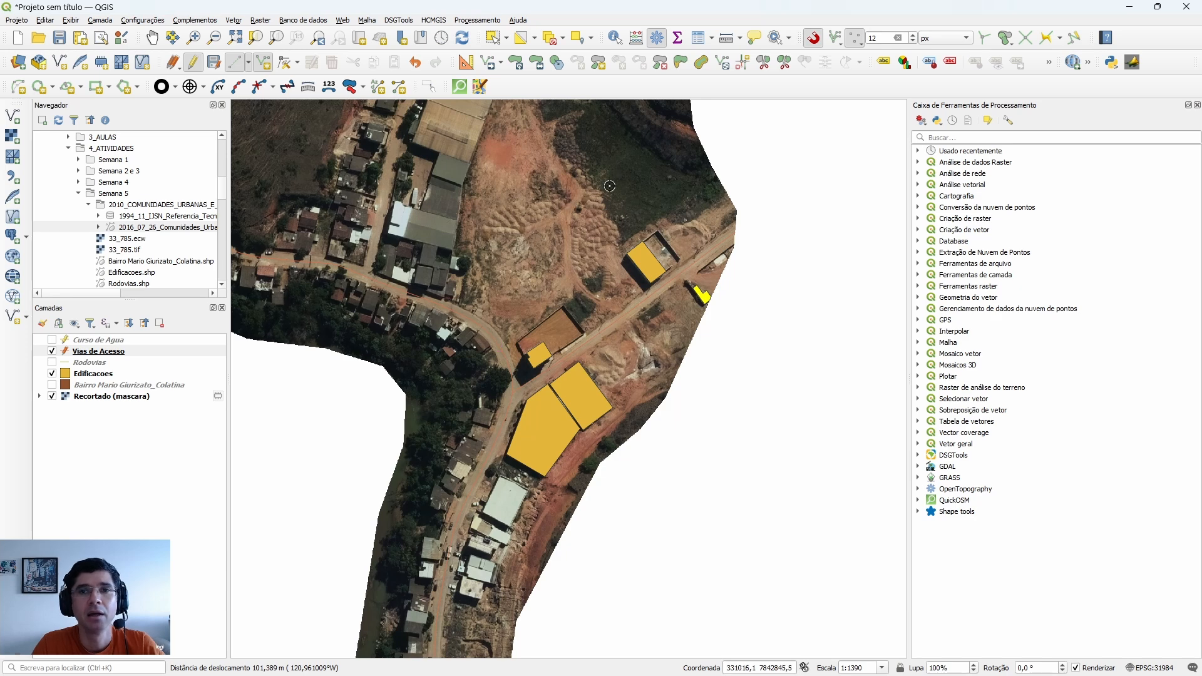
pyautogui.click(214, 63)
pyautogui.click(194, 67)
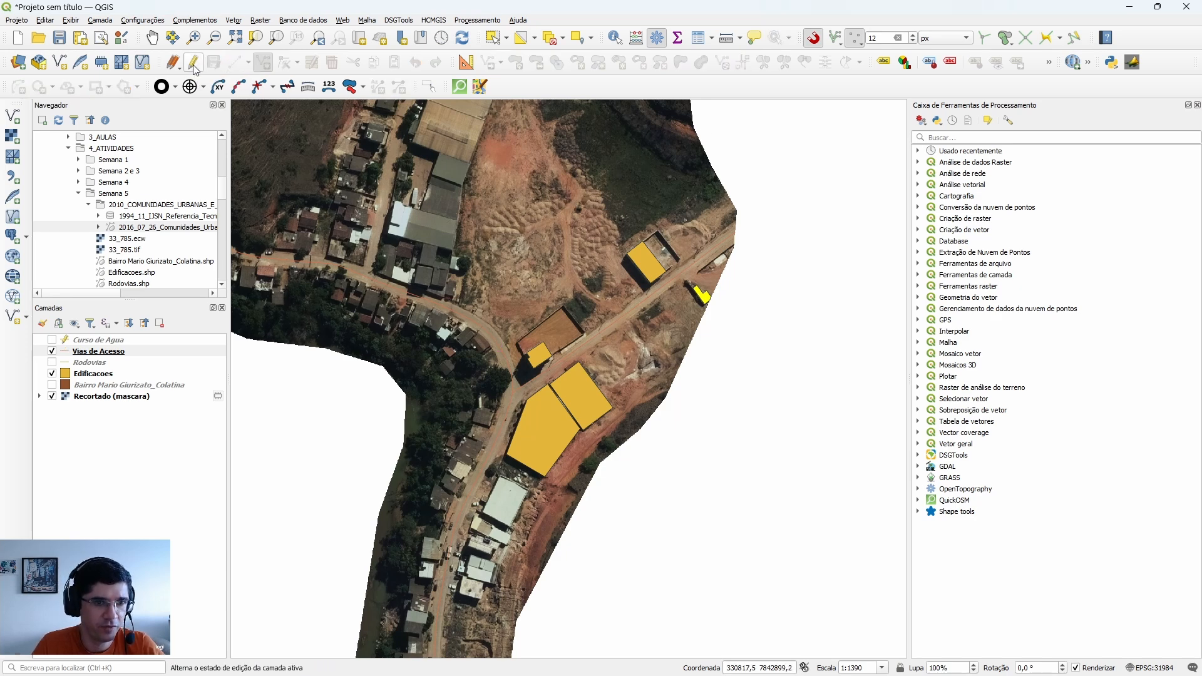
# Check the Vias de Acesso attribute table by highlighting each road on the map, clear the selection, and close the table.
pyautogui.click(85, 357)
pyautogui.rightClick(86, 358)
pyautogui.click(124, 508)
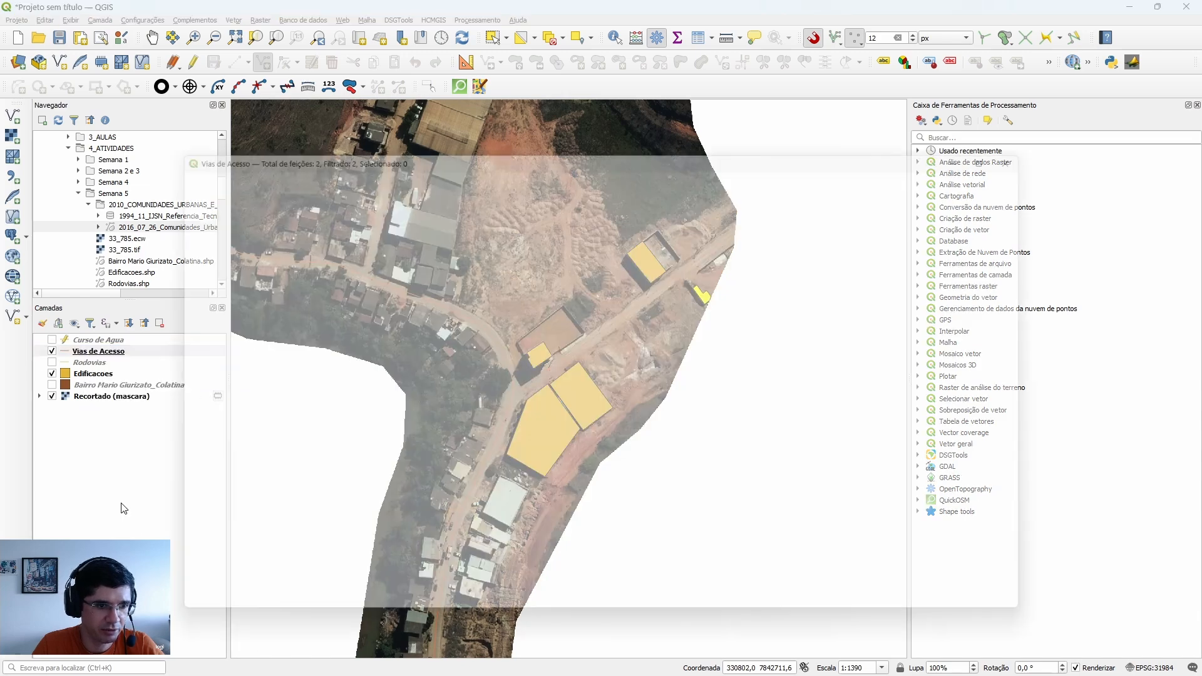
pyautogui.moveTo(286, 150); pyautogui.dragTo(730, 394)
pyautogui.click(597, 441)
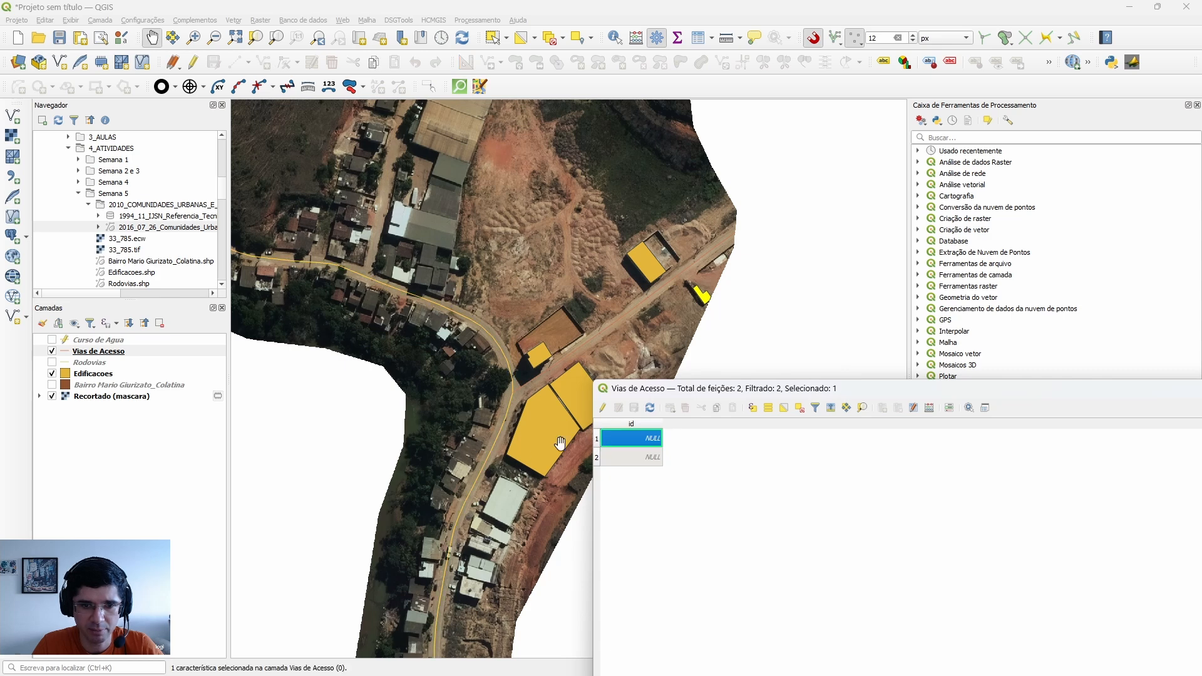
pyautogui.click(597, 458)
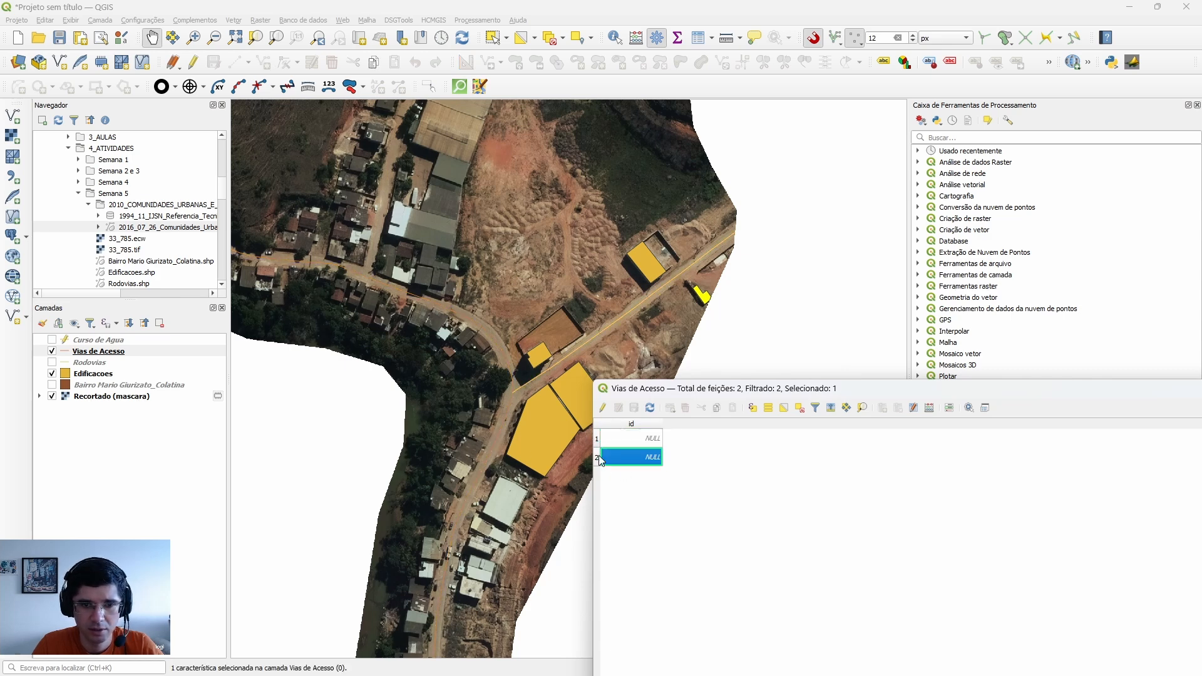
pyautogui.click(798, 410)
pyautogui.moveTo(784, 391); pyautogui.dragTo(384, 136)
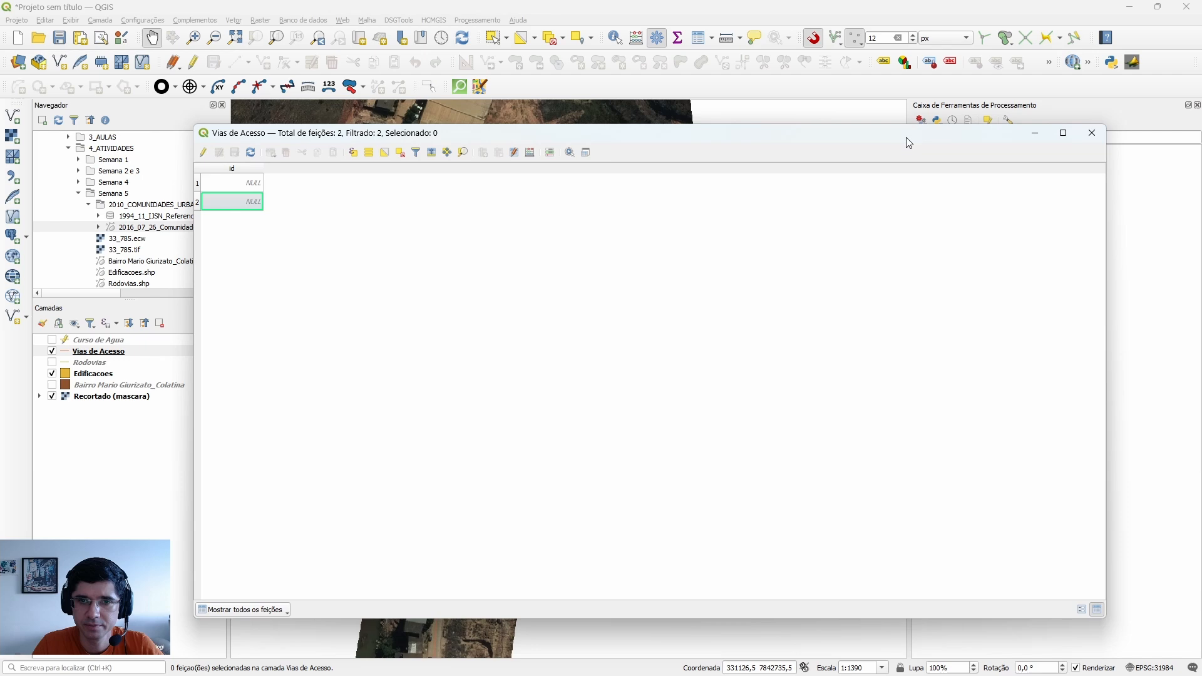
pyautogui.click(1089, 135)
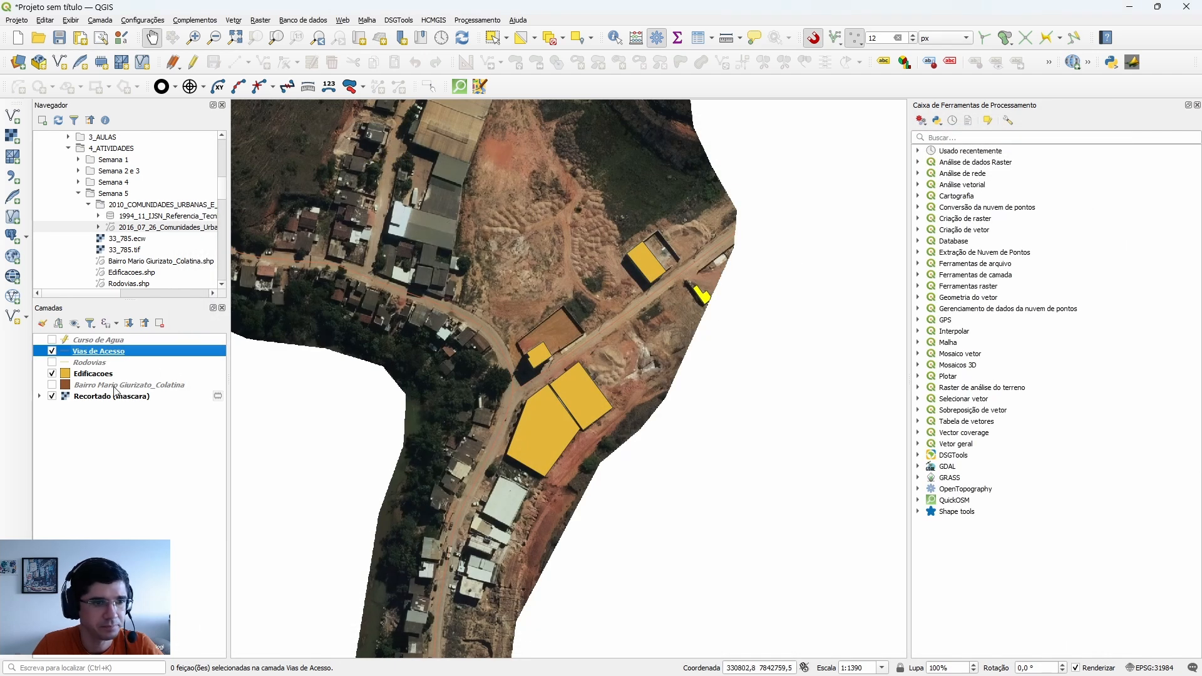
# Inspect the Edificacoes attribute table, clear the building selection, and close the table.
pyautogui.rightClick(82, 380)
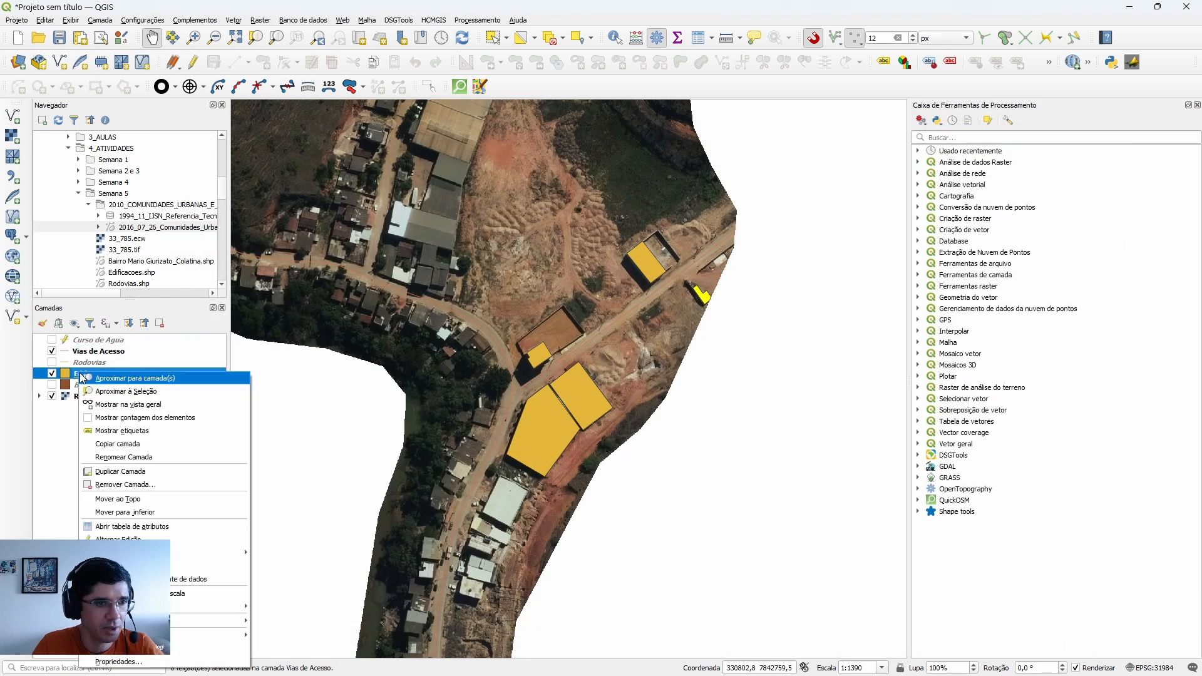
pyautogui.click(133, 531)
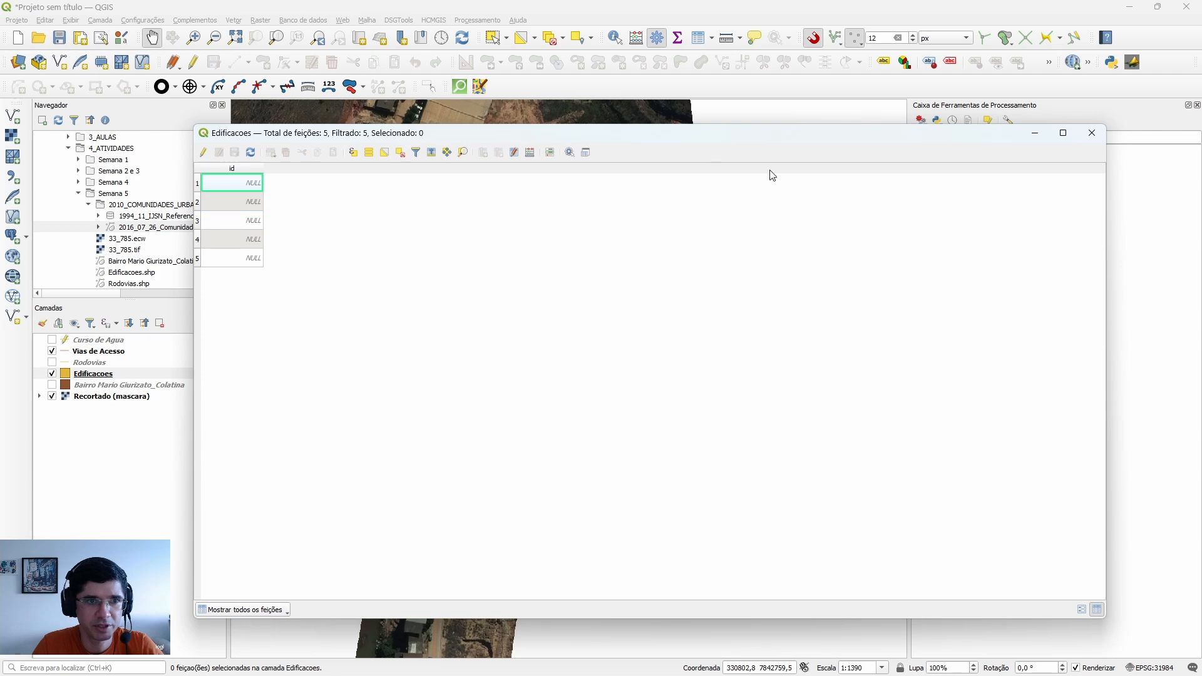
pyautogui.click(1092, 133)
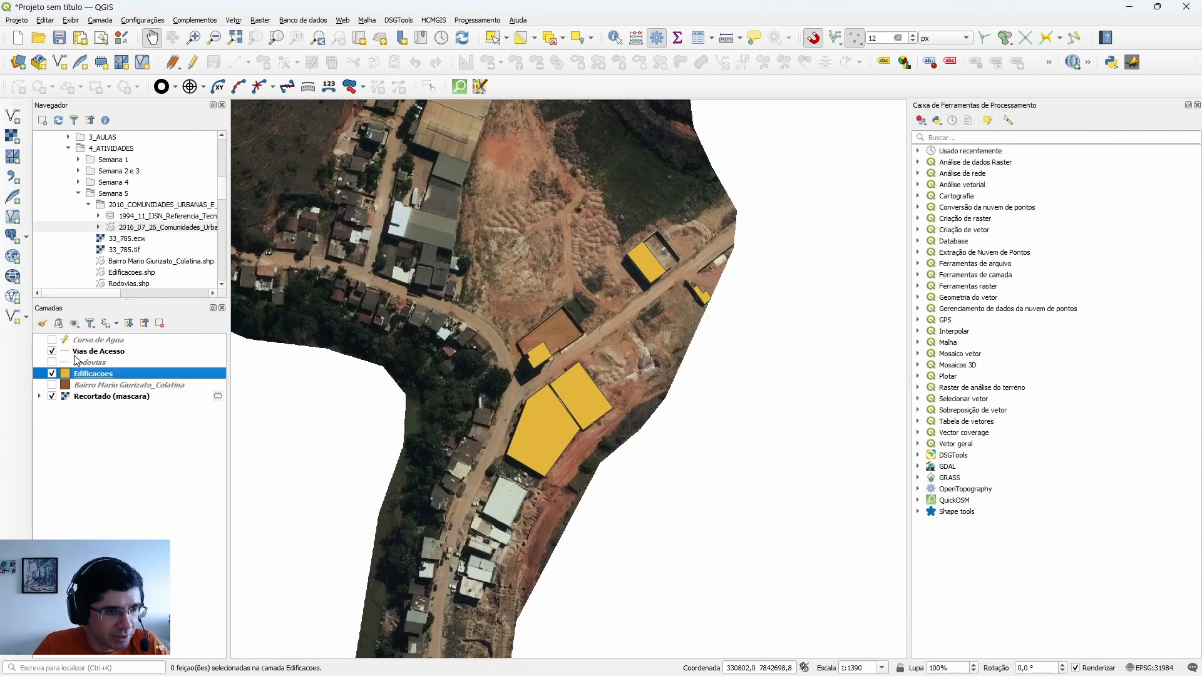
# Style the Vias de Acesso layer with the "topo road" symbol from the Topography collection.
pyautogui.click(68, 352)
pyautogui.doubleClick(67, 353)
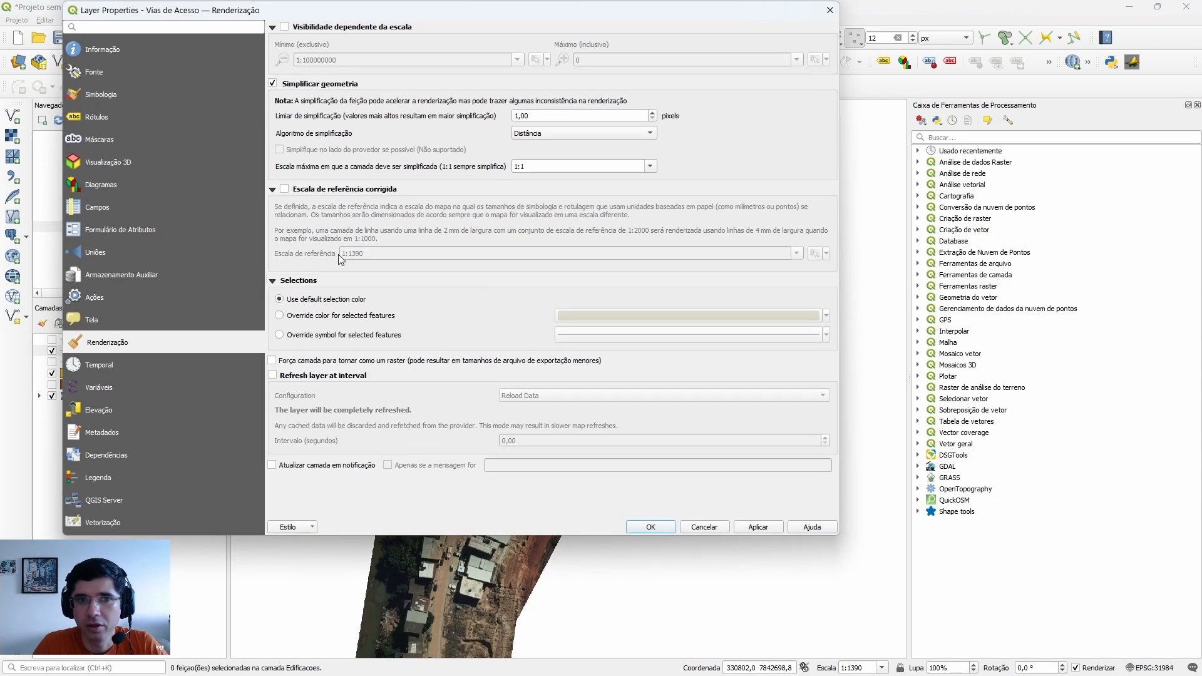
pyautogui.click(107, 96)
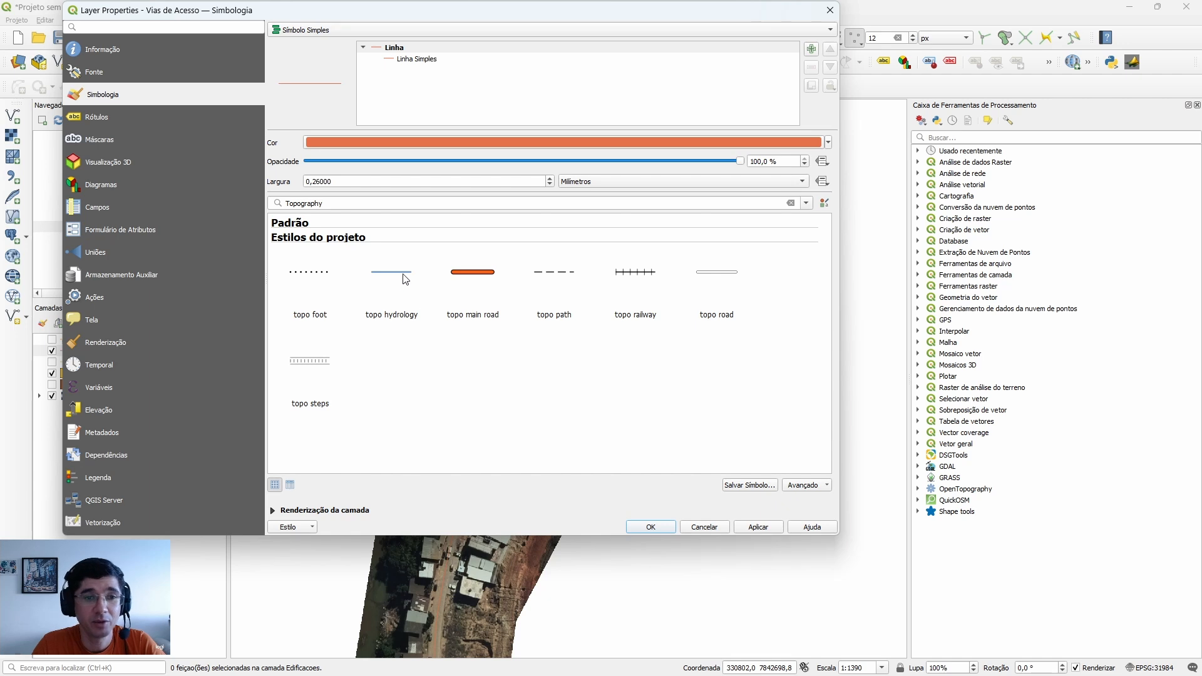
pyautogui.click(715, 276)
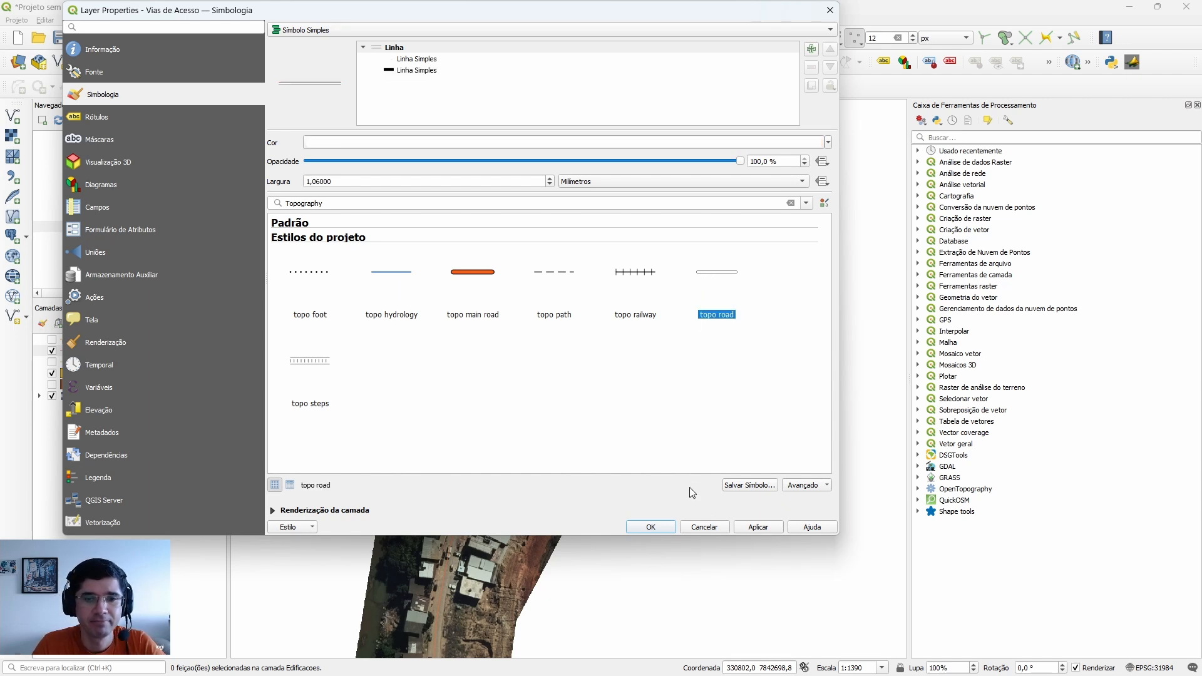
pyautogui.click(652, 530)
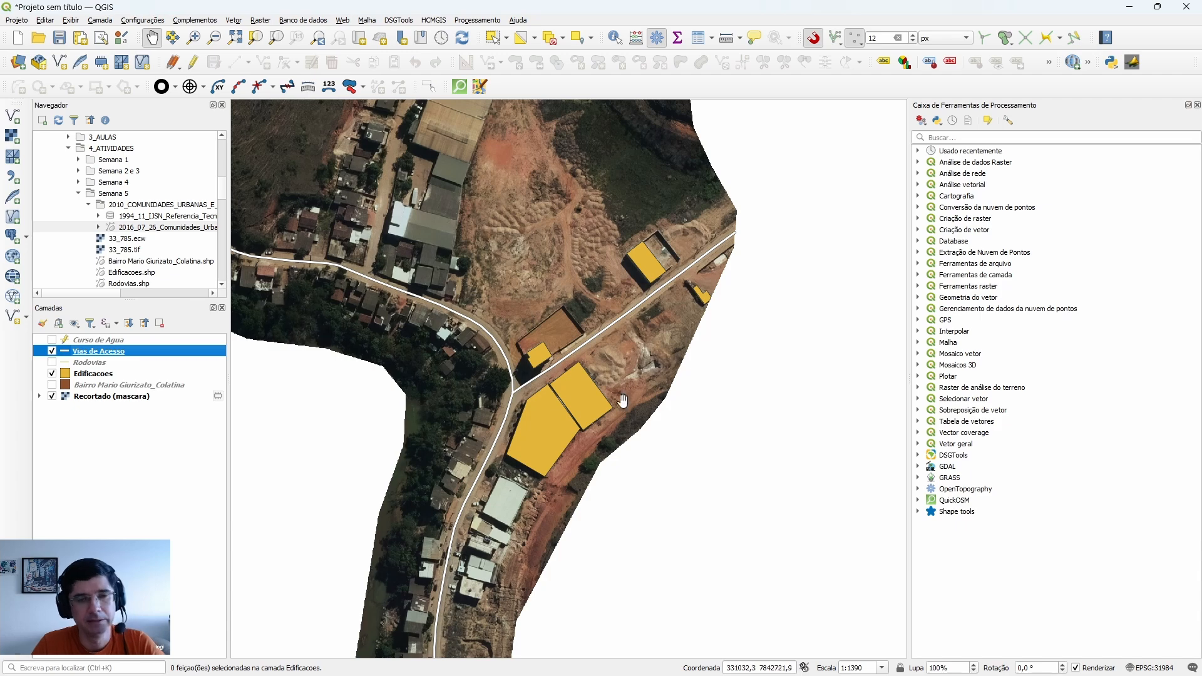
# Examine the styled access roads across the image and the highway junction at their southern end.
pyautogui.scroll(-2, 695, 375)
pyautogui.scroll(1, 670, 441)
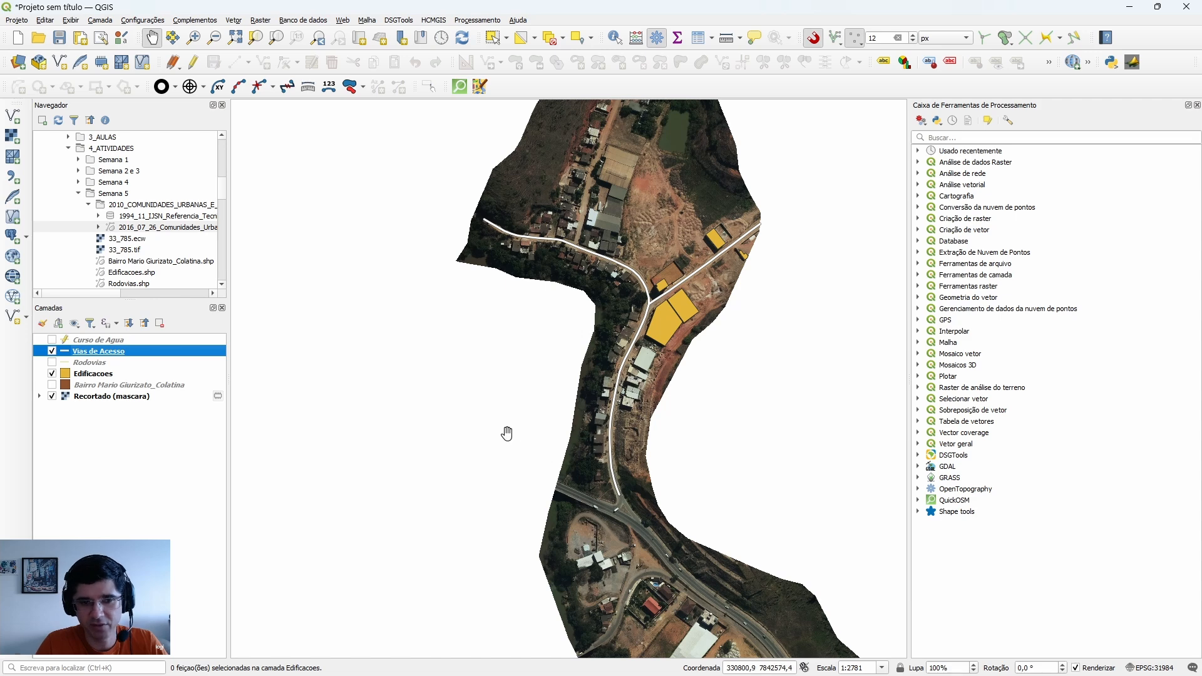
pyautogui.moveTo(501, 431); pyautogui.dragTo(410, 298)
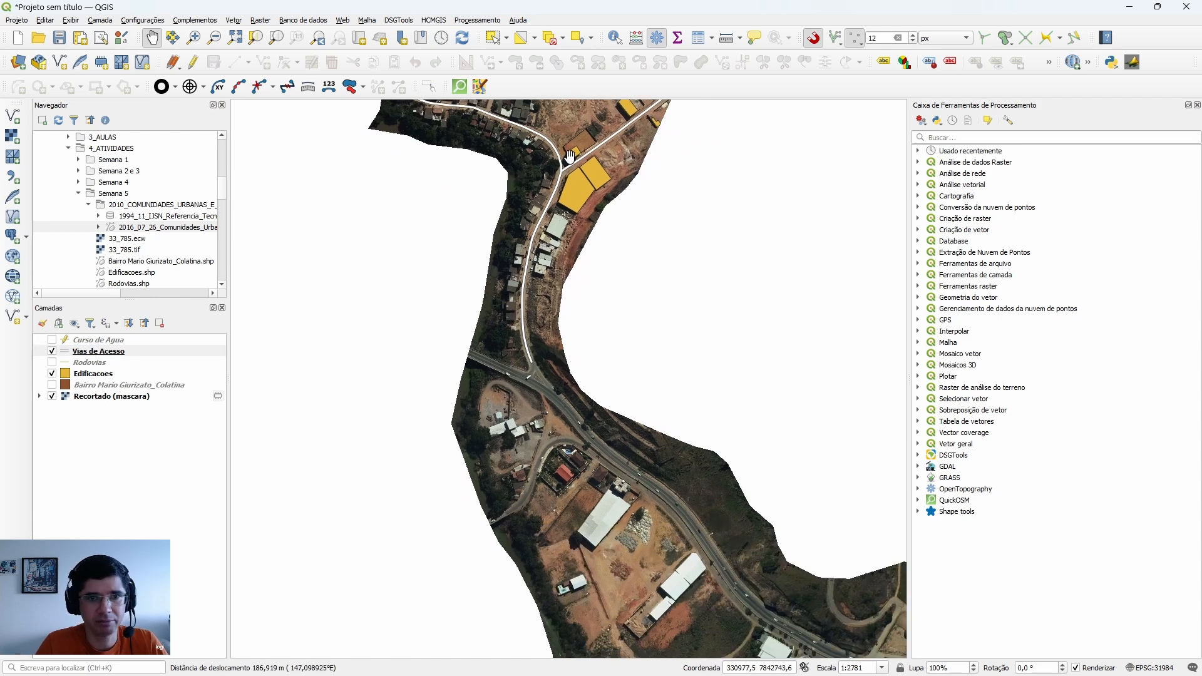
pyautogui.moveTo(480, 360); pyautogui.dragTo(446, 266)
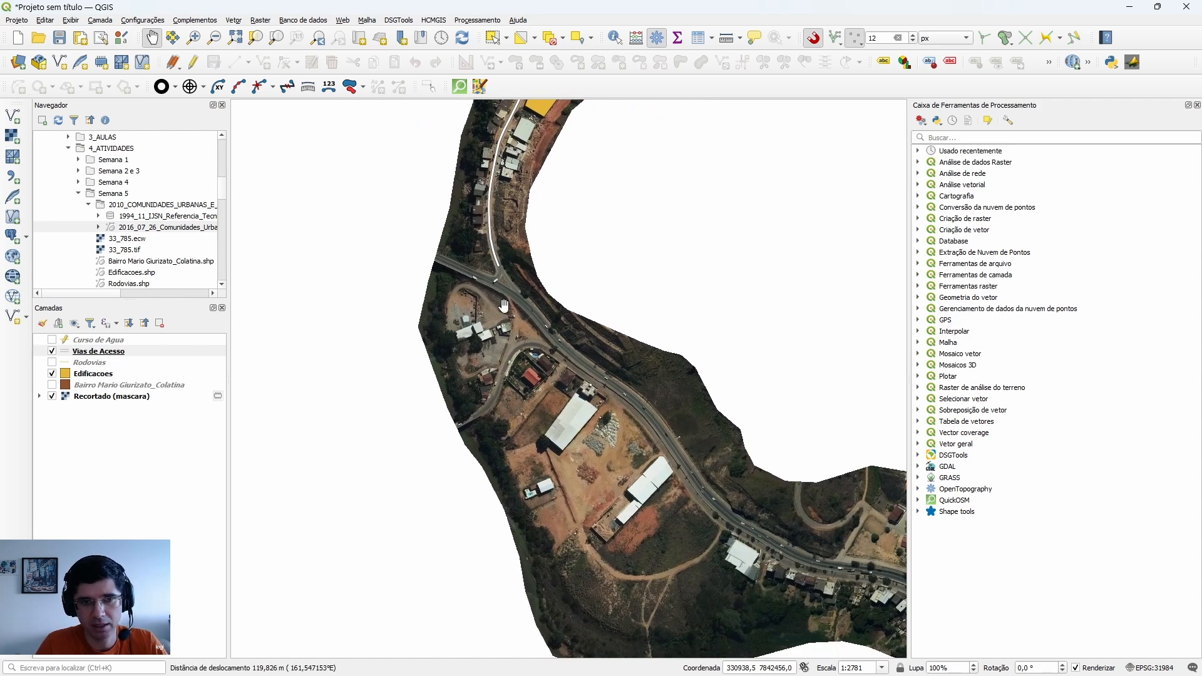
# Make the Curso de Agua layer visible over the image and set it as the active layer.
pyautogui.moveTo(607, 417); pyautogui.dragTo(477, 292)
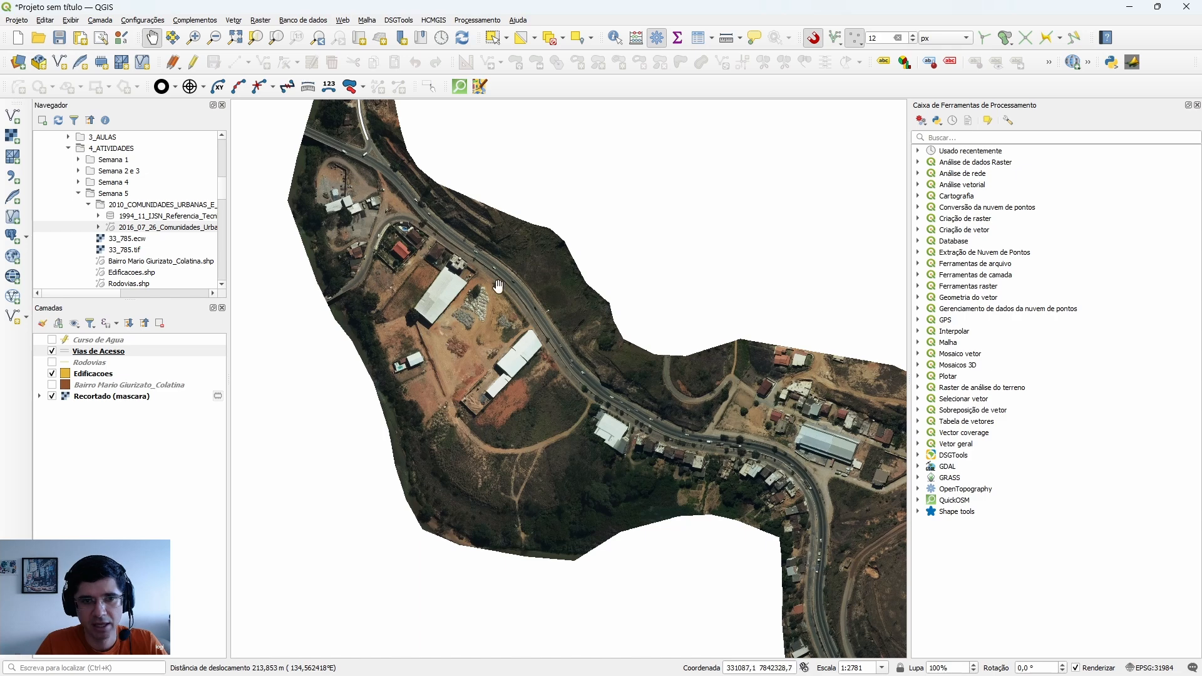
pyautogui.moveTo(406, 196); pyautogui.dragTo(594, 365)
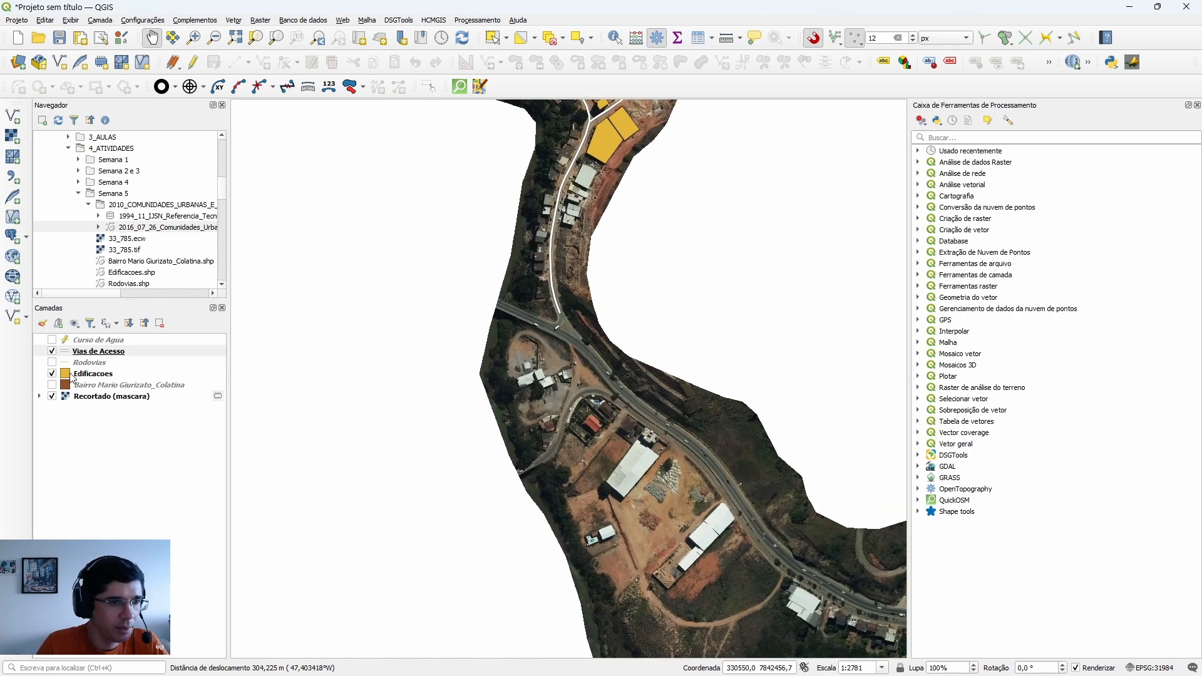
pyautogui.click(52, 351)
pyautogui.click(52, 340)
pyautogui.click(77, 341)
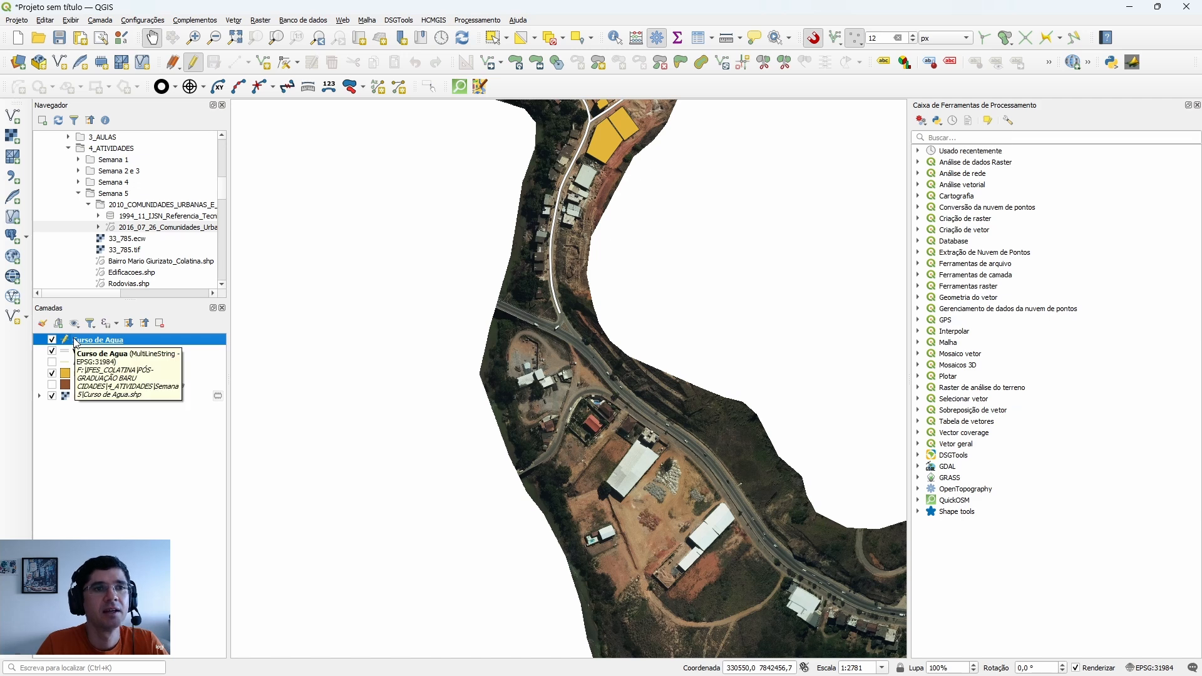
pyautogui.click(83, 365)
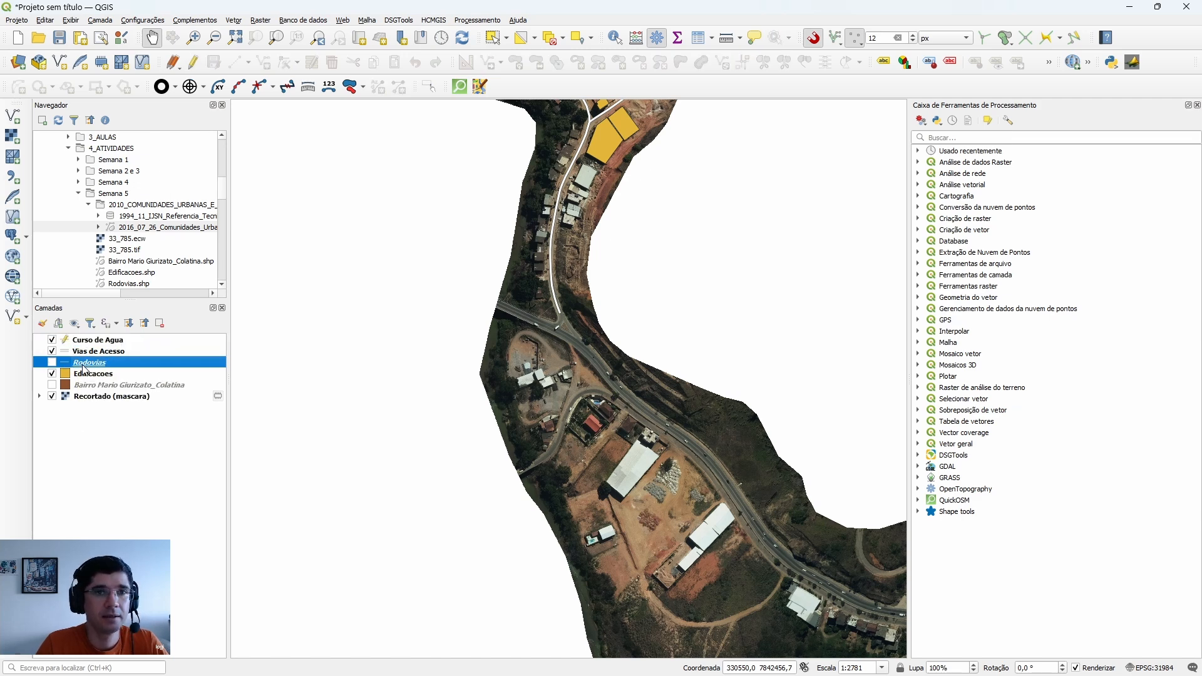
pyautogui.click(87, 375)
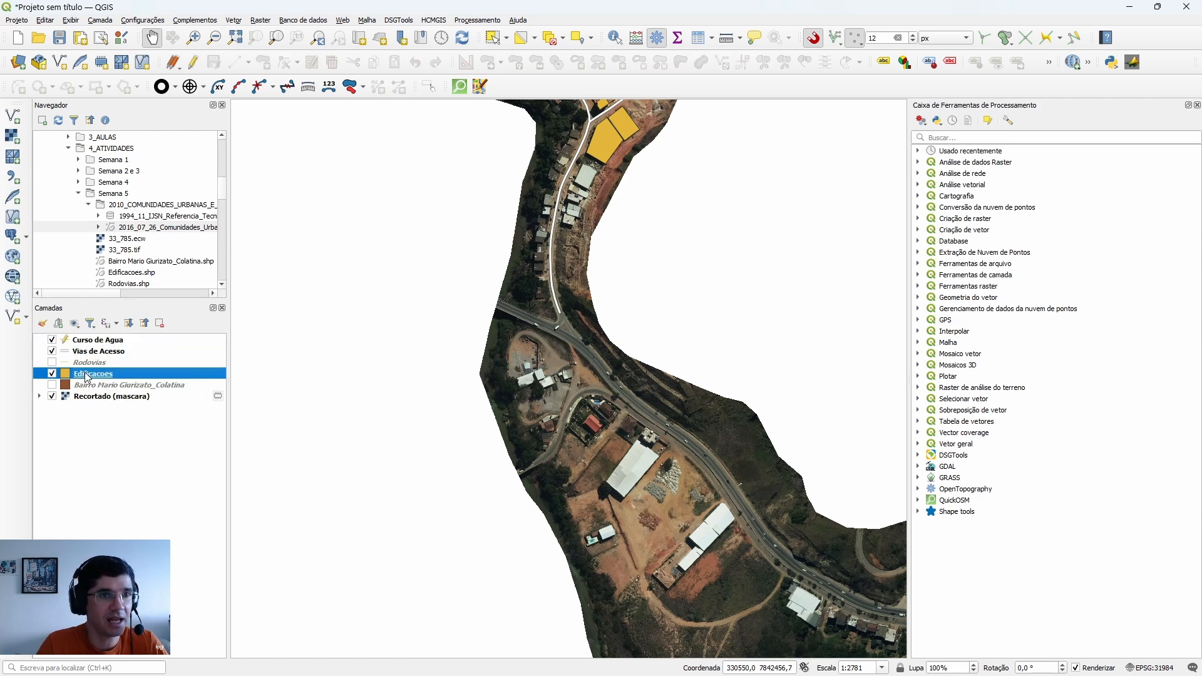
pyautogui.click(88, 354)
pyautogui.click(87, 343)
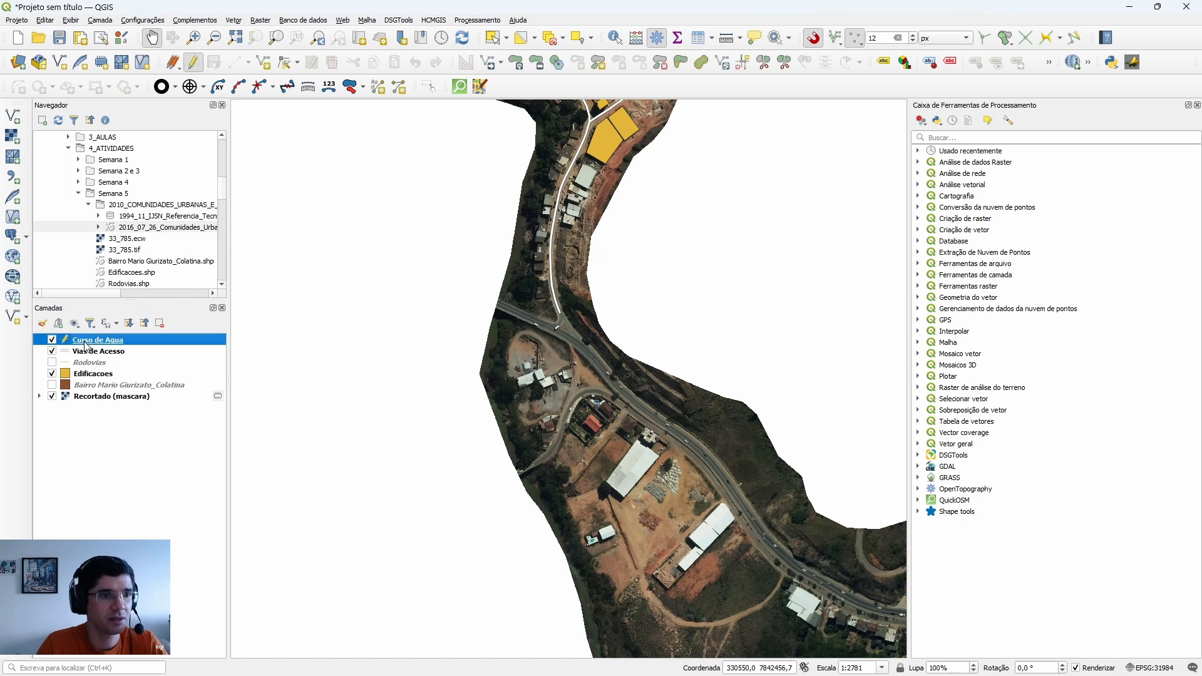
# Style the Curso de Agua layer with the "topo hydrology" symbol outside edit mode and turn its editing back on.
pyautogui.click(193, 62)
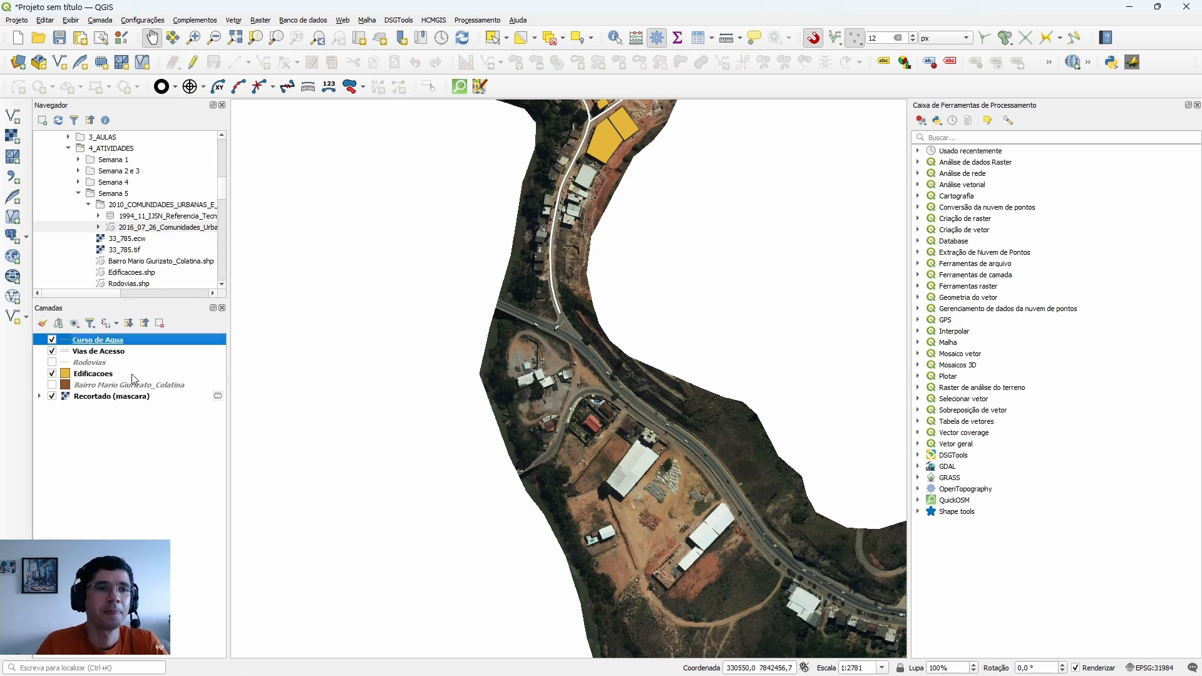
pyautogui.doubleClick(68, 343)
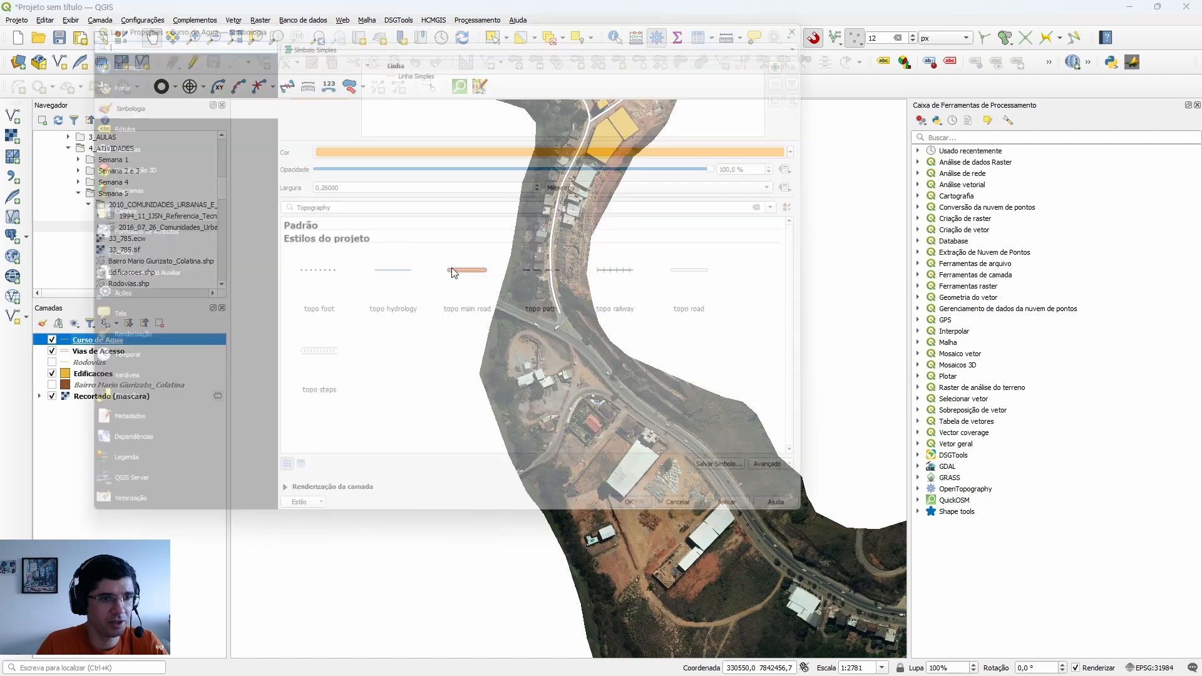
pyautogui.click(403, 281)
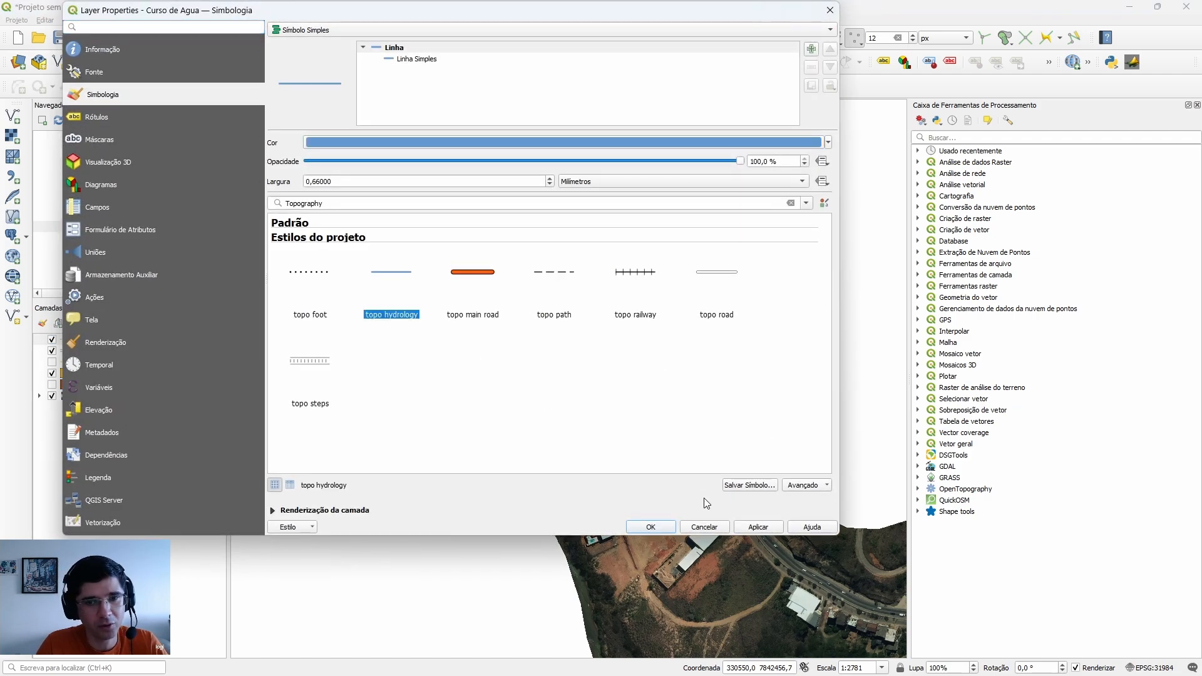
pyautogui.click(755, 530)
pyautogui.click(650, 528)
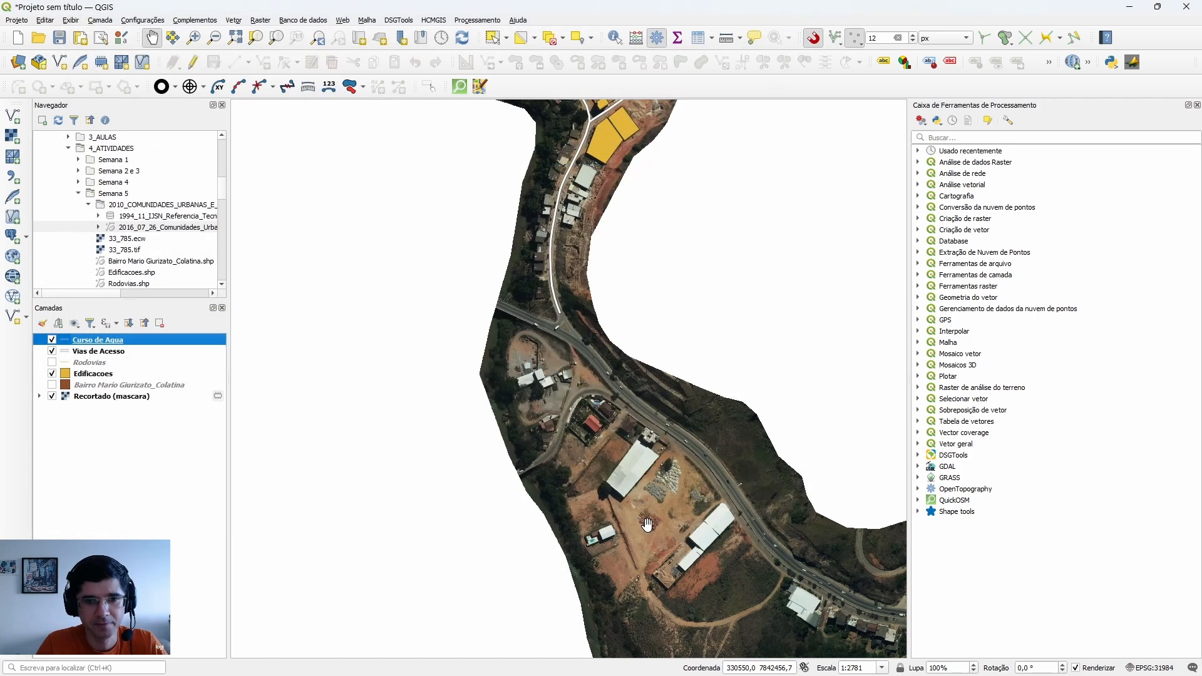
pyautogui.click(193, 62)
# Examine the river's course along the image edge, from the northwestern access road past the highway bridge to the southern corner.
pyautogui.moveTo(466, 426)
pyautogui.mouseDown()
pyautogui.moveTo(422, 365)
pyautogui.moveTo(384, 234)
pyautogui.mouseUp()
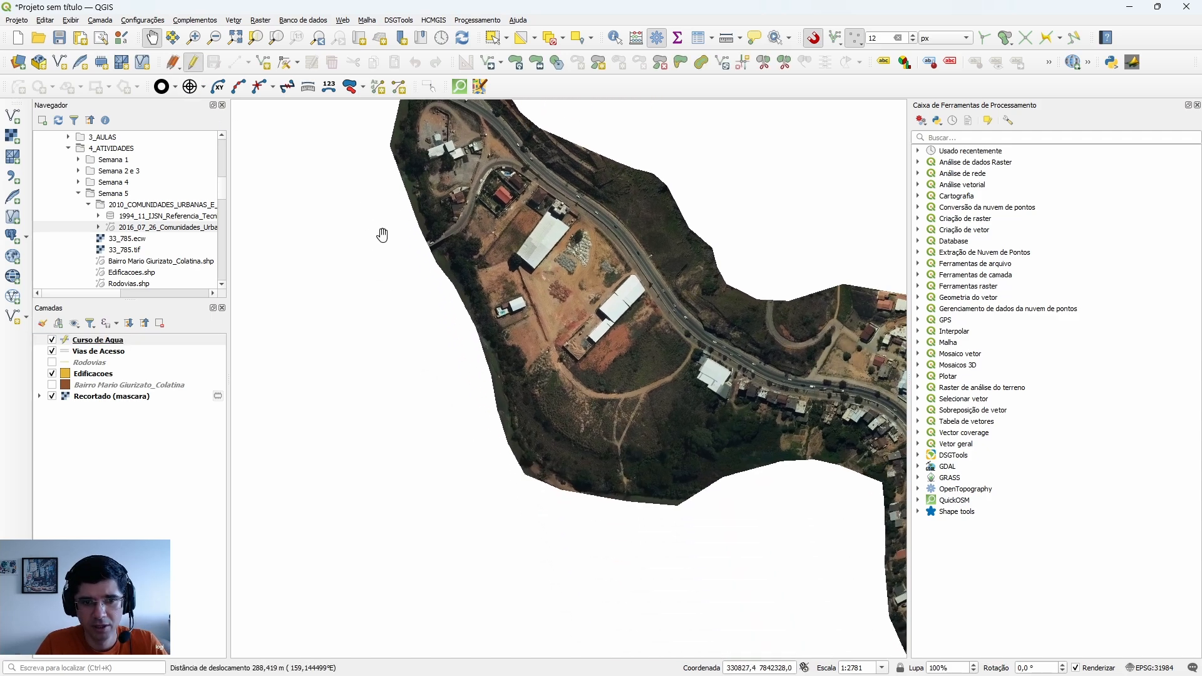
pyautogui.scroll(2, 446, 288)
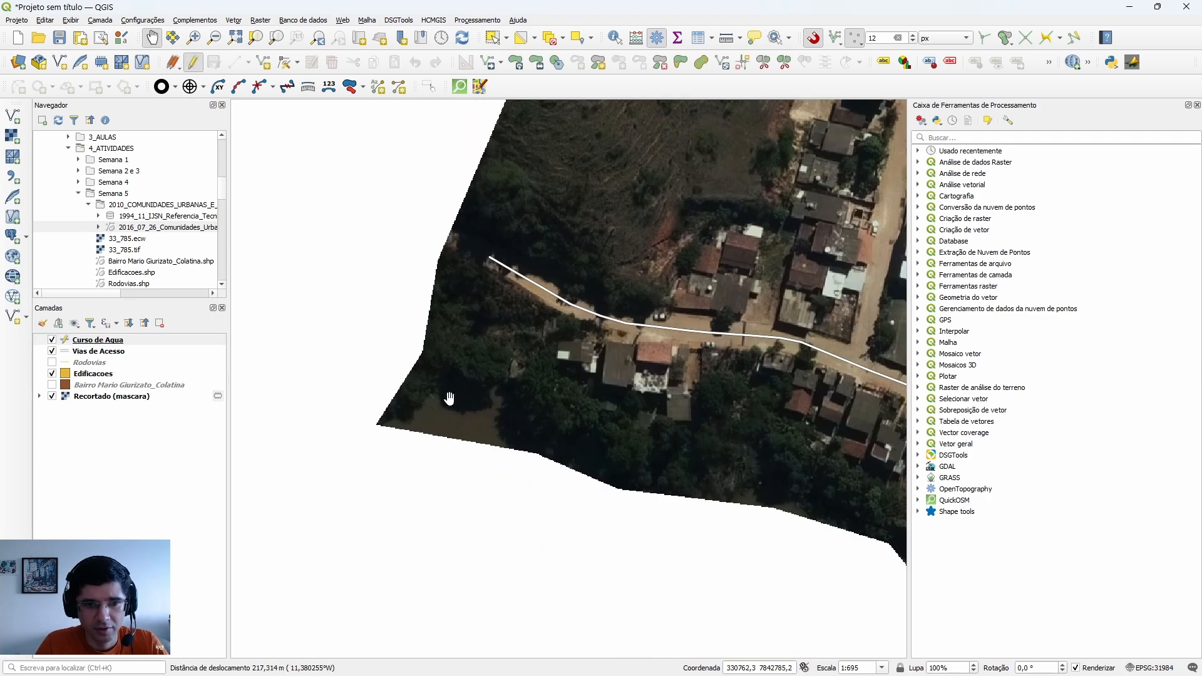
pyautogui.moveTo(398, 385); pyautogui.dragTo(280, 241)
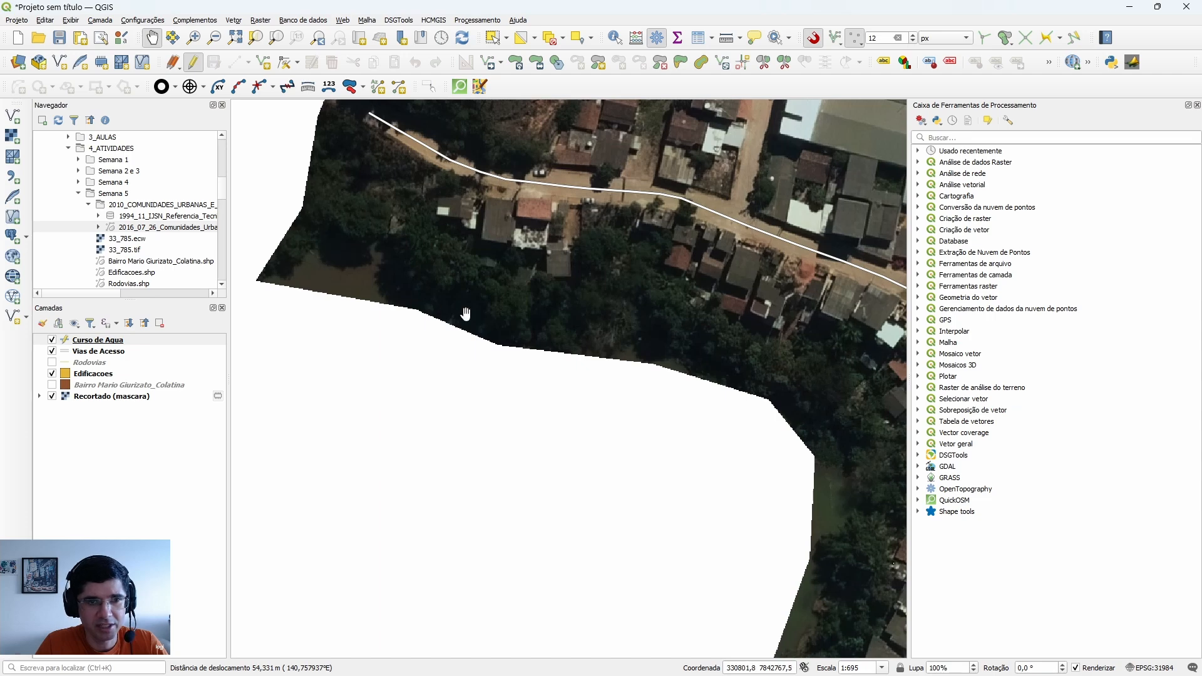
pyautogui.moveTo(574, 349); pyautogui.dragTo(397, 210)
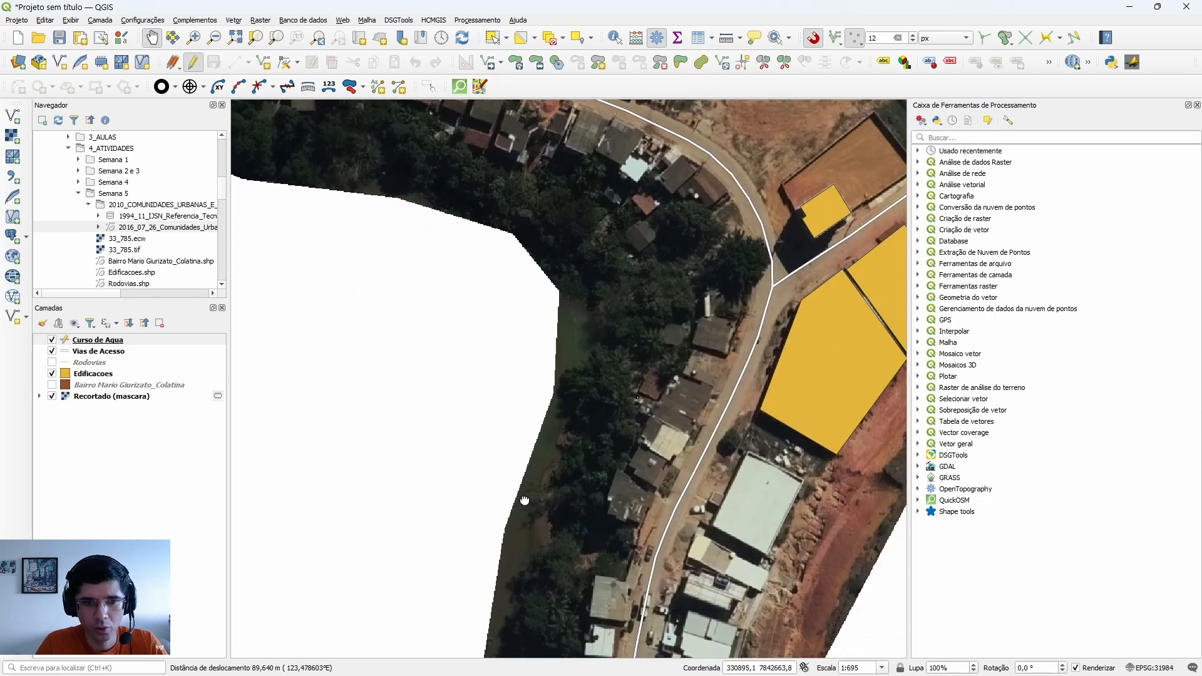
pyautogui.moveTo(524, 497); pyautogui.dragTo(465, 190)
pyautogui.moveTo(425, 489); pyautogui.dragTo(484, 175)
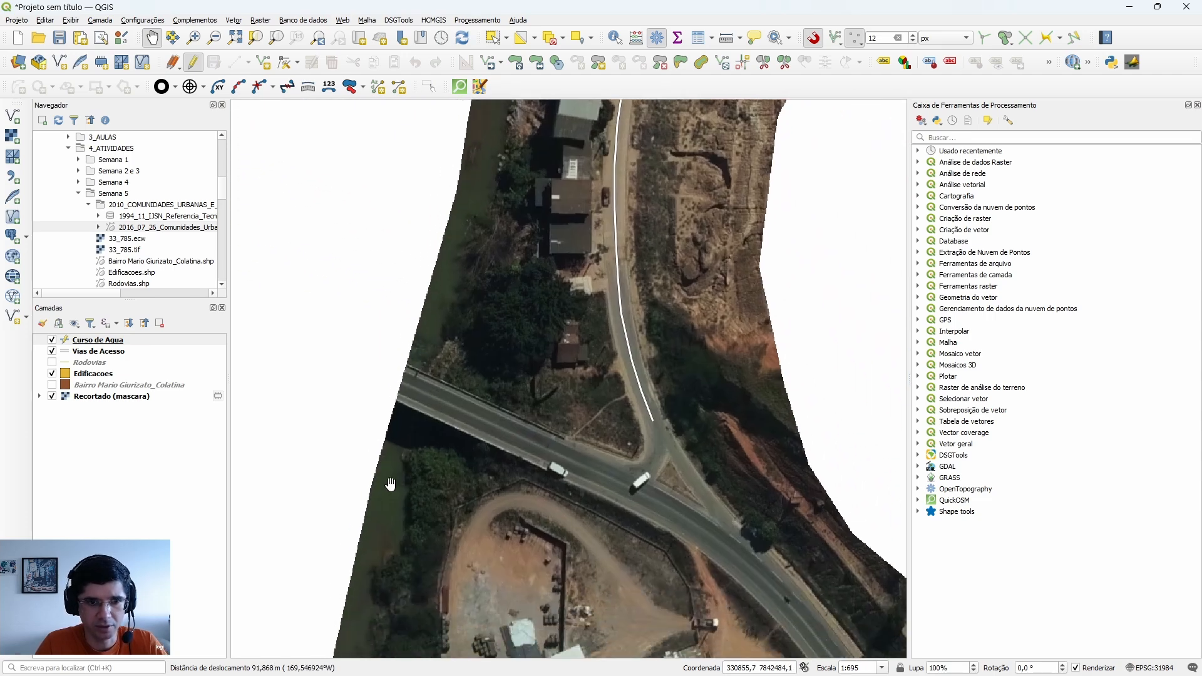
pyautogui.moveTo(390, 485); pyautogui.dragTo(511, 109)
pyautogui.moveTo(487, 370); pyautogui.dragTo(416, 115)
pyautogui.moveTo(573, 474); pyautogui.dragTo(388, 120)
pyautogui.moveTo(605, 526); pyautogui.dragTo(443, 92)
pyautogui.moveTo(563, 433); pyautogui.dragTo(397, 161)
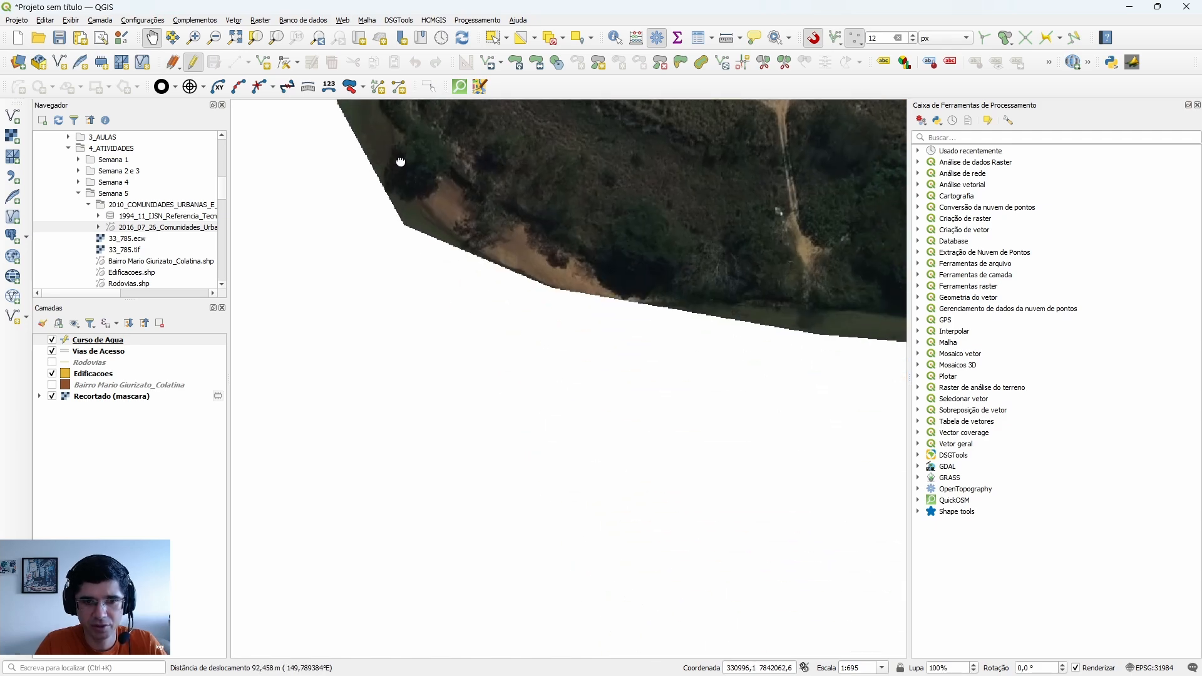
pyautogui.scroll(1, 530, 257)
pyautogui.scroll(-2, 488, 294)
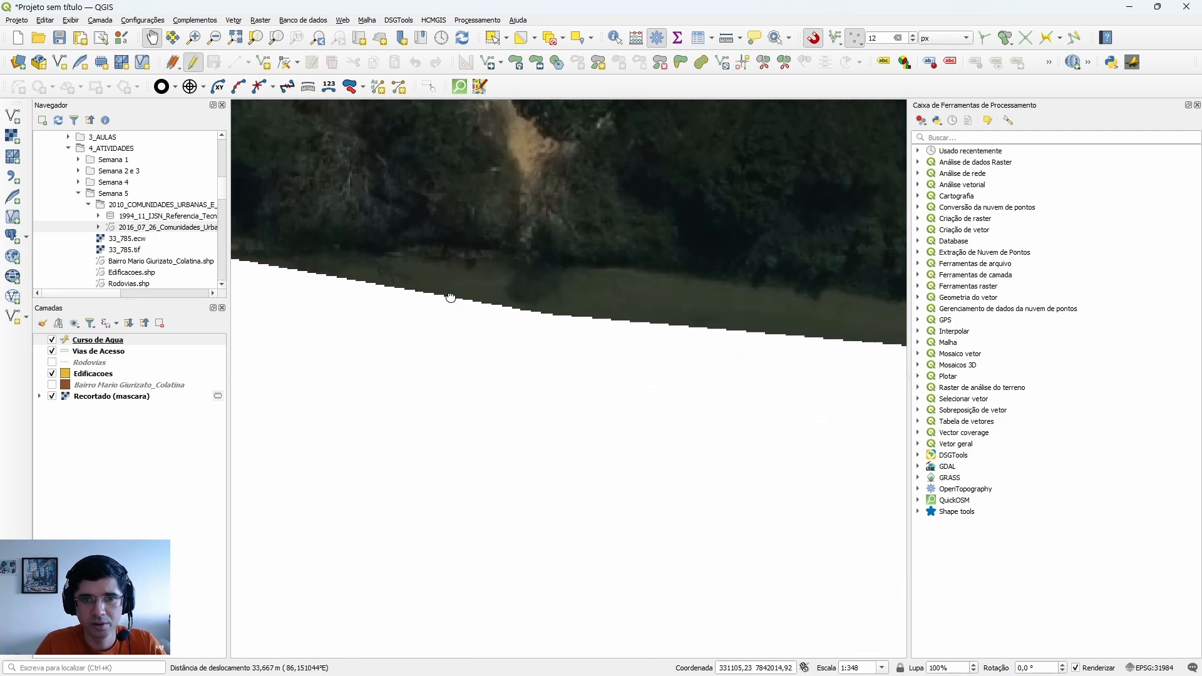
pyautogui.scroll(2, 564, 309)
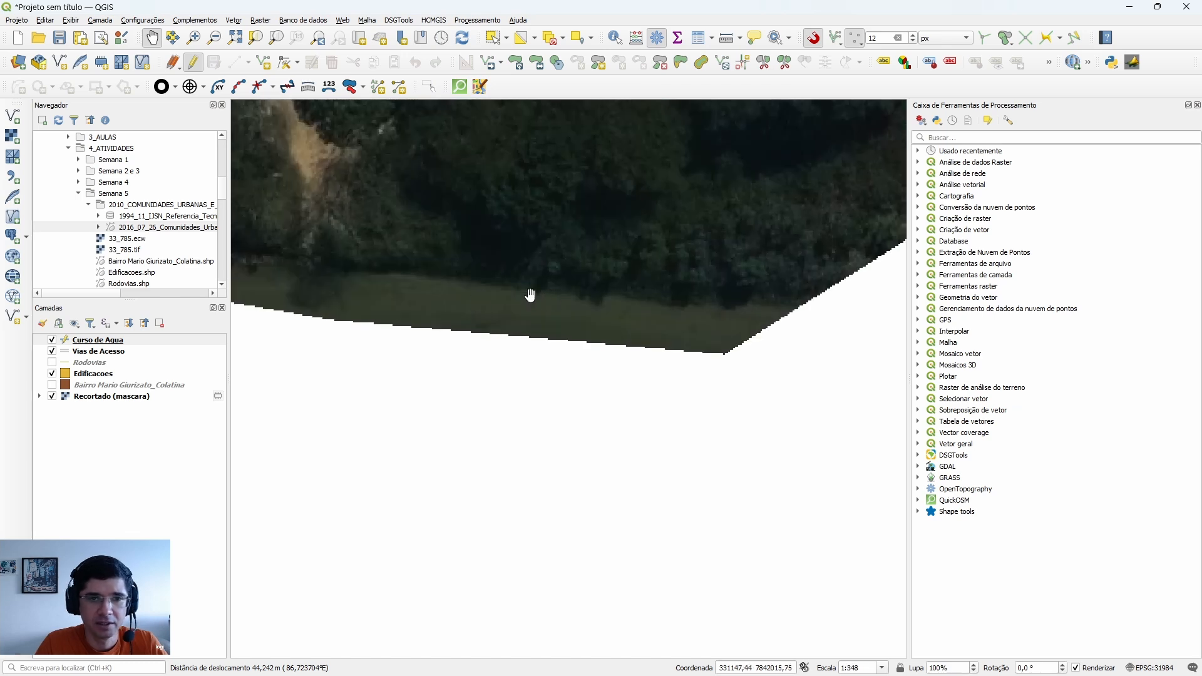
pyautogui.scroll(-1, 509, 240)
pyautogui.moveTo(468, 217); pyautogui.dragTo(562, 307)
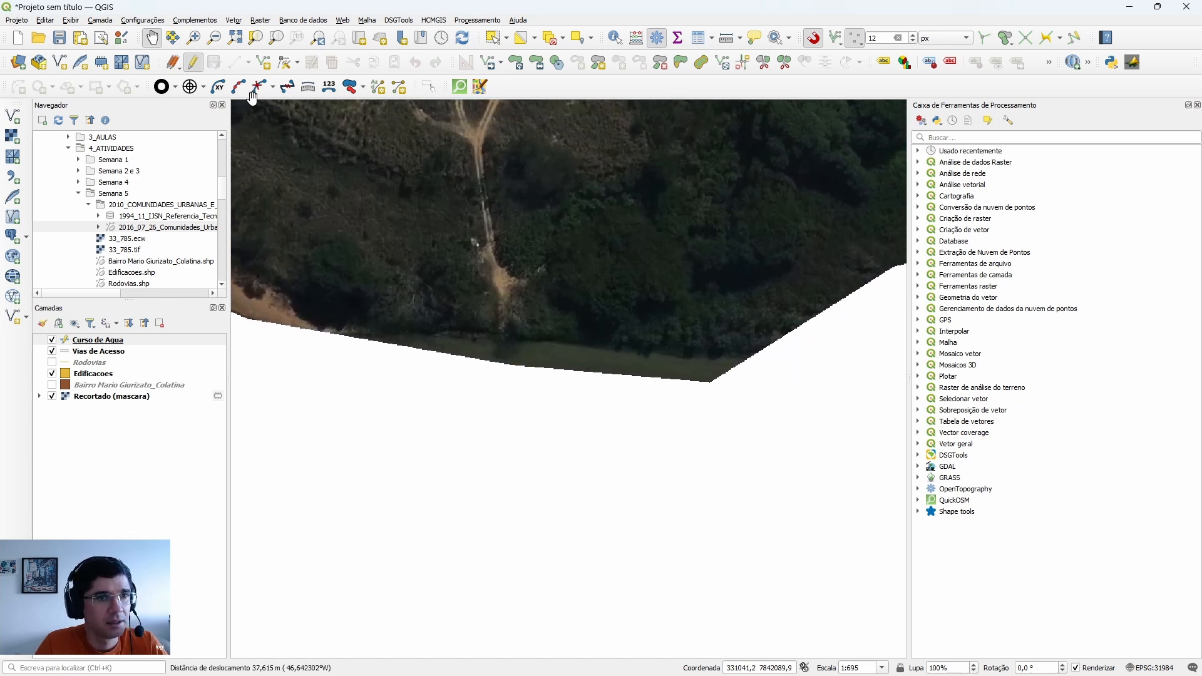
# Draw a Curso de Agua line along the river's southern stretch to the image's pointed corner, accepting the feature with an empty id.
pyautogui.click(235, 62)
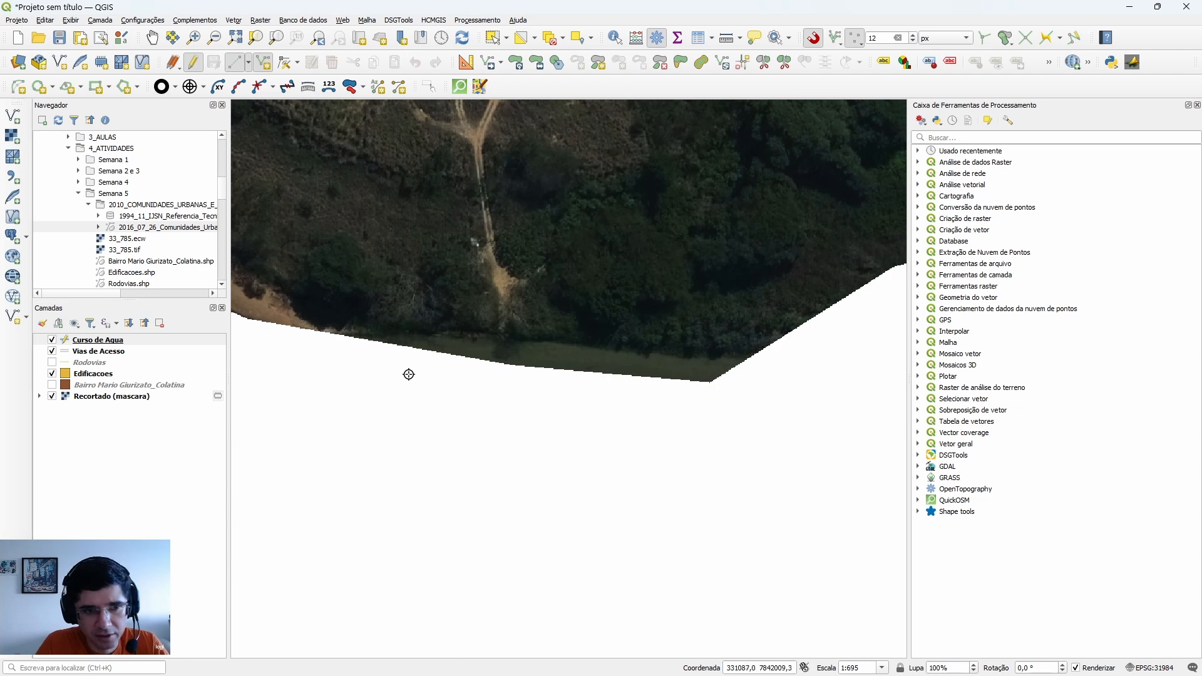
pyautogui.scroll(1, 521, 363)
pyautogui.scroll(-1, 561, 372)
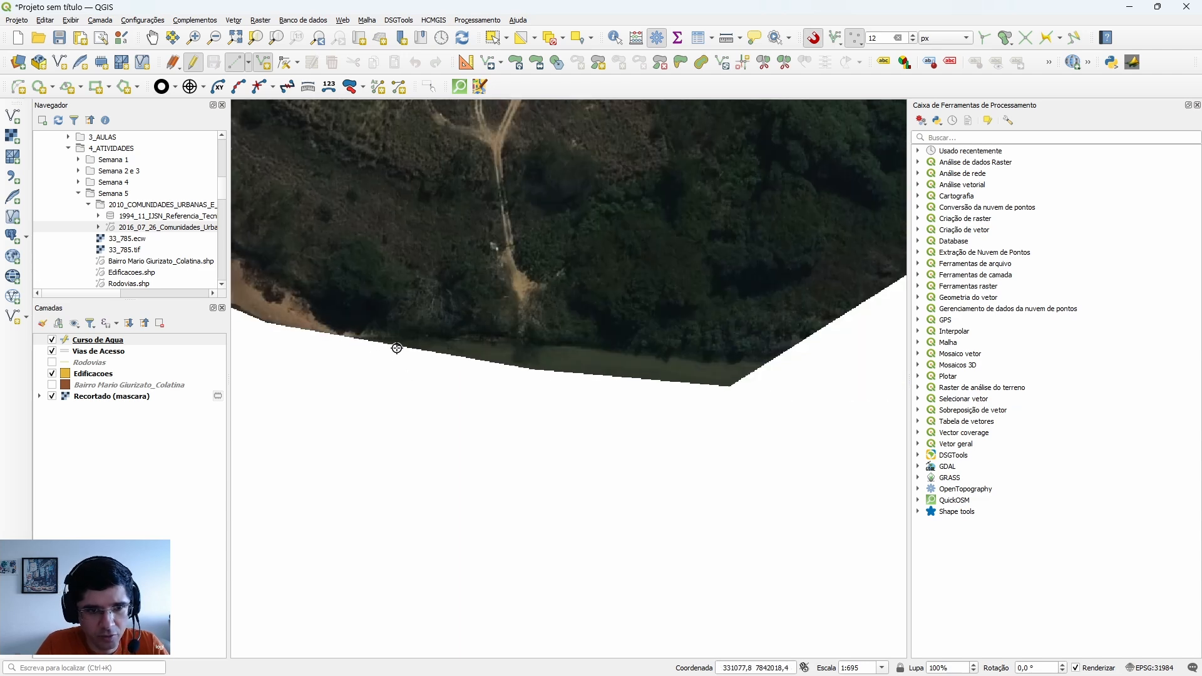
pyautogui.click(550, 360)
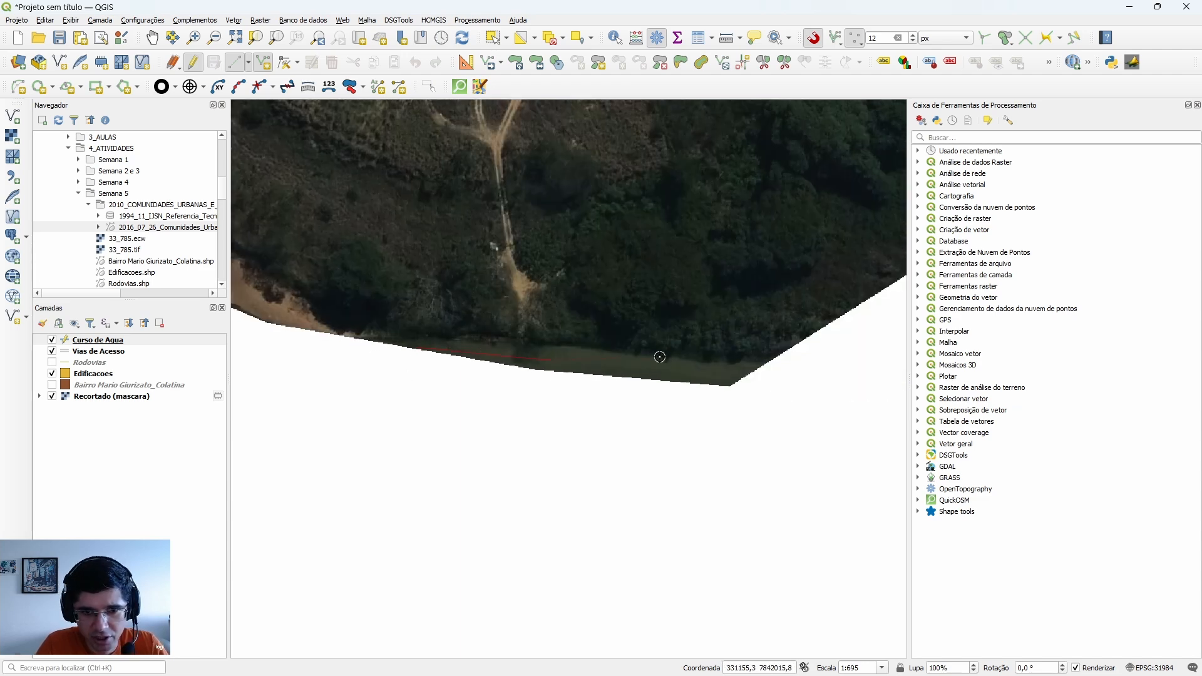
pyautogui.rightClick(737, 376)
pyautogui.click(598, 358)
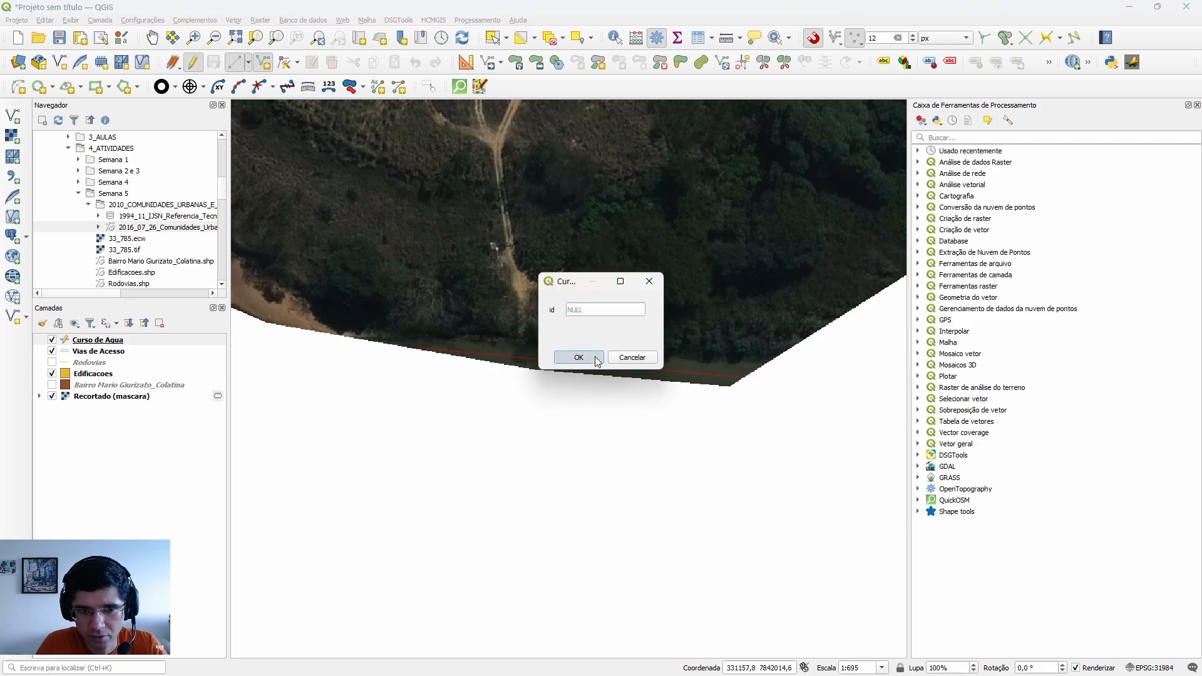
# Start a second Curso de Agua line at the sandy southwestern bend and trace the river north past the property with the pool.
pyautogui.scroll(2, 432, 367)
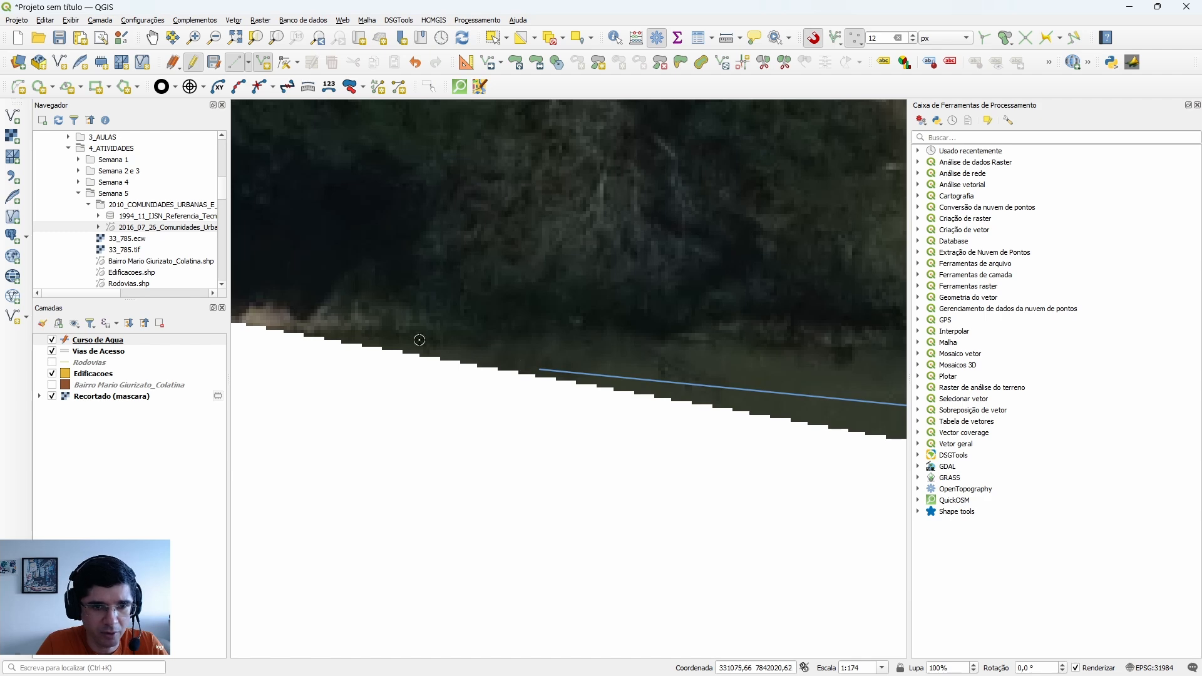
pyautogui.scroll(-2, 561, 347)
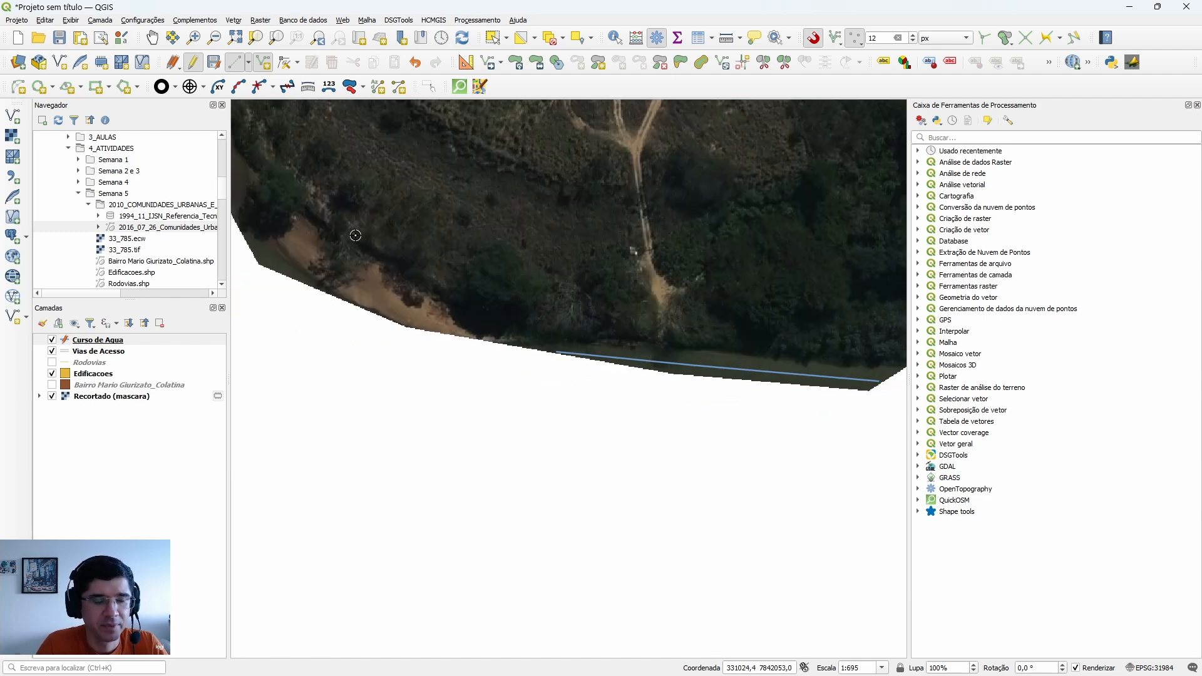
pyautogui.moveTo(351, 237); pyautogui.dragTo(638, 532)
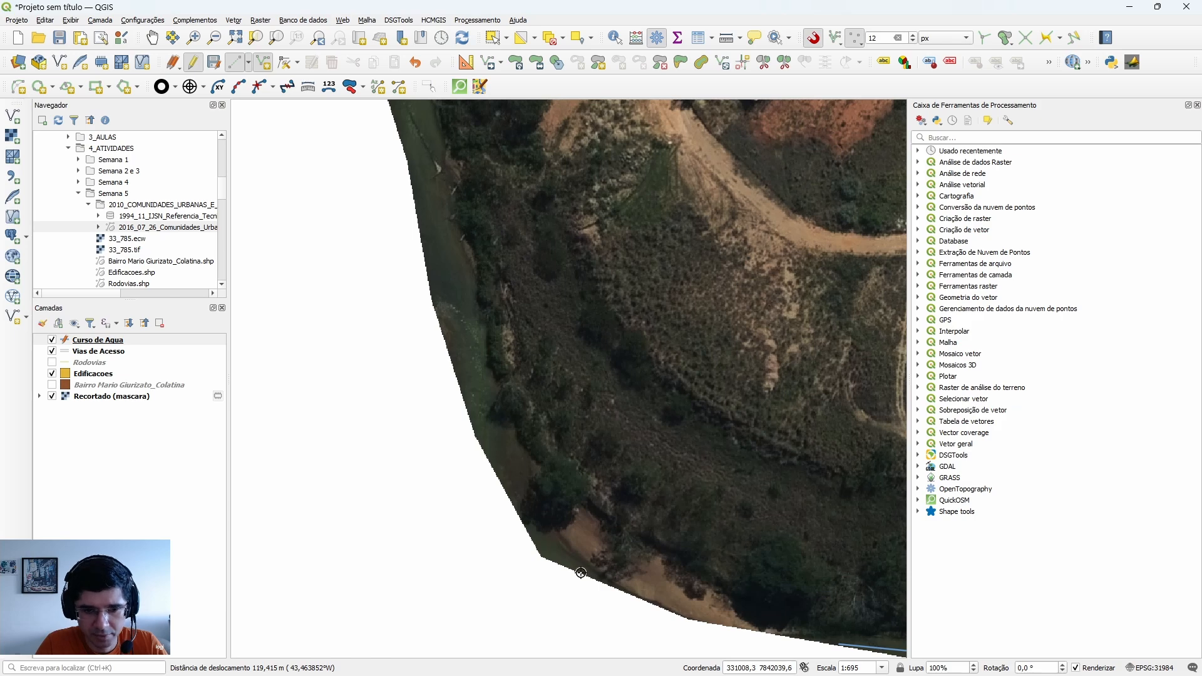
pyautogui.scroll(1, 563, 568)
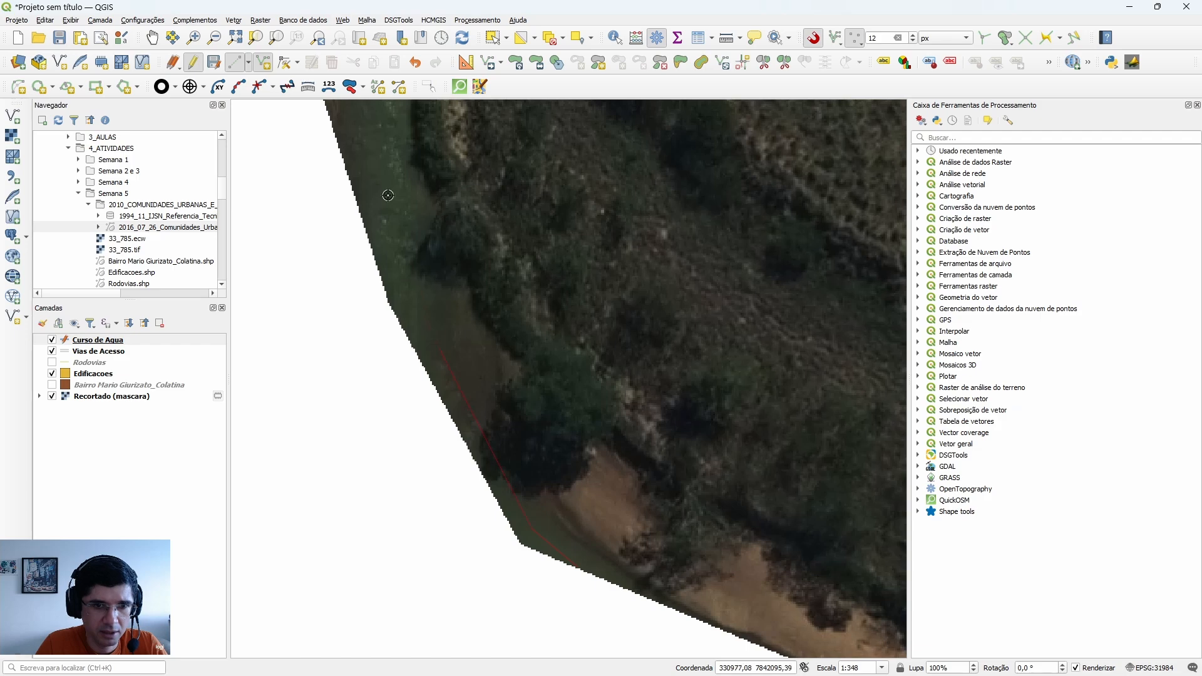
pyautogui.moveTo(388, 196); pyautogui.dragTo(462, 360)
pyautogui.click(442, 341)
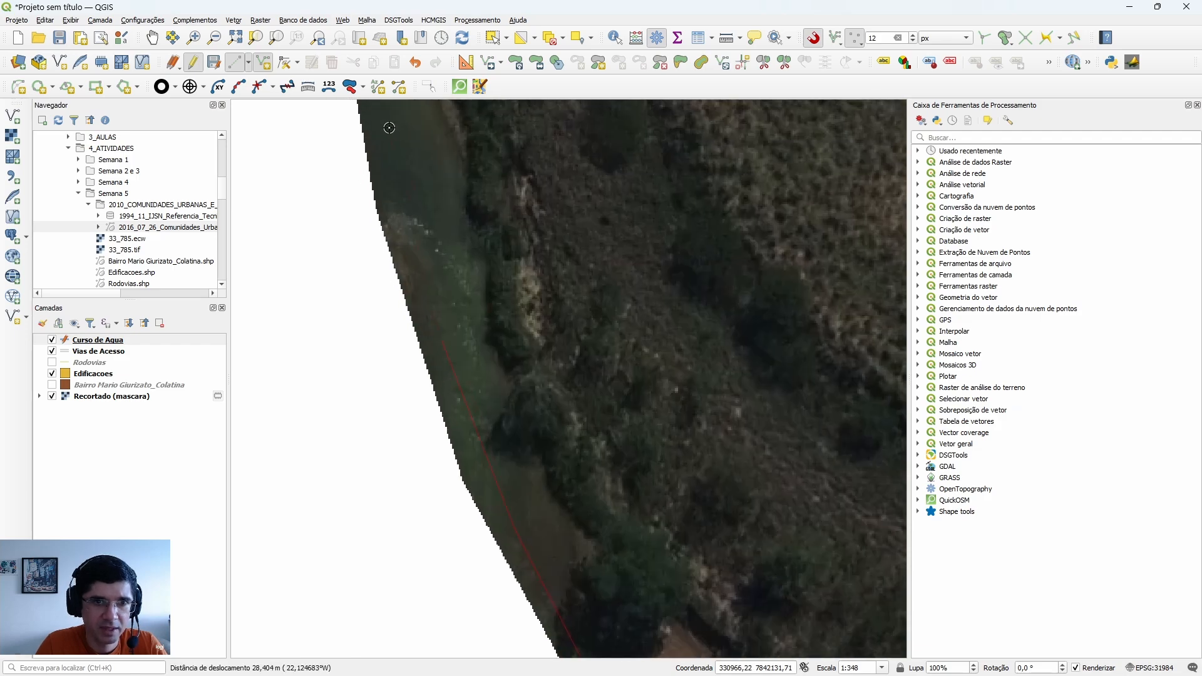
pyautogui.moveTo(388, 129); pyautogui.dragTo(449, 464)
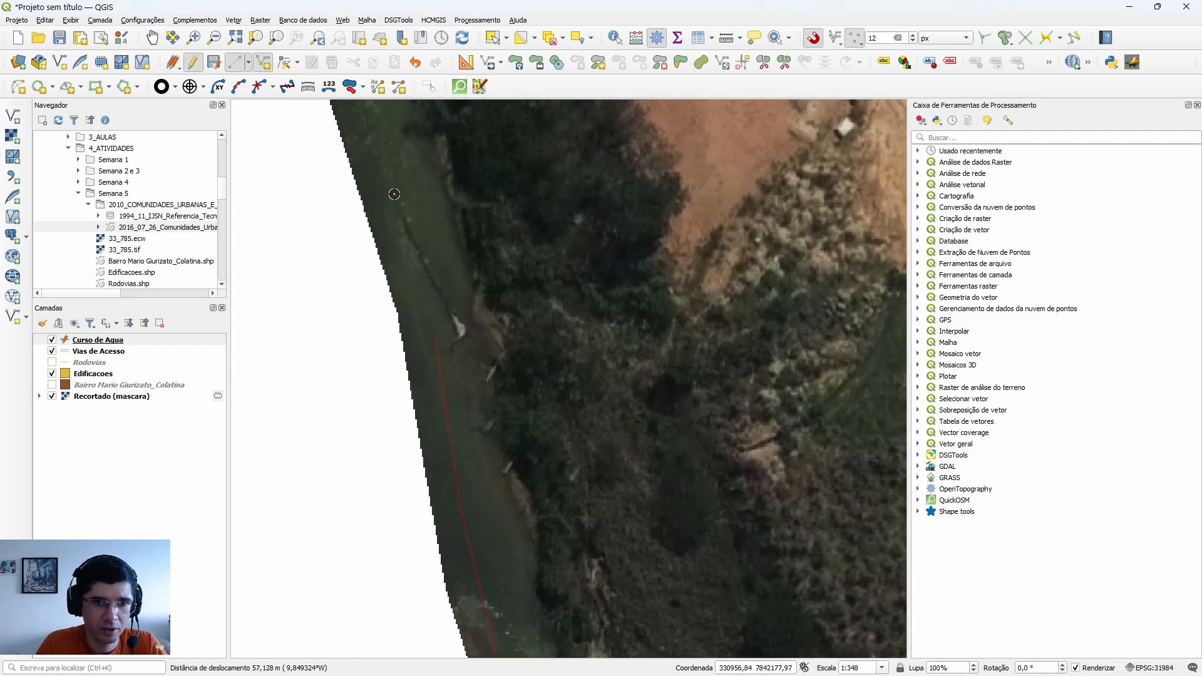
pyautogui.moveTo(389, 155); pyautogui.dragTo(460, 442)
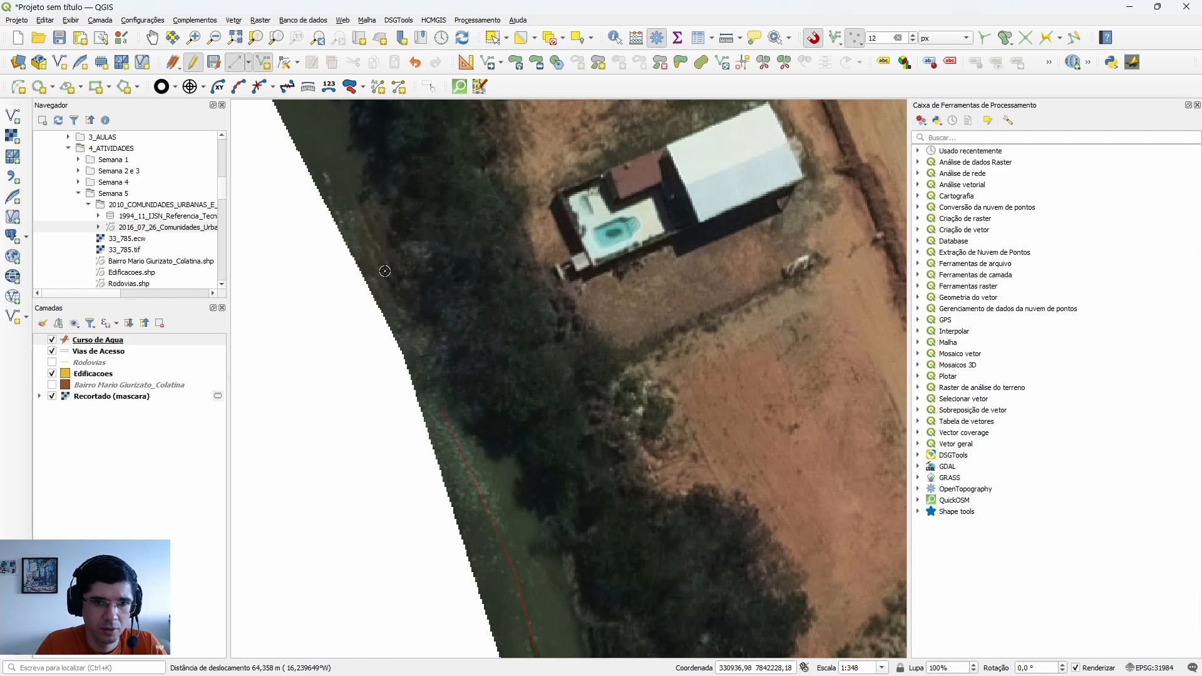
pyautogui.moveTo(329, 151); pyautogui.dragTo(496, 542)
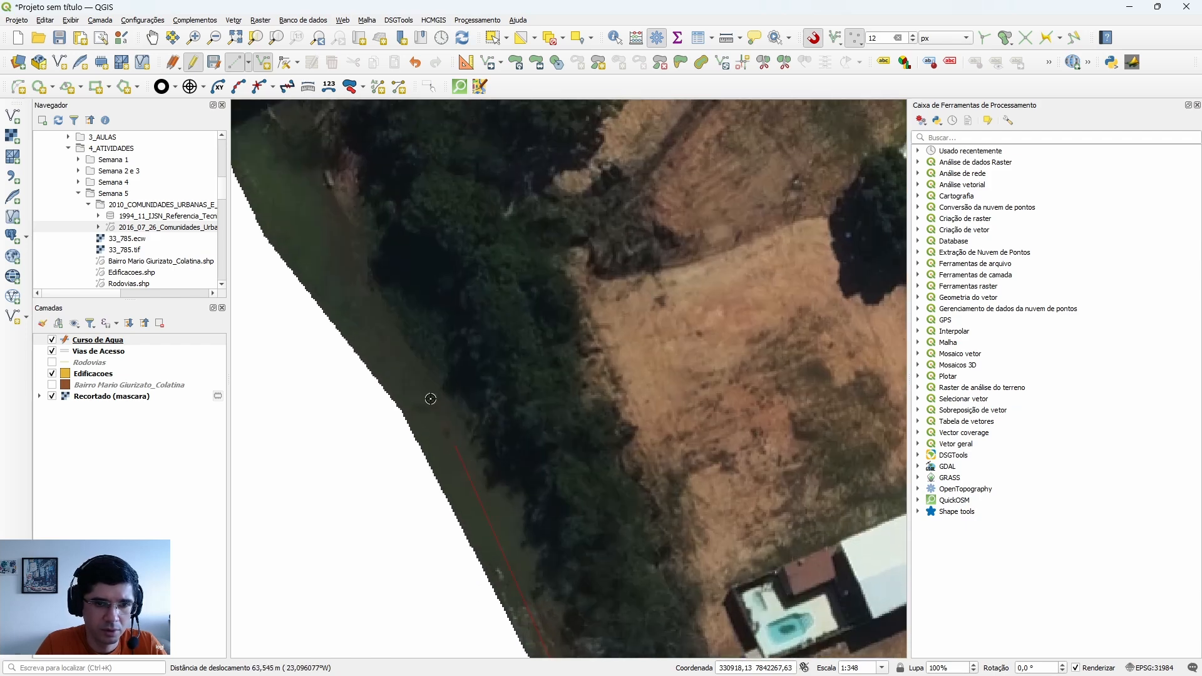
# Continue the Curso de Agua line north past the small road bridge and around the image's western bend, to just south of the highway bridge.
pyautogui.moveTo(310, 238); pyautogui.dragTo(551, 536)
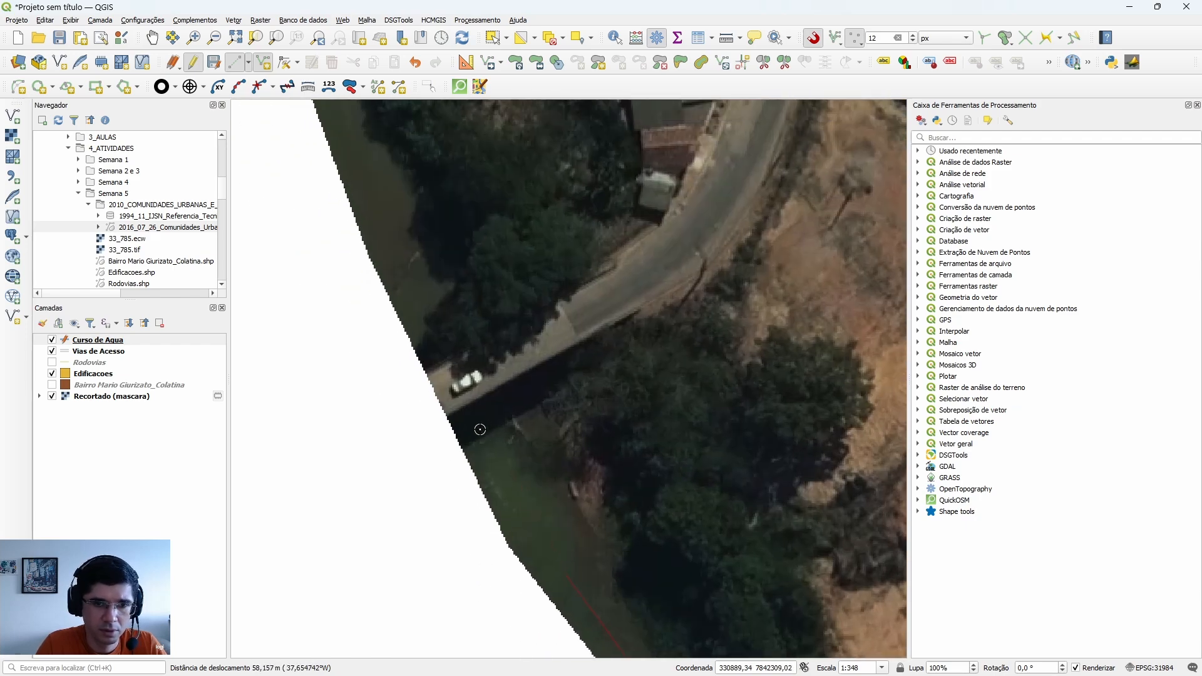
pyautogui.moveTo(365, 161); pyautogui.dragTo(580, 618)
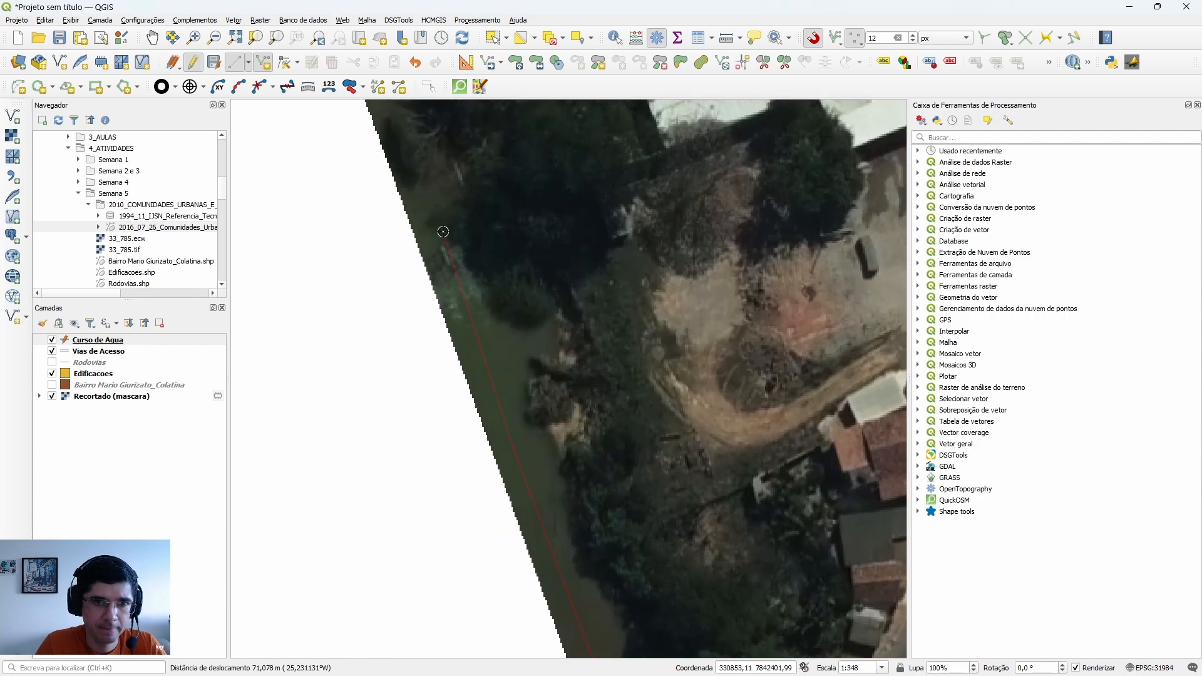
pyautogui.moveTo(444, 239); pyautogui.dragTo(626, 626)
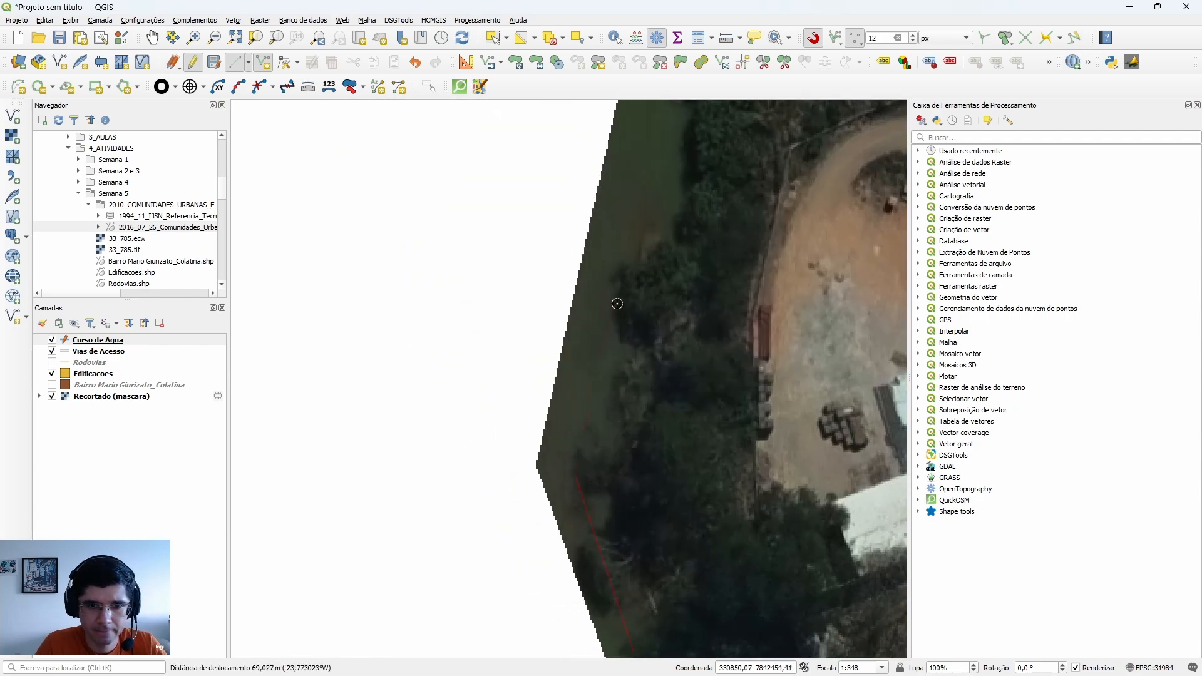
pyautogui.moveTo(633, 204); pyautogui.dragTo(596, 495)
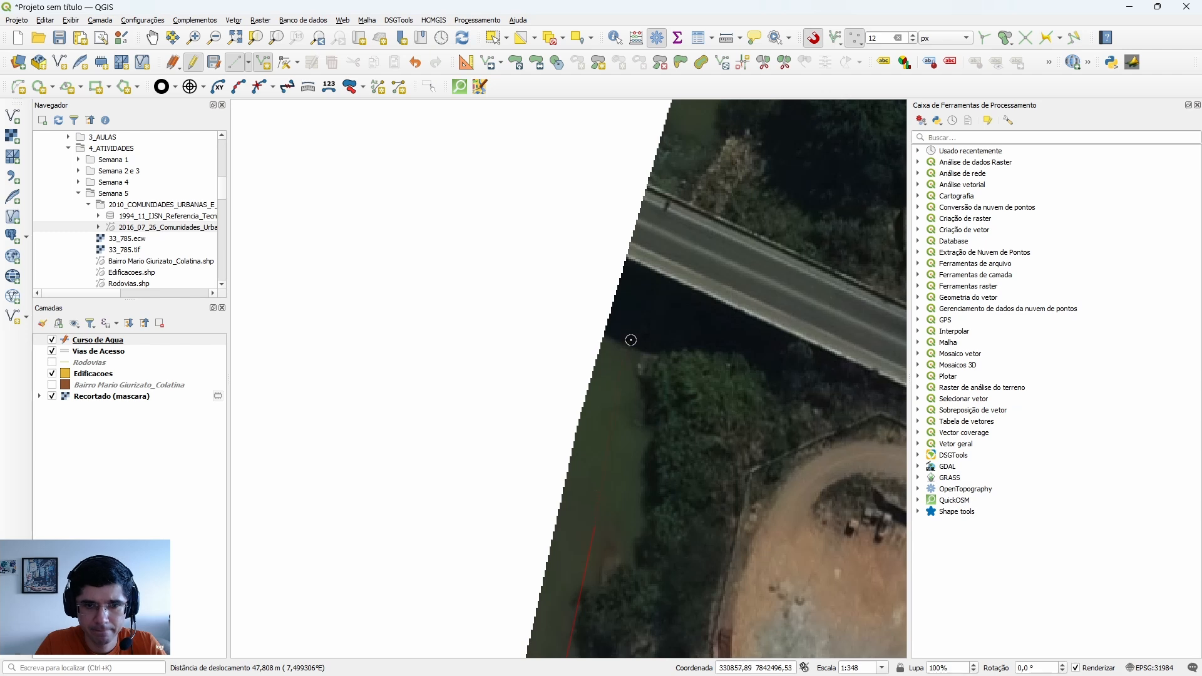
# Extend the Curso de Agua line across the highway bridge and north along the river behind the riverside houses.
pyautogui.moveTo(671, 174); pyautogui.dragTo(636, 309)
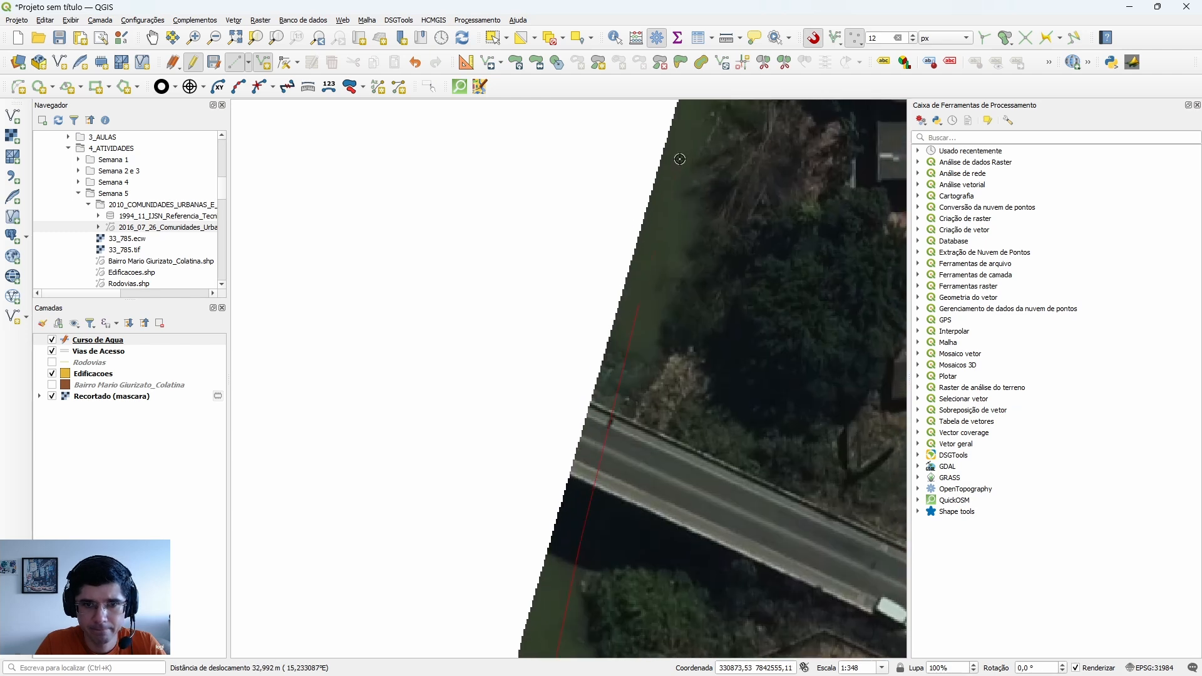
pyautogui.moveTo(681, 158); pyautogui.dragTo(594, 360)
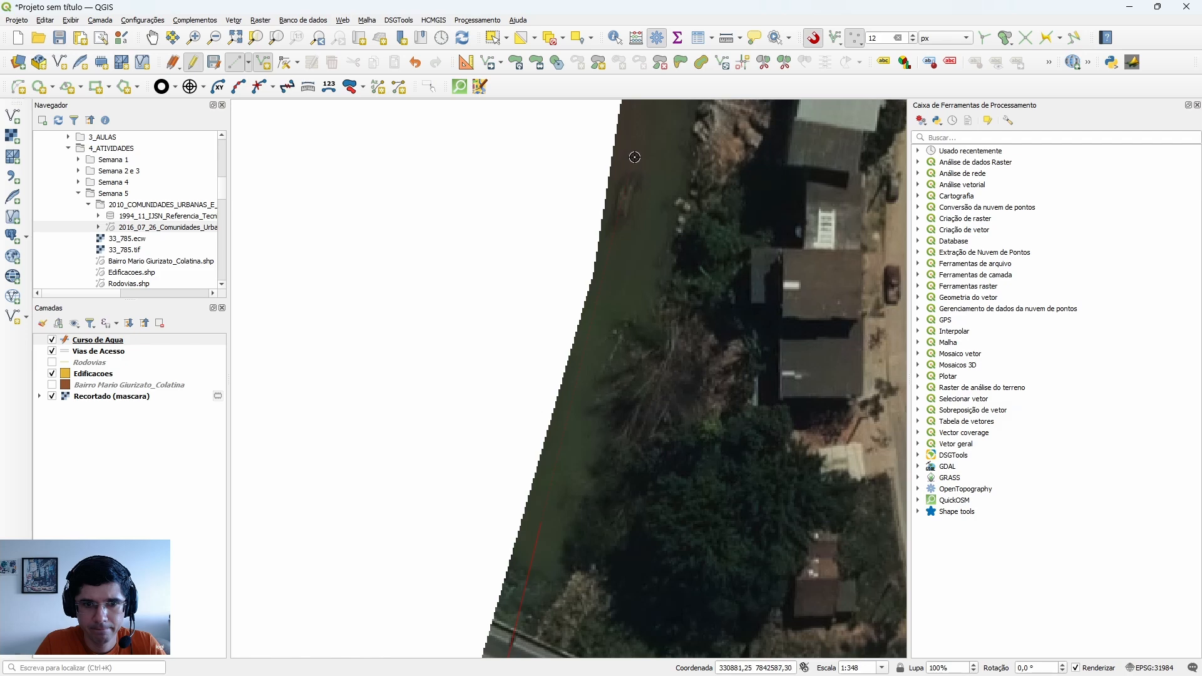
pyautogui.moveTo(639, 147); pyautogui.dragTo(572, 469)
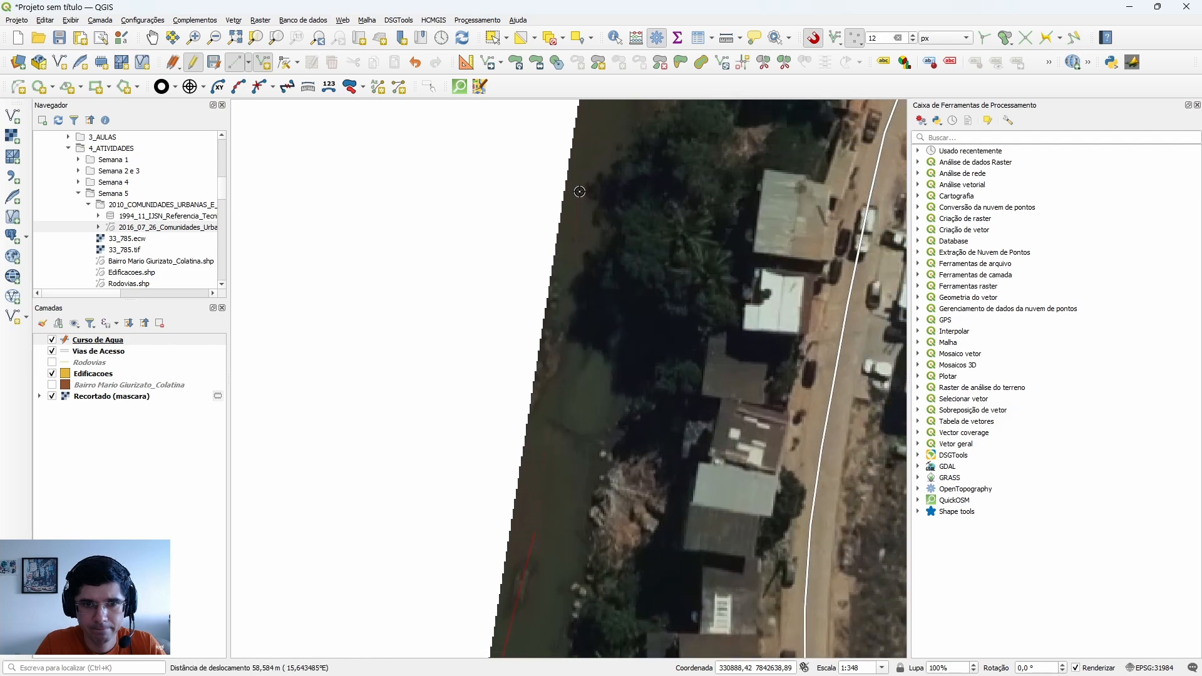
pyautogui.moveTo(579, 190); pyautogui.dragTo(547, 366)
pyautogui.click(543, 344)
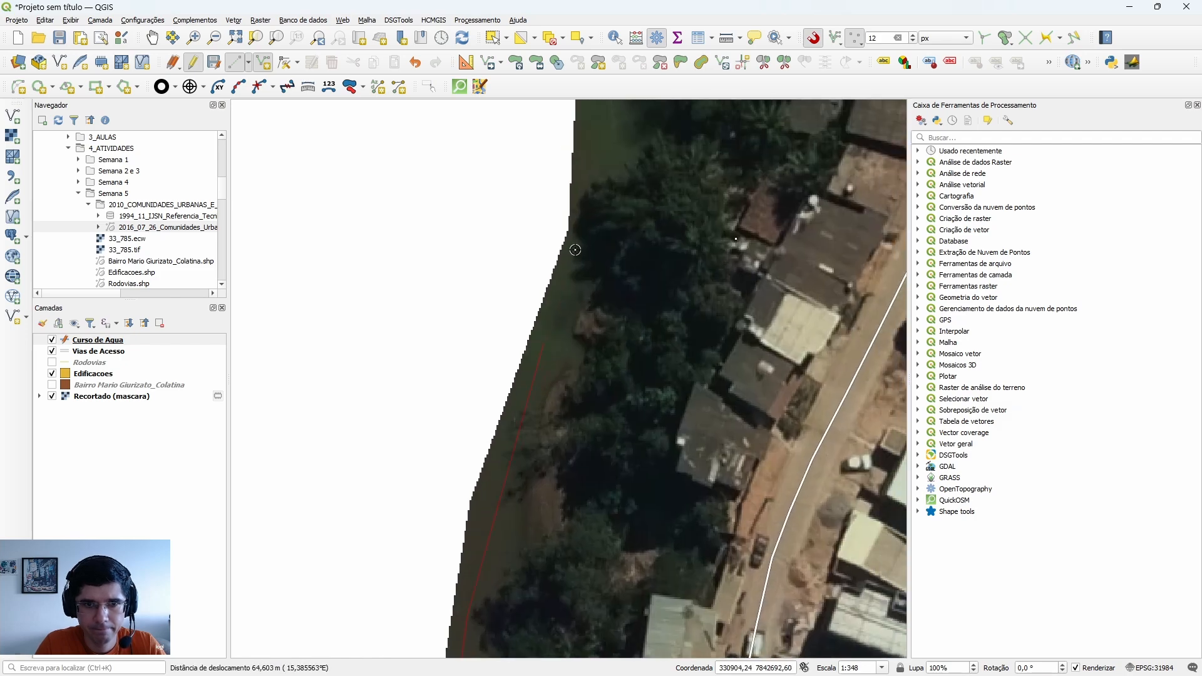
# Finish the Curso de Agua line at the image edge by the river's northern bend and accept the feature without entering an id.
pyautogui.click(594, 206)
pyautogui.moveTo(592, 211); pyautogui.dragTo(502, 606)
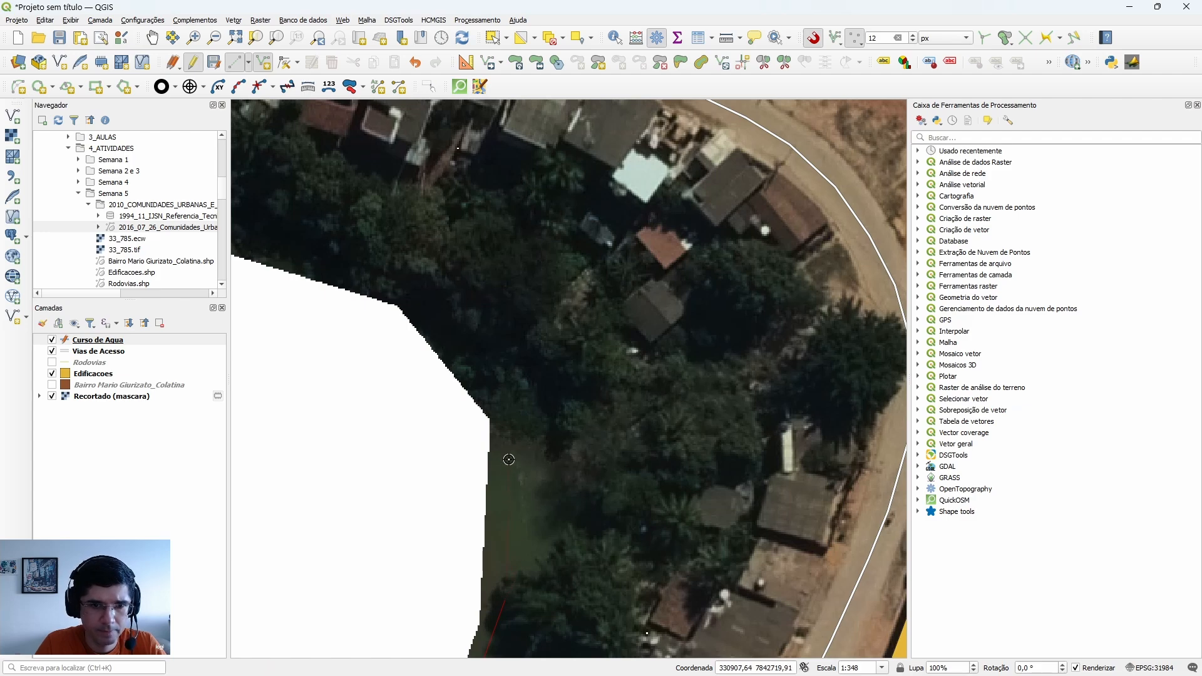
pyautogui.scroll(-1, 508, 460)
pyautogui.moveTo(507, 459); pyautogui.dragTo(446, 363)
pyautogui.scroll(2, 451, 311)
pyautogui.scroll(-1, 450, 311)
pyautogui.scroll(1, 625, 415)
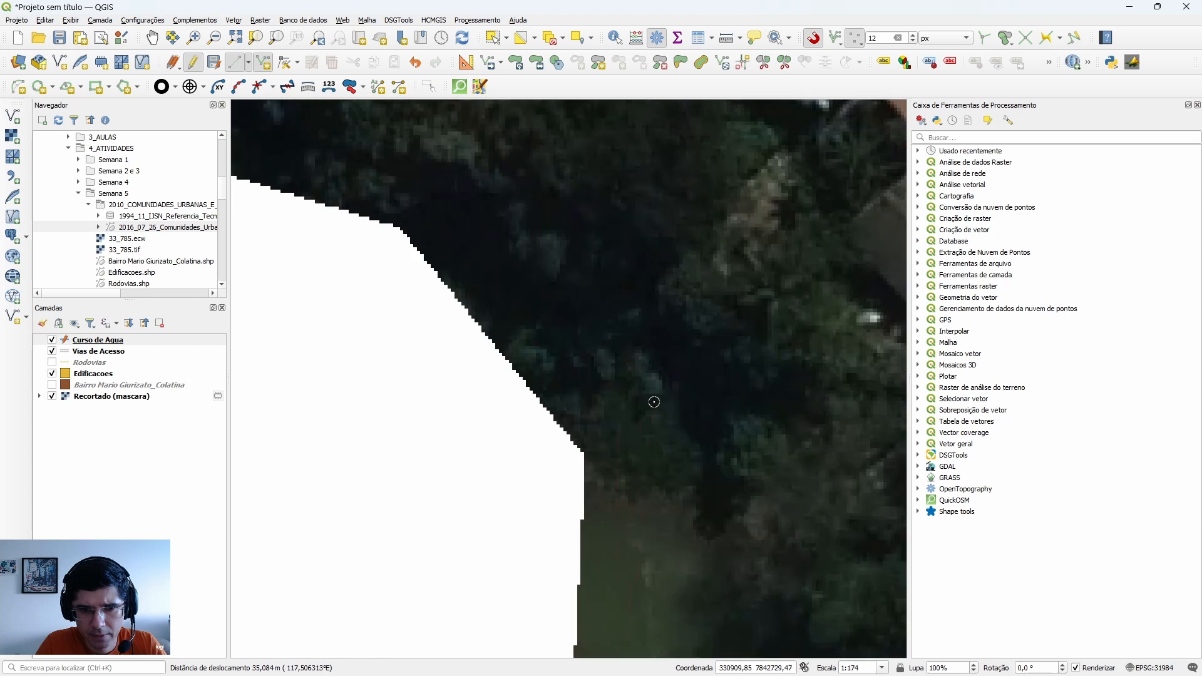
pyautogui.scroll(-1, 657, 402)
pyautogui.scroll(1, 651, 439)
pyautogui.scroll(-1, 637, 495)
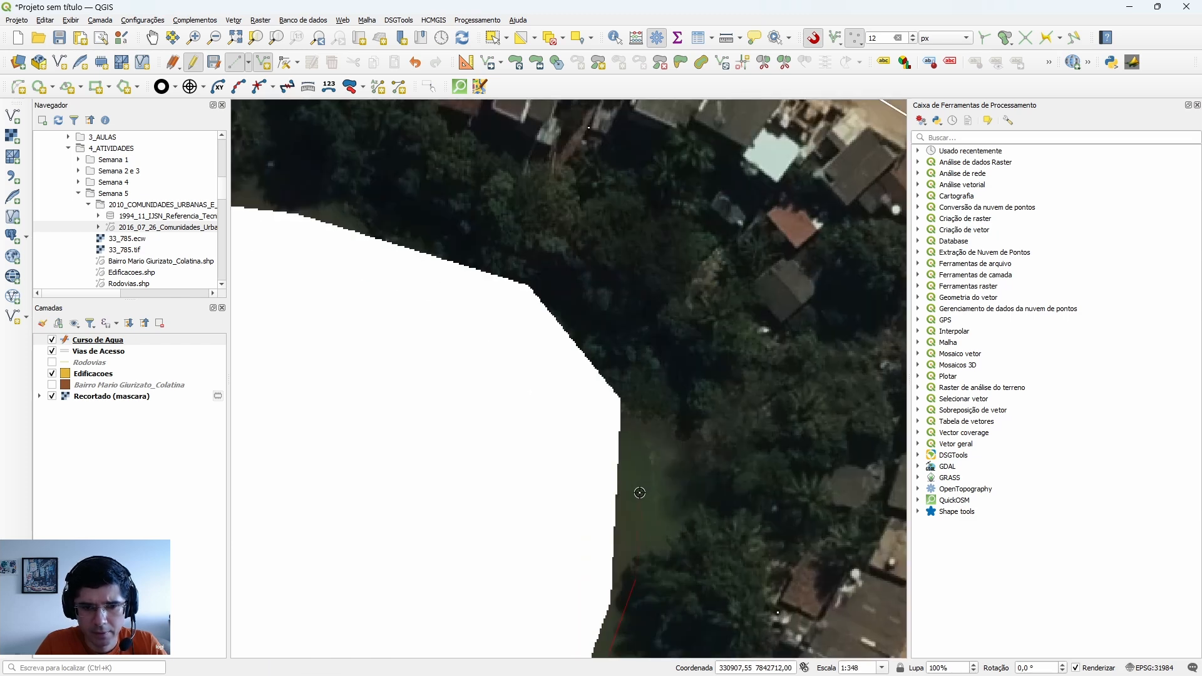
pyautogui.scroll(1, 620, 443)
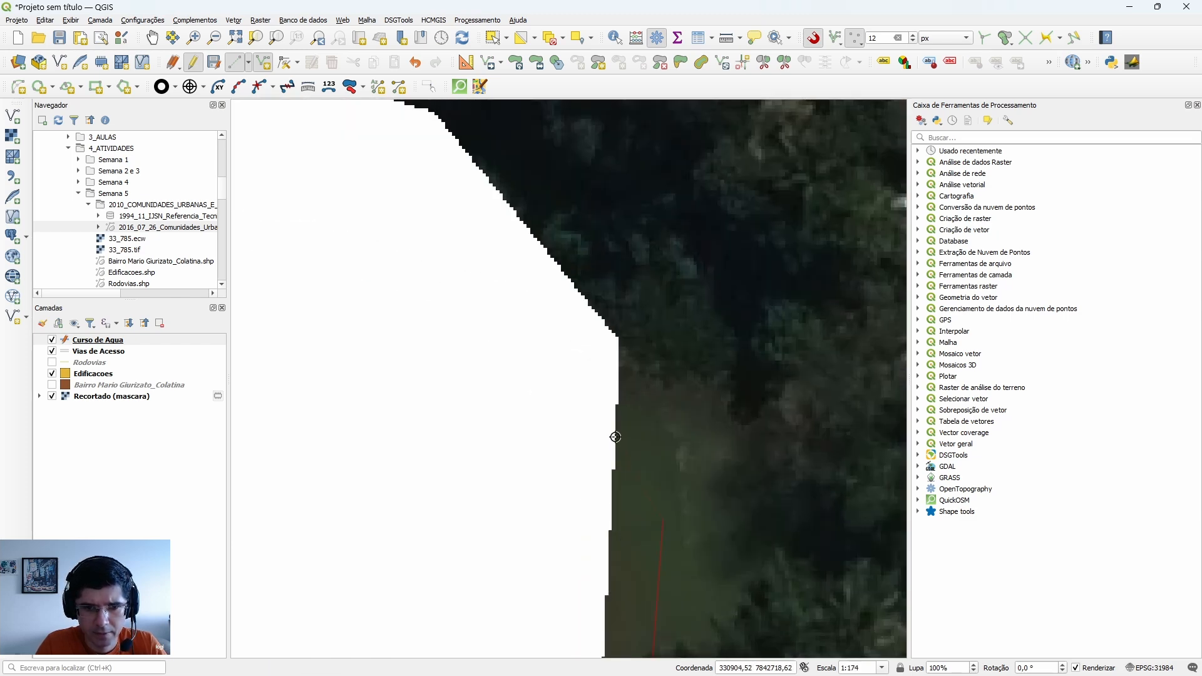
pyautogui.rightClick(616, 437)
pyautogui.click(589, 362)
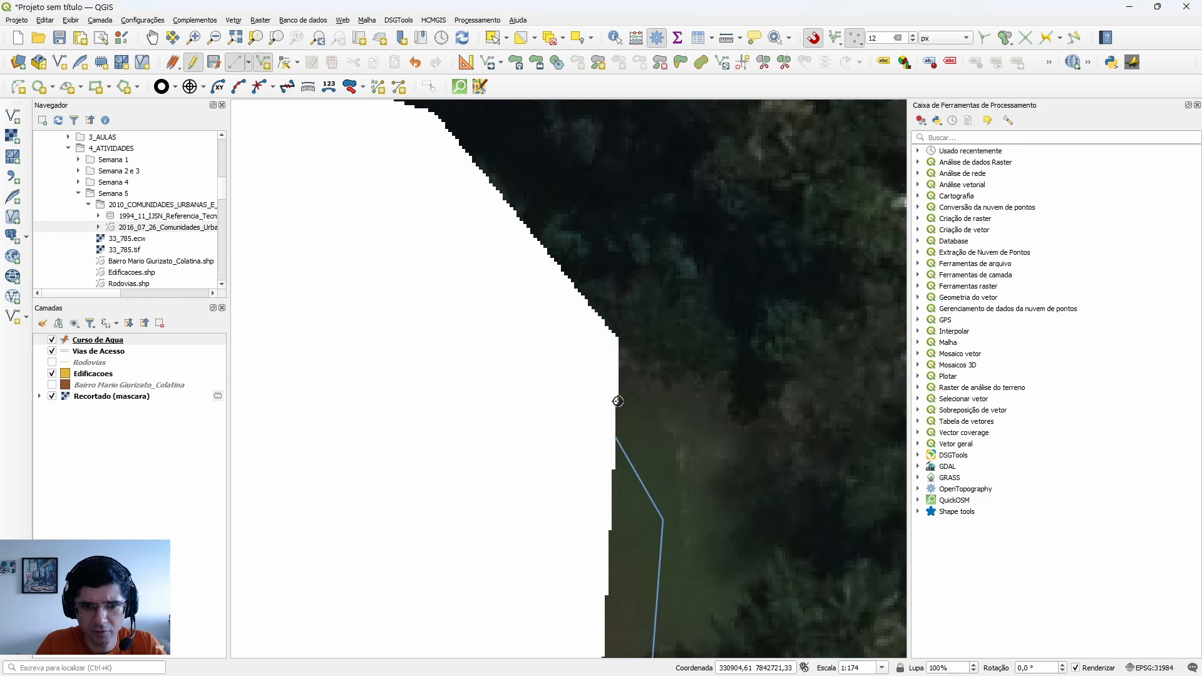
# Examine the tree-covered northern image edge between the finished line and the northwestern corner for visible stretches of the river.
pyautogui.scroll(-2, 484, 373)
pyautogui.moveTo(485, 374); pyautogui.dragTo(525, 412)
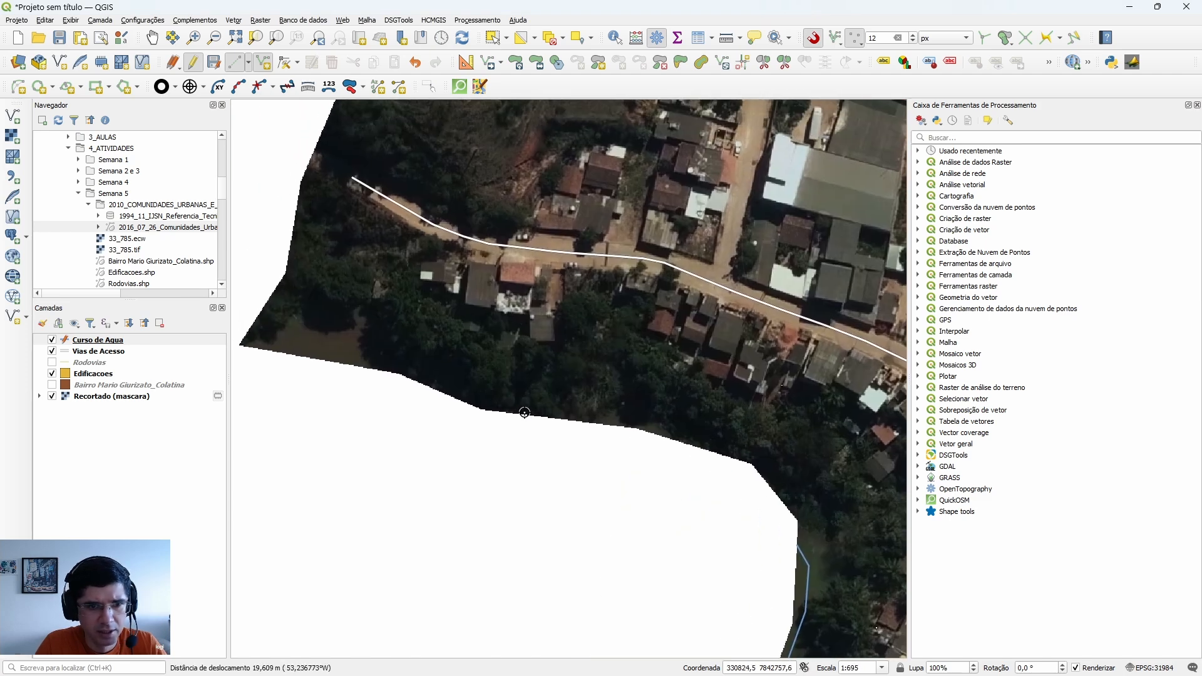
pyautogui.scroll(1, 627, 426)
pyautogui.moveTo(623, 448); pyautogui.dragTo(833, 473)
pyautogui.moveTo(552, 461); pyautogui.dragTo(492, 430)
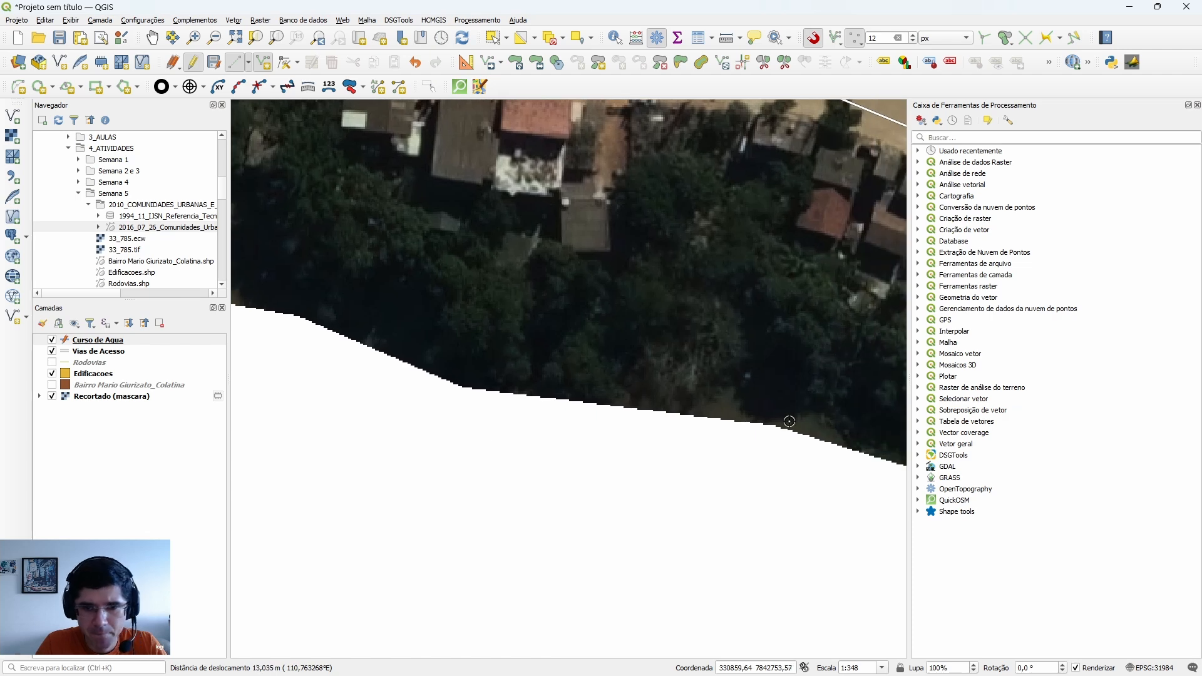
pyautogui.moveTo(790, 421); pyautogui.dragTo(534, 383)
pyautogui.moveTo(476, 433); pyautogui.dragTo(777, 459)
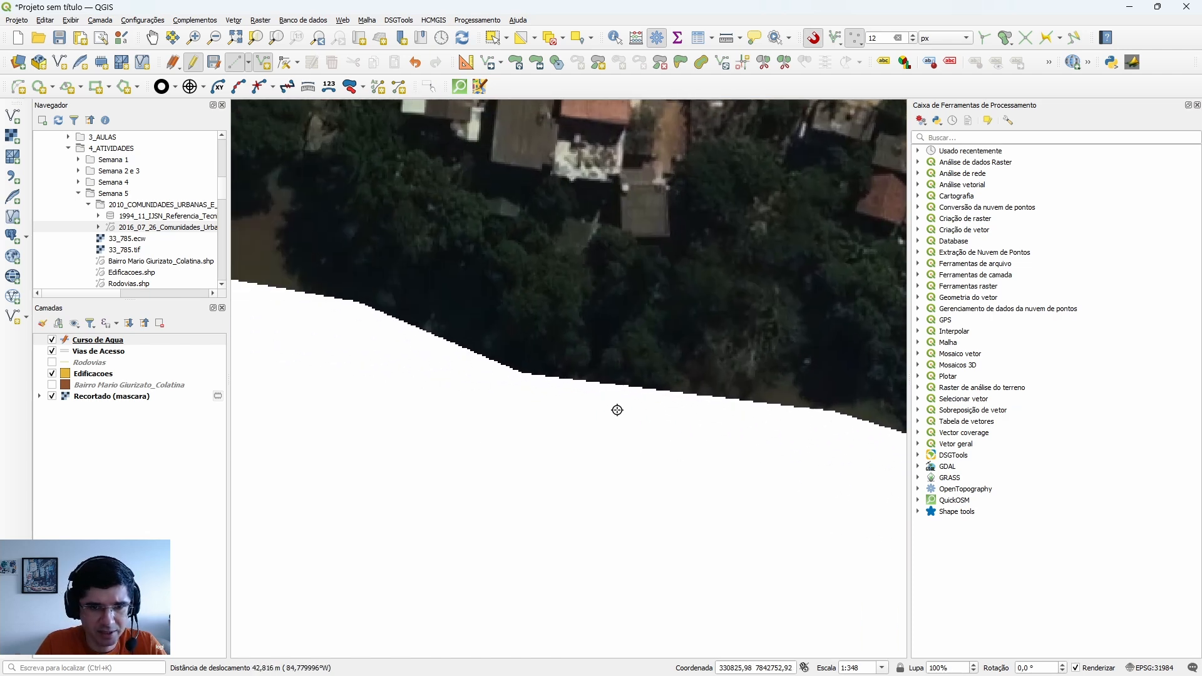
pyautogui.moveTo(364, 298); pyautogui.dragTo(290, 301)
pyautogui.scroll(-1, 635, 452)
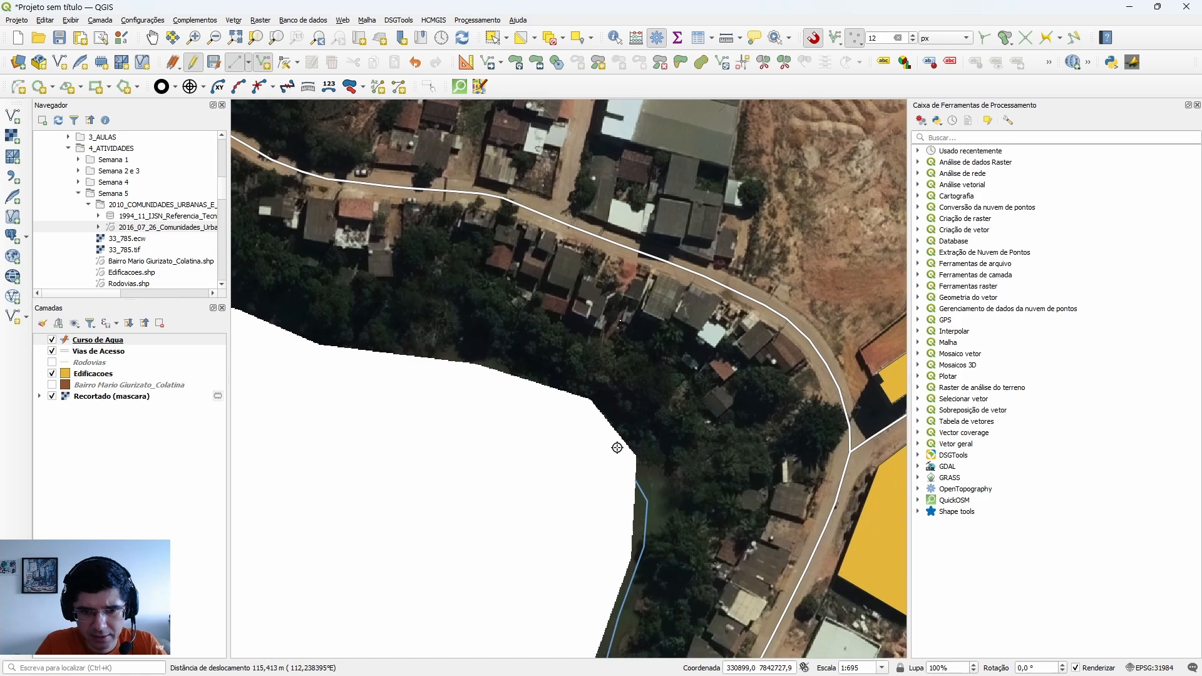
pyautogui.scroll(1, 618, 448)
pyautogui.moveTo(529, 423); pyautogui.dragTo(658, 531)
pyautogui.scroll(1, 548, 432)
pyautogui.scroll(-1, 721, 421)
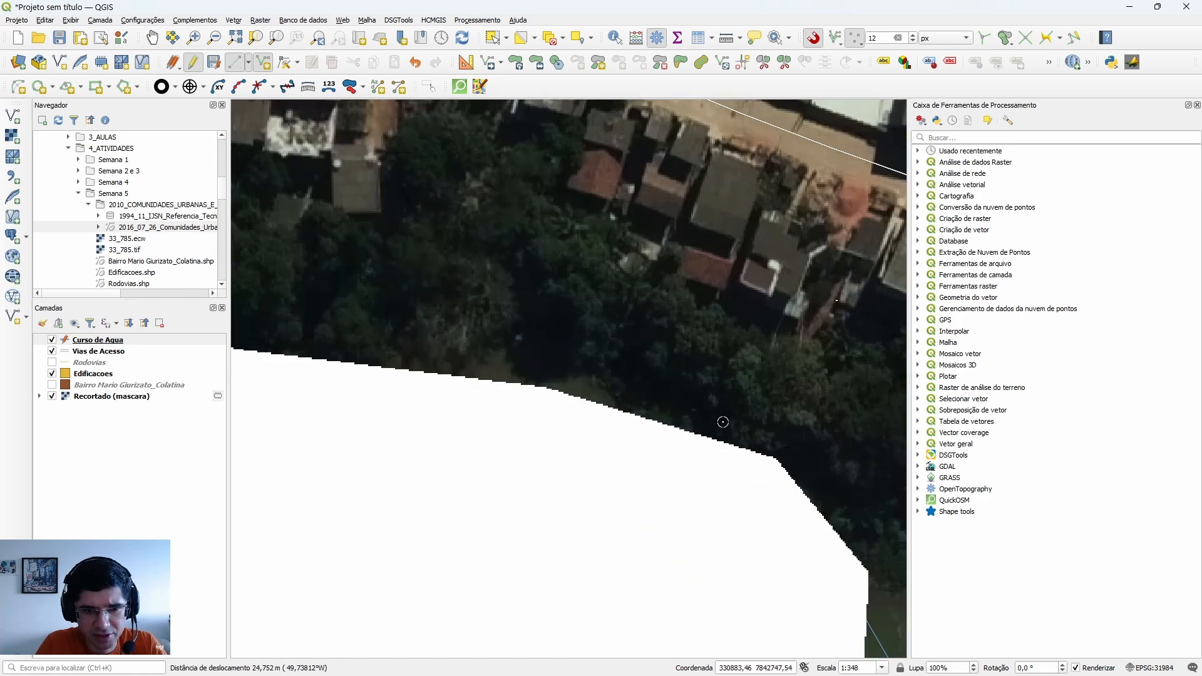
pyautogui.scroll(-2, 576, 375)
pyautogui.scroll(1, 663, 411)
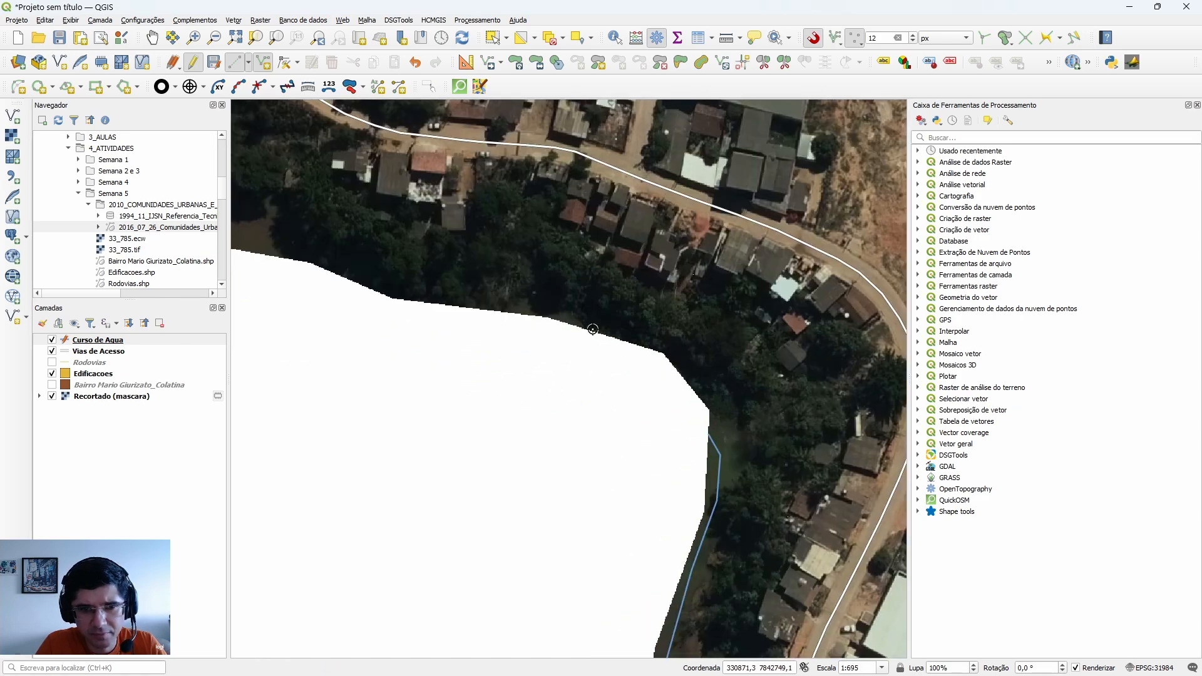
pyautogui.scroll(1, 445, 278)
pyautogui.scroll(-1, 601, 366)
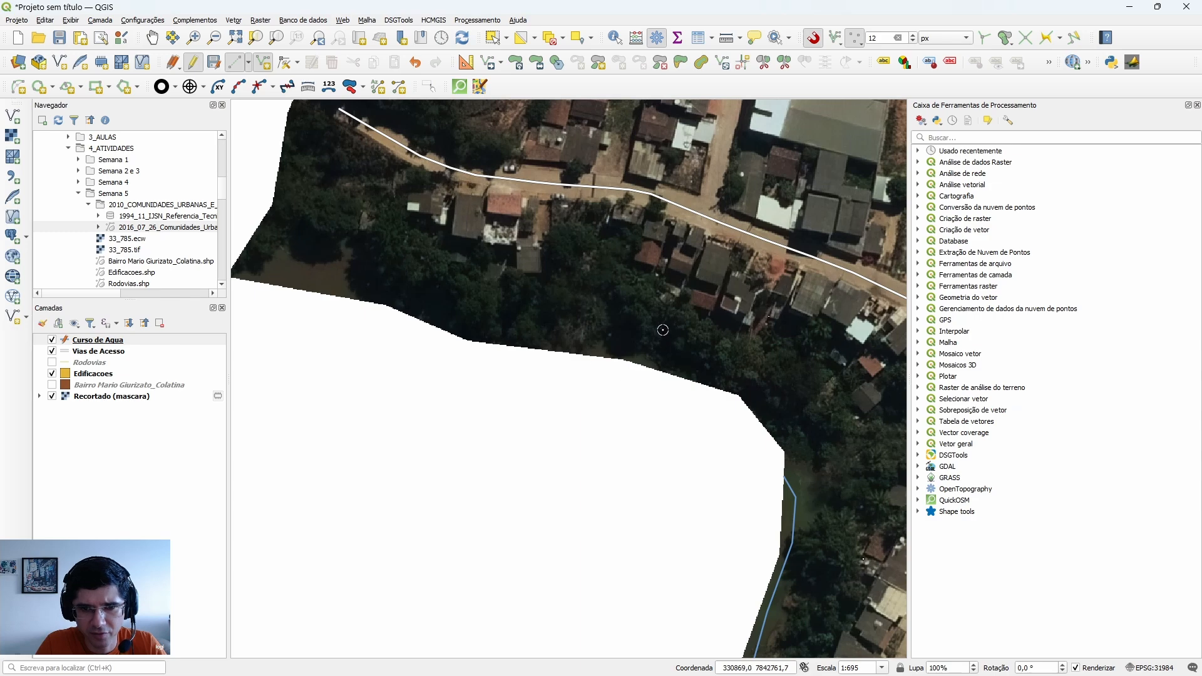
pyautogui.scroll(1, 652, 357)
pyautogui.scroll(1, 555, 357)
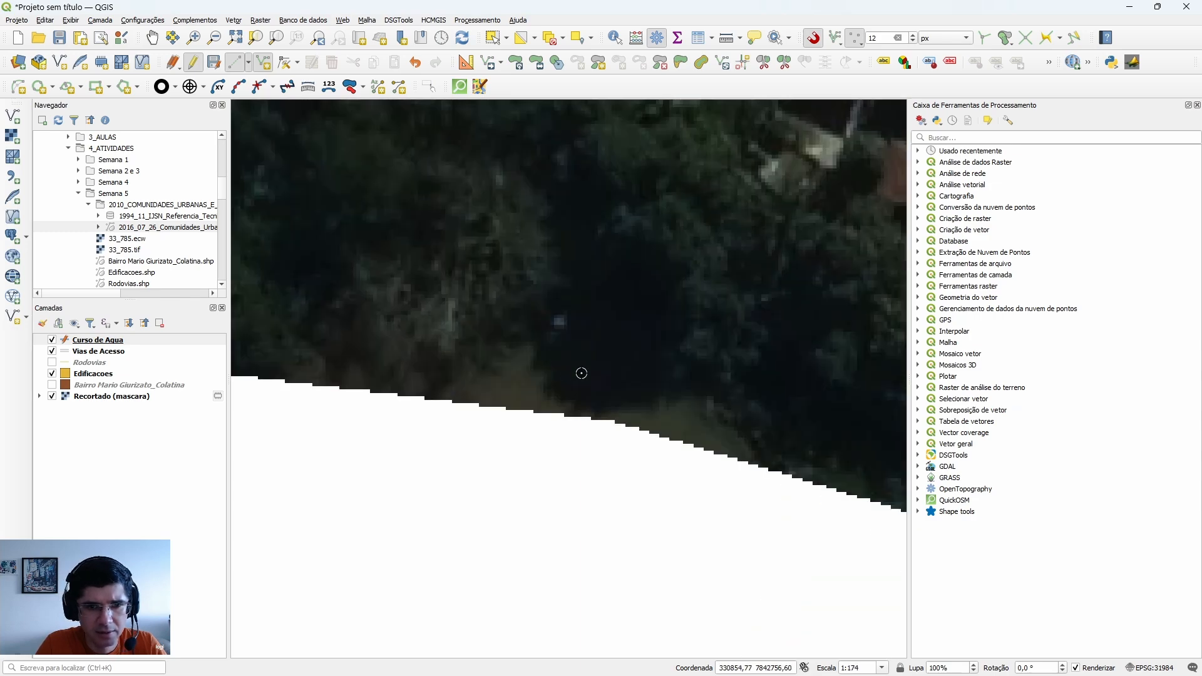
pyautogui.scroll(-1, 695, 383)
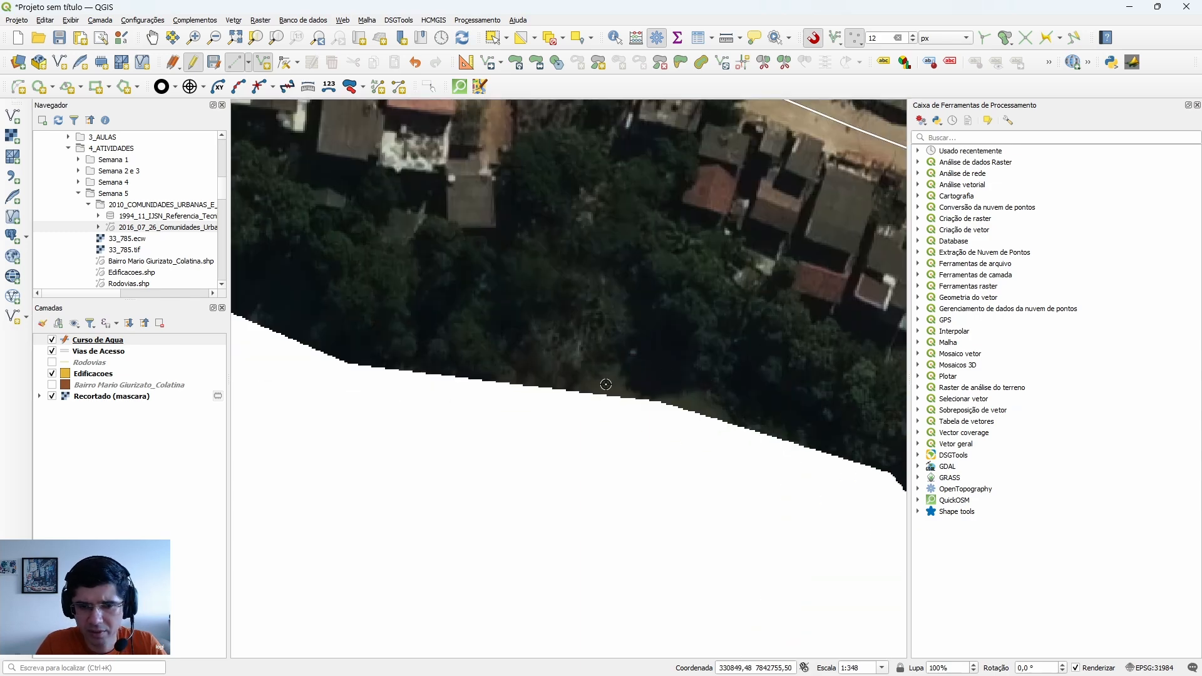
# Draw a short Curso de Agua line along the brown water at the image's northwestern corner, accepting the feature with an empty id.
pyautogui.scroll(-1, 445, 299)
pyautogui.scroll(1, 464, 330)
pyautogui.scroll(1, 676, 417)
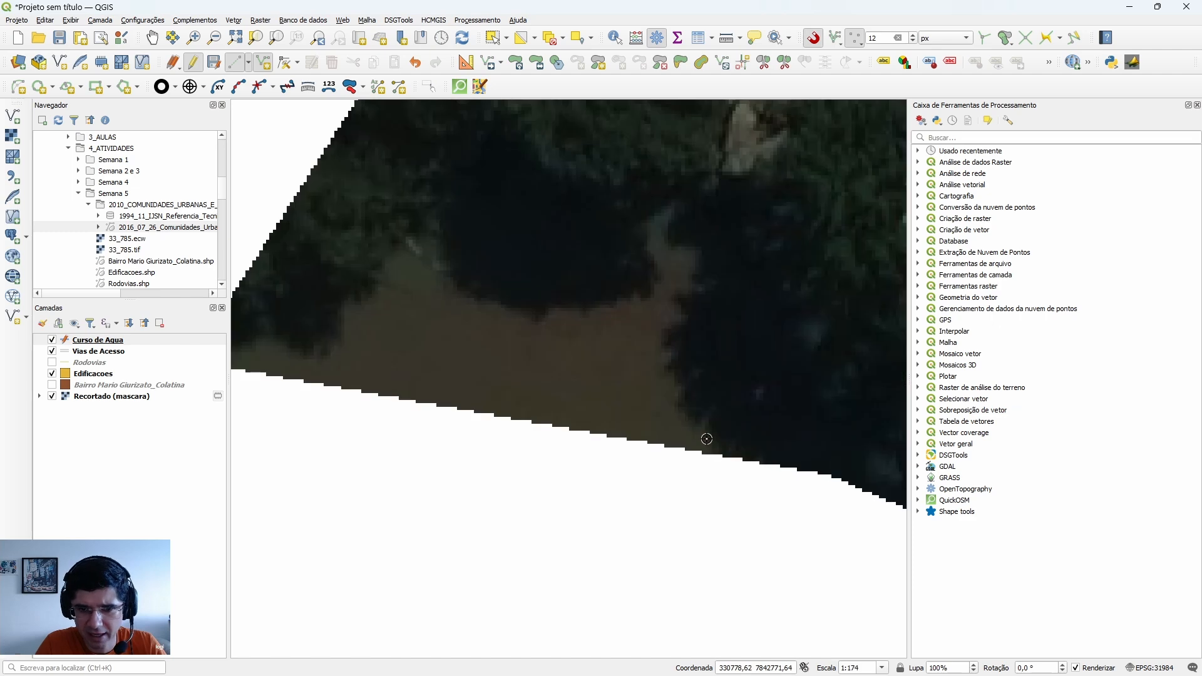
pyautogui.scroll(-2, 397, 332)
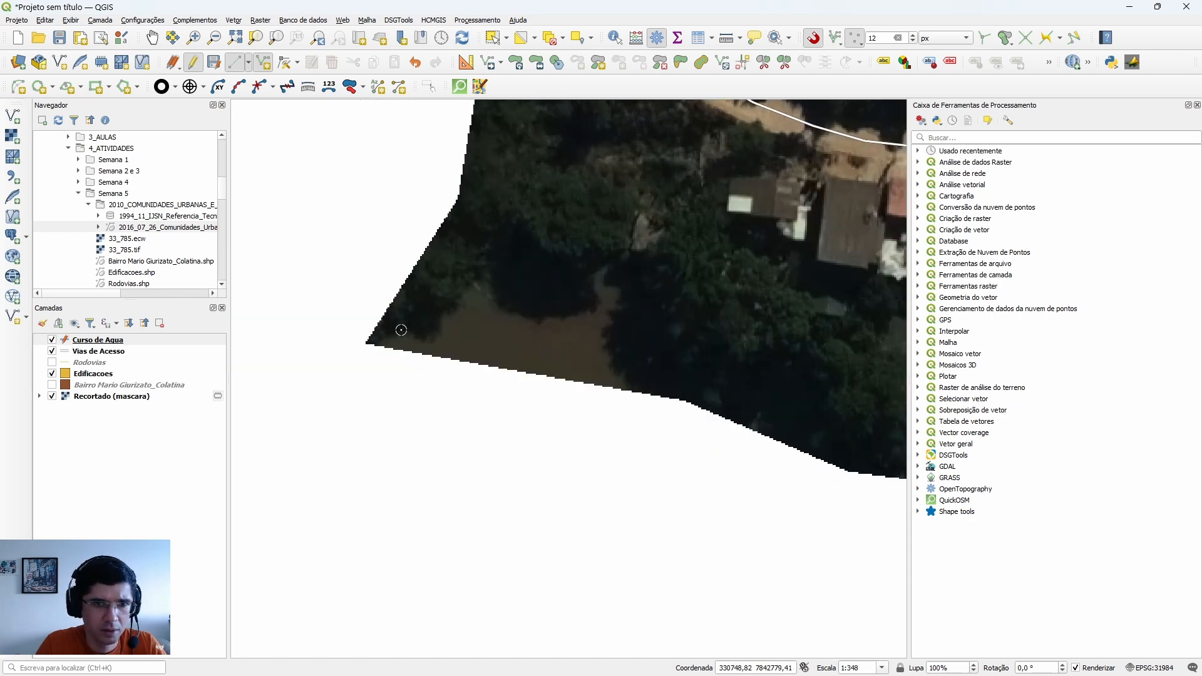
pyautogui.scroll(2, 464, 341)
pyautogui.scroll(1, 529, 341)
pyautogui.scroll(-1, 544, 348)
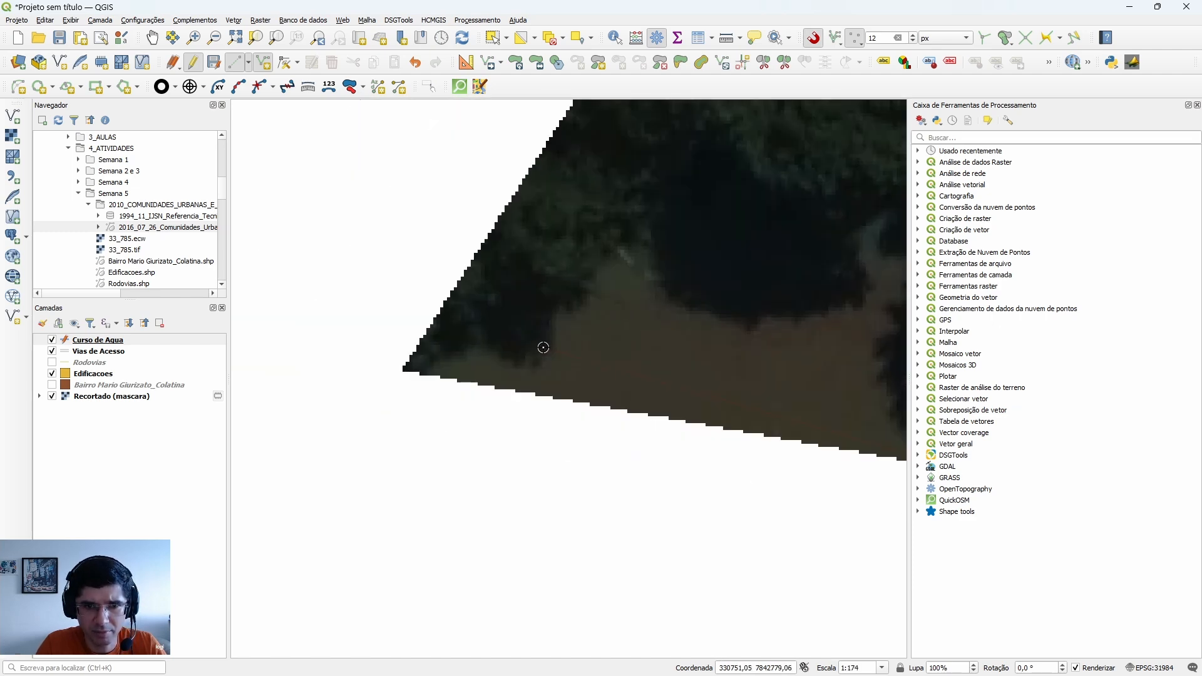
pyautogui.scroll(-1, 456, 350)
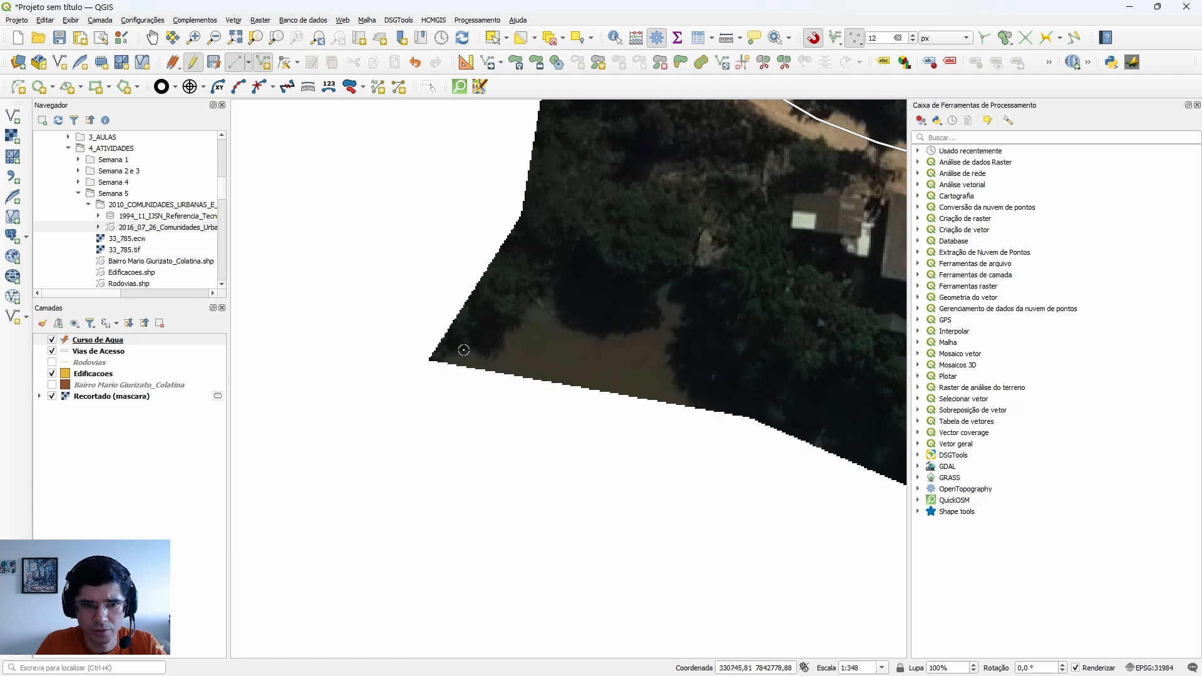
pyautogui.rightClick(462, 347)
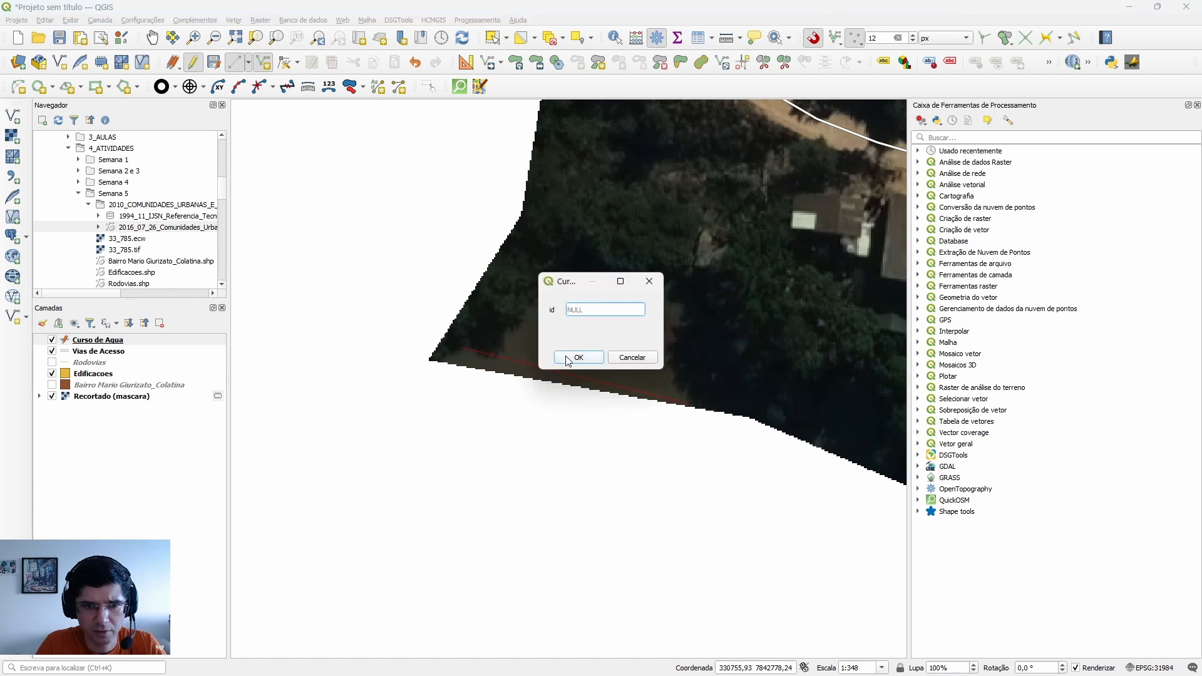
pyautogui.press('Return')
# Review the traced river over the whole image, save the Curso de Agua edits and turn off the layer's editing.
pyautogui.scroll(-3, 404, 263)
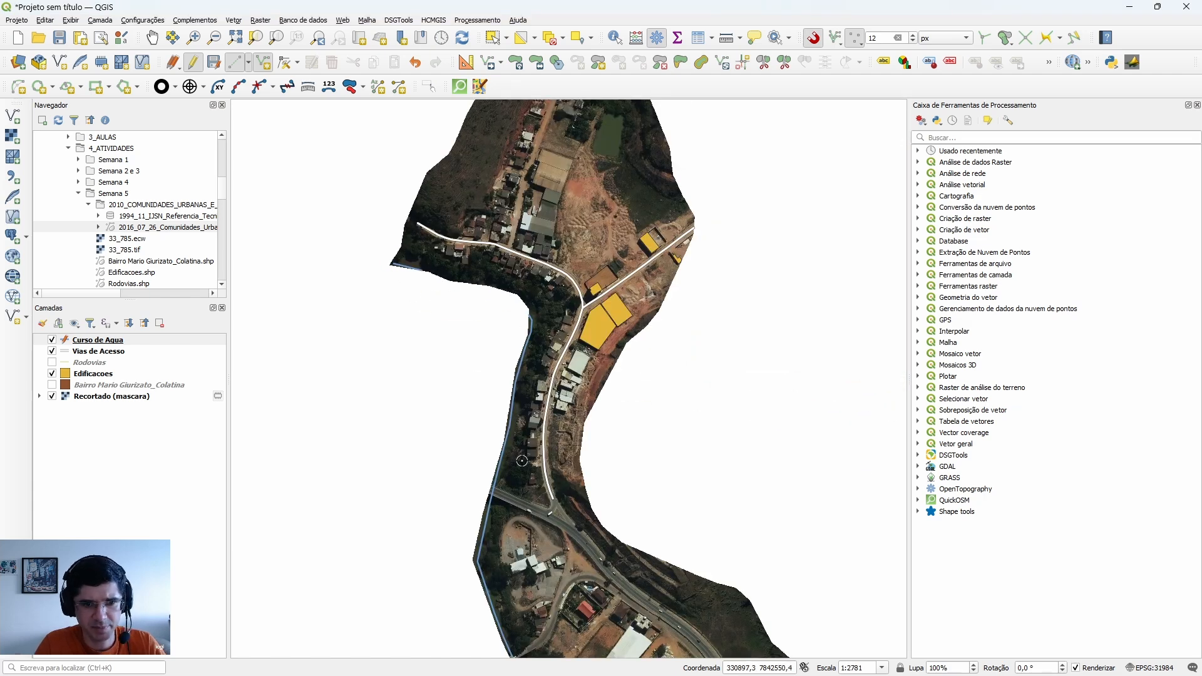
pyautogui.moveTo(416, 508); pyautogui.dragTo(351, 273)
pyautogui.scroll(-2, 438, 432)
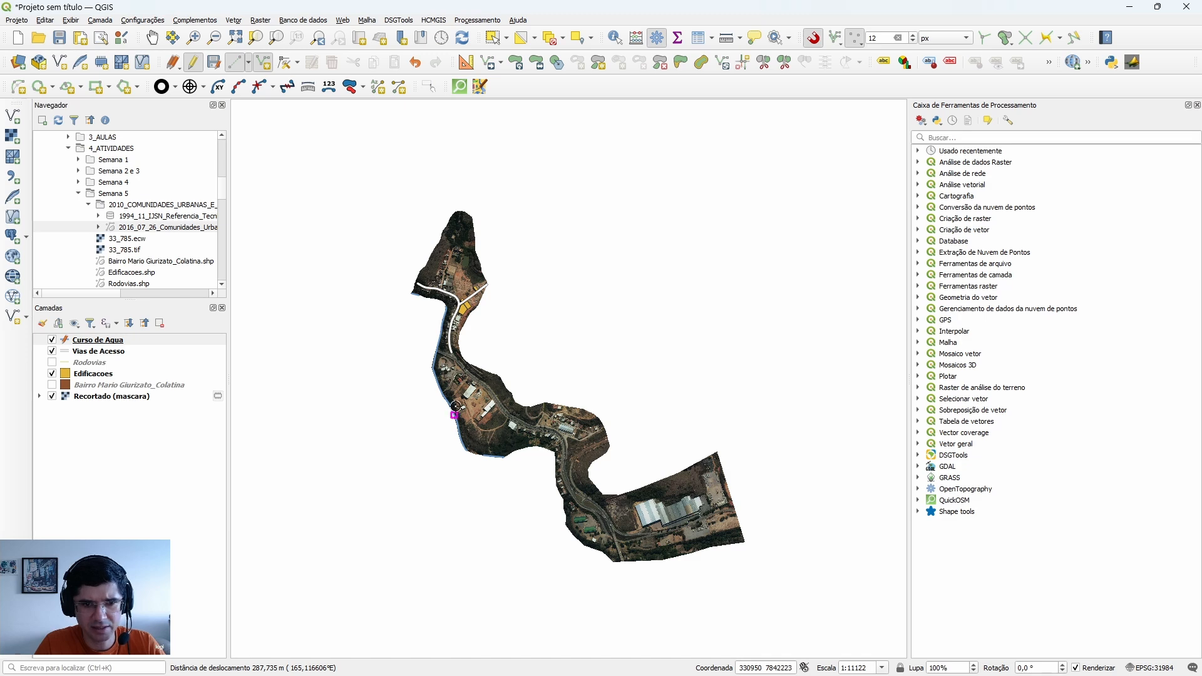
pyautogui.scroll(1, 442, 332)
pyautogui.moveTo(368, 330); pyautogui.dragTo(397, 325)
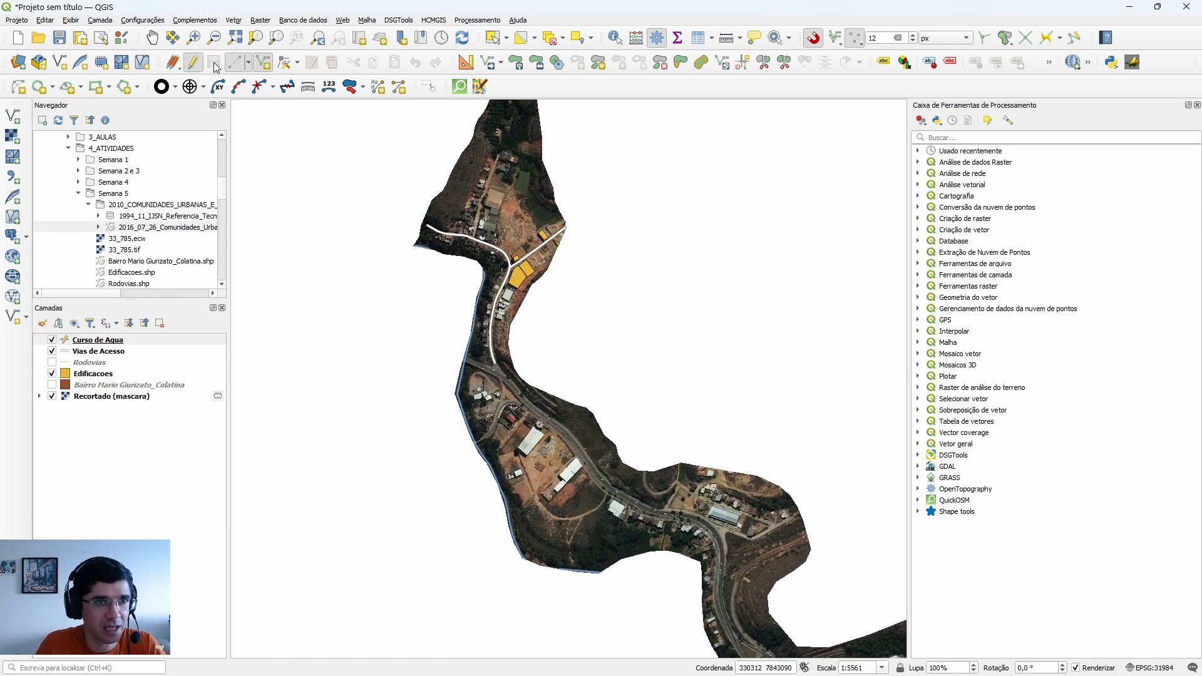
pyautogui.click(193, 62)
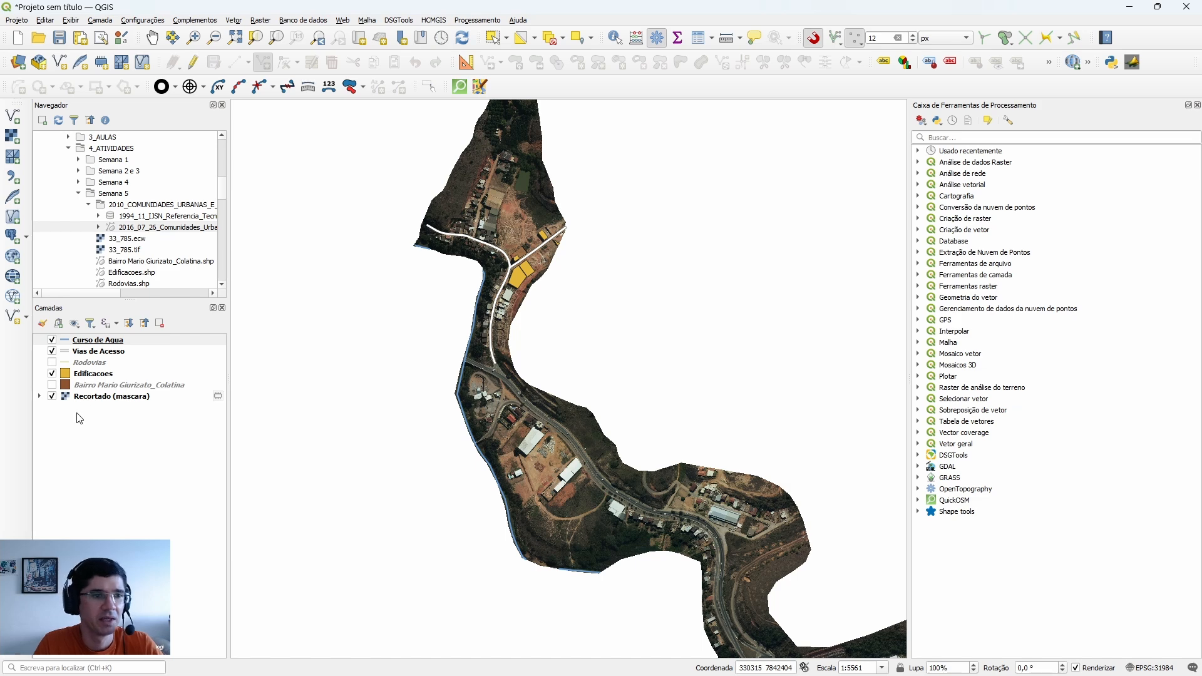
# Turn off snapping while viewing the vector layers with the Recortado (mascara) image hidden, and show the image again.
pyautogui.click(53, 398)
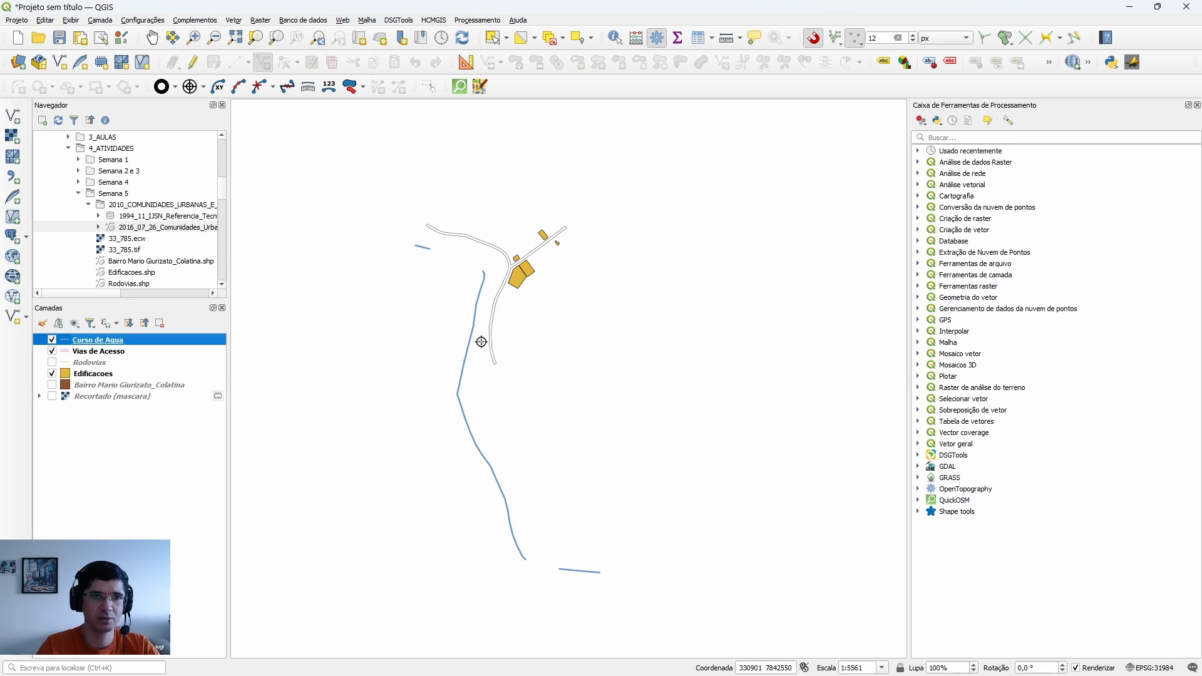
pyautogui.click(813, 37)
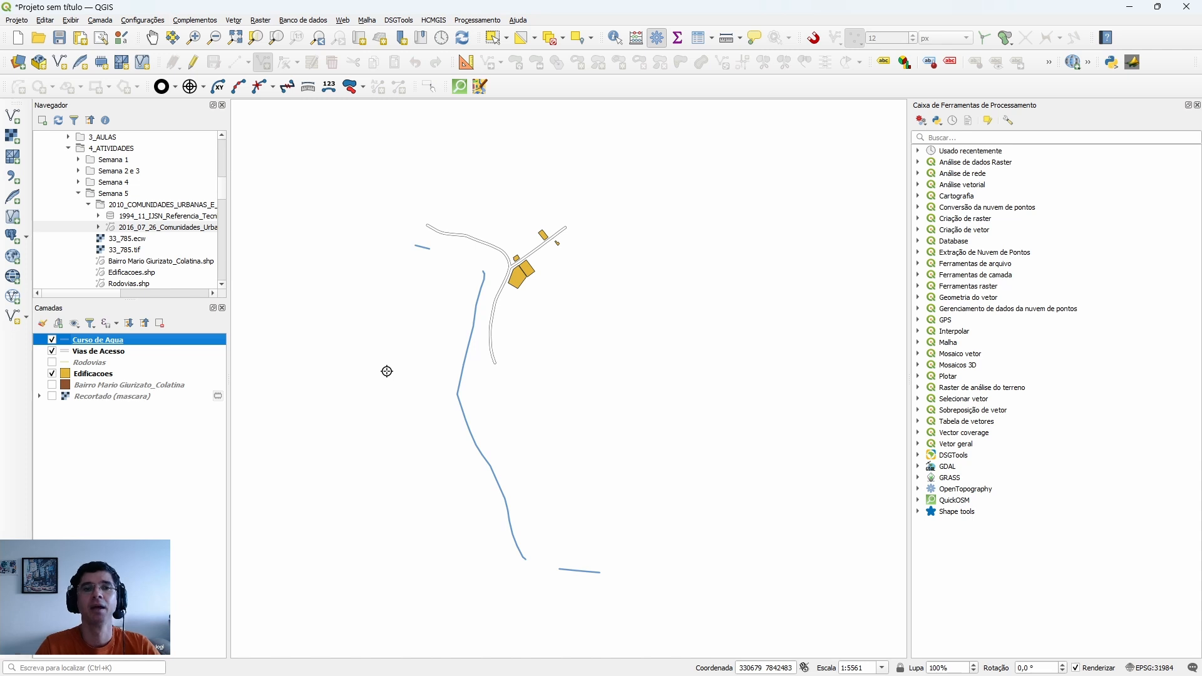
pyautogui.click(52, 396)
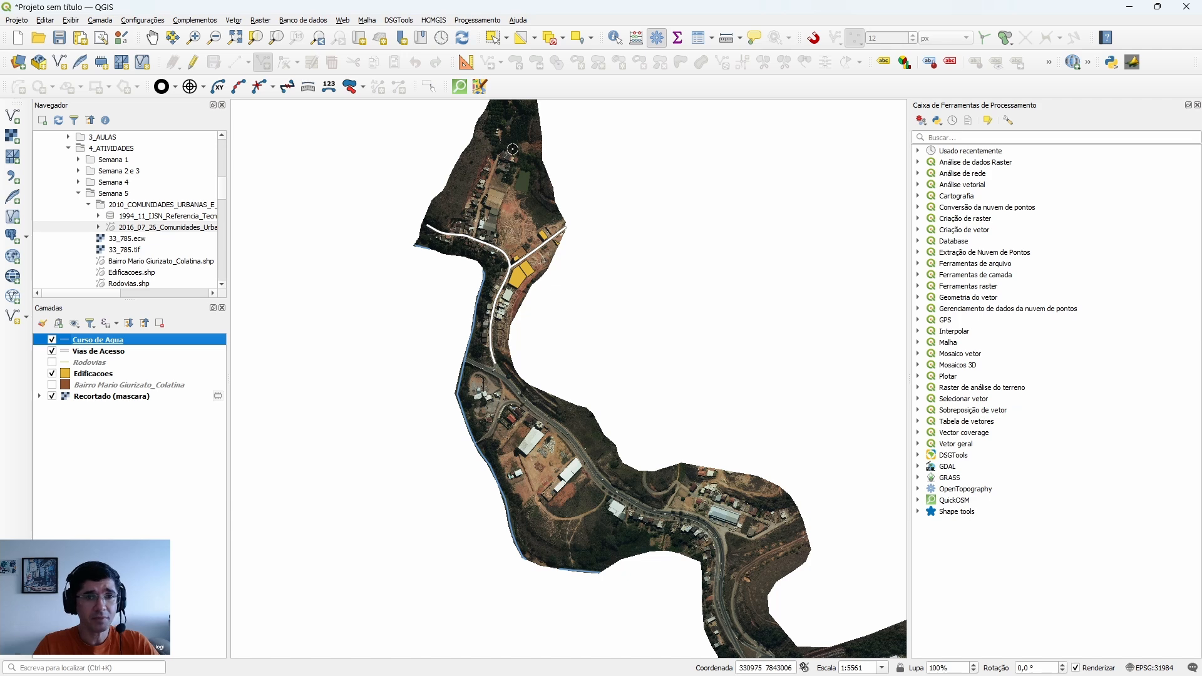
pyautogui.scroll(-1, 508, 304)
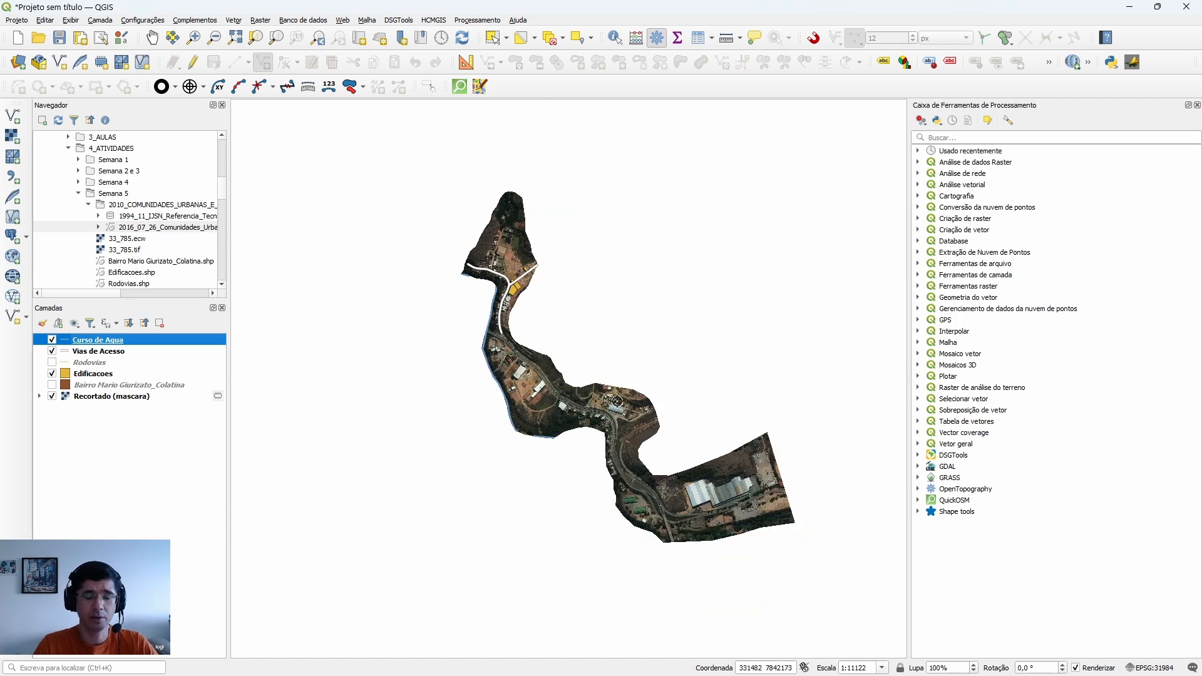